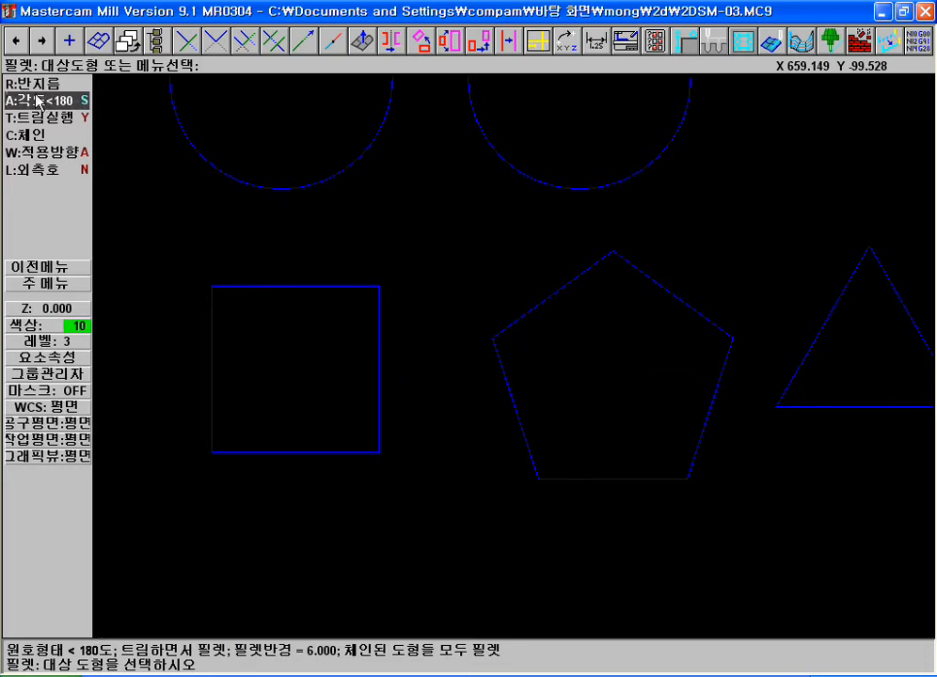
Cycle through the fillet's arc-type and chain-direction options, then open the radius entry and cancel it
click(40, 101)
click(40, 102)
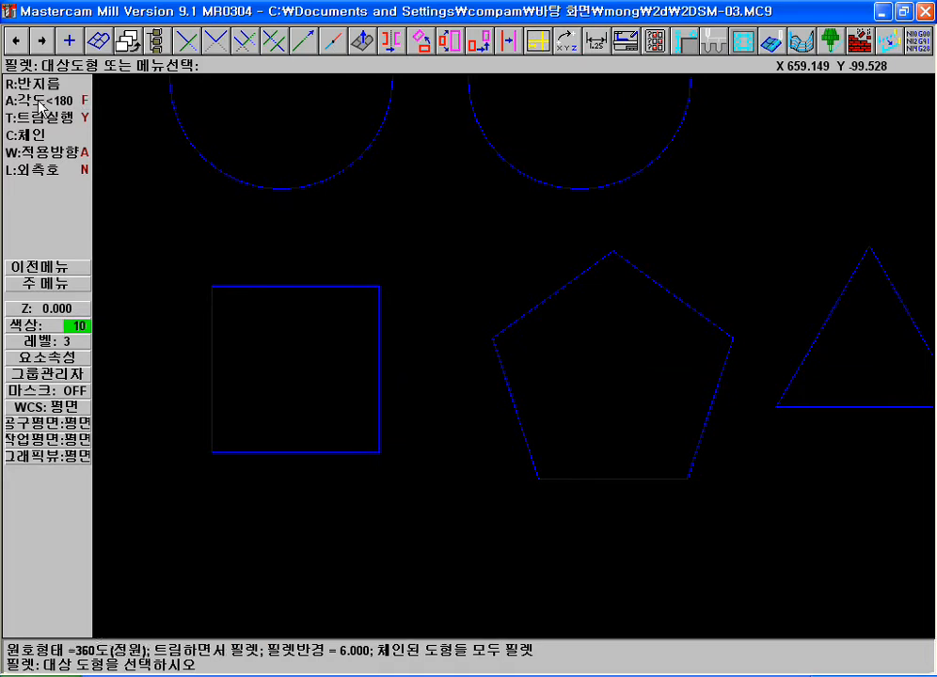
click(40, 102)
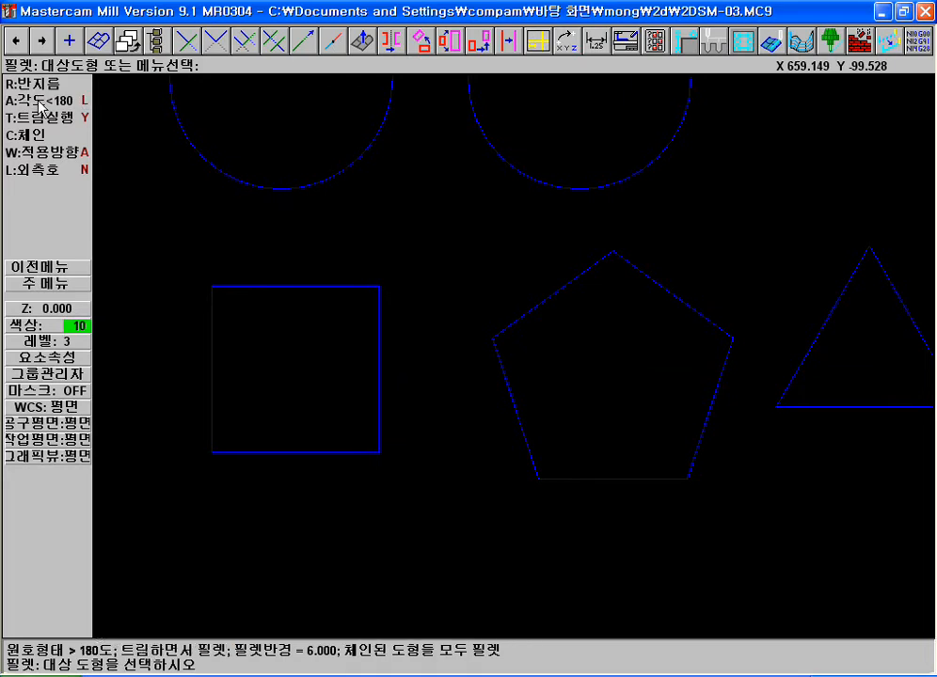
click(75, 151)
click(75, 151)
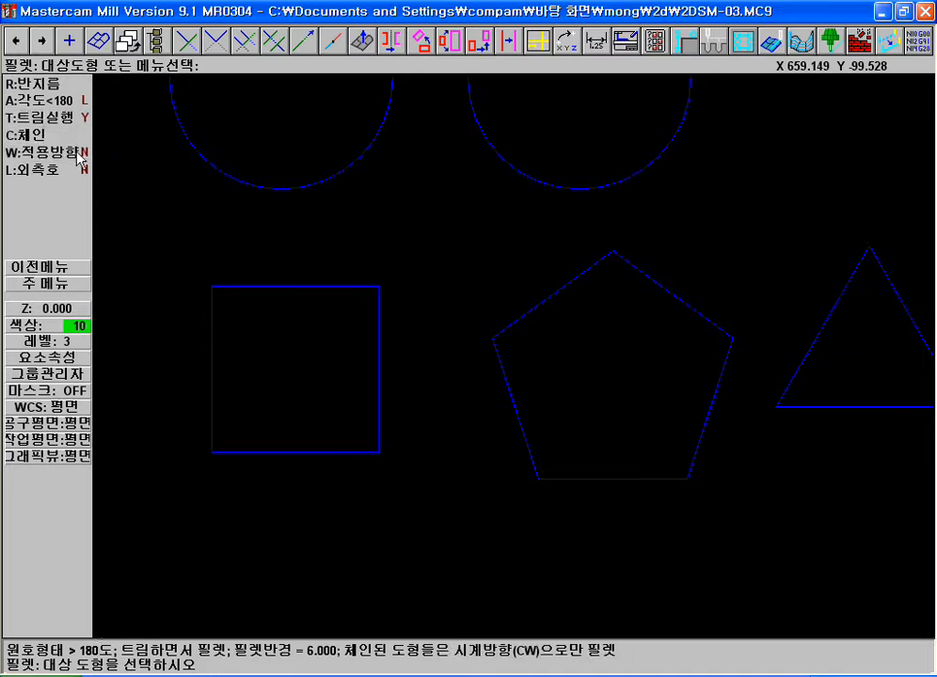
click(78, 154)
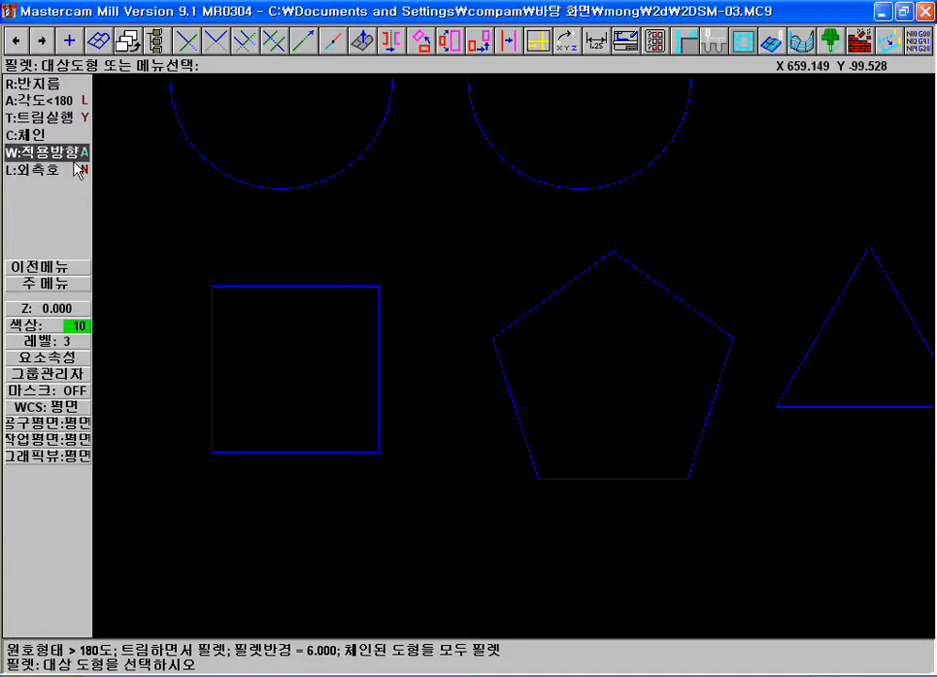
click(43, 84)
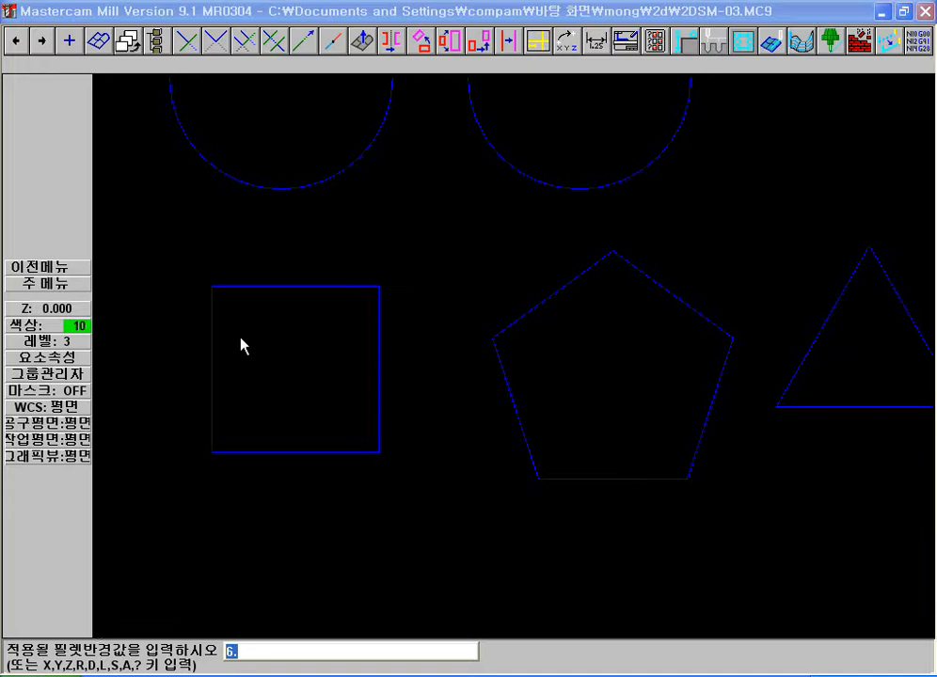
key(Escape)
key(Escape)
Analyze the square's top edge
key(F4)
click(255, 295)
key(Escape)
key(Escape)
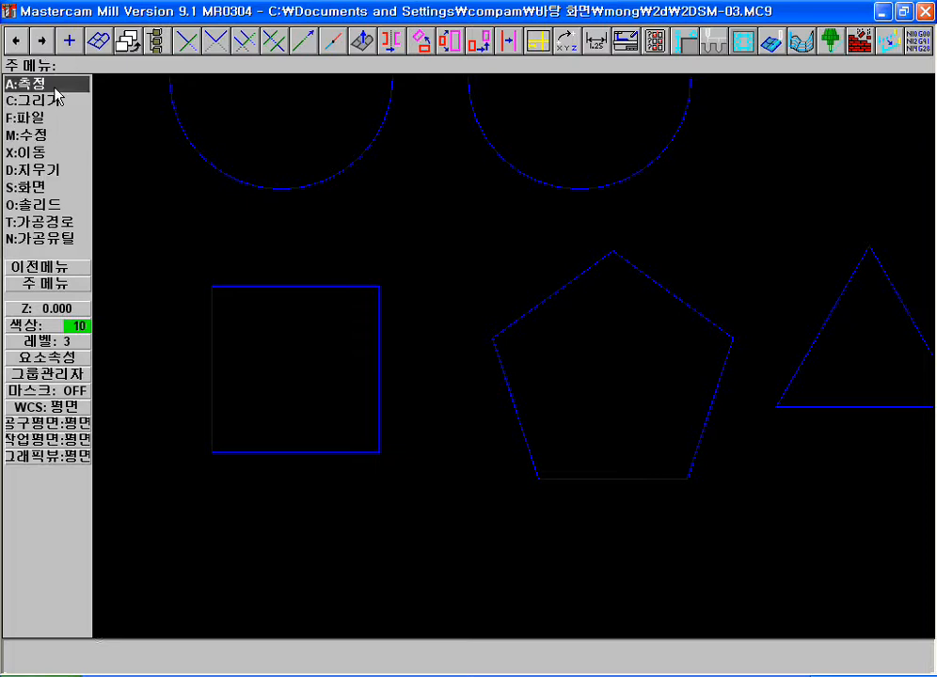
Fillet the square's upper-left corner with radius 10 and an arc type under 180 degrees
click(61, 98)
key(f)
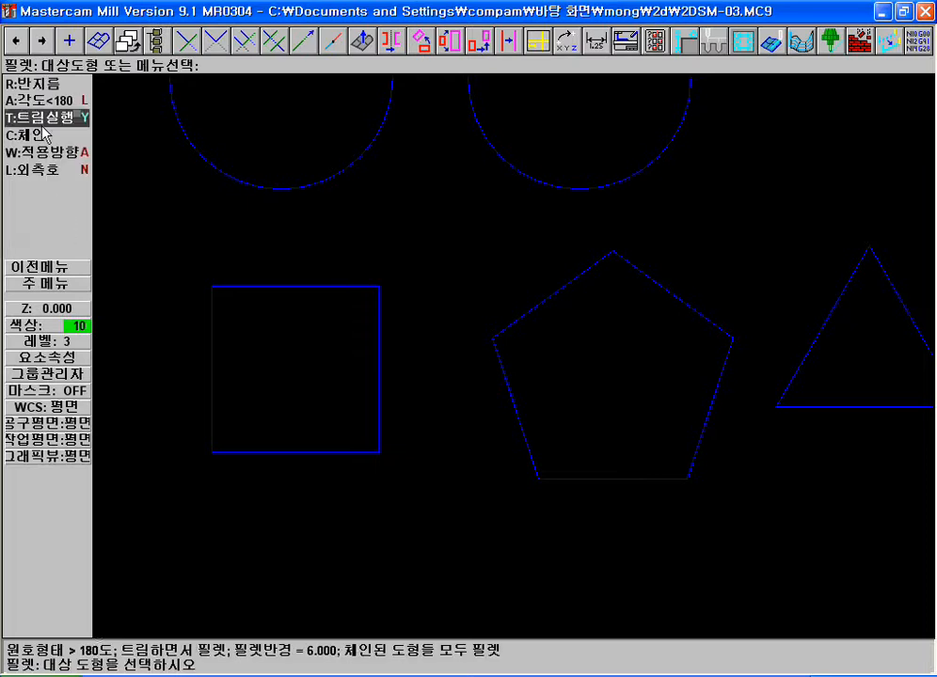
click(28, 89)
text(1)
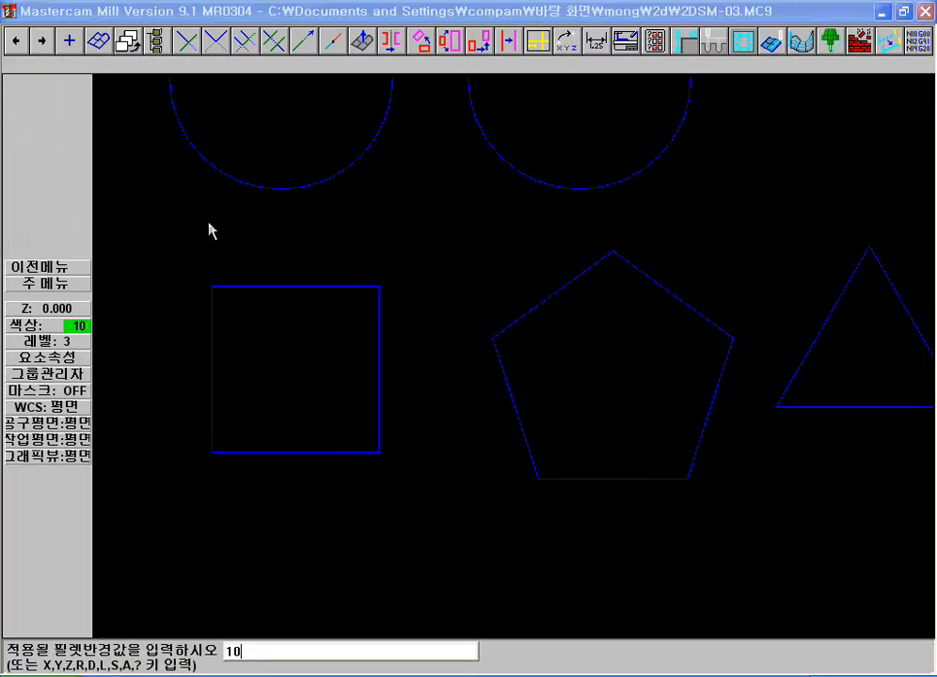
text(0)
key(Return)
key(a)
key(a)
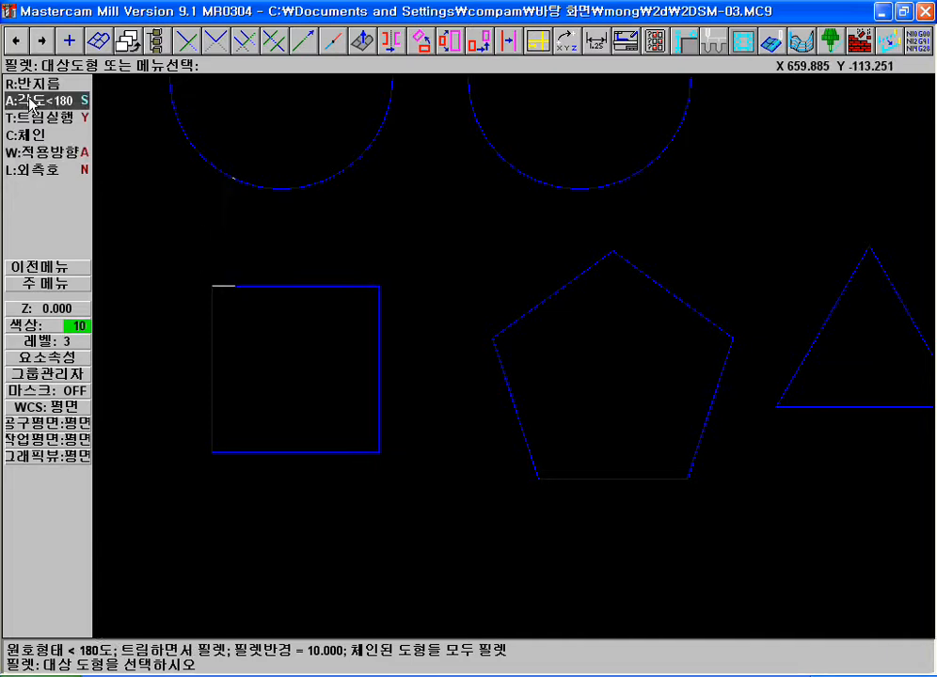
click(243, 284)
click(207, 328)
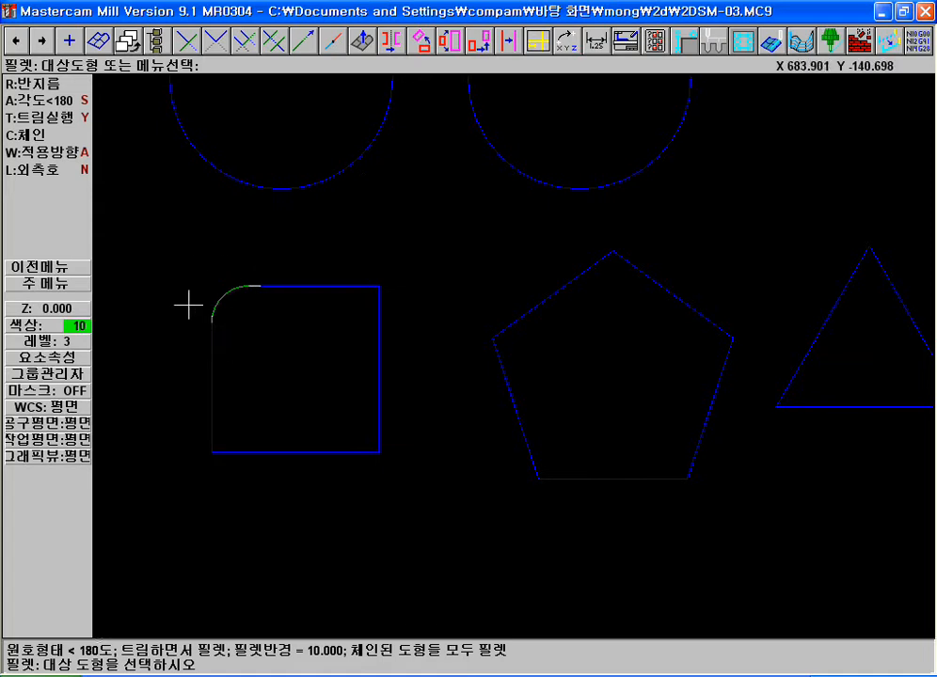
Fillet the square's upper-right corner with an arc over 180 degrees and its lower-right corner with a full circle
click(58, 102)
click(367, 294)
click(376, 318)
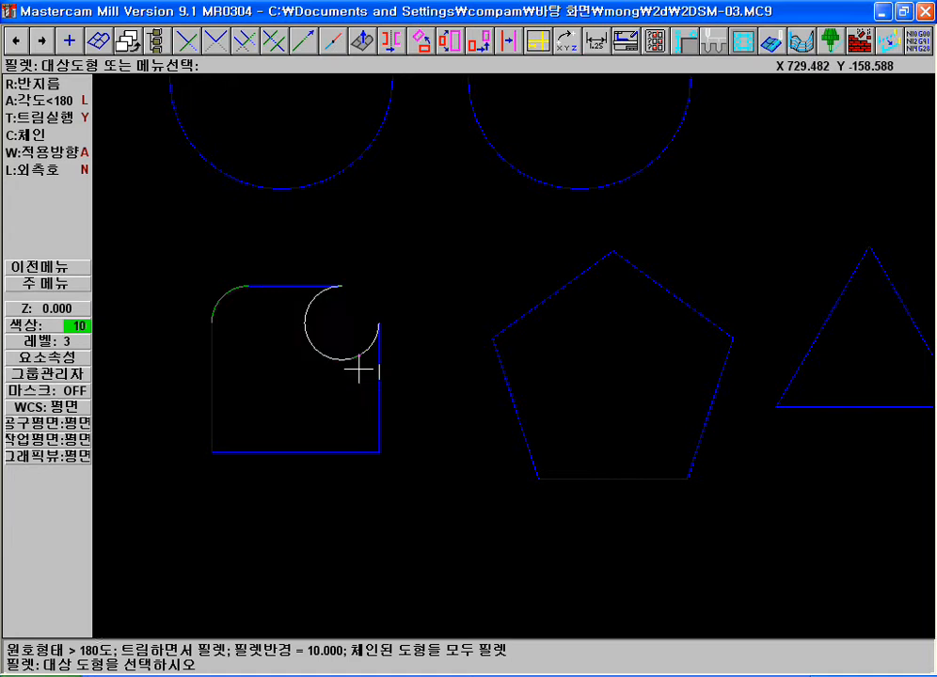
click(43, 101)
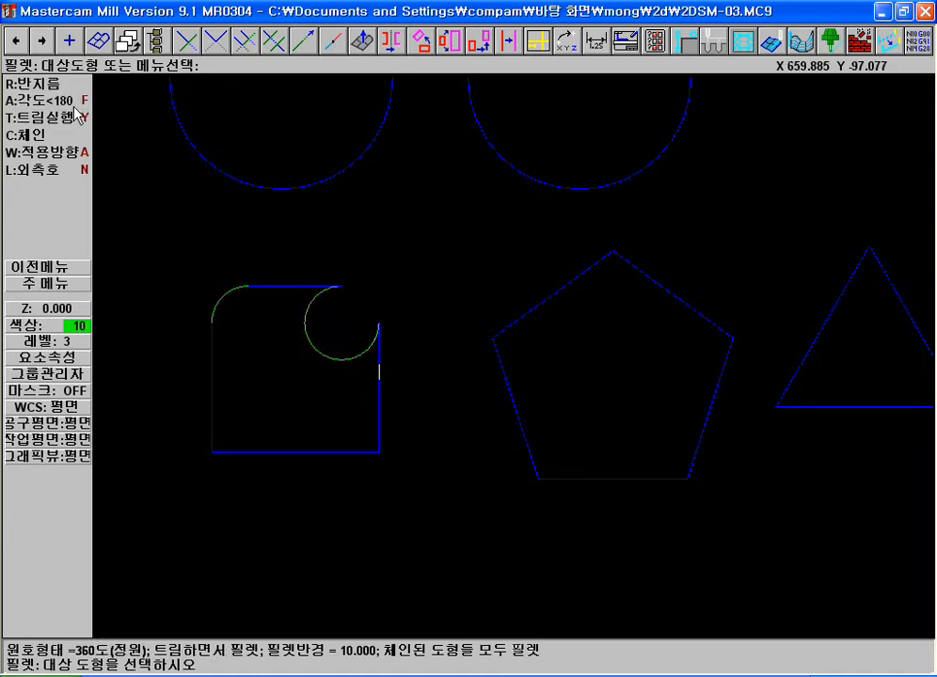
click(378, 419)
click(297, 447)
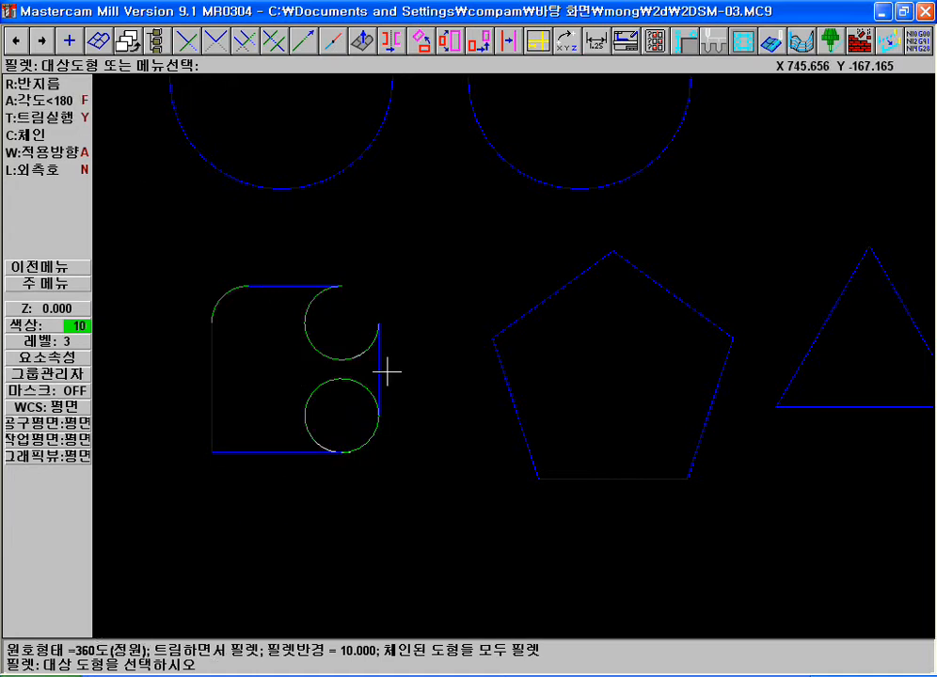
Fillet the square's lower-left corner with an arc under 180 degrees and trimming turned off
click(69, 119)
click(67, 102)
click(204, 405)
click(247, 452)
key(F1)
click(152, 247)
click(491, 535)
key(F2)
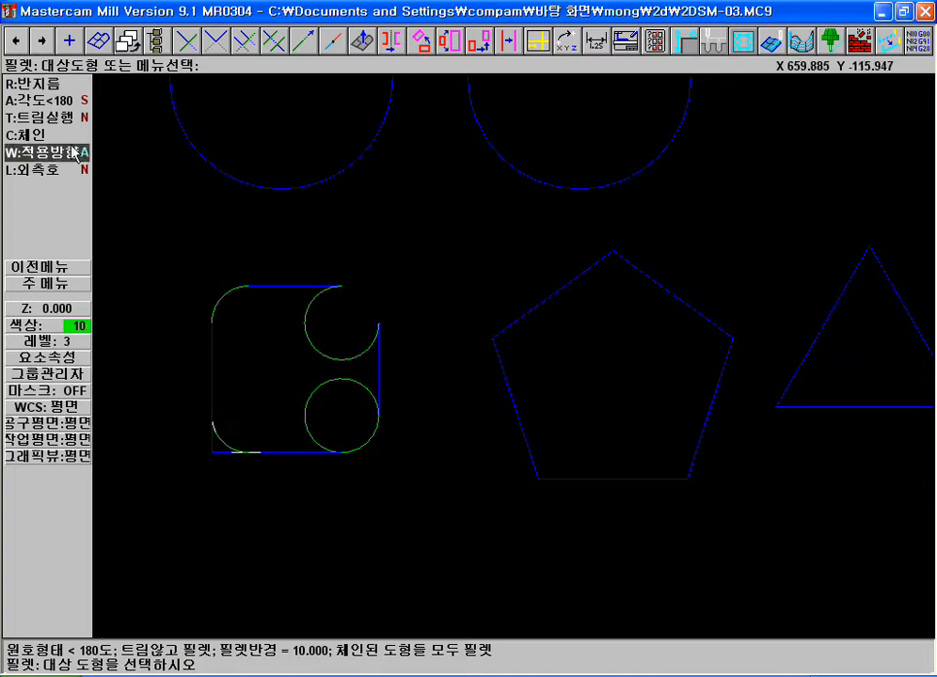
Cycle the fillet arc type through full circle to over 180 degrees
key(F2)
key(F1)
click(167, 173)
click(641, 528)
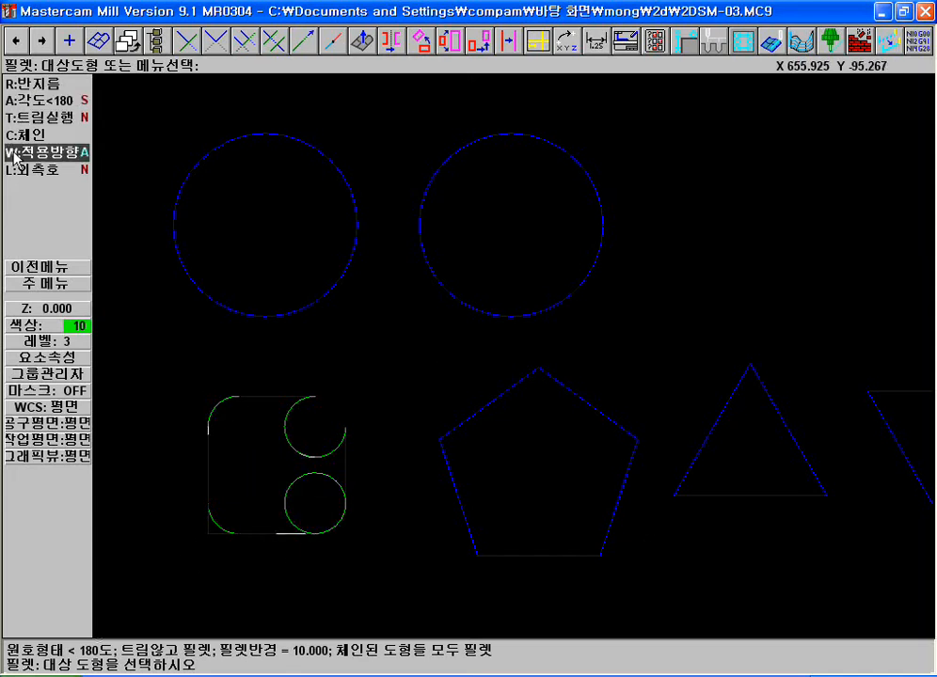
click(30, 100)
click(29, 100)
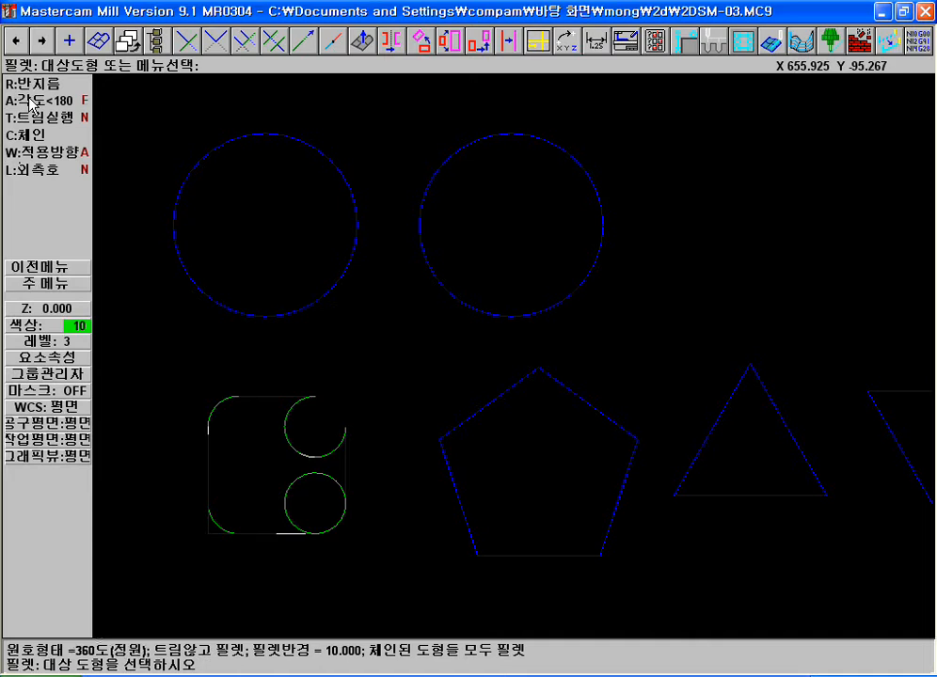
click(29, 99)
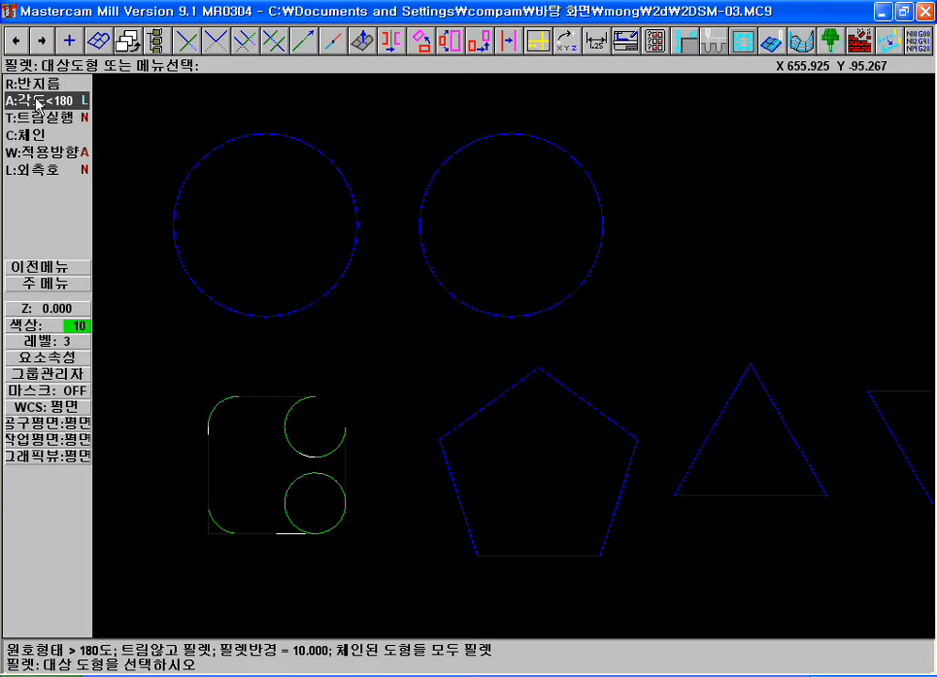
Delete the four fillet arcs on the square and trim its edges back to sharp corners
key(Escape)
key(Escape)
key(d)
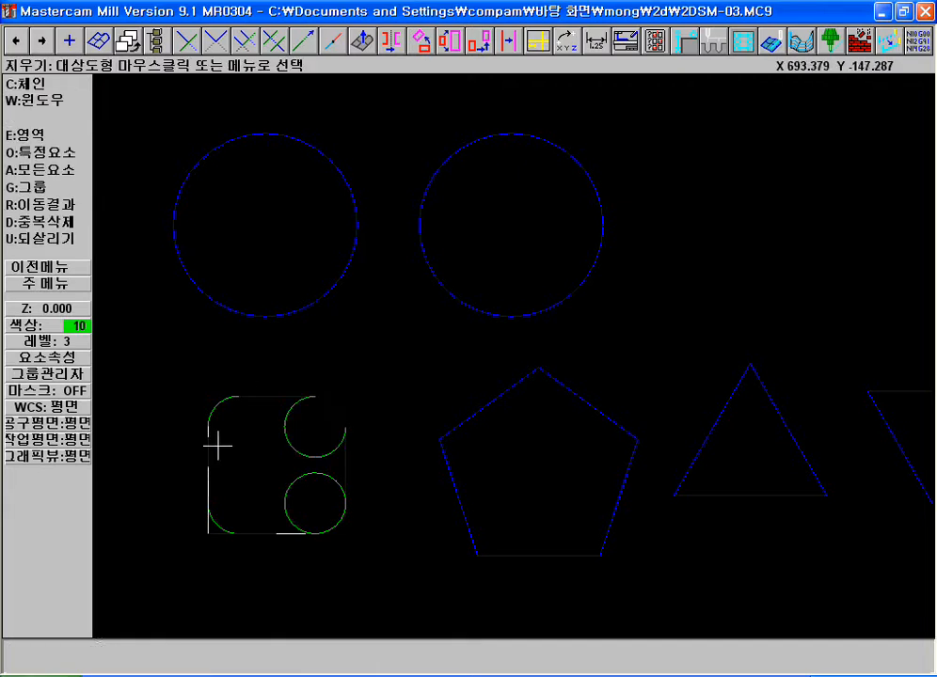
click(288, 425)
click(303, 488)
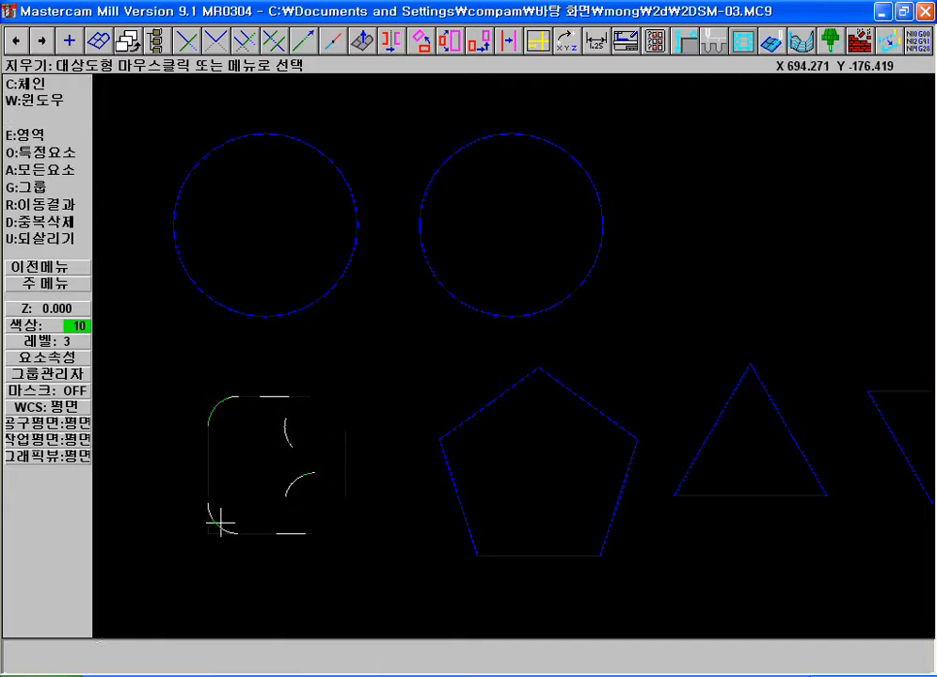
key(Escape)
click(215, 40)
click(232, 396)
Fillet all four corners of the square as a chain, using arcs under 180 degrees with trimming turned on
click(33, 101)
click(33, 136)
click(55, 100)
click(59, 101)
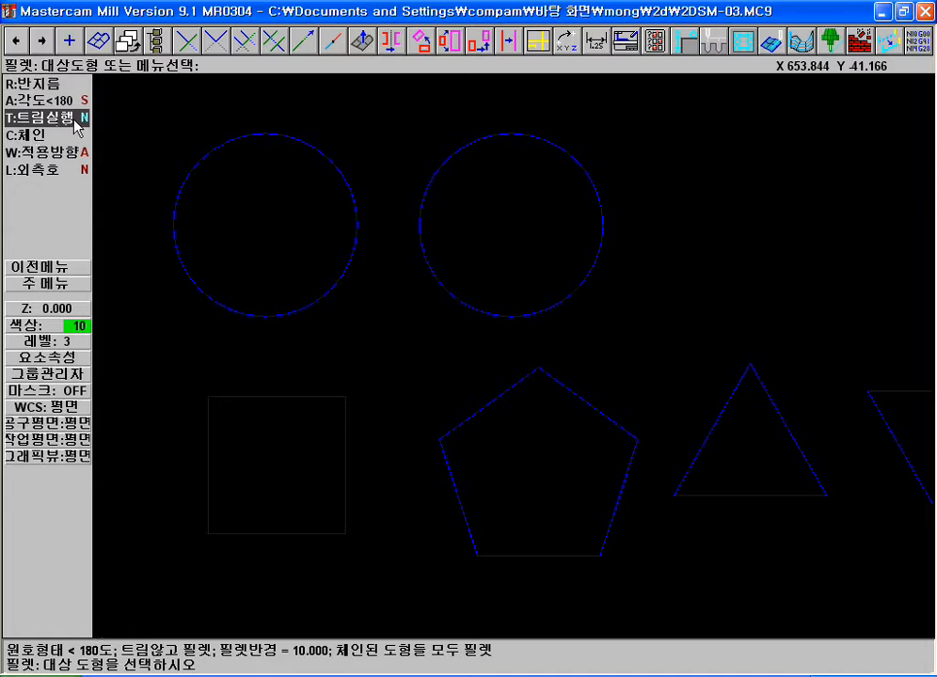
click(66, 120)
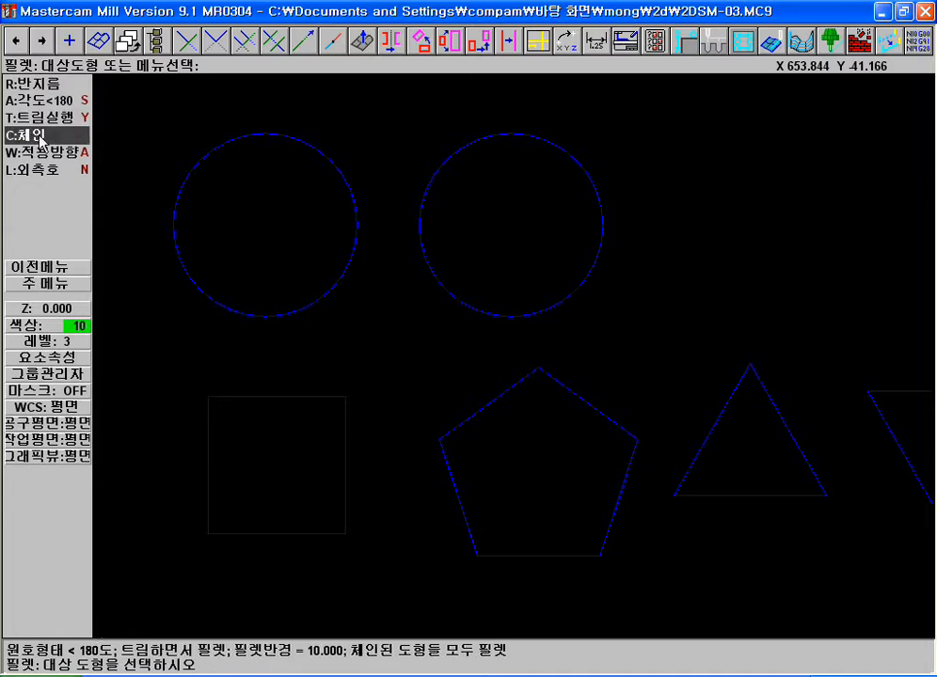
click(38, 136)
click(331, 396)
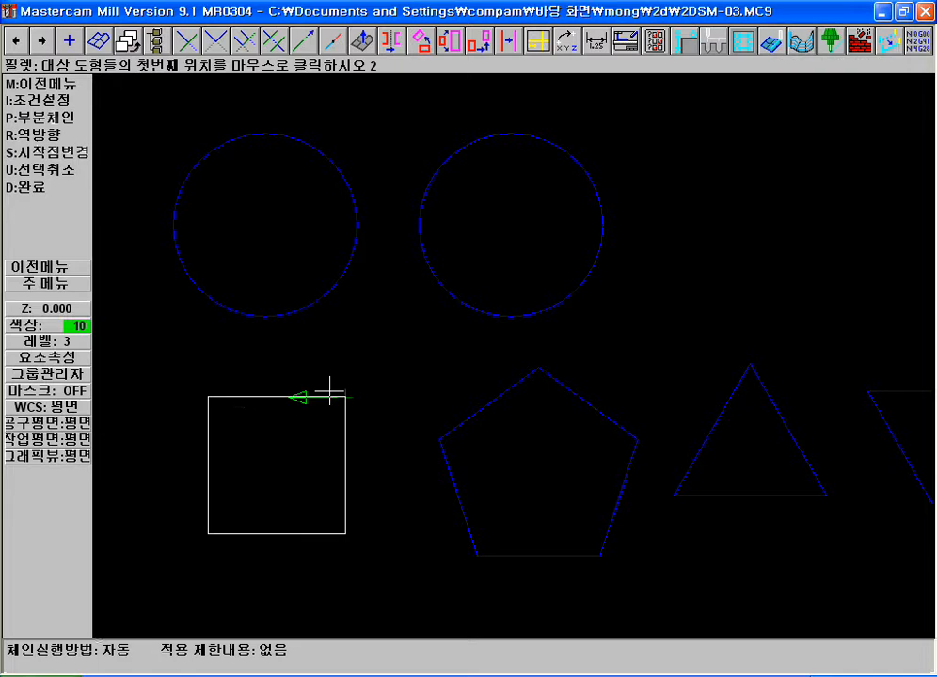
key(d)
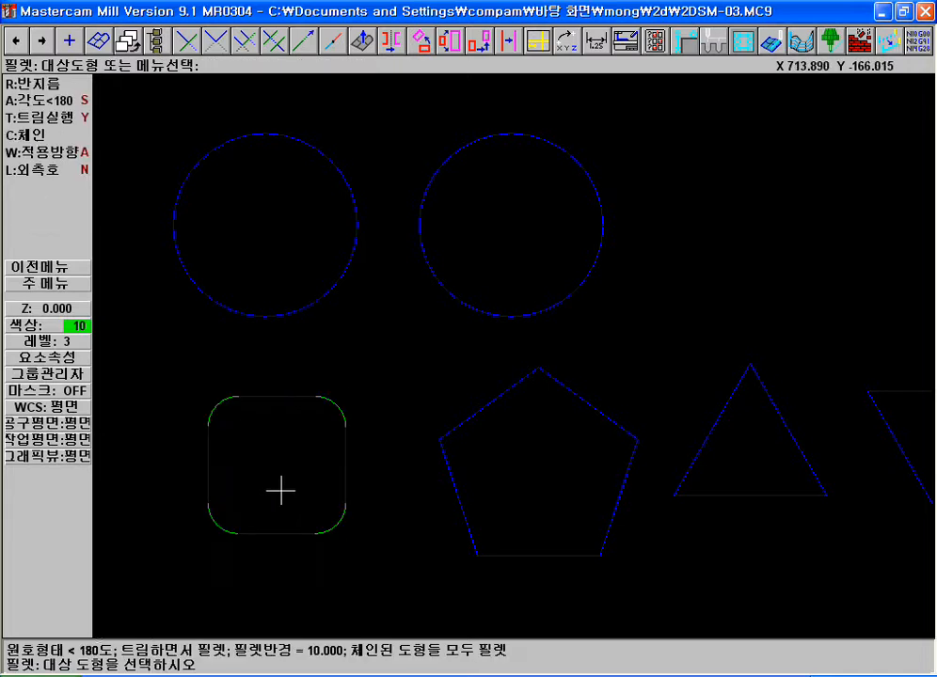
Set the fillet radius to 5 and chain the rounded square for filleting
click(15, 40)
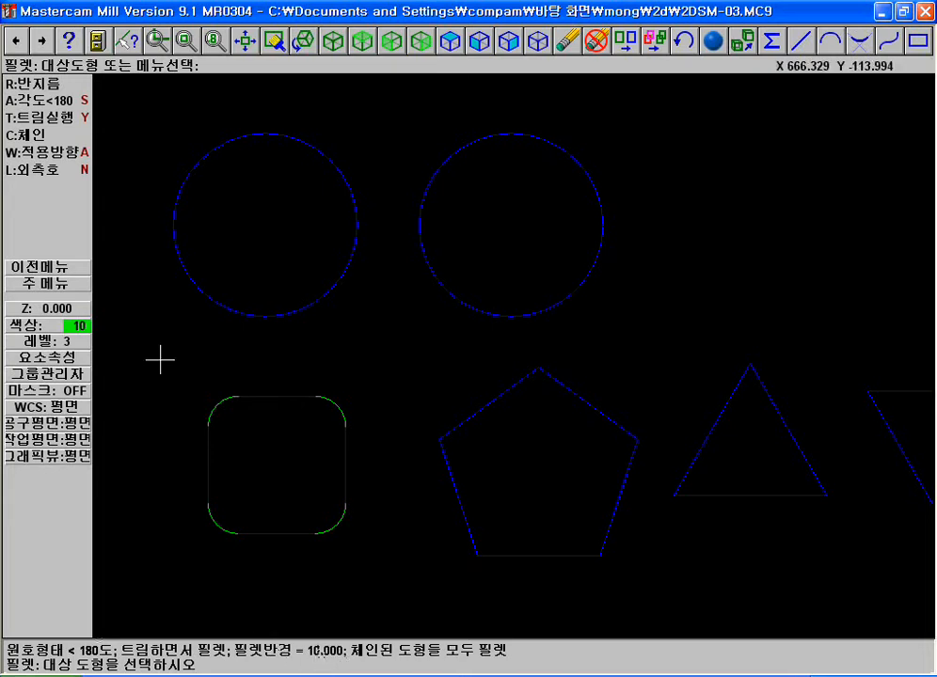
click(53, 84)
text(5)
key(Return)
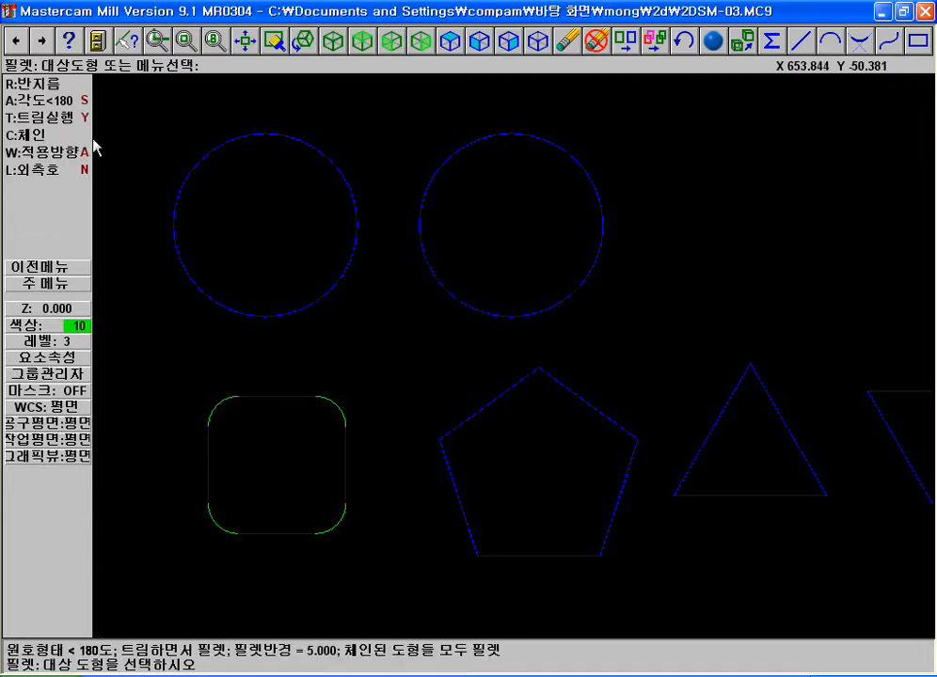
click(289, 391)
key(d)
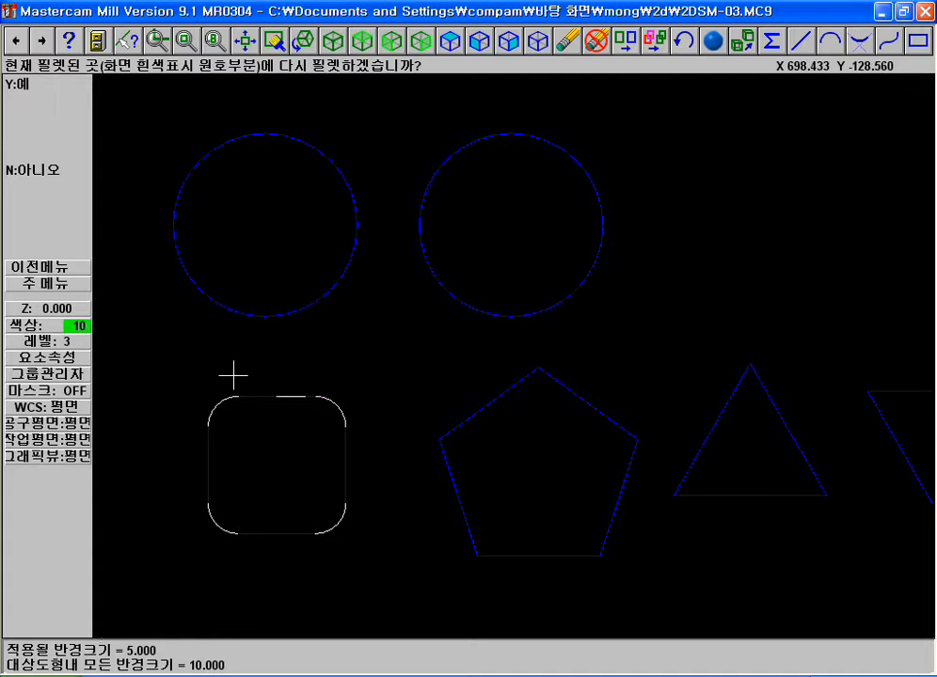
mouse_move(212, 382)
mouse_down()
mouse_move(197, 383)
mouse_move(226, 428)
mouse_move(214, 359)
mouse_up()
mouse_move(307, 374)
mouse_down()
mouse_move(340, 420)
mouse_move(374, 414)
mouse_up()
mouse_move(328, 492)
mouse_down()
mouse_move(341, 538)
mouse_move(358, 481)
mouse_up()
mouse_move(219, 482)
mouse_down()
mouse_move(203, 491)
mouse_move(274, 550)
mouse_up()
mouse_move(162, 78)
mouse_down()
mouse_move(420, 79)
mouse_move(382, 46)
mouse_move(173, 52)
mouse_up()
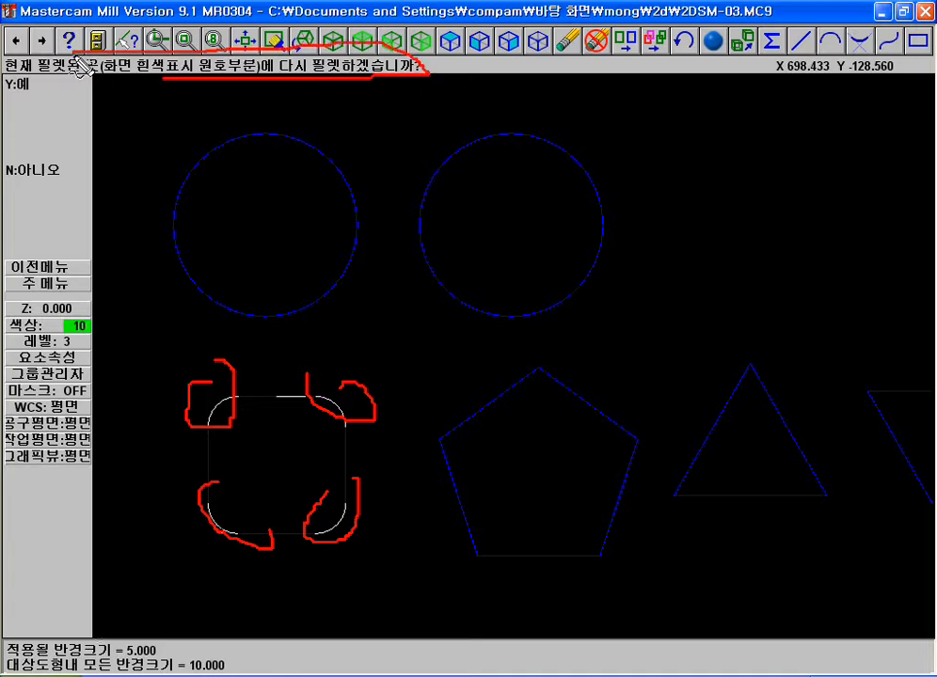
key(Escape)
Accept re-filleting the square's existing rounded corners
click(44, 86)
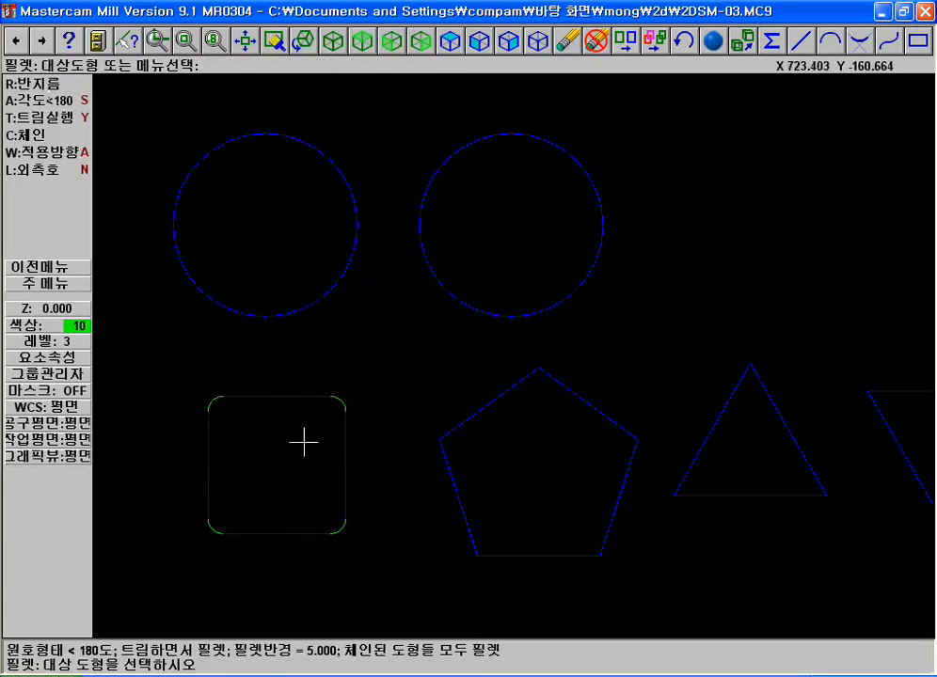
Set the fillet radius to 10, chain the rounded square and decline re-filleting its existing corners
click(42, 86)
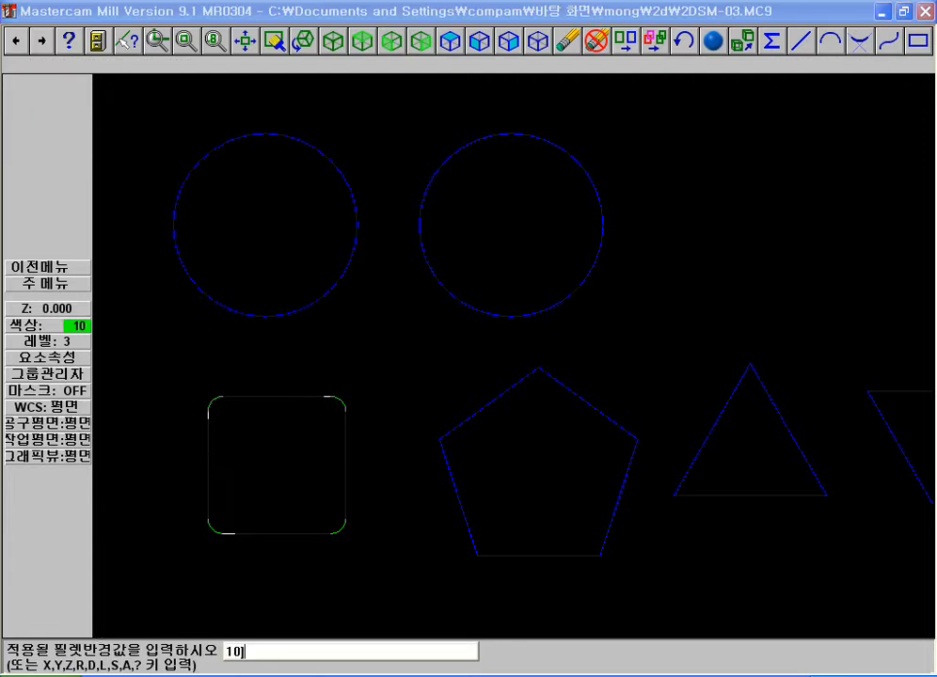
key(Return)
key(c)
click(209, 424)
key(d)
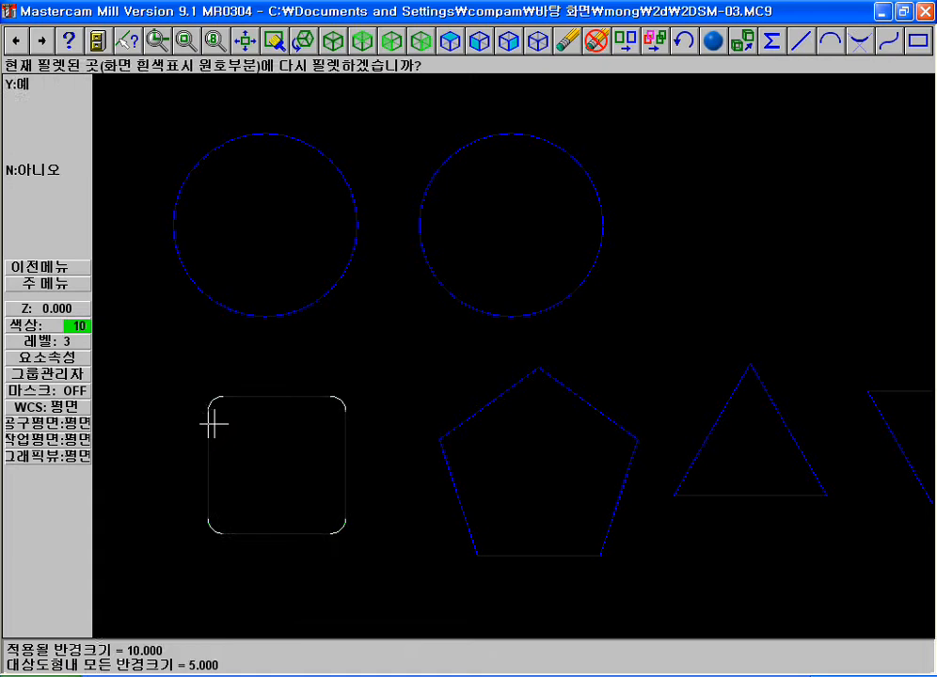
click(29, 168)
Analyze the arc at the square's upper-left corner
key(F1)
click(104, 349)
click(464, 552)
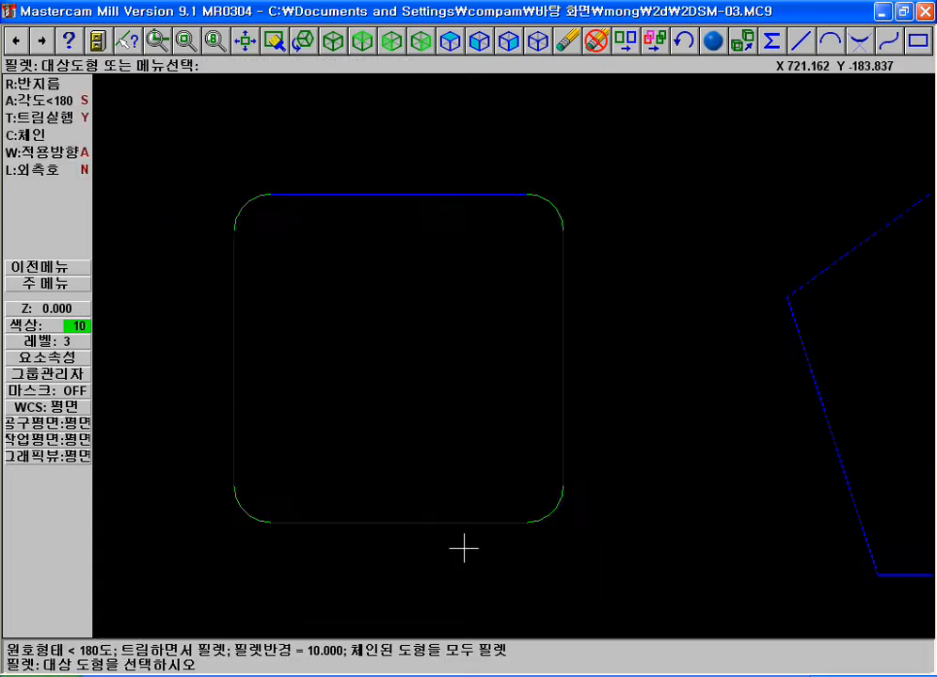
key(F4)
click(253, 204)
key(F2)
key(F1)
click(171, 392)
click(494, 556)
key(Escape)
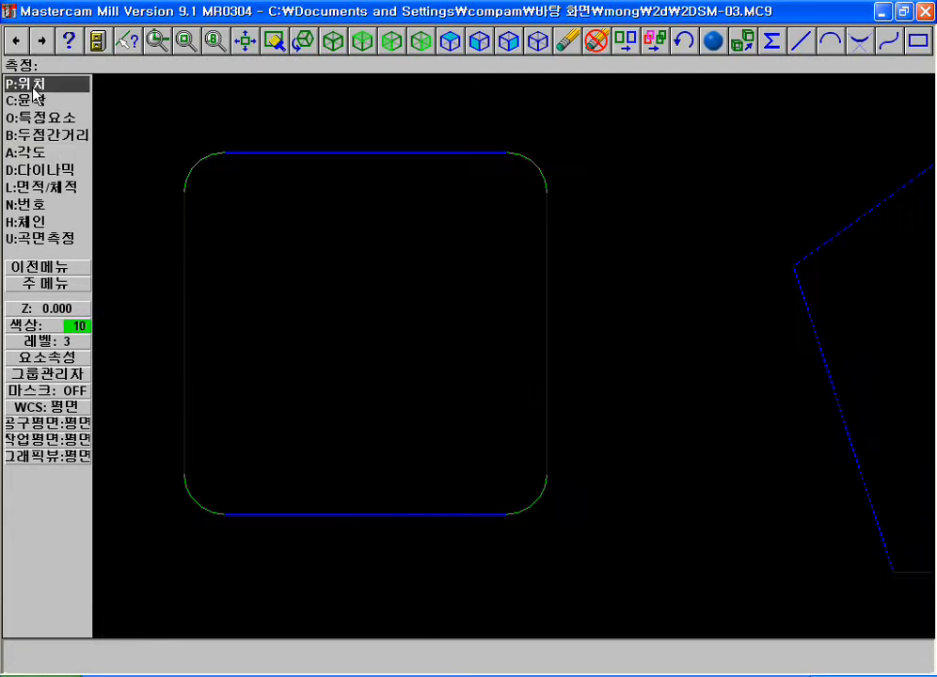
key(Escape)
click(41, 103)
key(Escape)
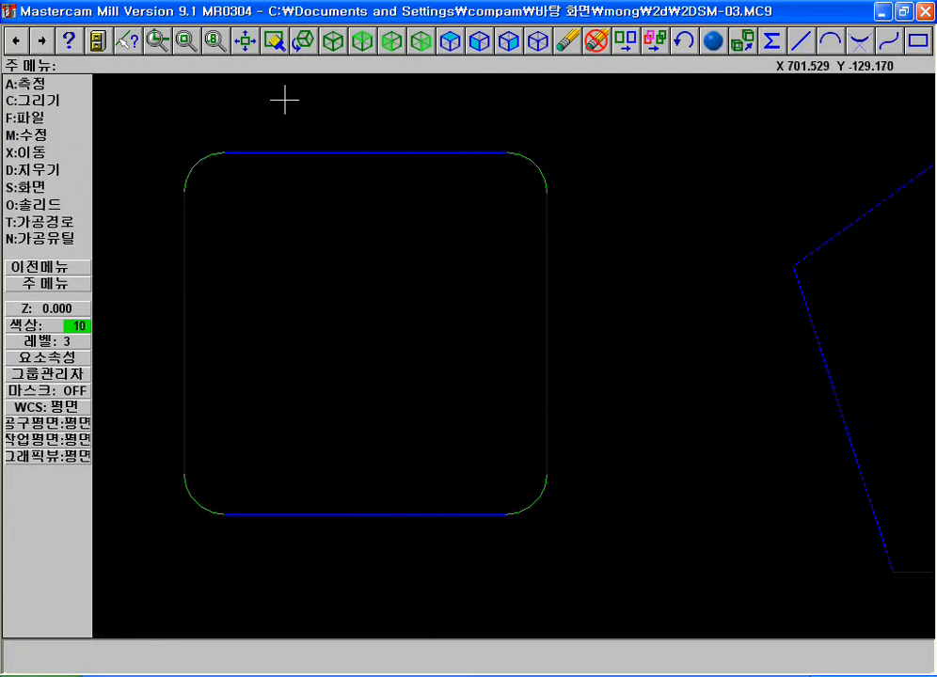
Chain the rounded square with the 10 fillet radius and accept re-filleting its existing corners
click(864, 43)
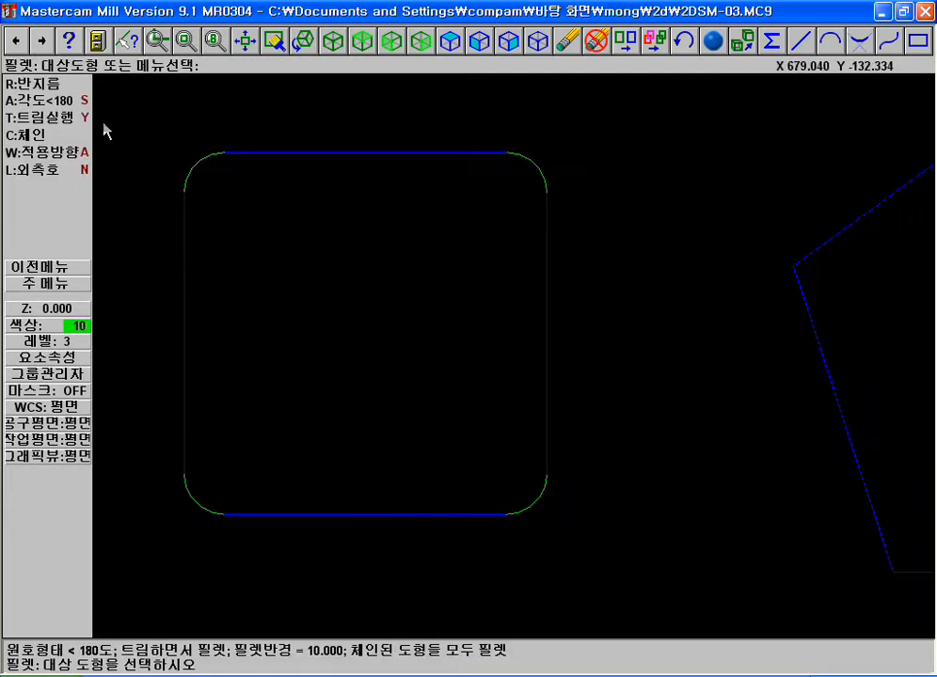
click(35, 139)
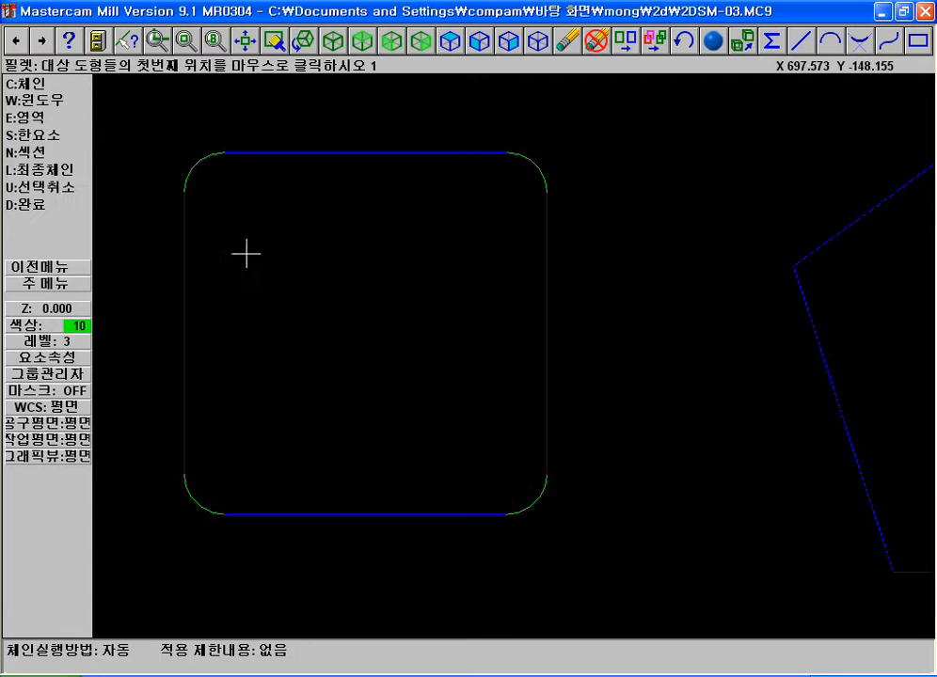
click(185, 215)
key(d)
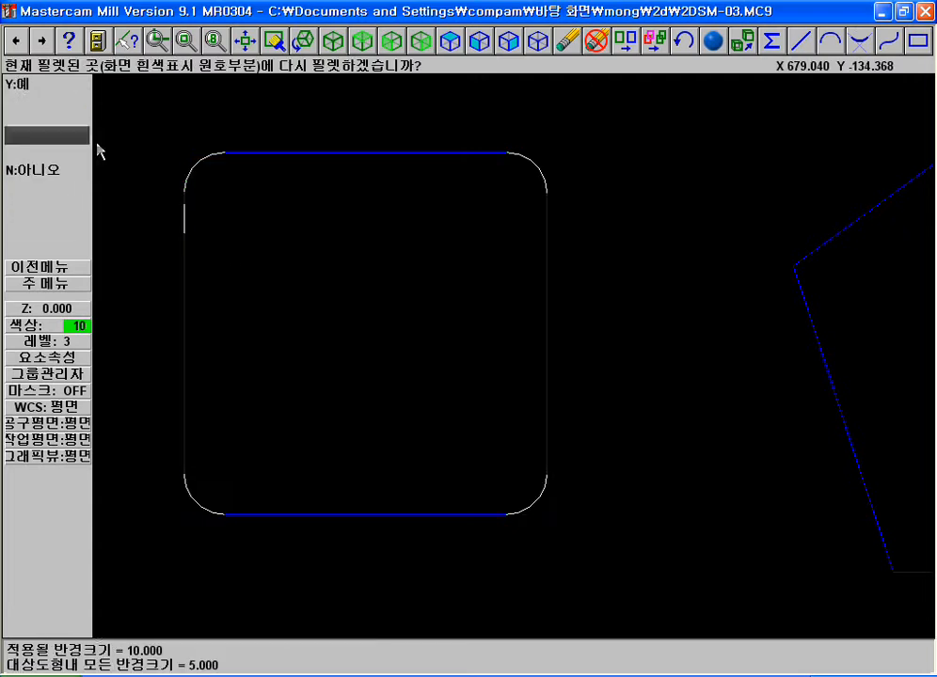
click(43, 84)
key(Escape)
key(Escape)
Analyze the re-filleted arc at the square's upper-left corner
key(a)
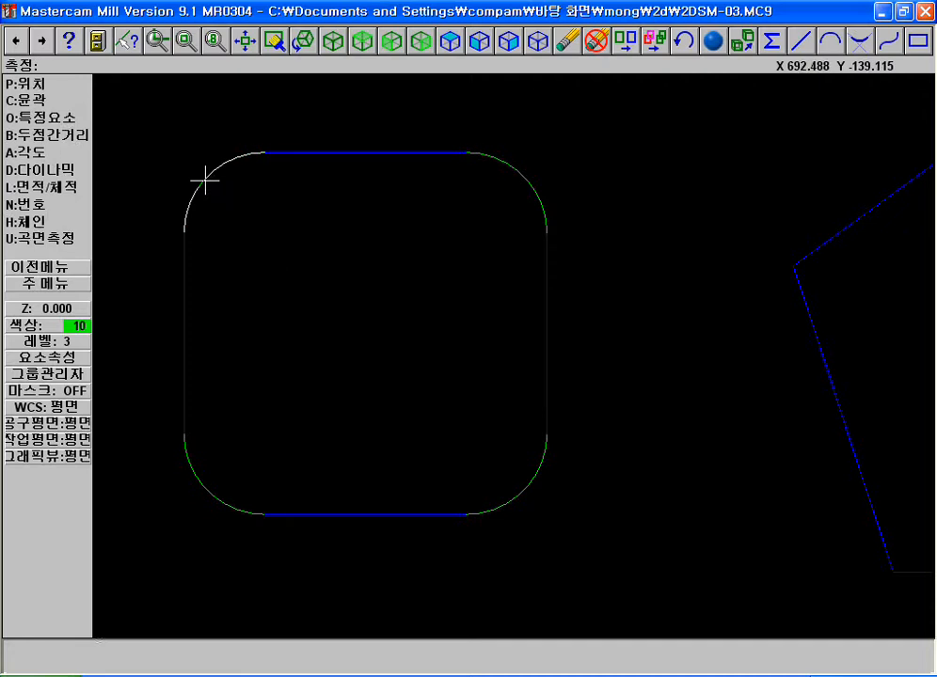
key(o)
click(206, 182)
key(Escape)
key(Escape)
Set the fillet radius to 5, chain the rounded square and decline re-filleting its existing corners
click(858, 42)
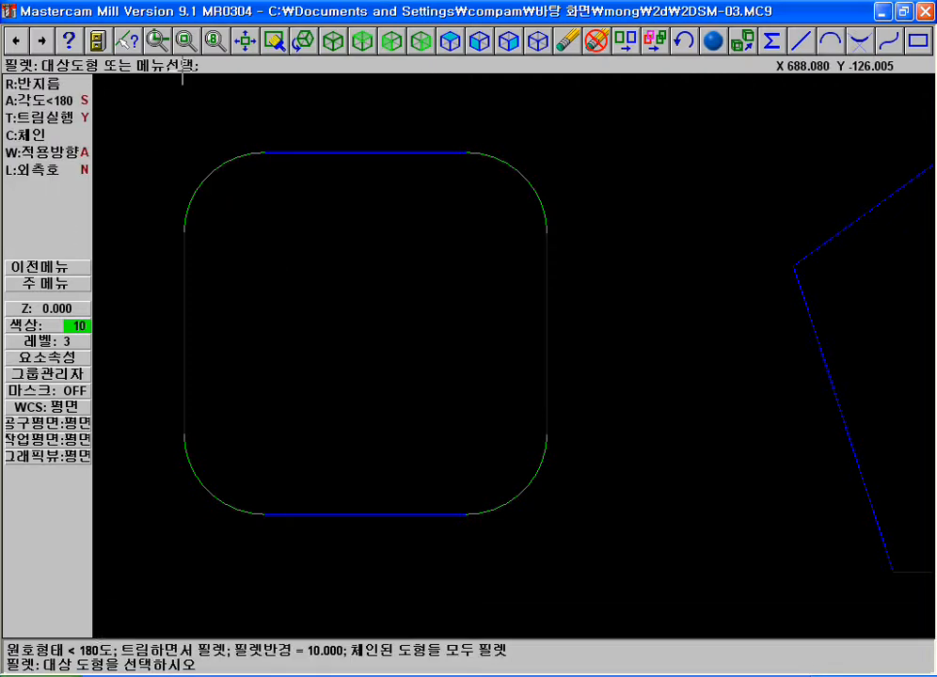
click(68, 87)
text(5)
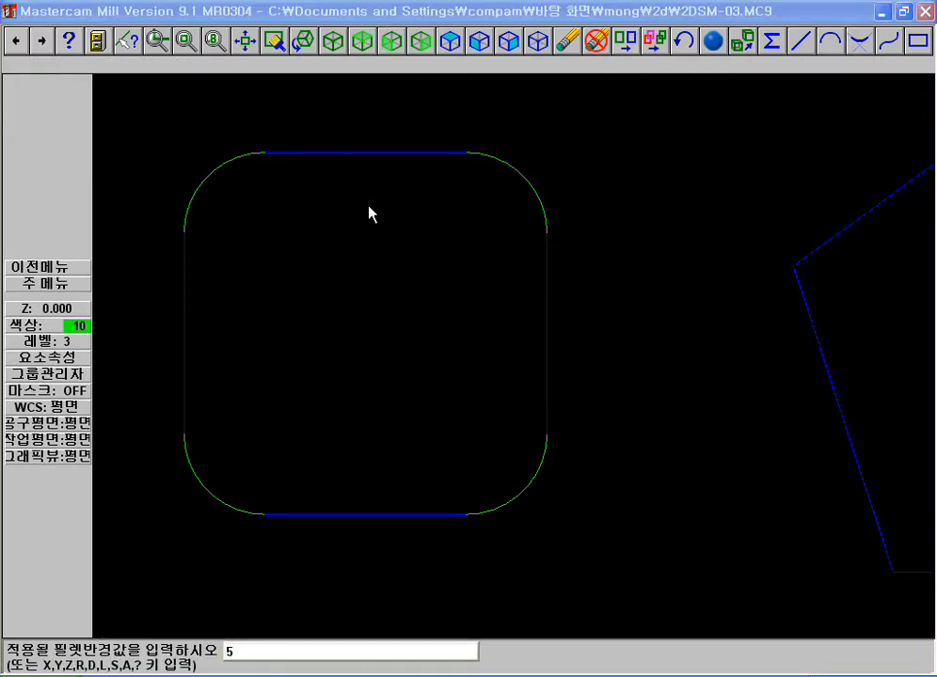
key(Return)
key(c)
click(219, 160)
key(d)
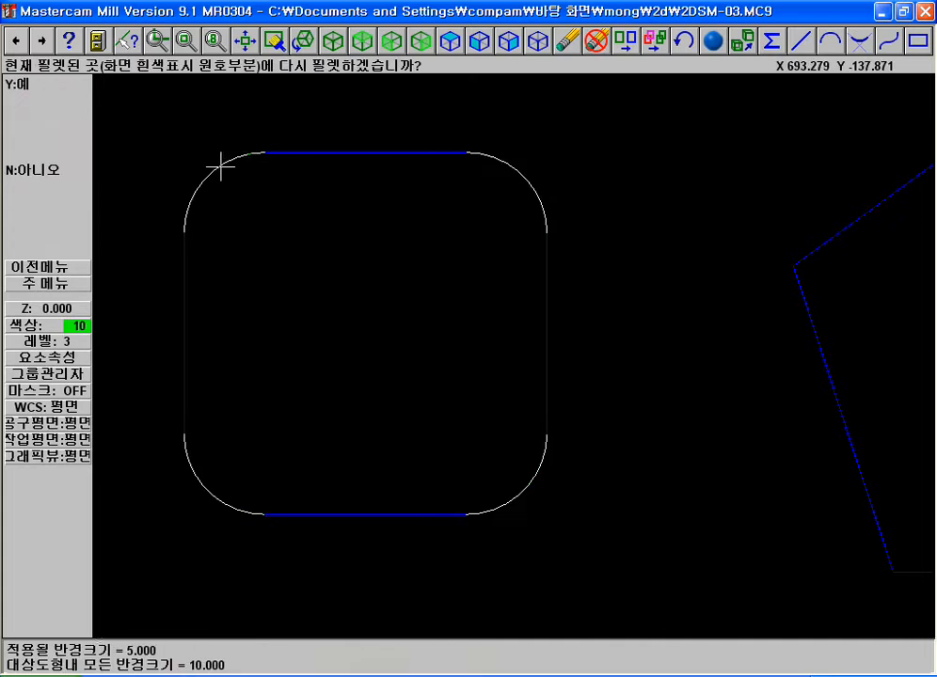
click(34, 169)
key(F2)
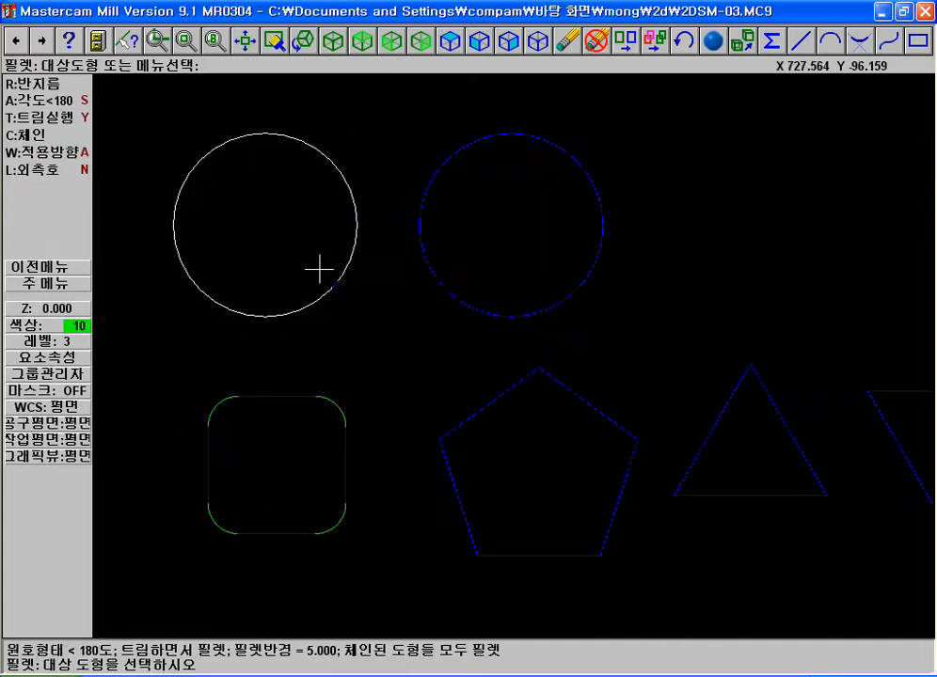
Erase the four corner arcs of the rounded square
key(Escape)
key(F1)
click(150, 373)
click(458, 563)
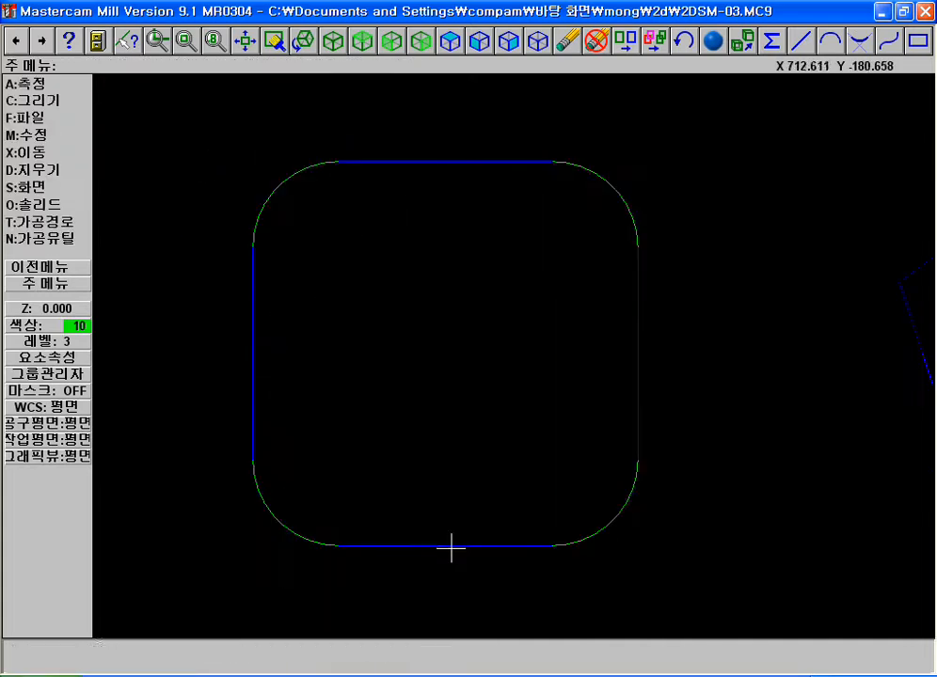
click(33, 167)
click(282, 180)
click(588, 169)
click(610, 518)
key(Escape)
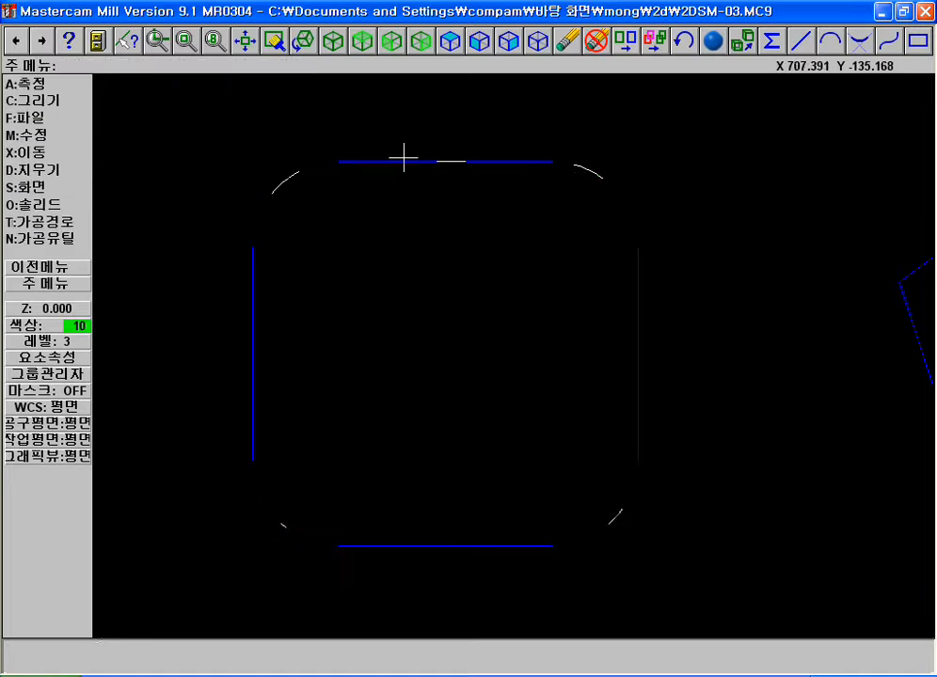
Rebuild the square's sharp corners by trimming each pair of adjacent sides to each other with the two-entity trim
click(42, 40)
click(364, 41)
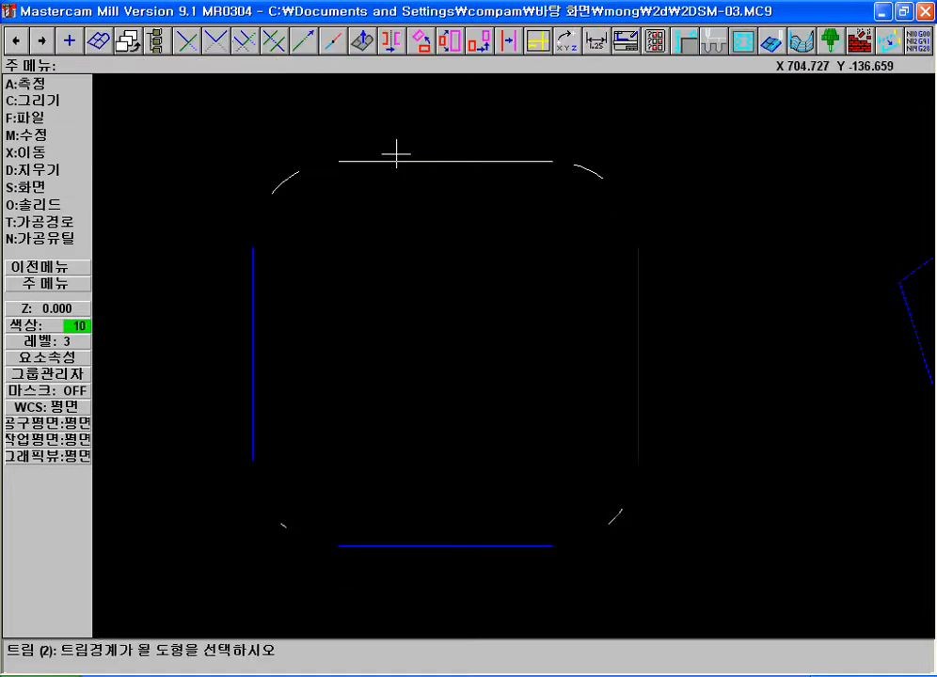
click(383, 159)
click(267, 282)
click(254, 303)
click(257, 354)
click(398, 544)
click(405, 546)
click(640, 390)
click(641, 362)
click(515, 167)
key(Escape)
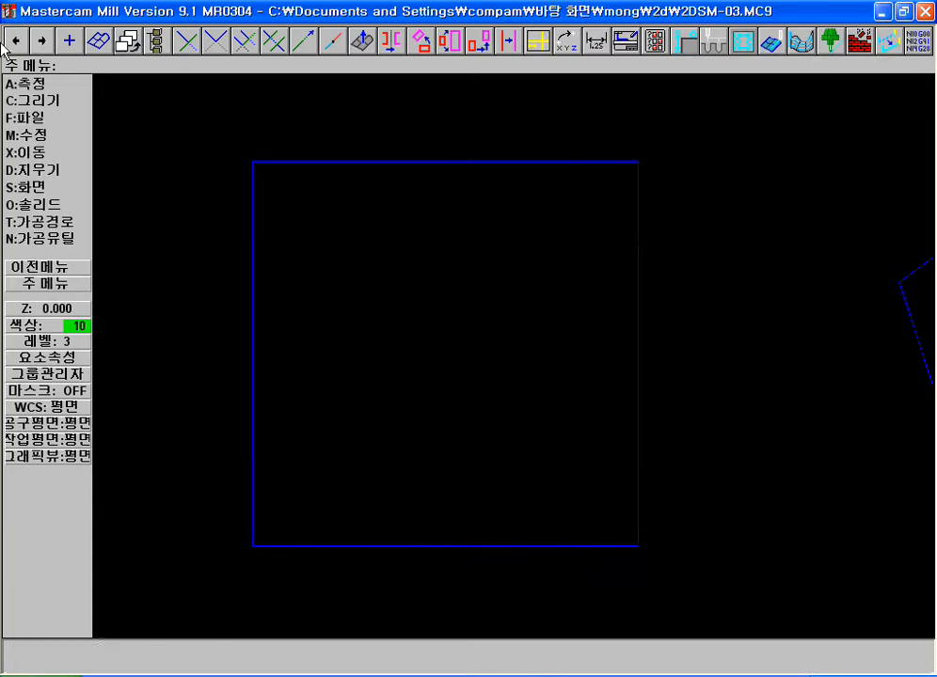
click(17, 43)
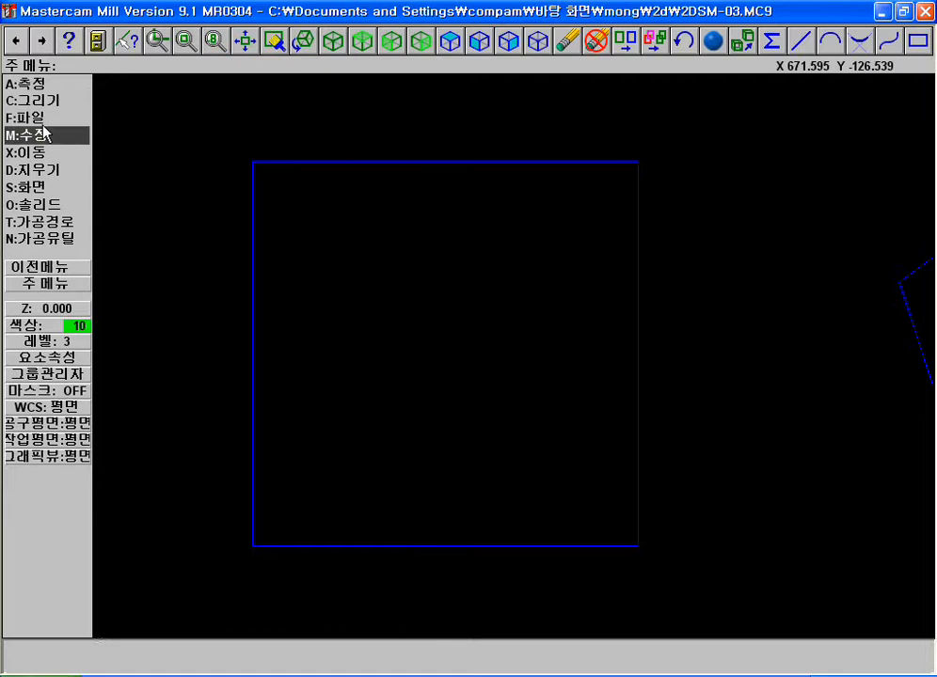
Turn on outer-arc filleting, set the radius to 10 and fillet the square's four corners by picking adjacent sides
click(858, 43)
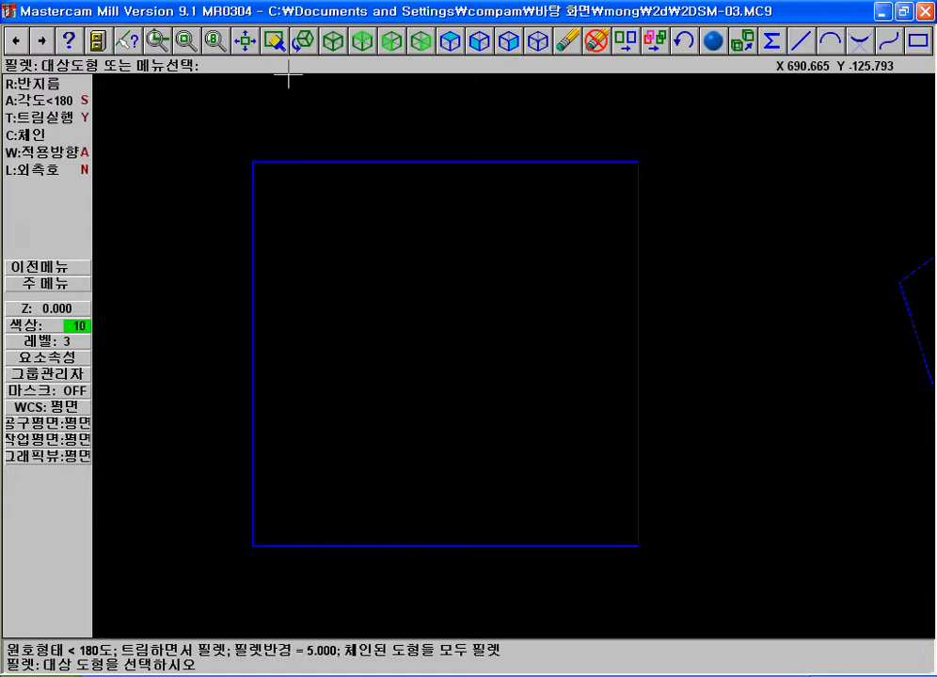
click(38, 171)
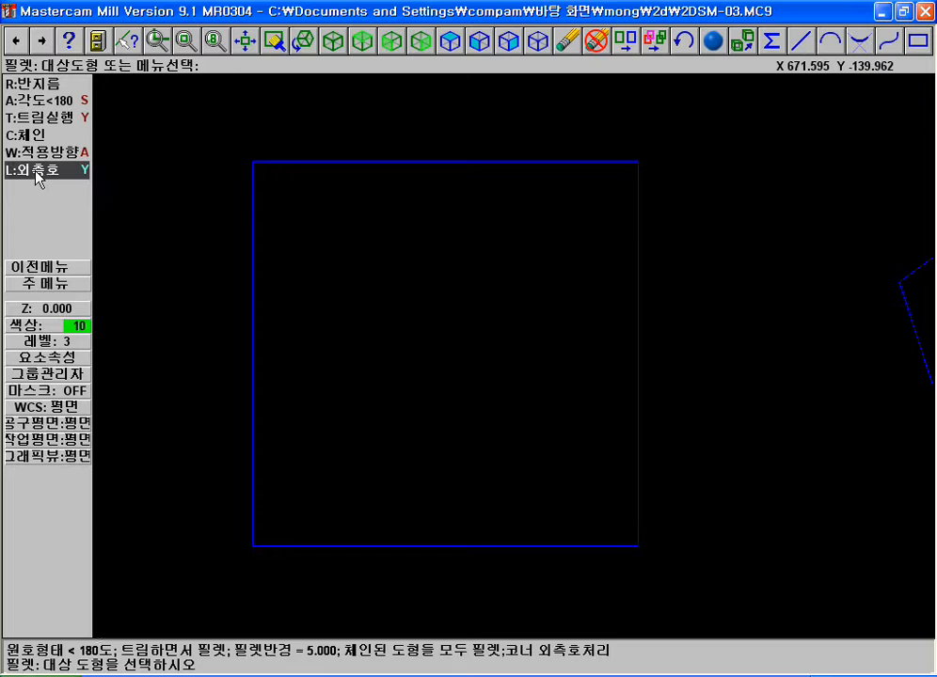
click(34, 85)
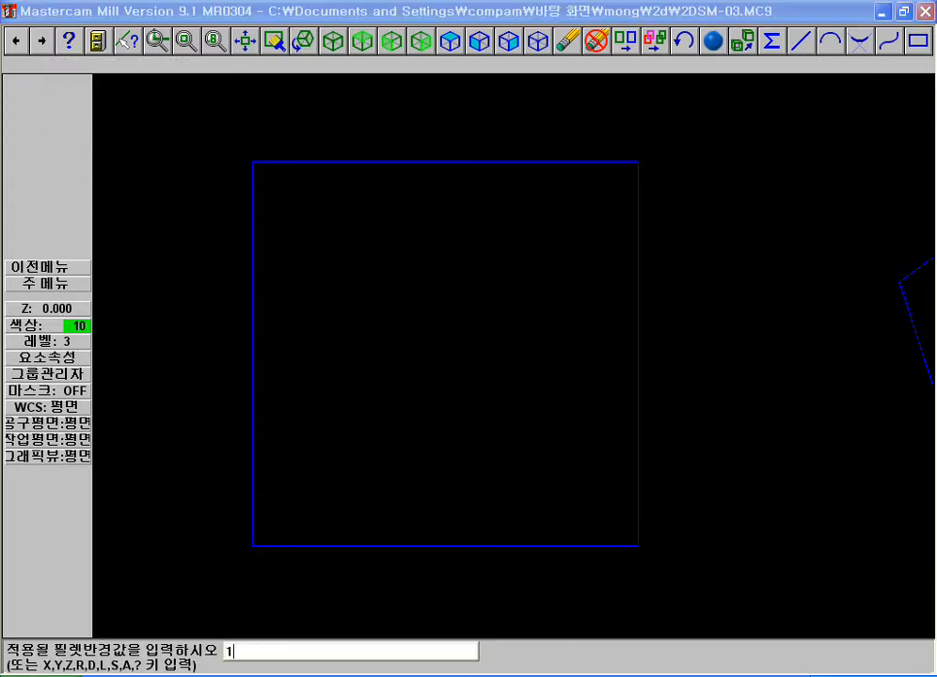
key(Return)
click(310, 535)
click(551, 551)
click(640, 485)
click(644, 242)
click(498, 166)
click(397, 158)
click(253, 276)
key(F2)
key(F2)
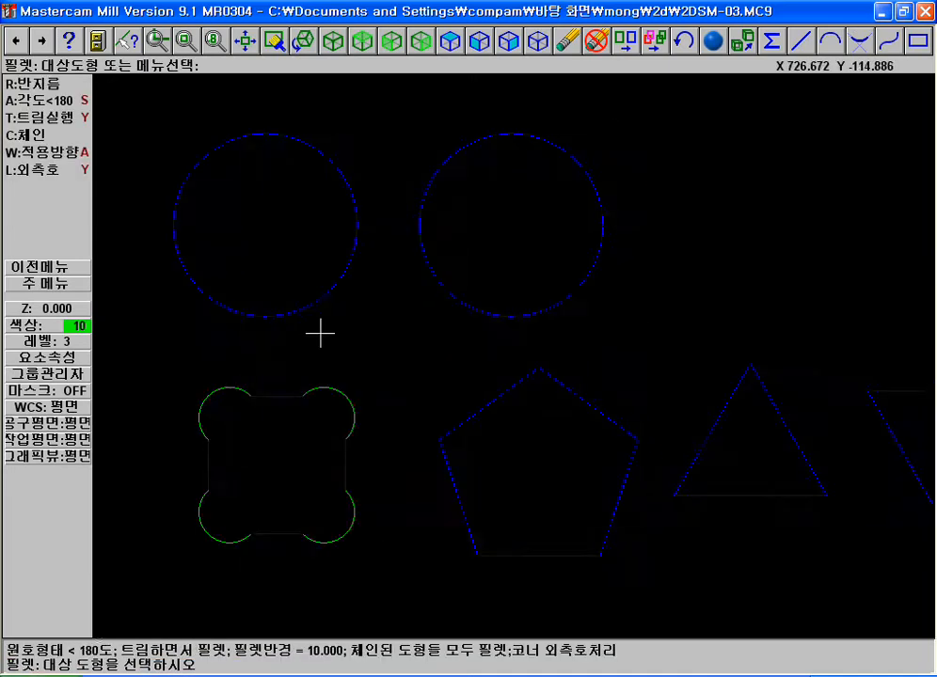
Erase the four outer arcs at the square's corners
key(F1)
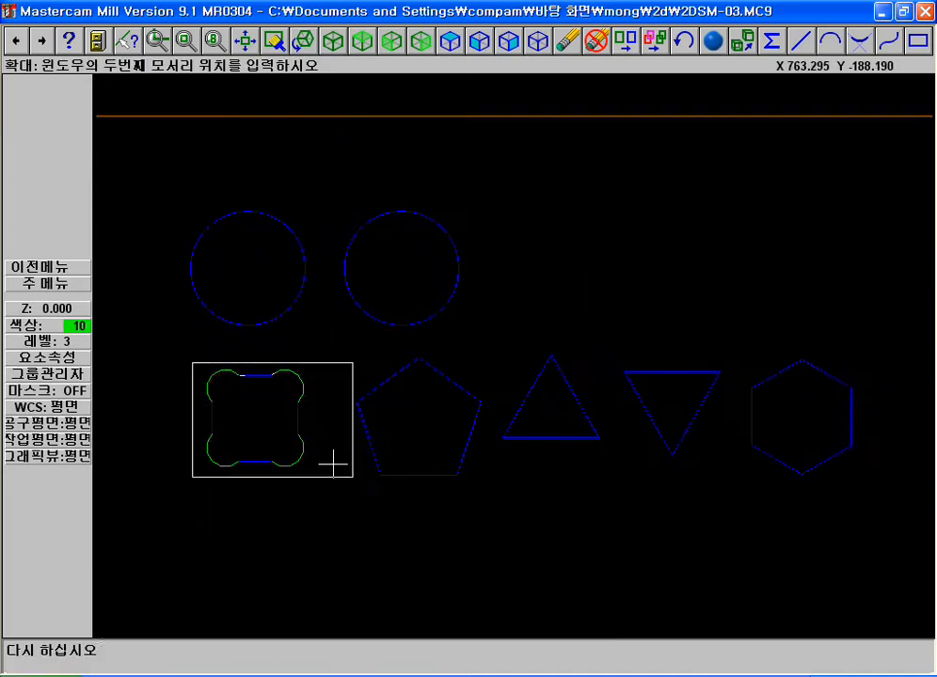
click(362, 481)
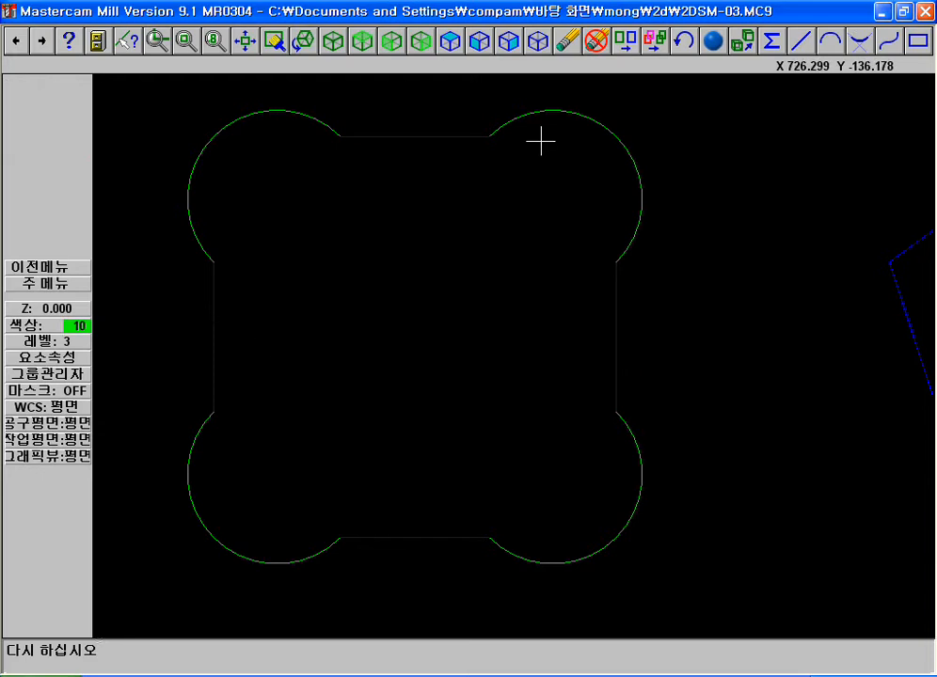
key(Escape)
key(Escape)
key(d)
click(644, 157)
click(240, 126)
click(228, 546)
click(569, 560)
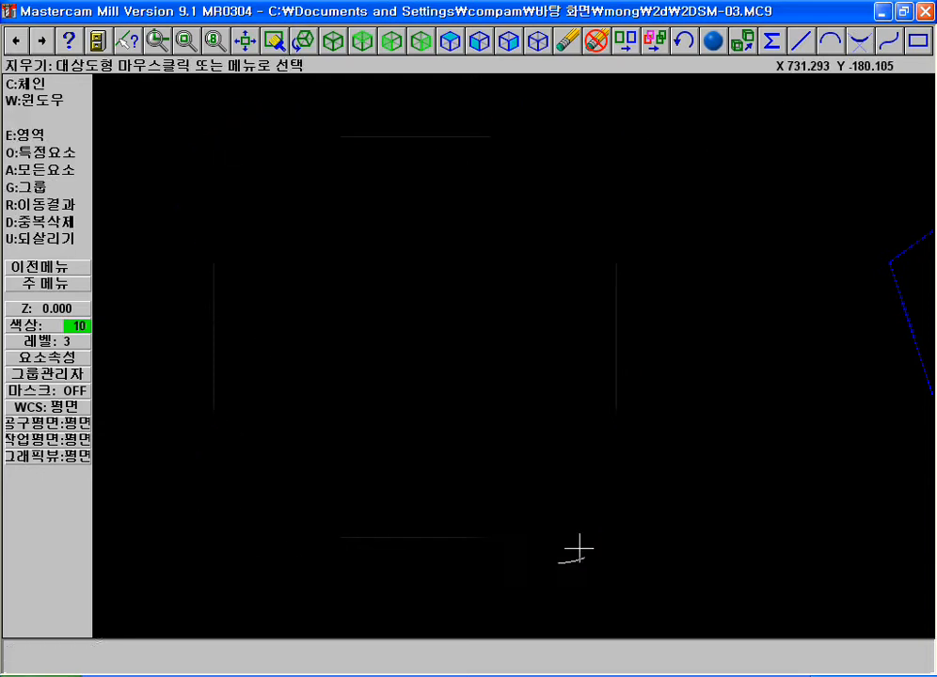
key(Escape)
Restore the square's two left-hand corners by trimming the top and bottom sides to the left side
click(41, 41)
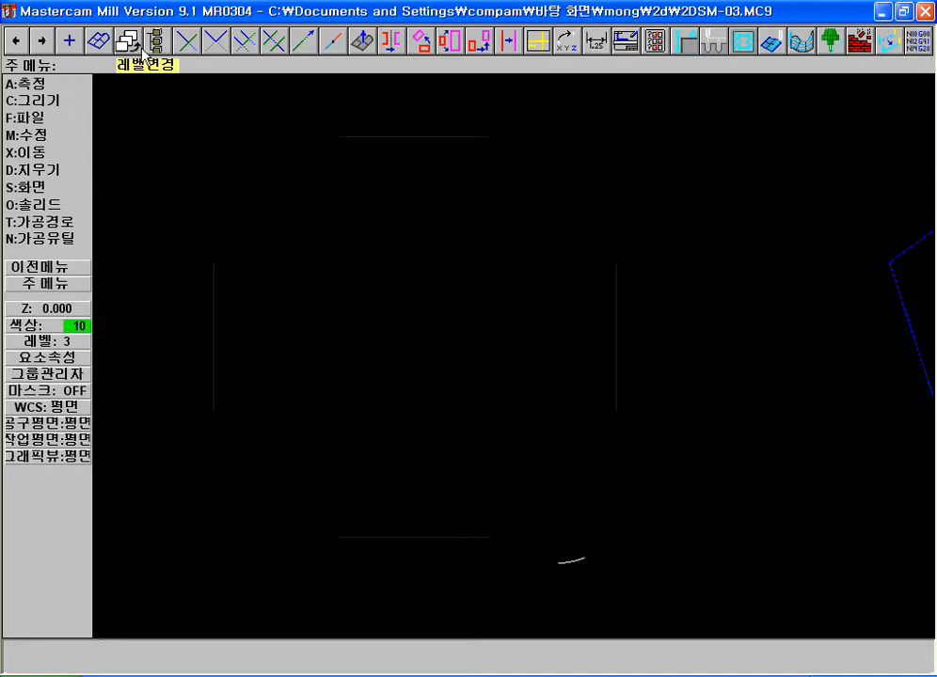
click(225, 52)
click(381, 144)
click(222, 324)
click(222, 324)
click(429, 552)
key(Escape)
click(603, 338)
click(615, 320)
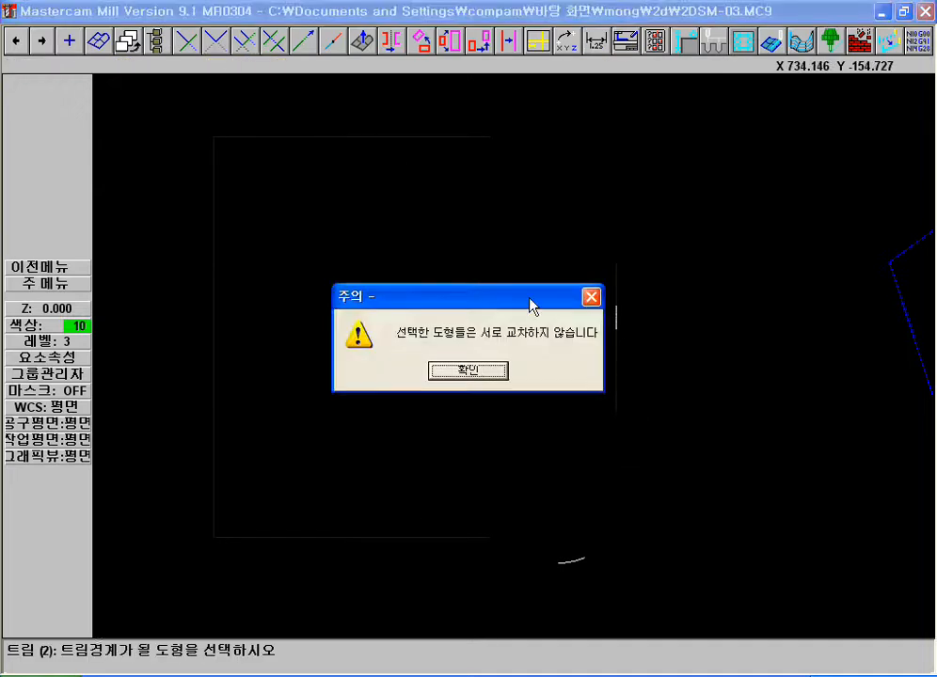
click(467, 370)
Restore the square's two right-hand corners by trimming the top and bottom sides to the right side
click(224, 47)
click(395, 119)
click(610, 306)
click(609, 308)
click(454, 545)
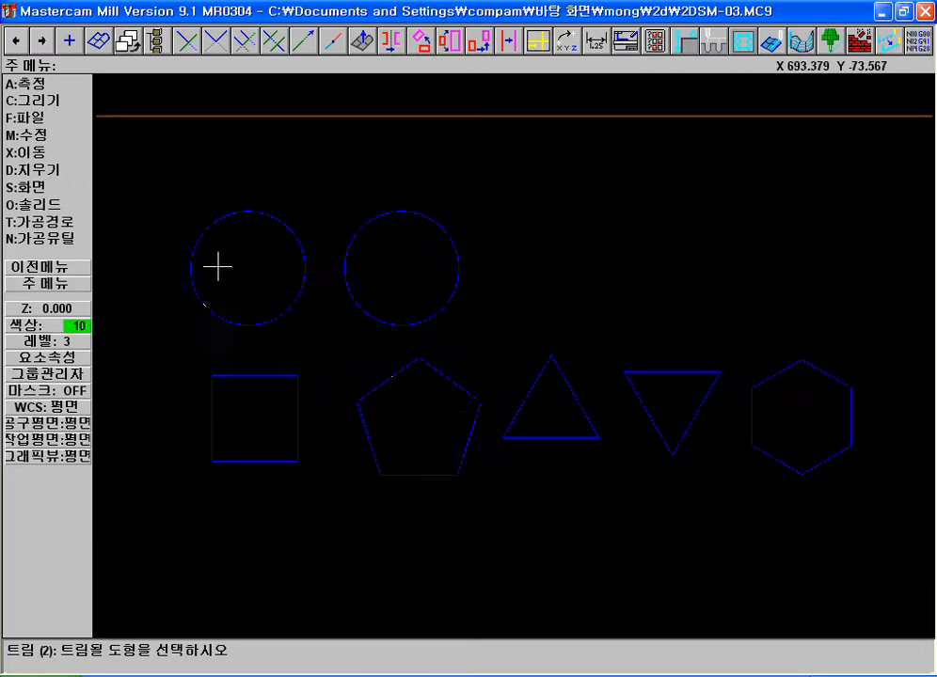
key(F1)
click(170, 145)
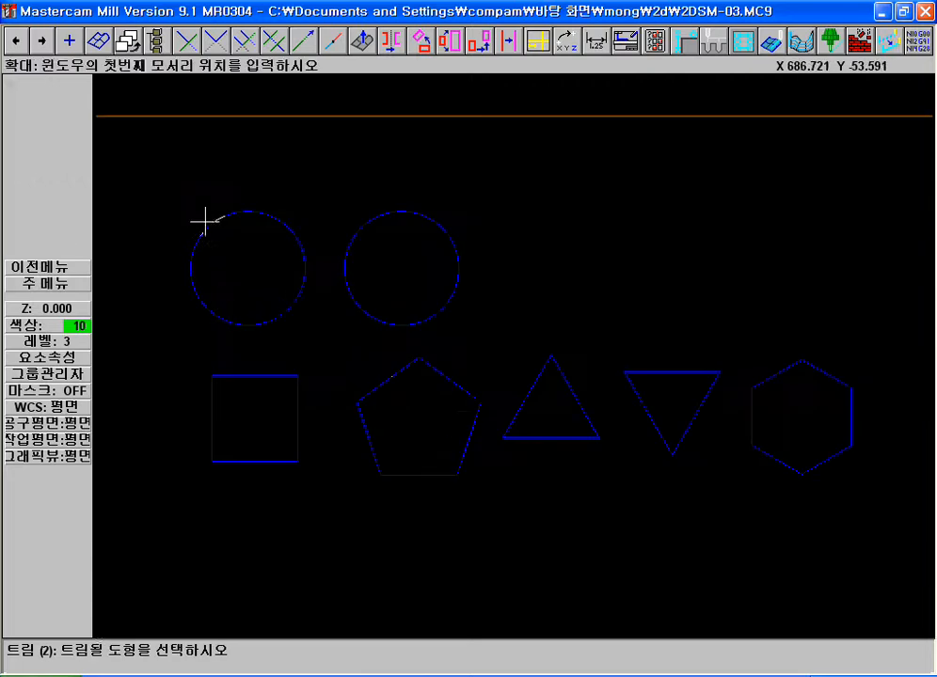
click(687, 480)
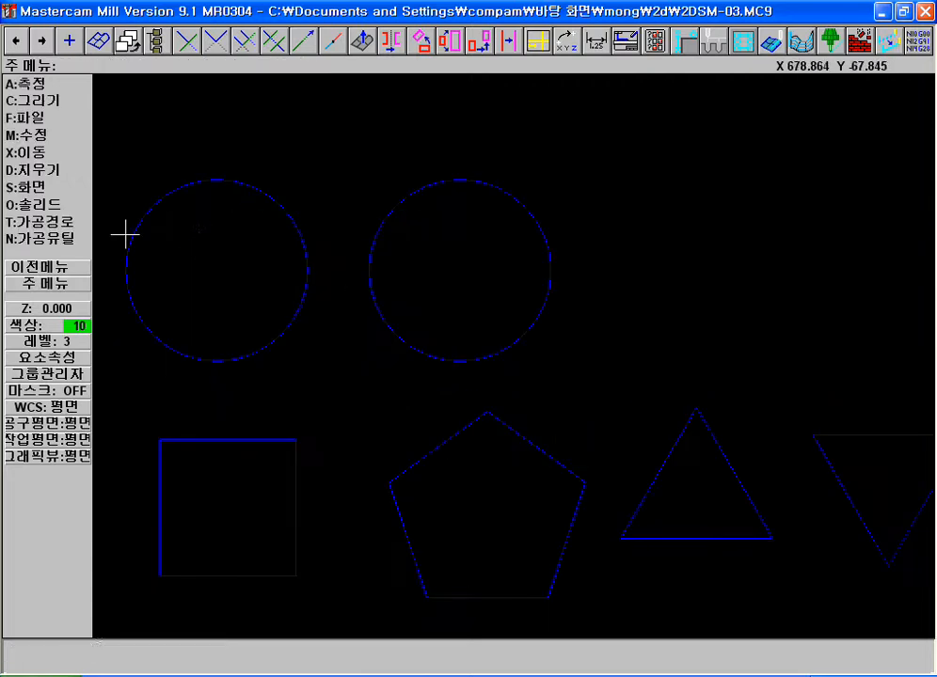
Chain the square and fillet all four corners with radius 10 outer arcs
click(57, 100)
click(41, 134)
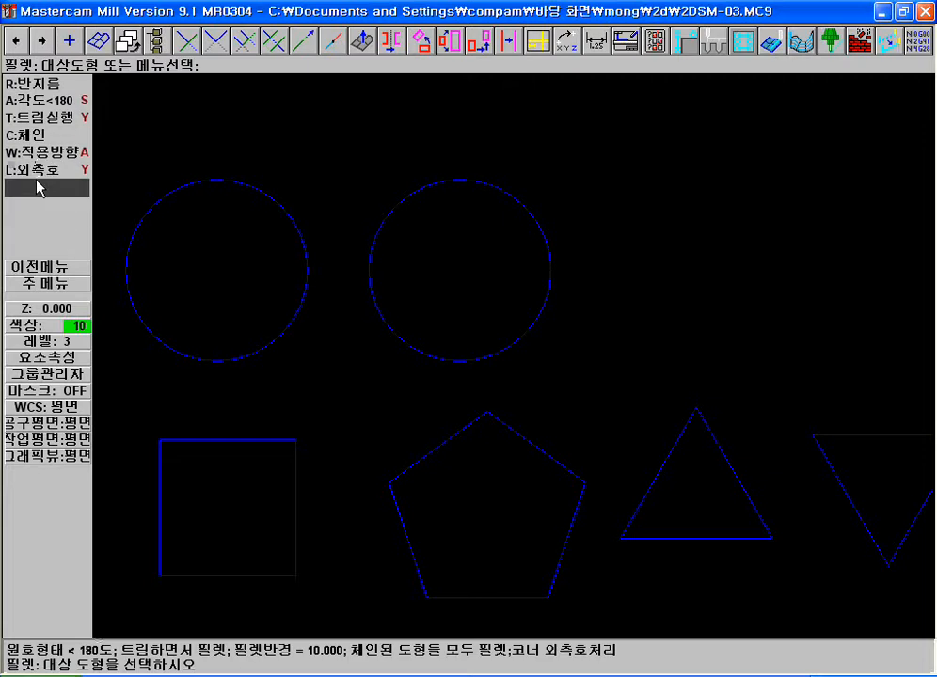
click(80, 134)
click(33, 86)
click(170, 495)
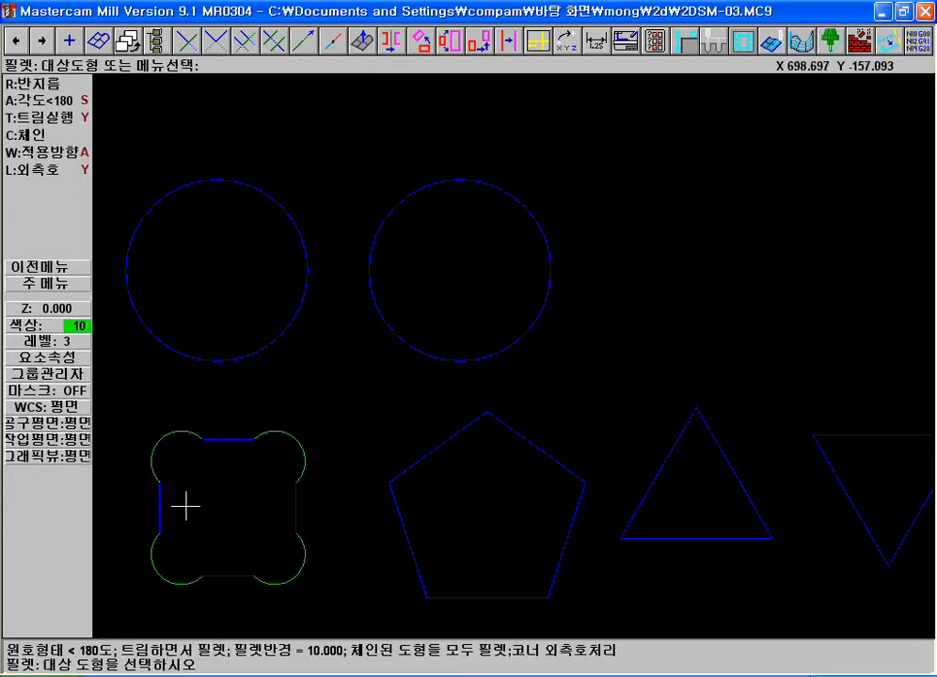
key(F1)
click(130, 419)
click(413, 613)
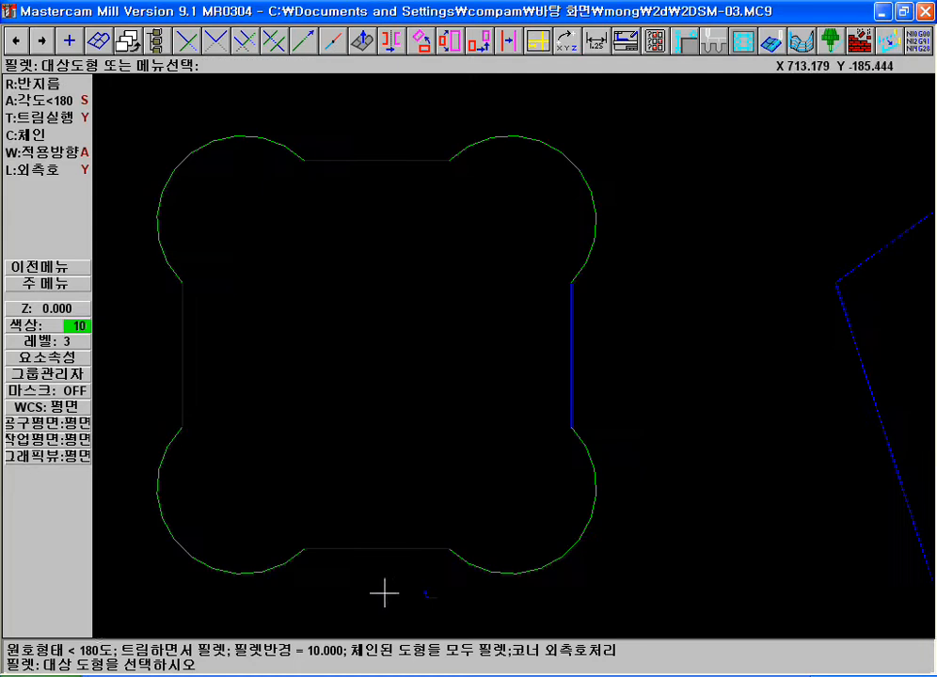
Extend the square's sides back to sharp corners with the two-entity trim, keeping the four outer arcs
click(215, 43)
click(352, 152)
click(188, 325)
click(187, 379)
click(337, 552)
click(337, 551)
click(573, 383)
click(573, 351)
click(400, 150)
key(F2)
key(Escape)
key(Escape)
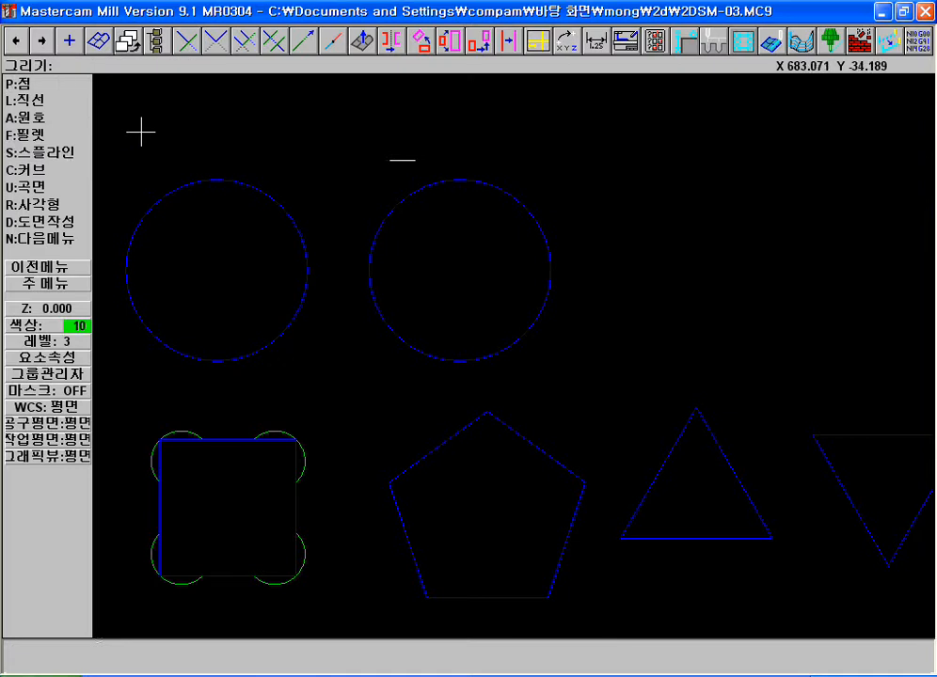
Draw a manual spline starting above the circles, looping through the upright triangle's three corners and ending at its apex
click(50, 156)
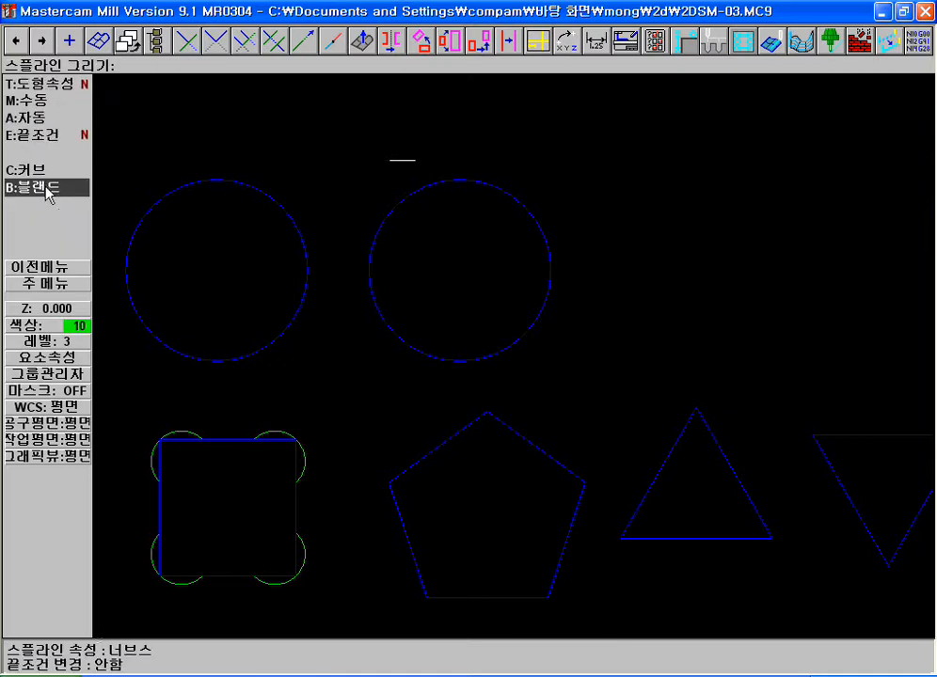
click(67, 102)
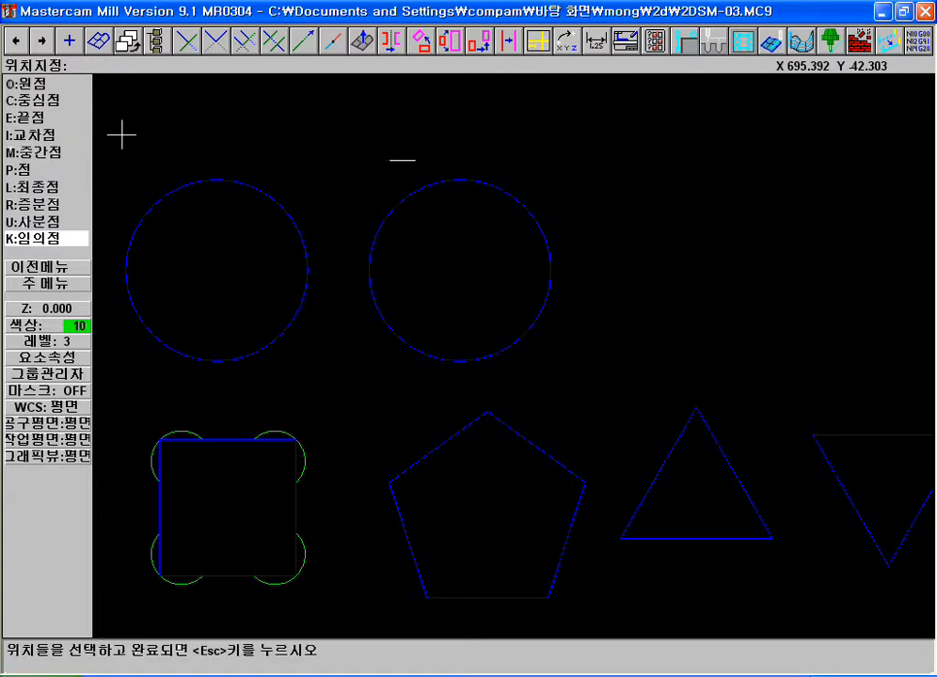
click(318, 151)
click(429, 114)
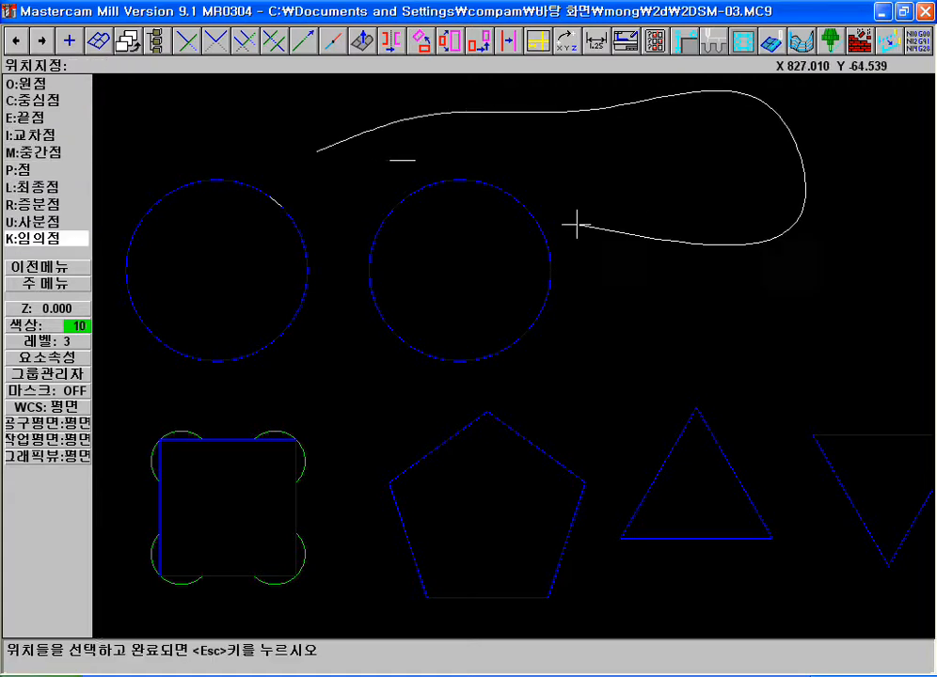
click(698, 407)
click(628, 540)
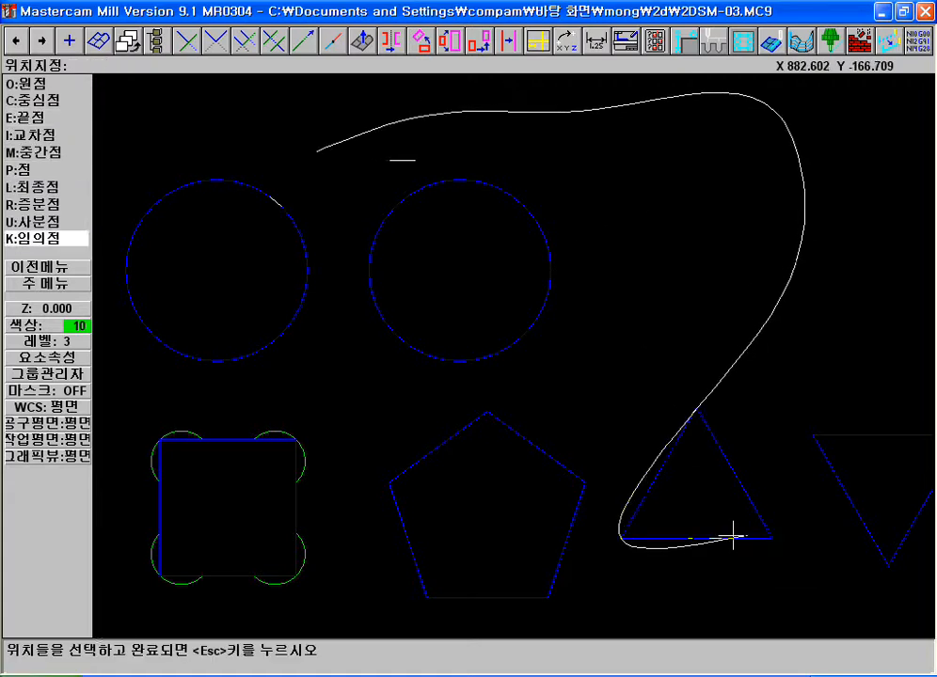
click(771, 539)
click(696, 409)
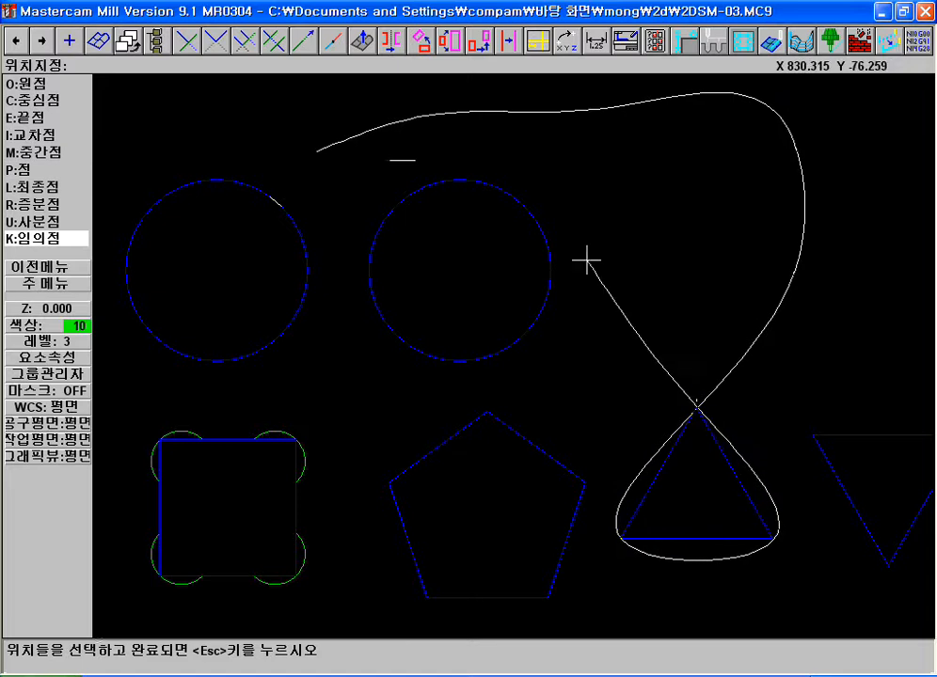
key(Escape)
key(Escape)
click(63, 117)
key(Escape)
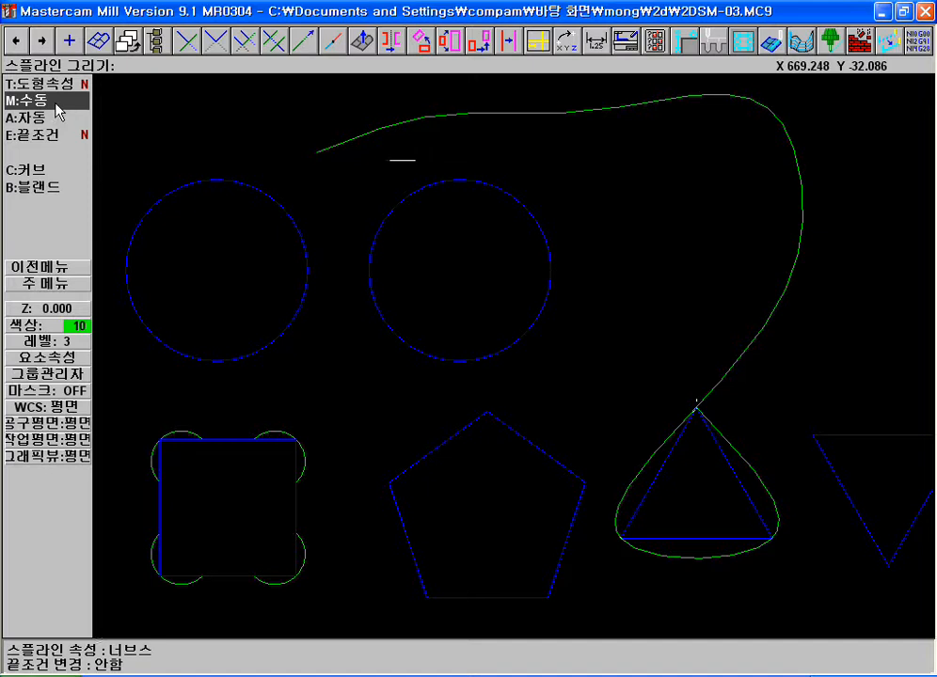
Place twelve points tracing an open loop above and to the right of the two circles
key(Escape)
click(28, 84)
key(p)
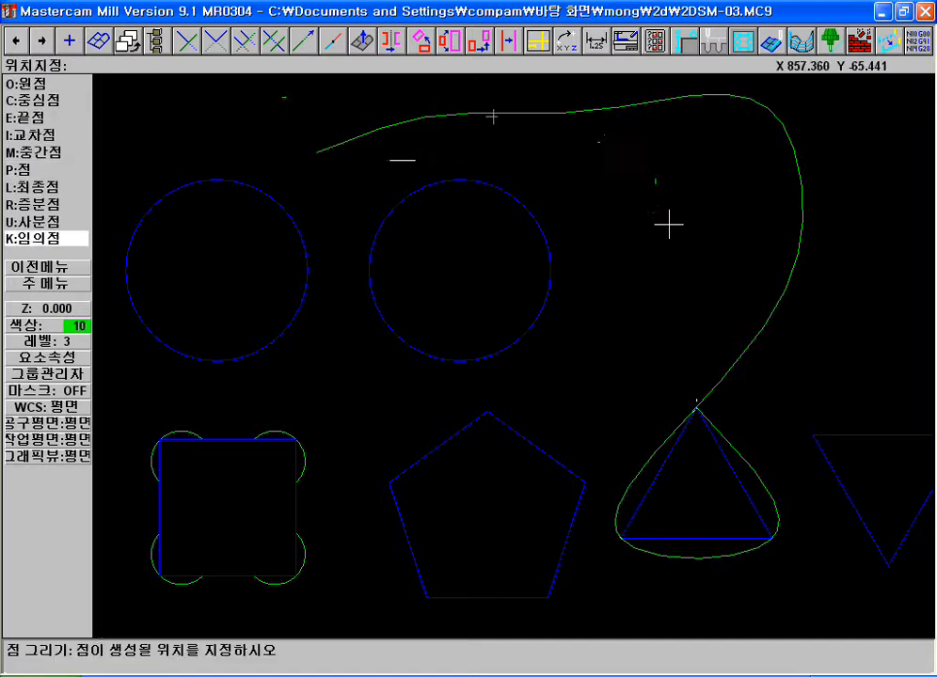
click(655, 186)
click(677, 265)
key(F2)
click(754, 138)
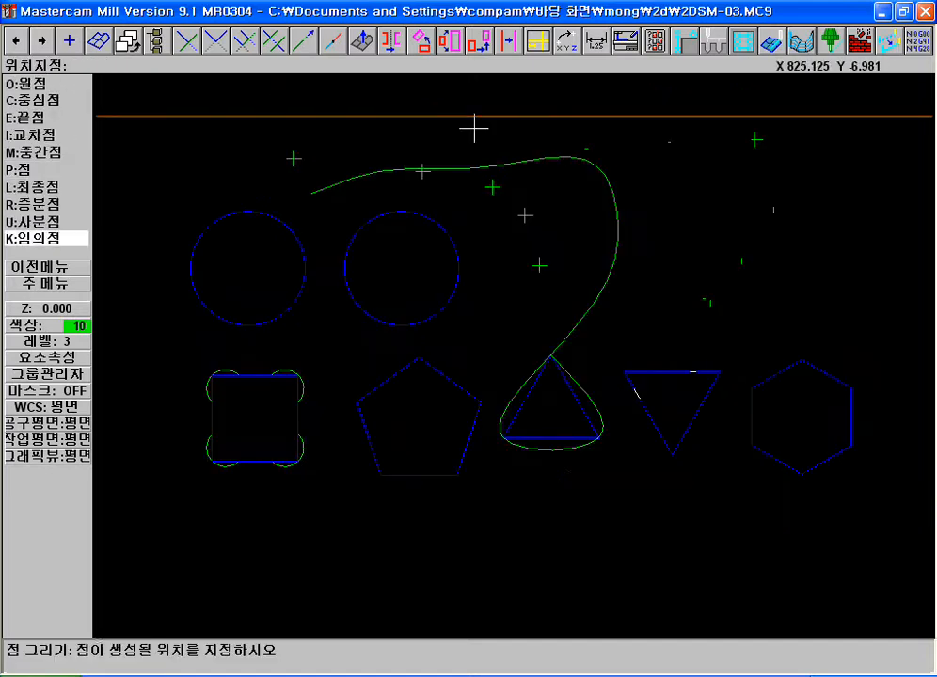
key(Escape)
key(Escape)
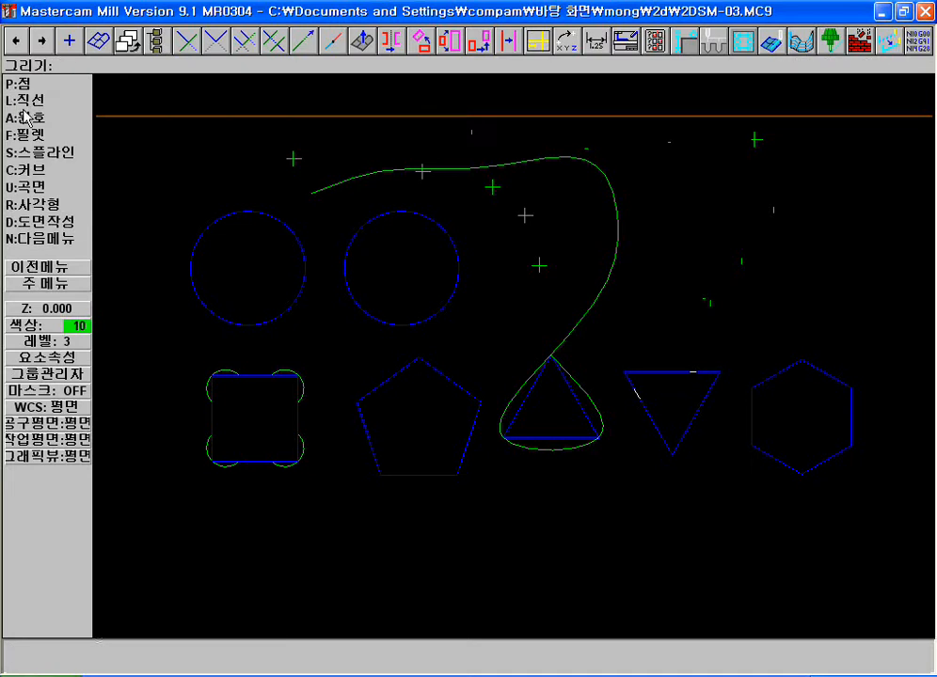
Create an automatic spline through the twelve points, specifying the leftmost point, its neighbour and the point above the second circle as the last
click(38, 152)
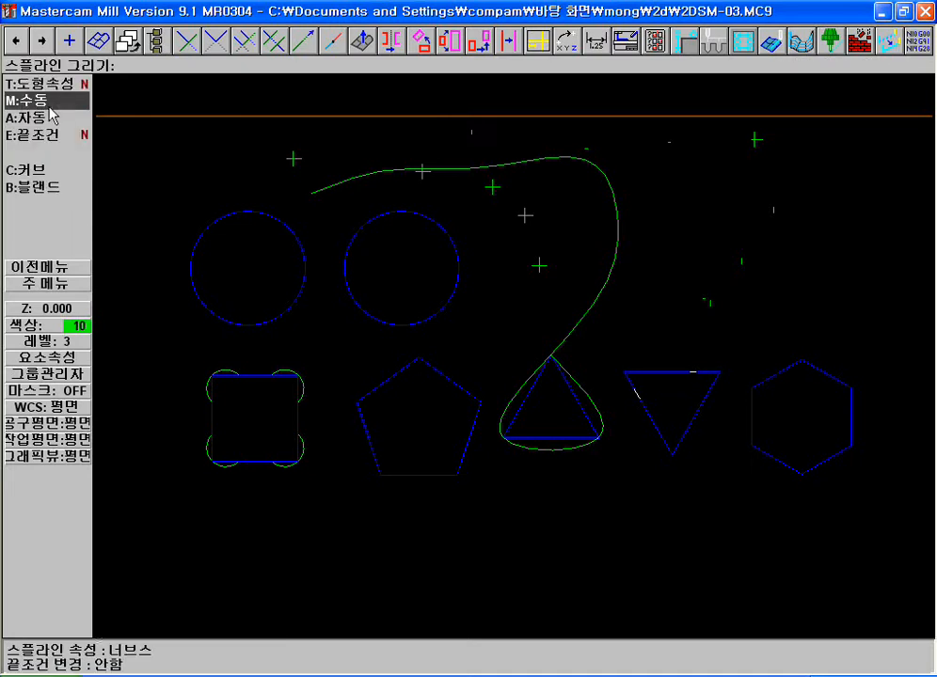
click(43, 116)
click(310, 170)
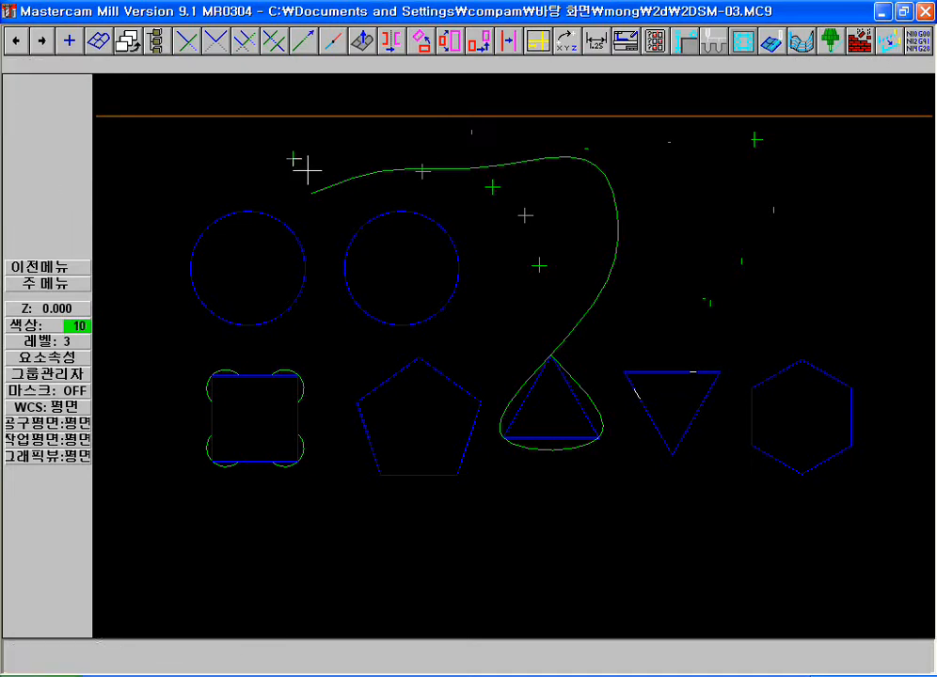
click(423, 180)
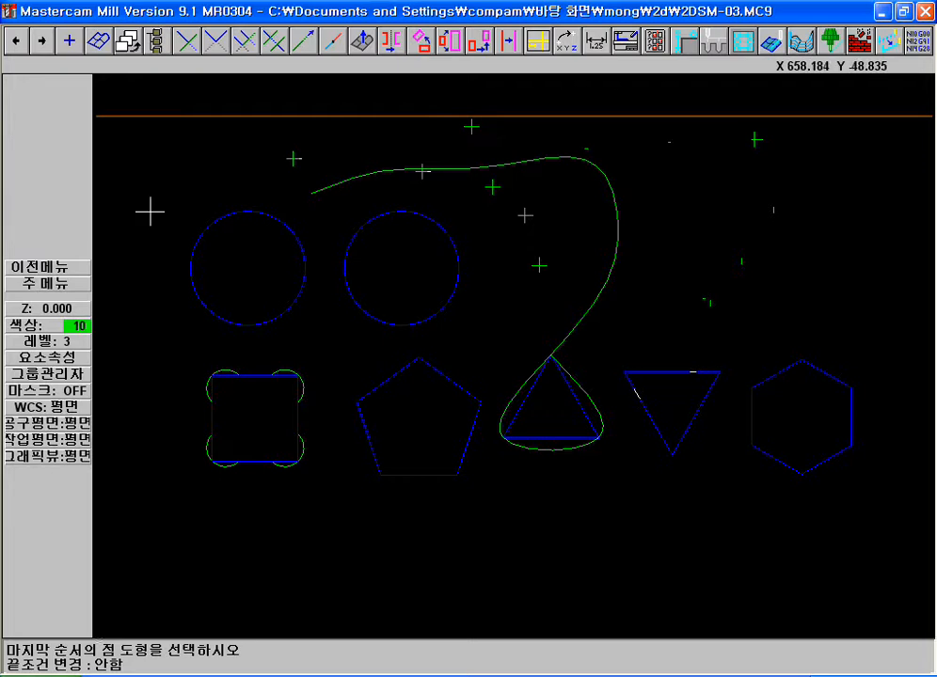
click(42, 266)
click(41, 118)
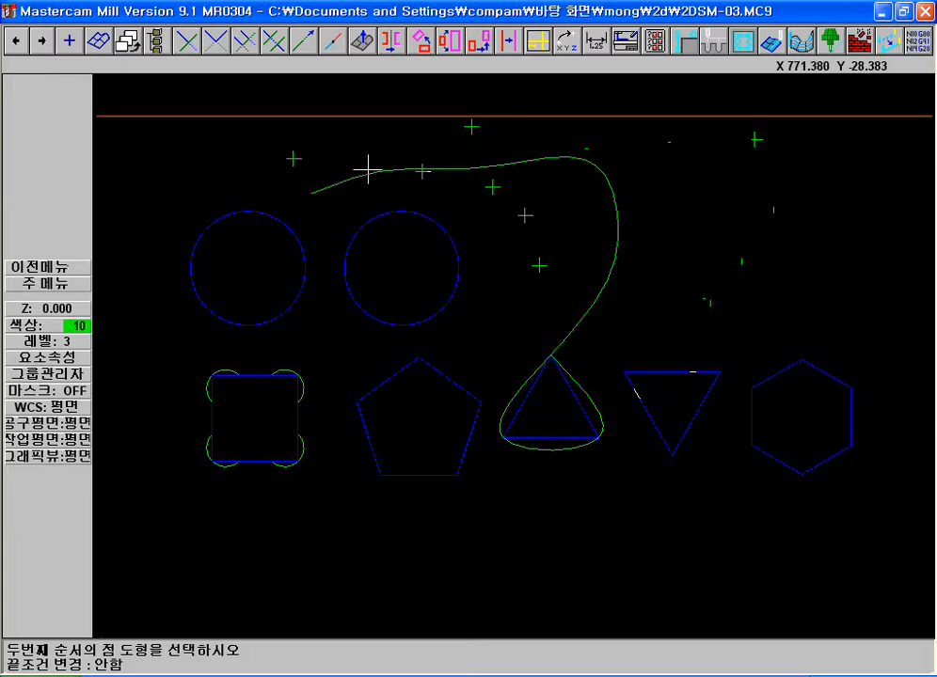
click(483, 134)
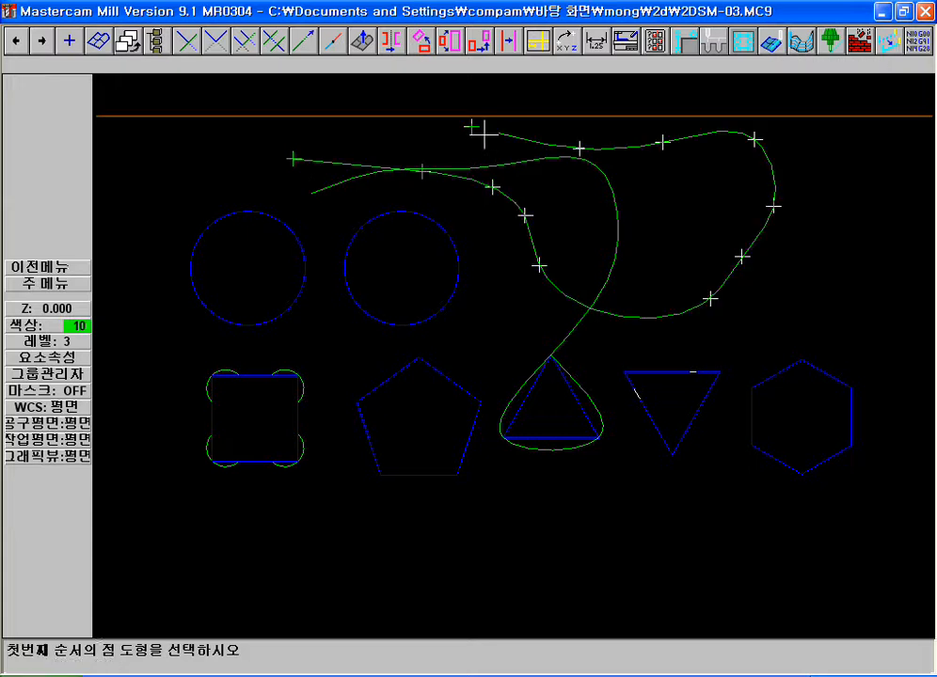
Delete both the manual spline around the upright triangle and the automatic spline through the points
key(F2)
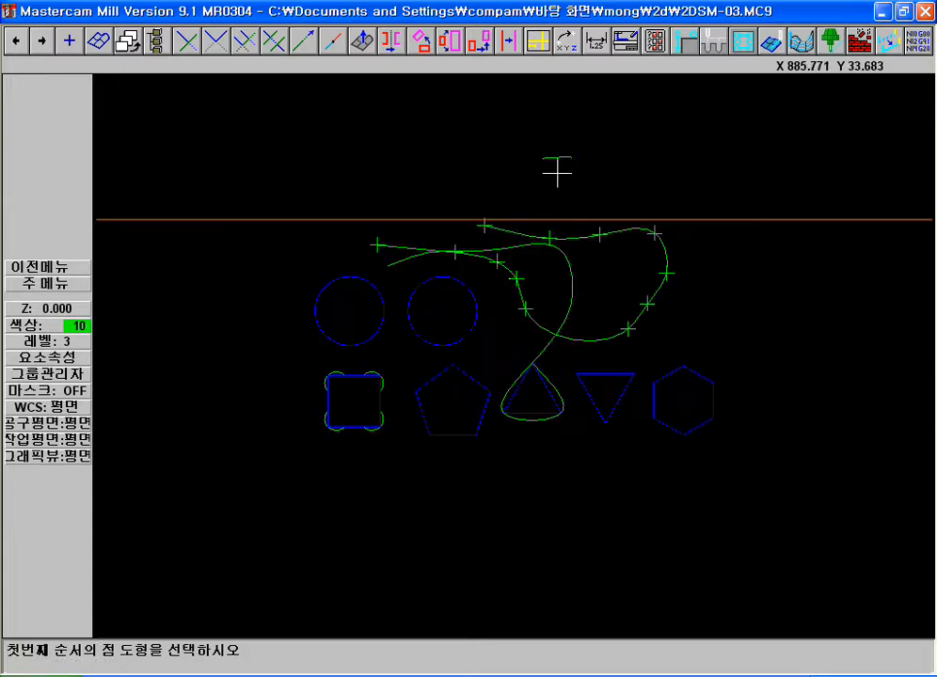
click(304, 199)
key(F1)
click(308, 192)
click(641, 310)
key(F5)
click(627, 341)
click(641, 314)
key(Escape)
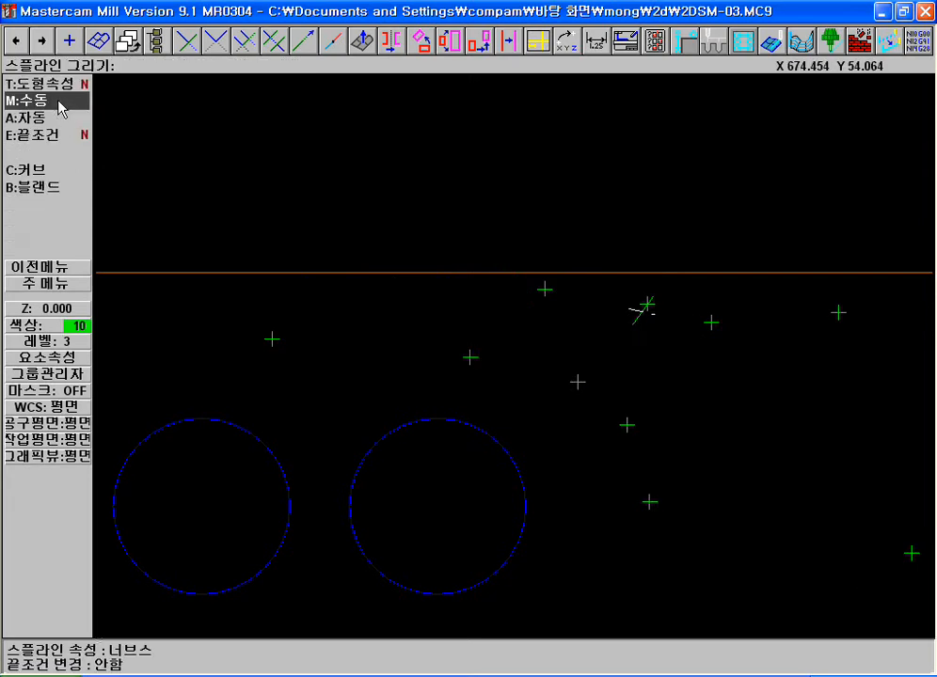
Place four more points above the existing ones, forming an inner hook near the start of the loop
key(Escape)
click(42, 88)
click(41, 86)
key(F2)
key(F1)
click(417, 184)
click(757, 373)
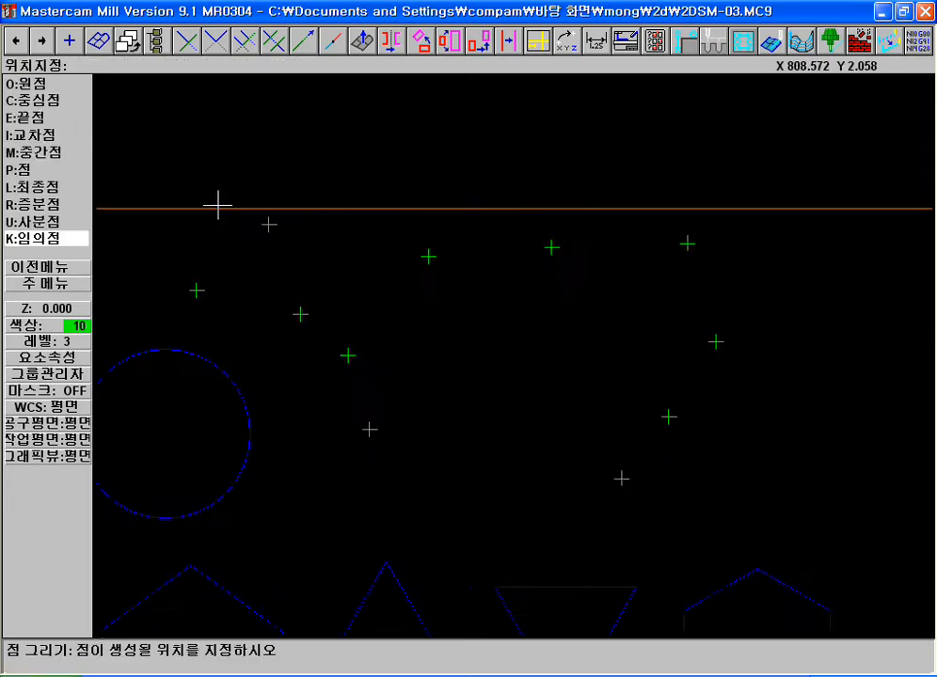
click(467, 139)
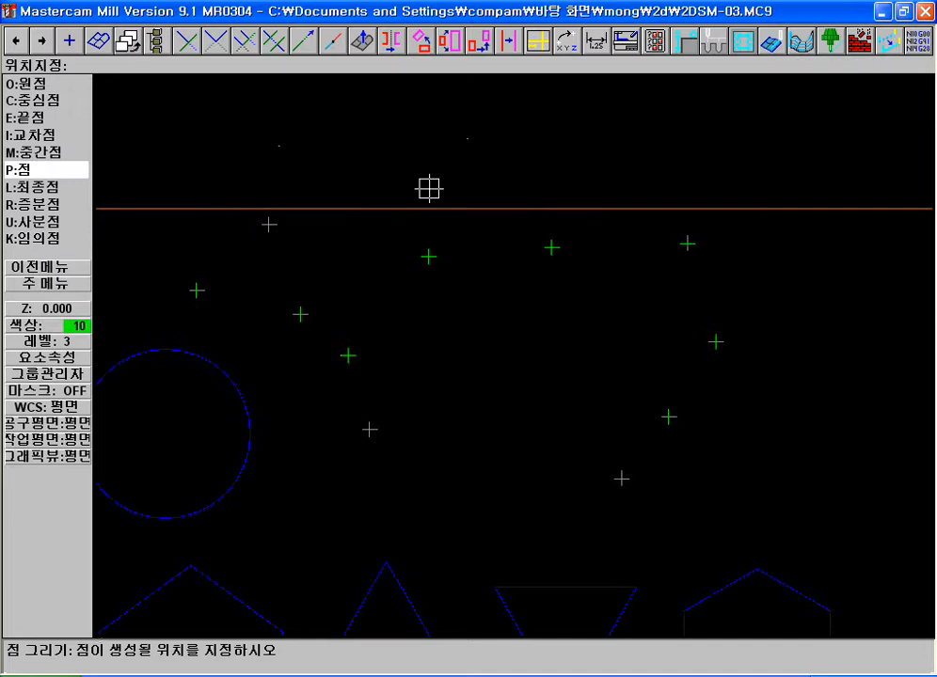
click(348, 189)
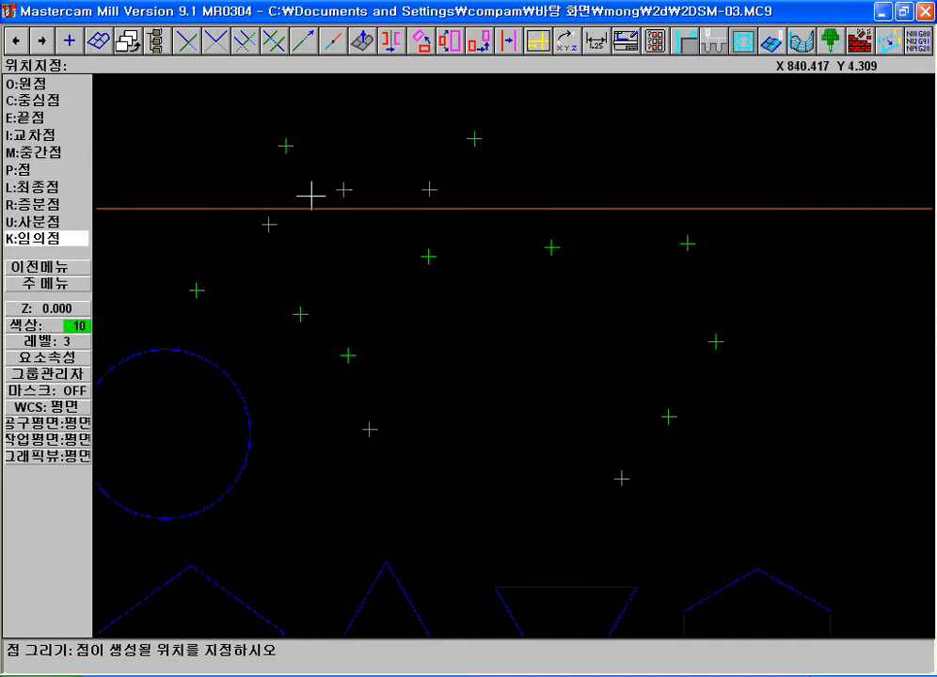
key(Escape)
key(Escape)
key(Escape)
Create an automatic spline through the points, specifying the leftmost point as first, its neighbour as second and the hook's inner left point as last
click(57, 99)
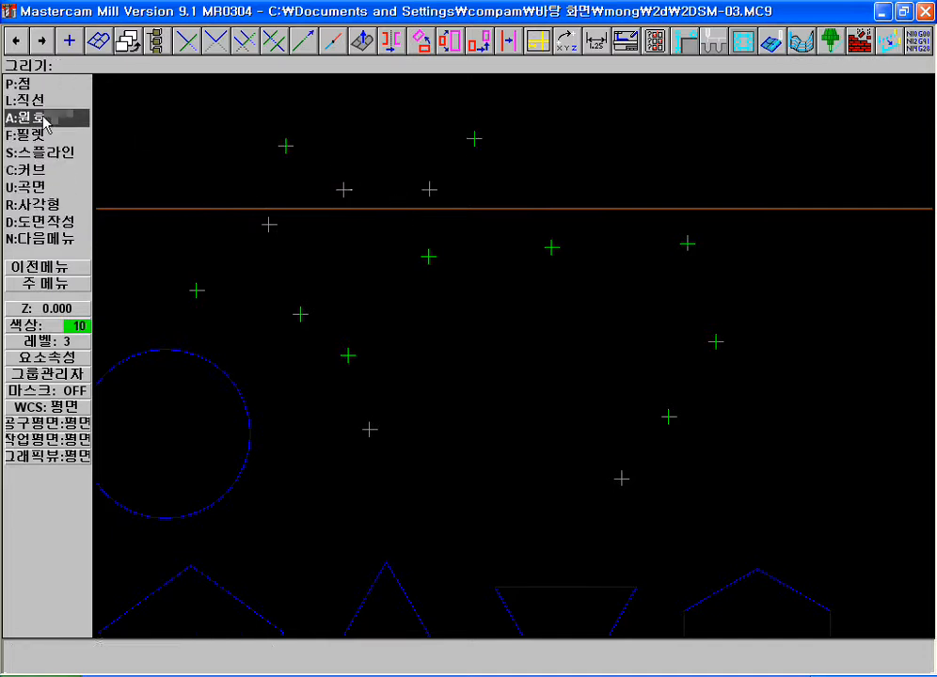
key(F2)
key(F1)
click(301, 176)
click(785, 378)
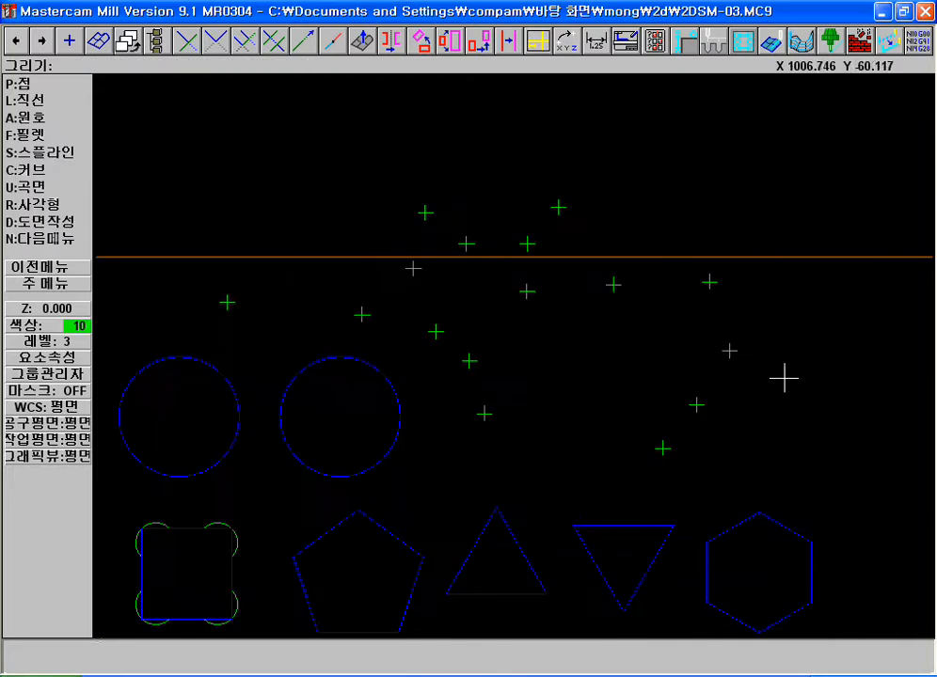
click(37, 152)
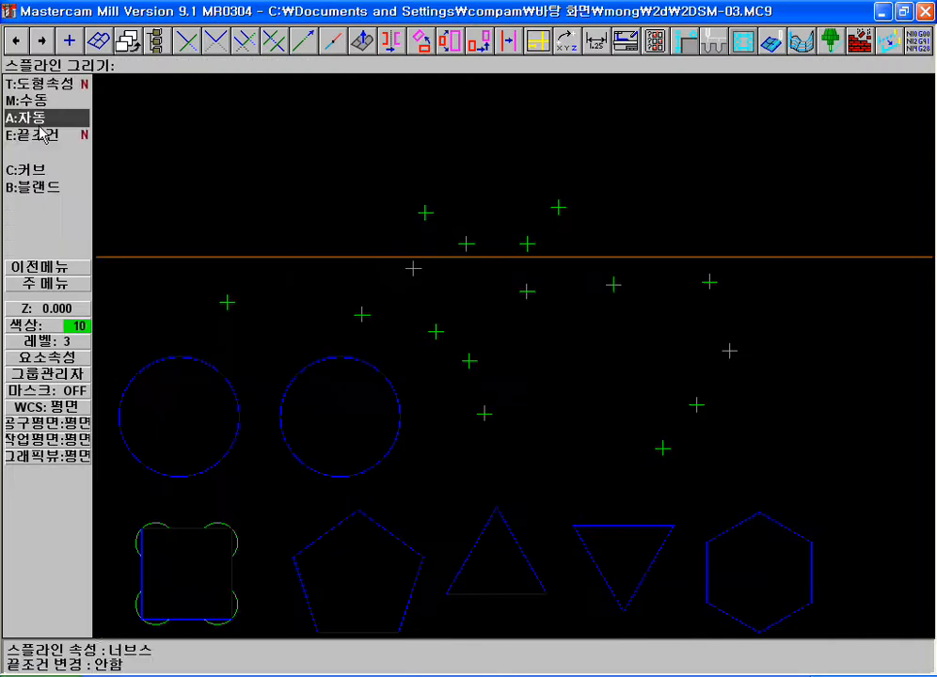
click(33, 117)
click(227, 302)
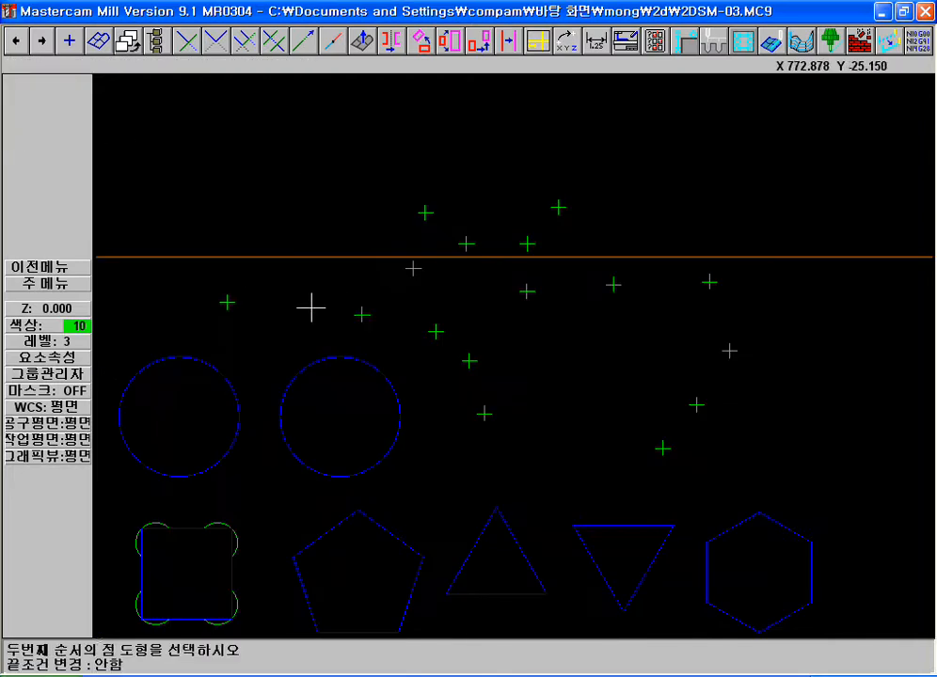
key(Escape)
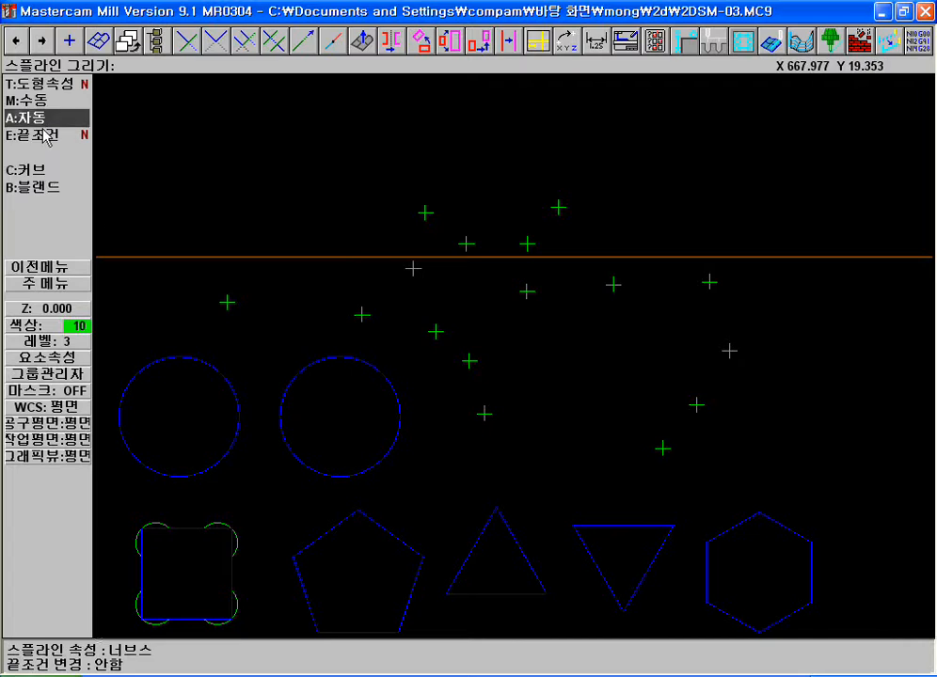
click(38, 119)
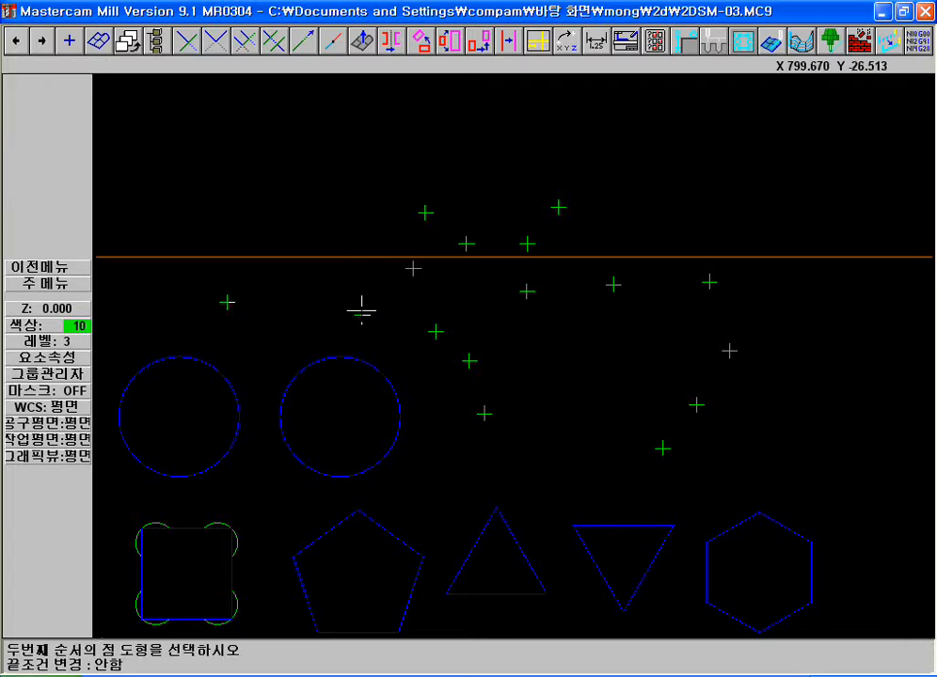
click(473, 249)
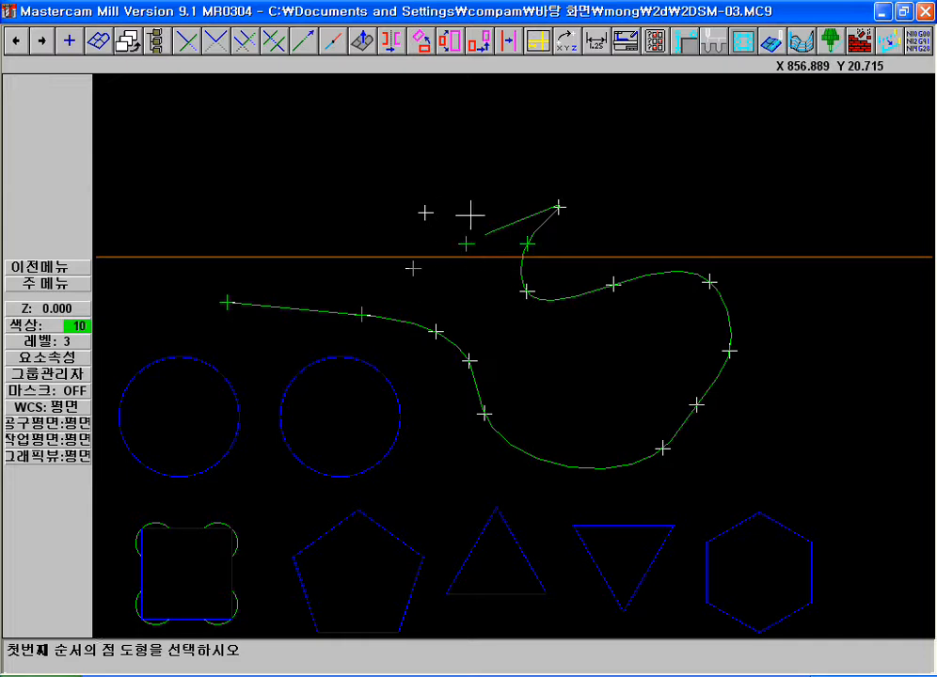
Delete the automatic spline drawn through the points
key(Escape)
key(F5)
click(523, 245)
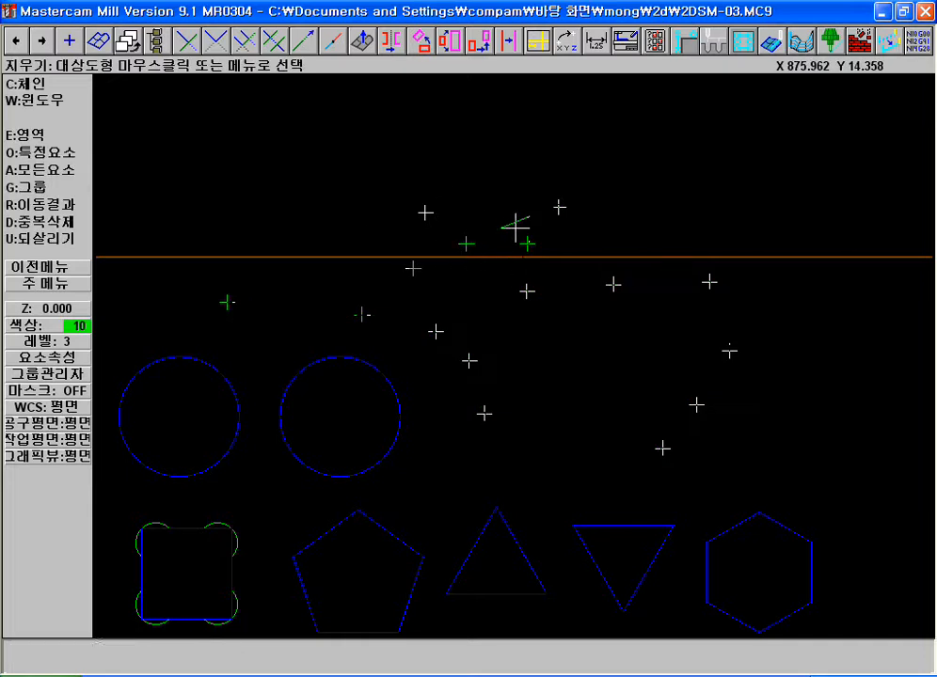
Draw a manual spline snapped to all sixteen points in order, from the leftmost point around the loop to the hook's inner left point
key(Escape)
key(m)
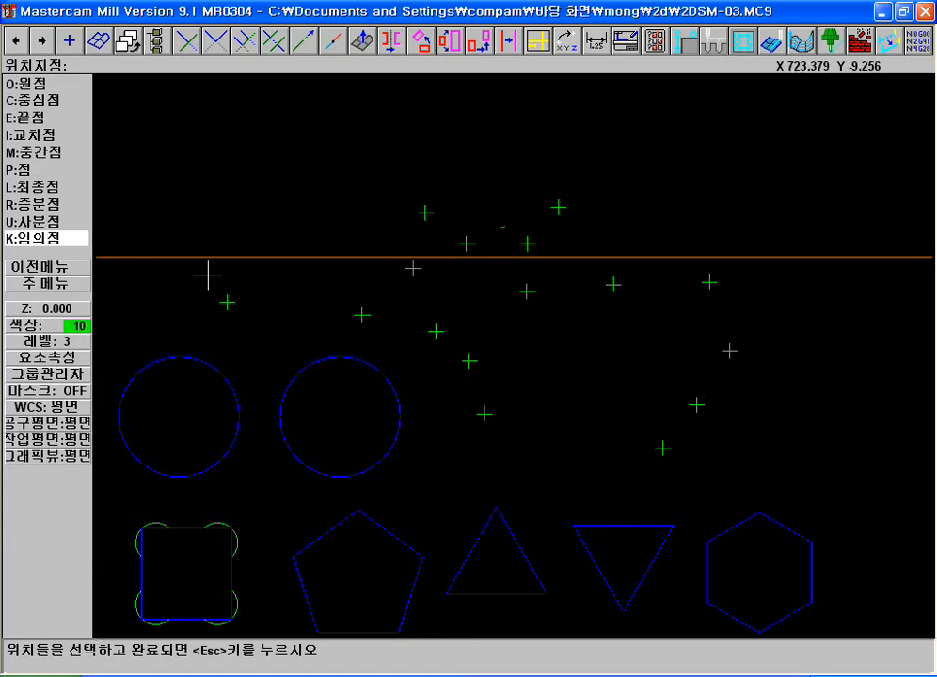
key(Escape)
key(m)
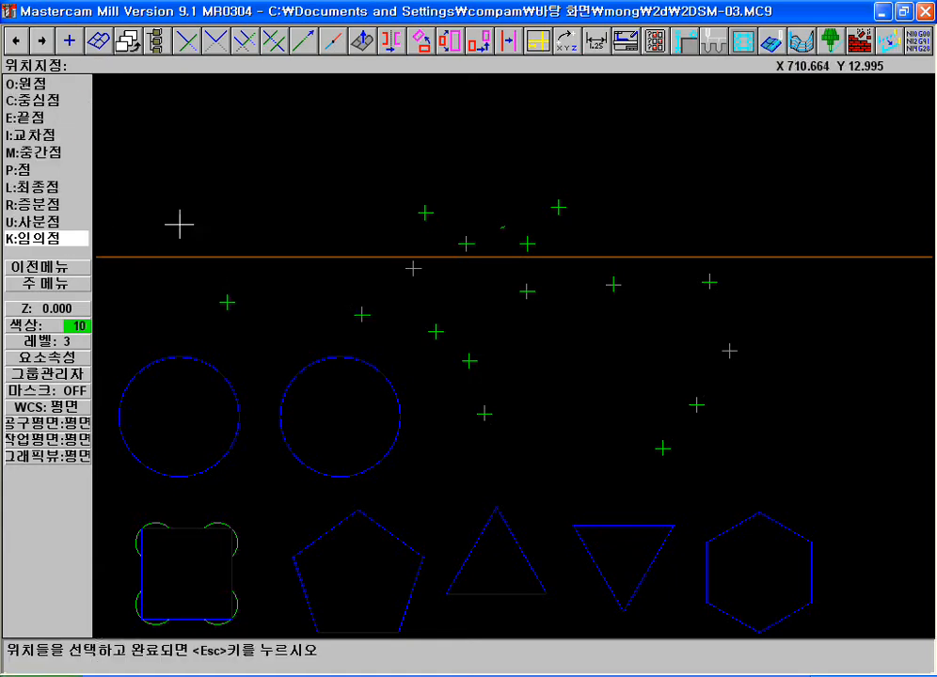
key(p)
click(237, 303)
key(p)
click(373, 319)
key(p)
click(444, 333)
key(p)
click(475, 361)
key(p)
click(484, 414)
key(p)
click(704, 405)
key(p)
click(725, 354)
key(p)
click(702, 279)
key(p)
click(609, 284)
key(p)
click(533, 297)
key(p)
click(420, 270)
key(p)
click(426, 213)
click(559, 207)
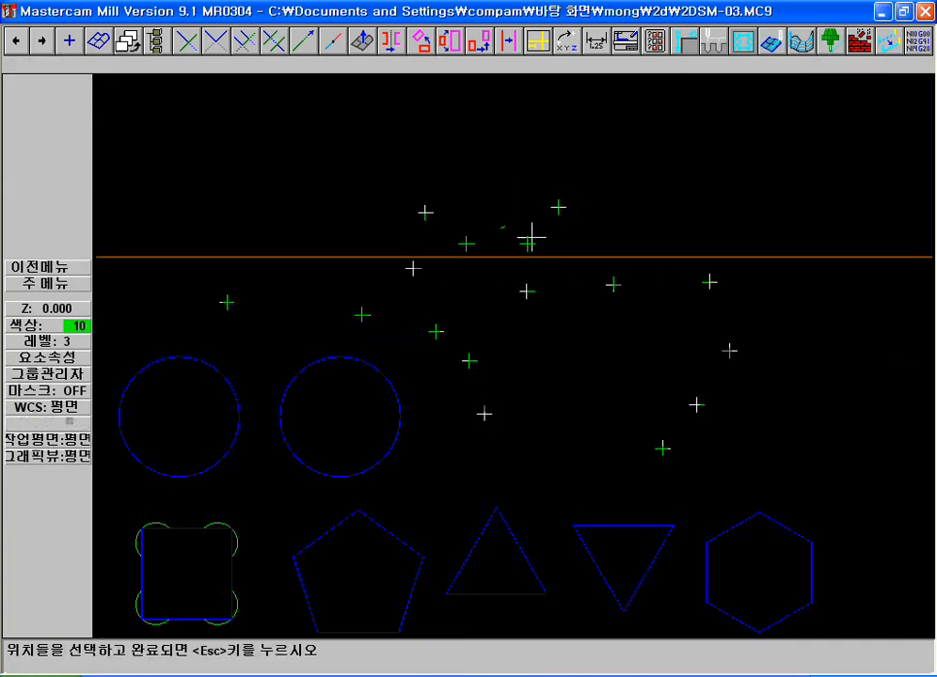
click(527, 243)
click(476, 242)
key(Escape)
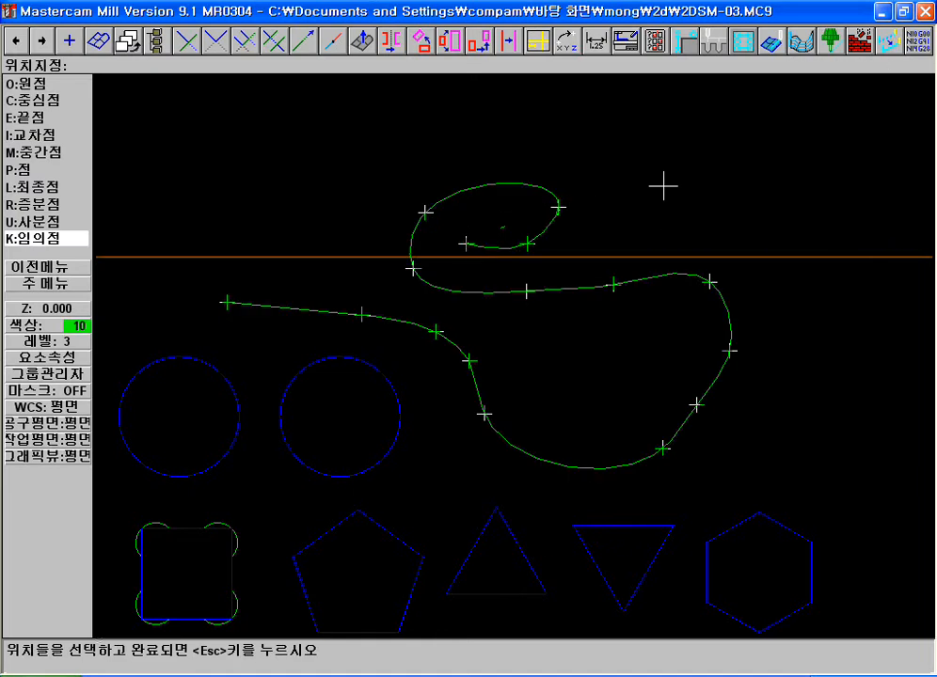
Delete the manual spline that follows the sixteen points
key(F5)
click(657, 281)
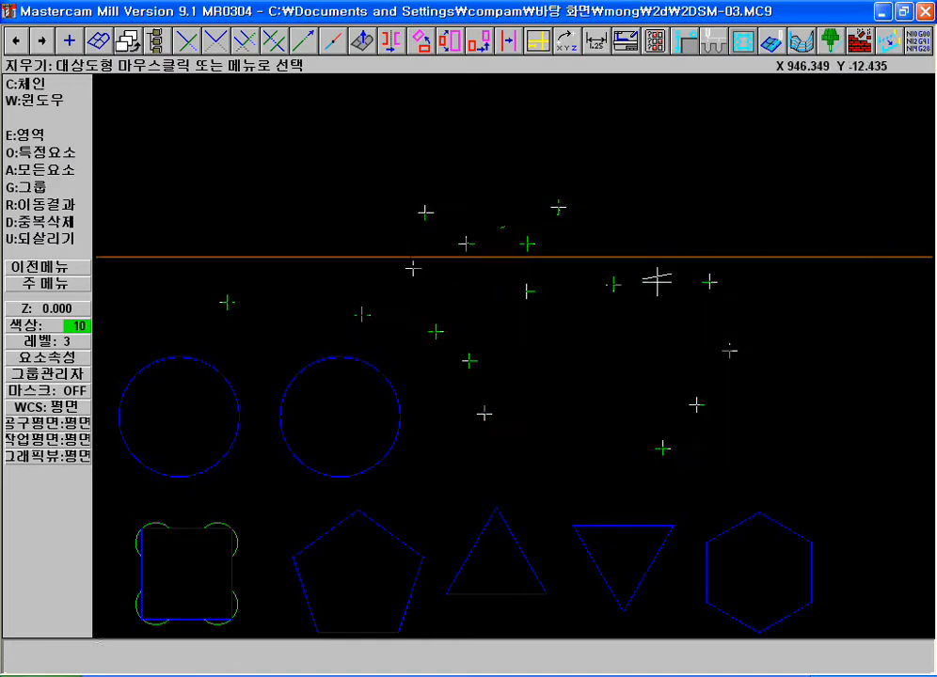
key(Escape)
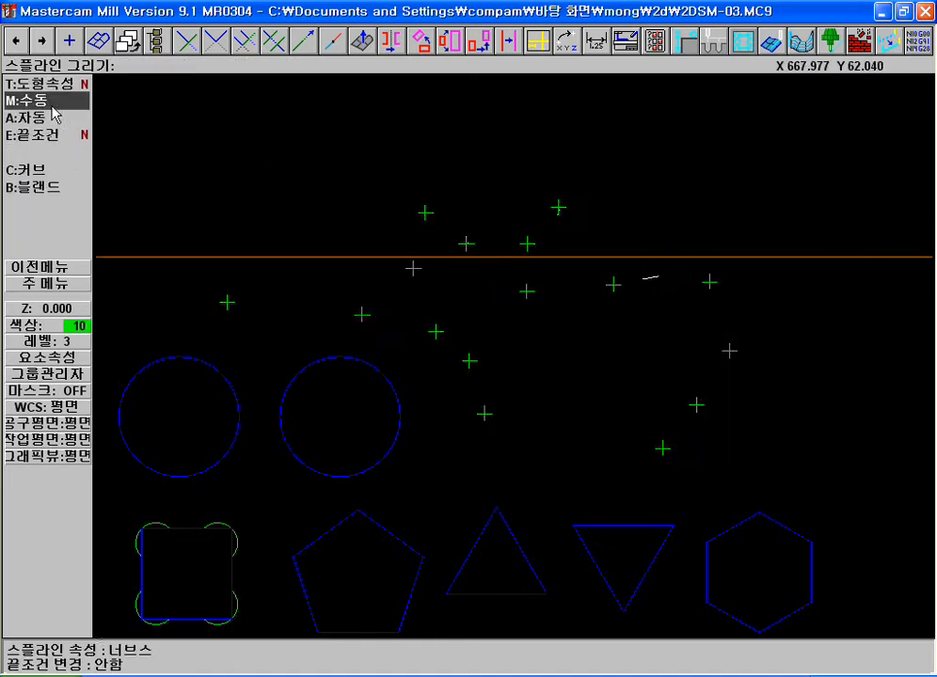
Chain the upright triangle's three sides and convert them into a single spline with the curves option
click(18, 170)
scroll(586, 231, down, 2)
key(F1)
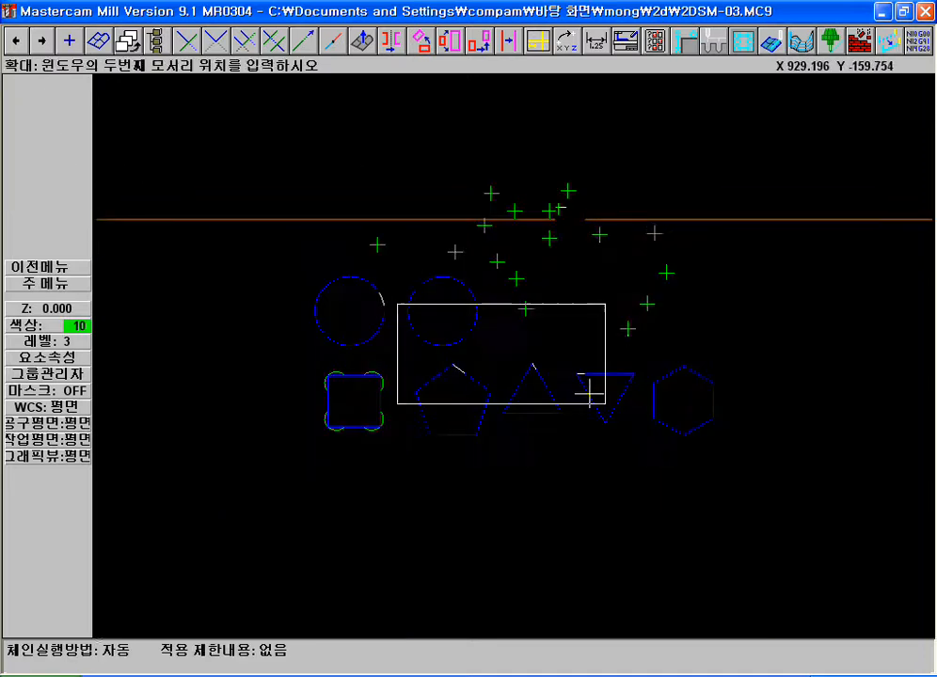
click(393, 341)
click(801, 456)
click(392, 320)
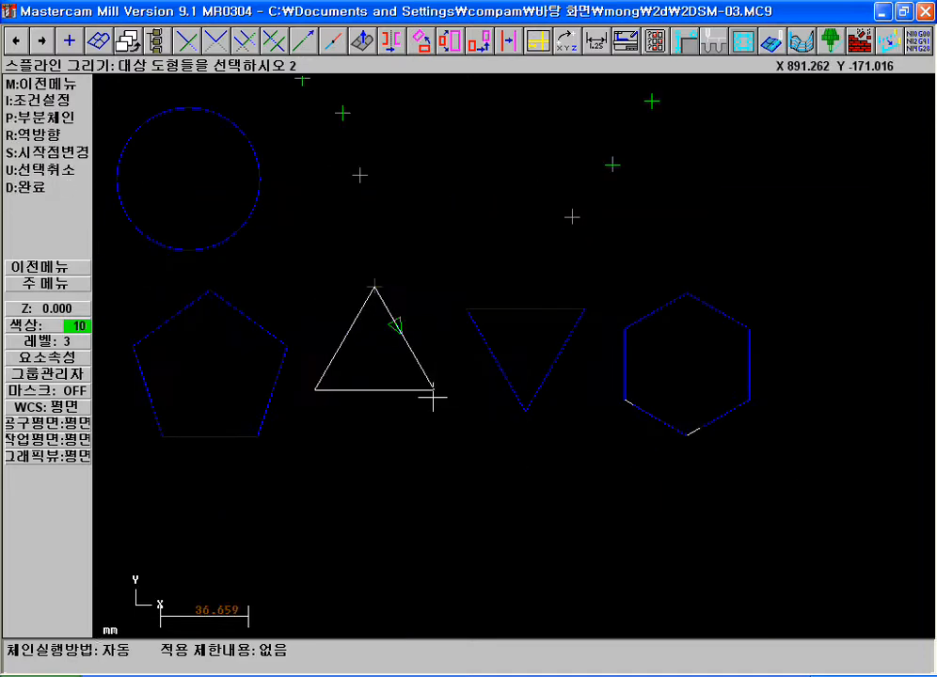
key(d)
click(68, 142)
Analyze the upright triangle's outline to check its entity type, and inspect its shape up close
key(F4)
click(350, 327)
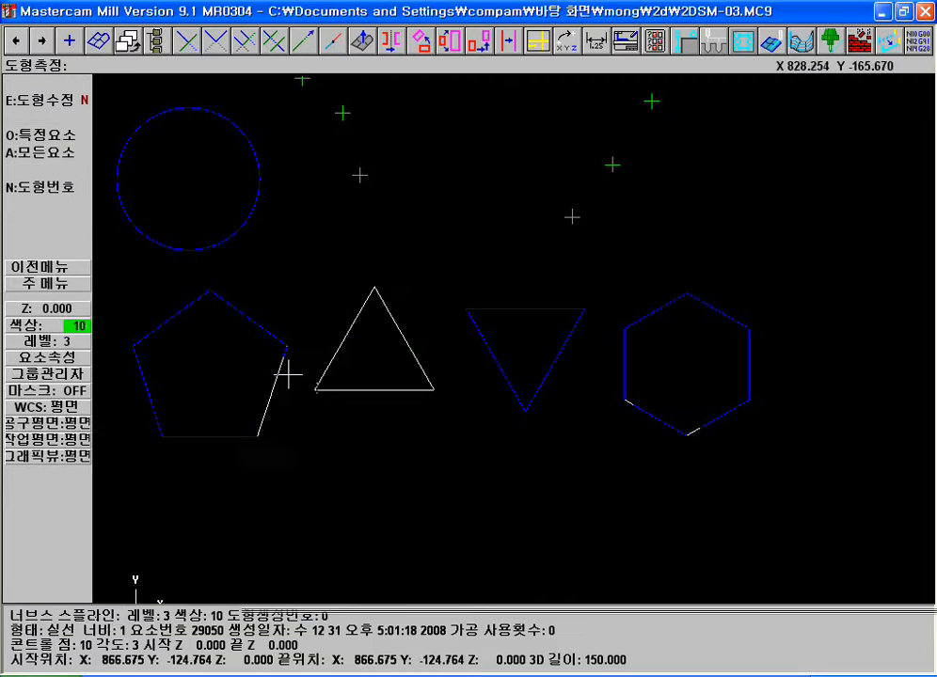
key(Escape)
key(F1)
click(573, 403)
click(310, 326)
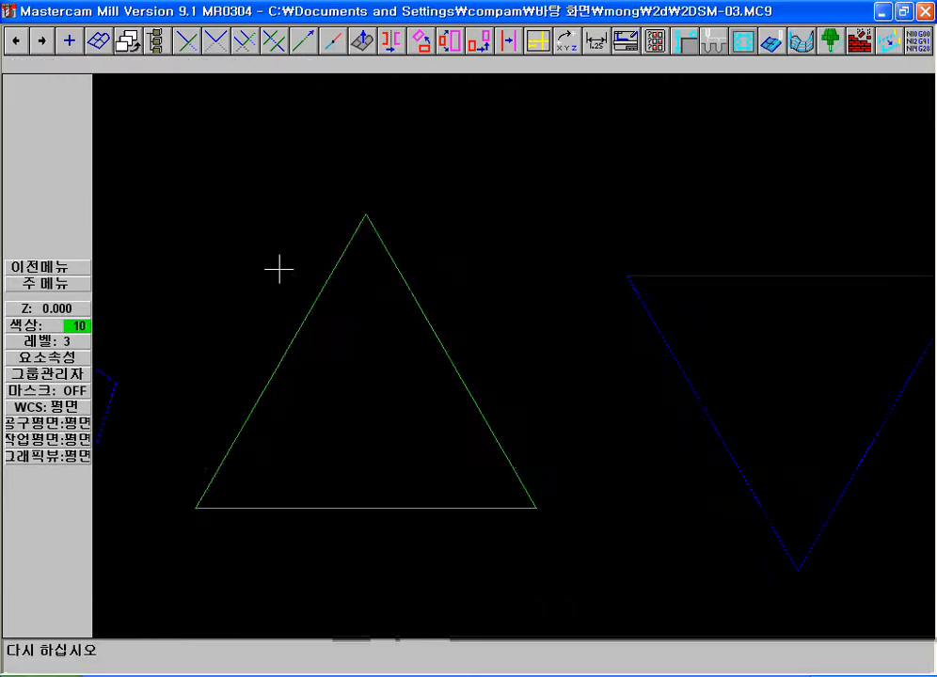
Undo the conversion of the upright triangle into a spline
key(F2)
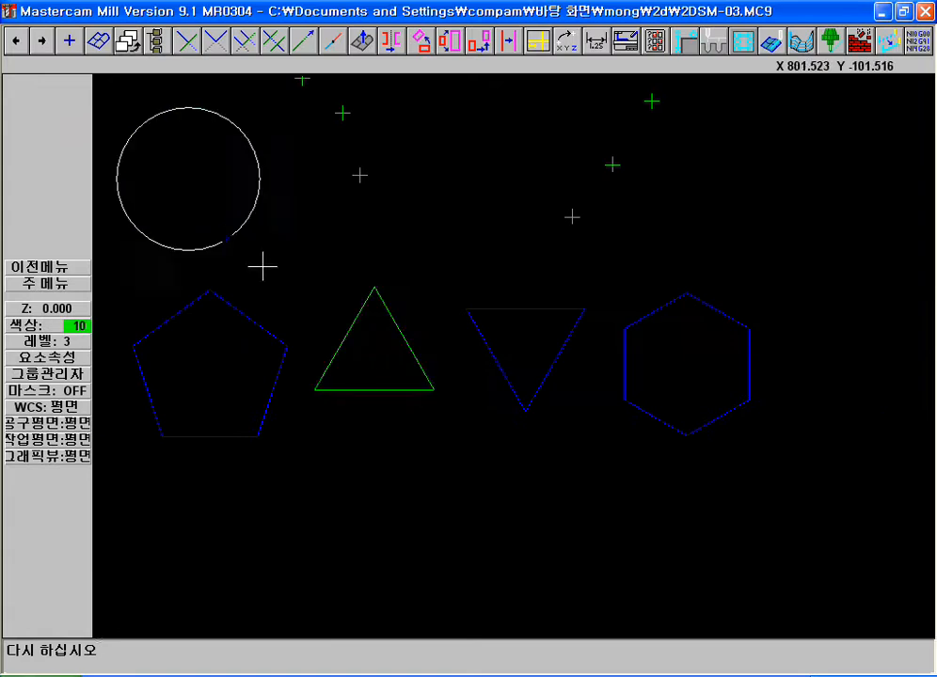
click(16, 41)
click(683, 41)
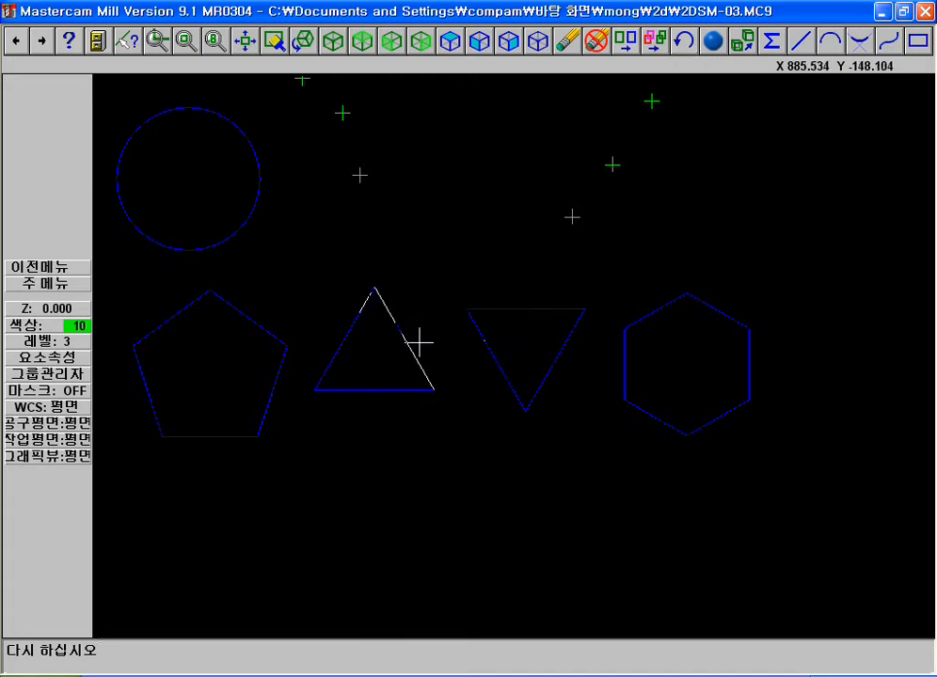
key(F2)
key(F1)
click(292, 201)
click(744, 451)
key(h)
click(558, 402)
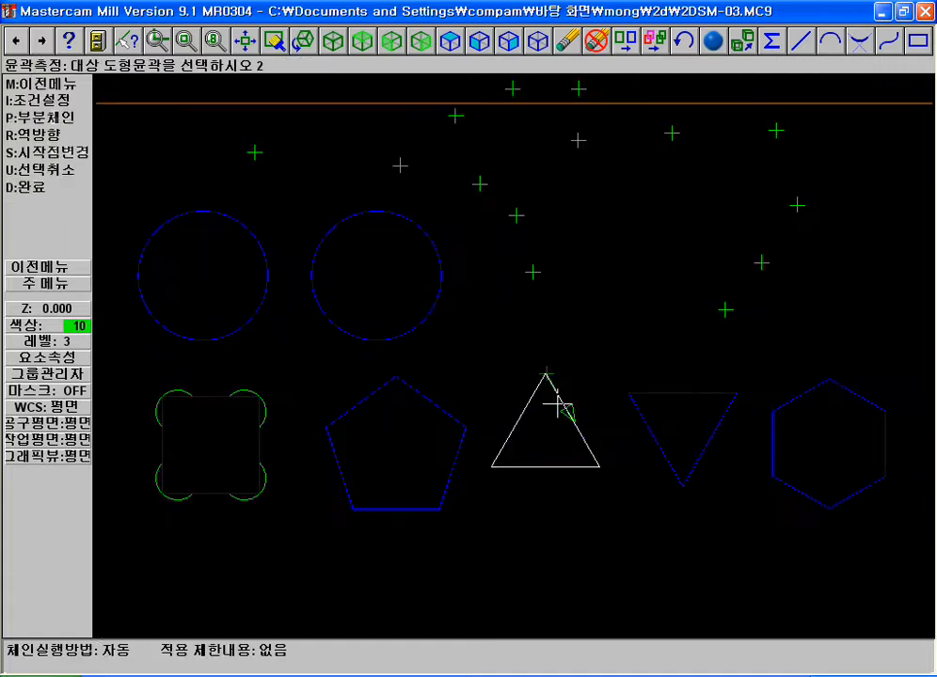
key(Escape)
key(Escape)
key(c)
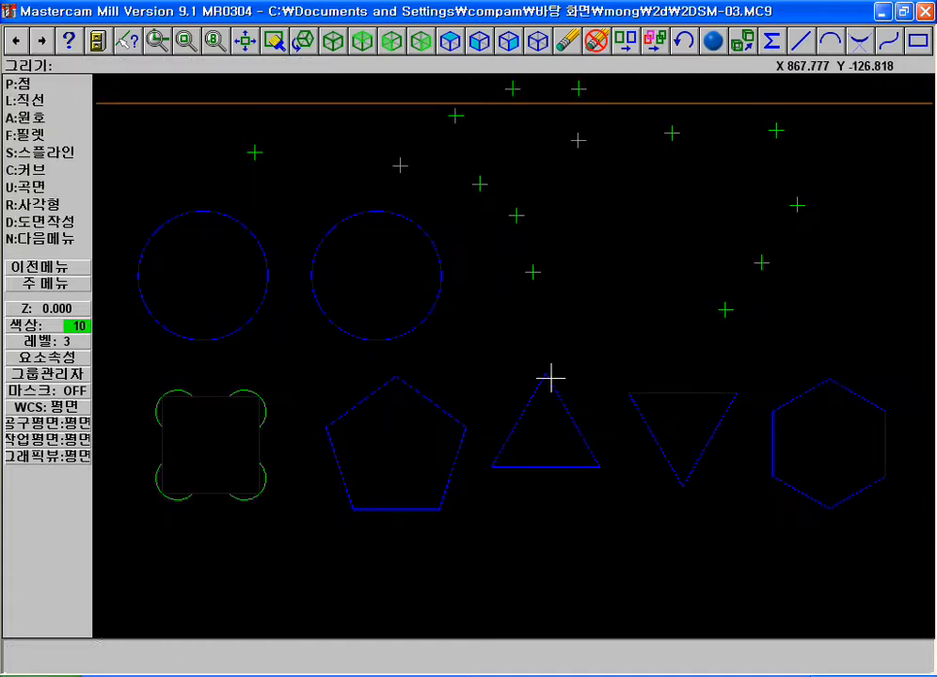
key(F1)
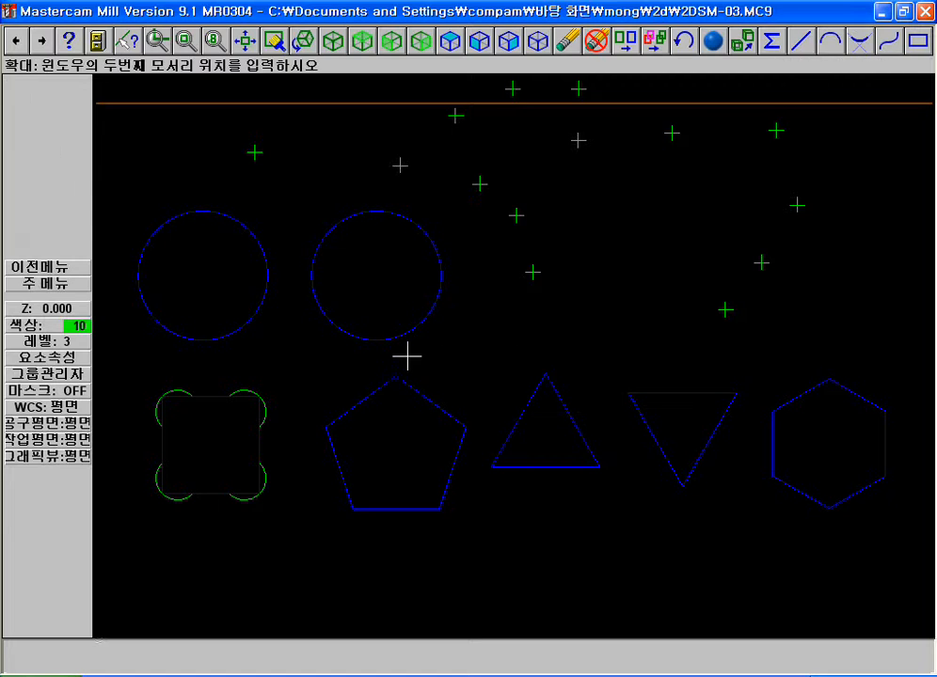
click(406, 347)
click(685, 519)
key(alt+F1)
key(Escape)
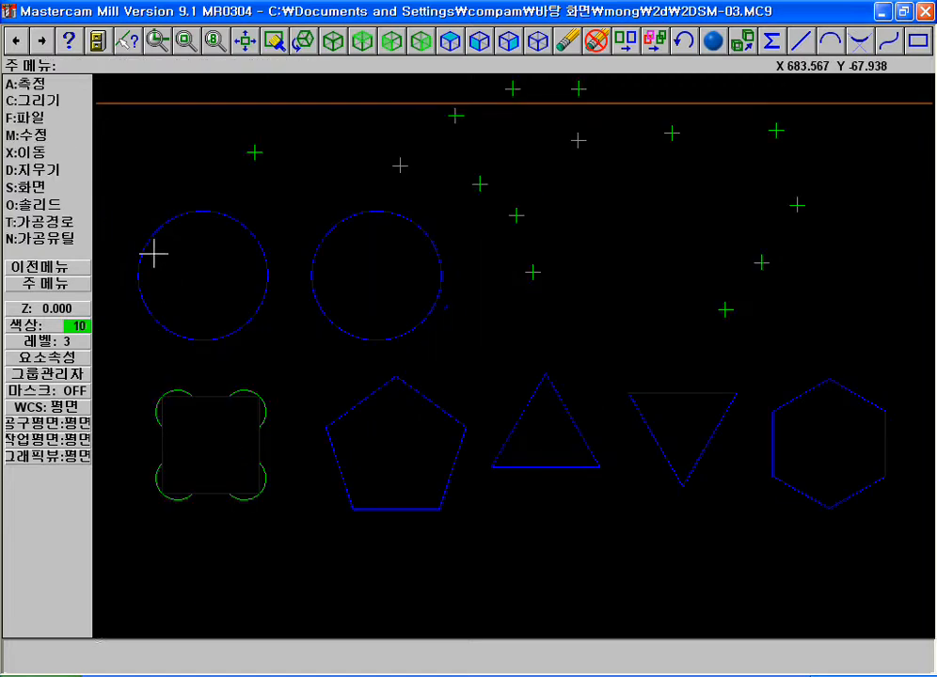
click(31, 100)
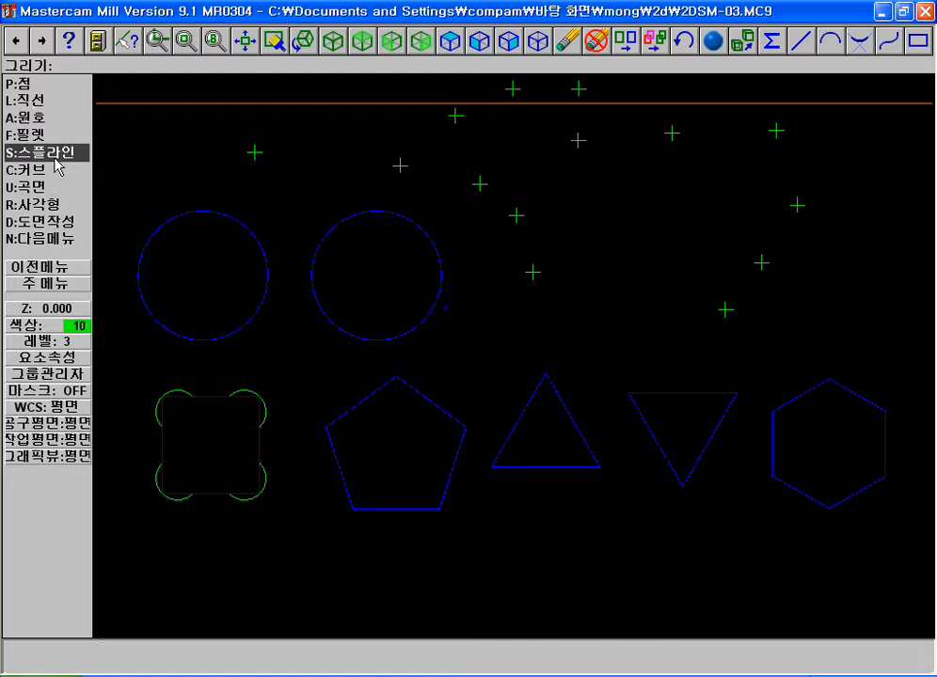
click(53, 154)
click(56, 185)
key(F2)
key(F1)
click(215, 165)
click(734, 468)
key(F2)
key(Escape)
key(Escape)
key(Escape)
Draw a nearly horizontal two-point line freehand above the group of points and the orange line
click(41, 101)
click(42, 100)
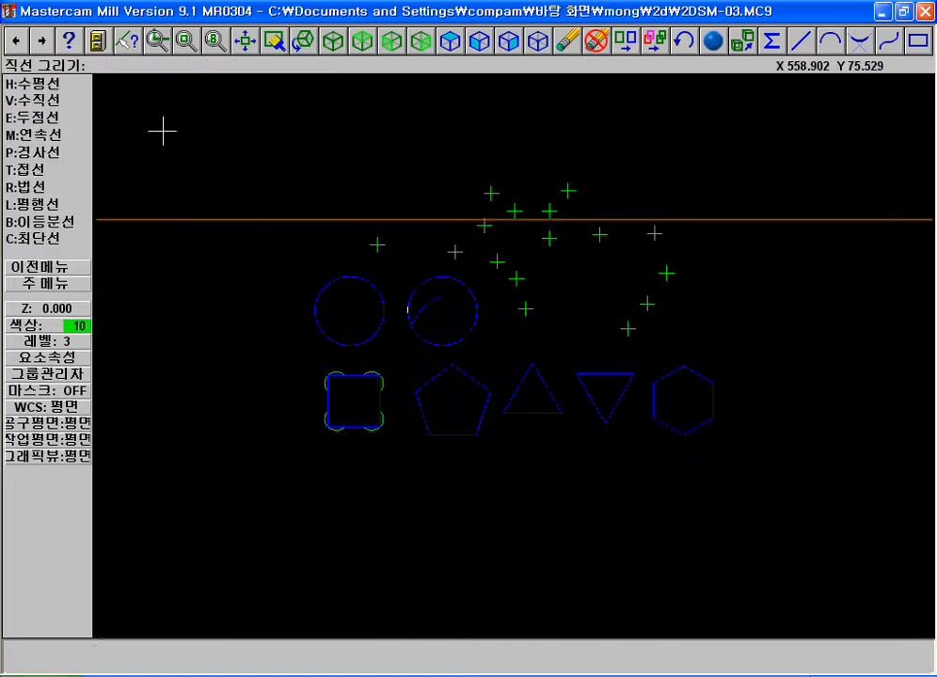
key(Escape)
click(57, 101)
click(50, 118)
click(244, 148)
key(Escape)
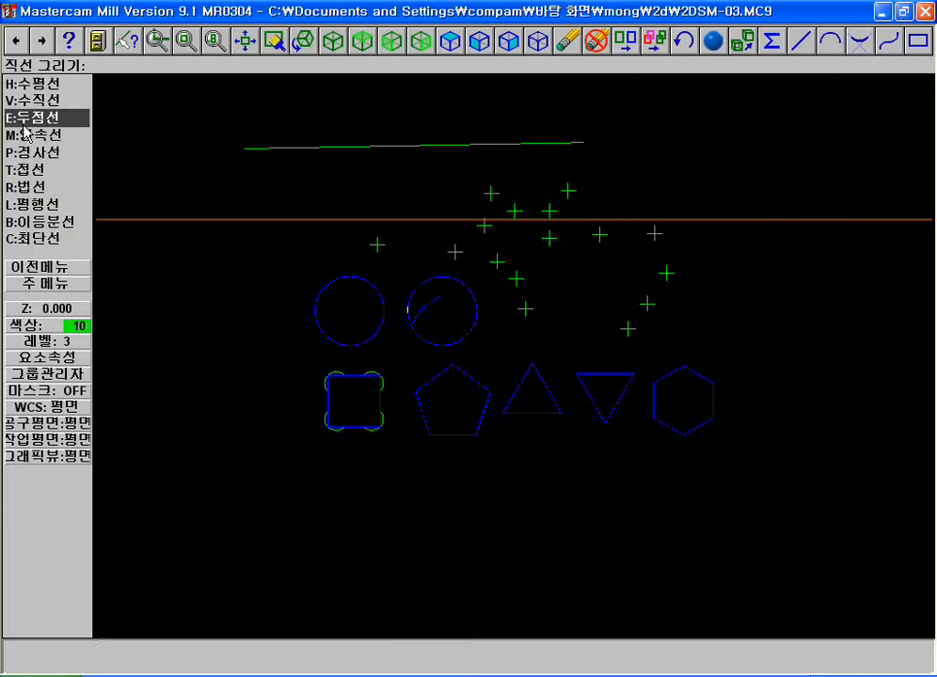
key(Escape)
click(55, 119)
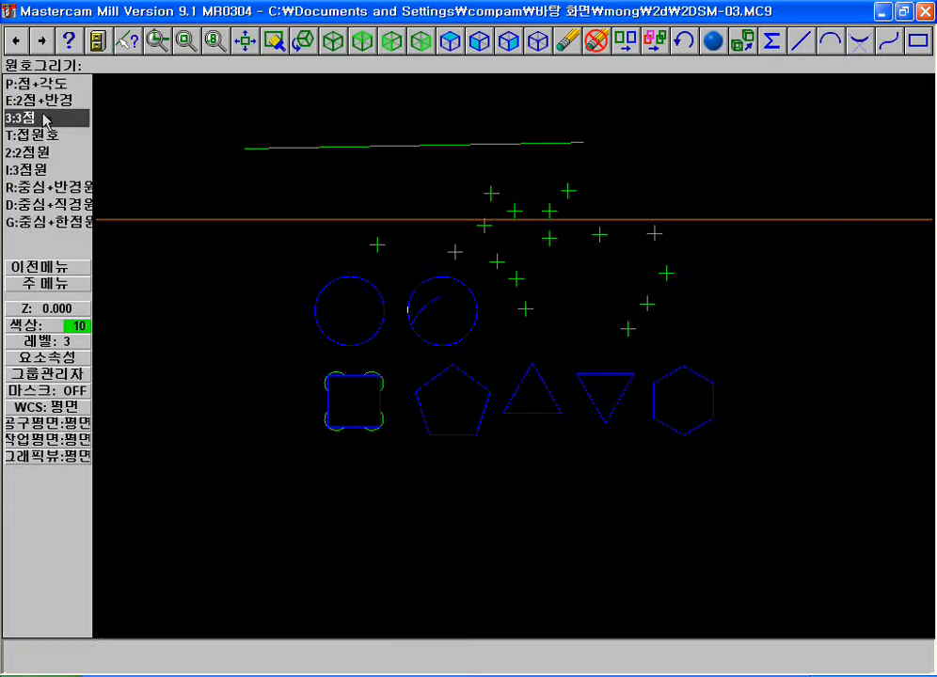
click(38, 169)
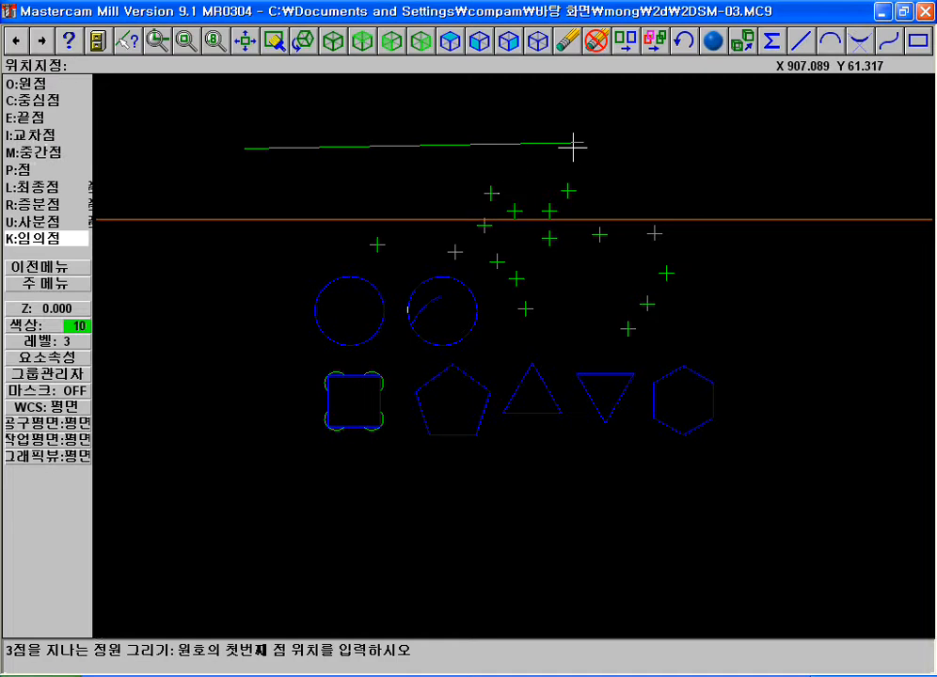
click(696, 157)
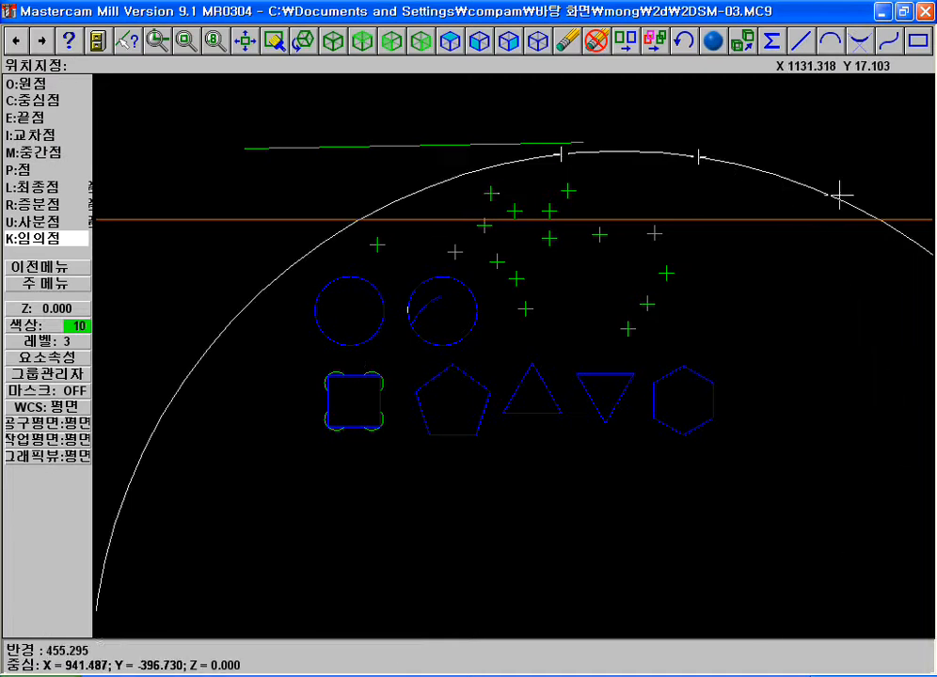
key(Escape)
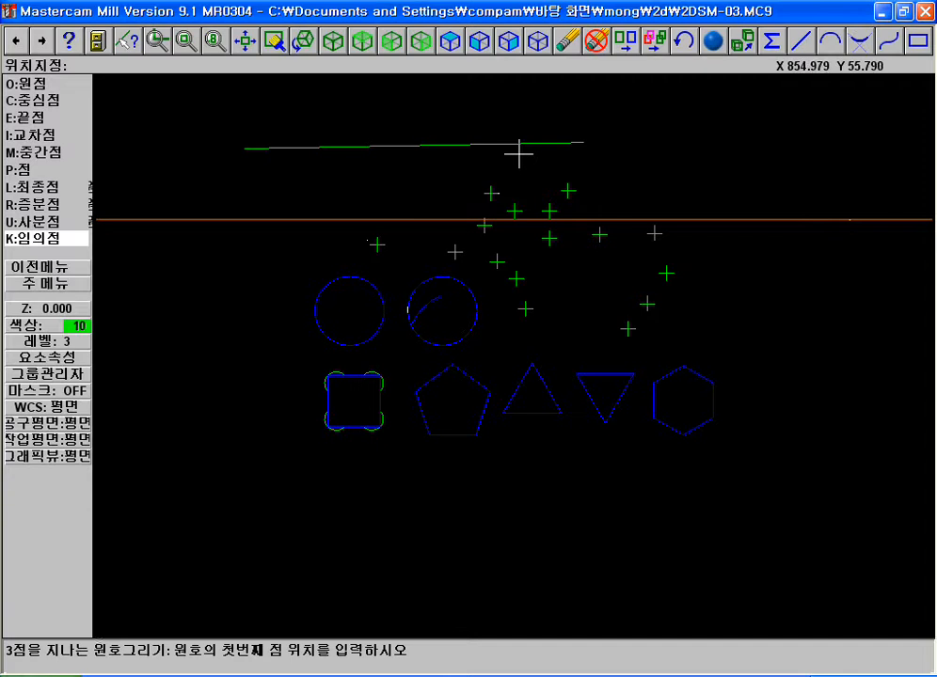
Draw a three-point arc from just below the new line's right-hand part, curving down to the orange line
click(650, 164)
click(899, 217)
key(F1)
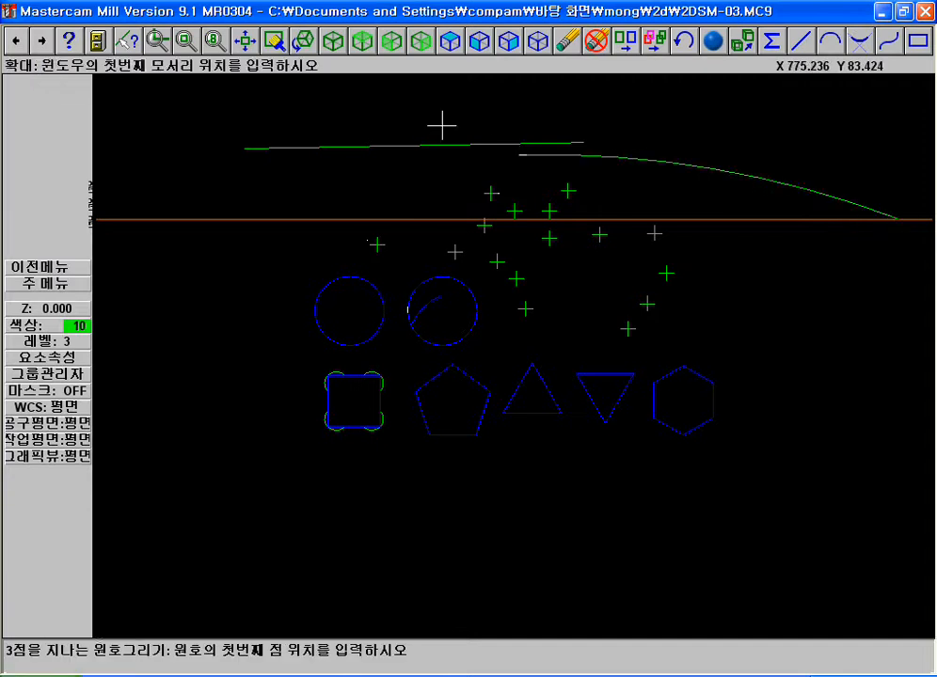
click(155, 128)
click(744, 231)
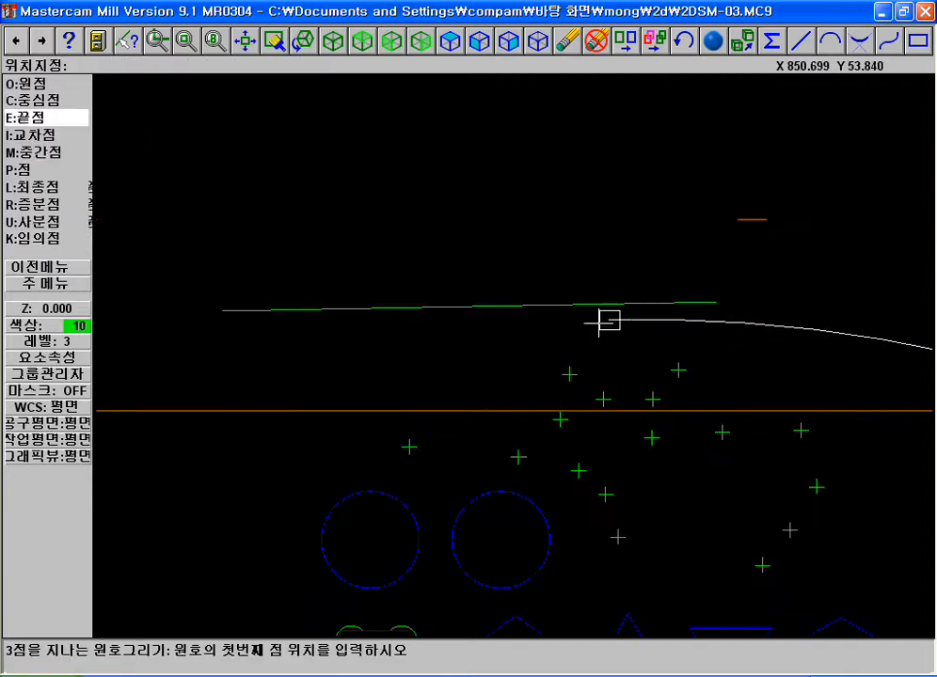
key(F2)
key(F1)
click(271, 109)
click(673, 247)
key(Escape)
key(Escape)
key(Escape)
Start a blended spline between the new line and the arc, placing a blend position on each curve
click(51, 98)
click(37, 154)
click(54, 184)
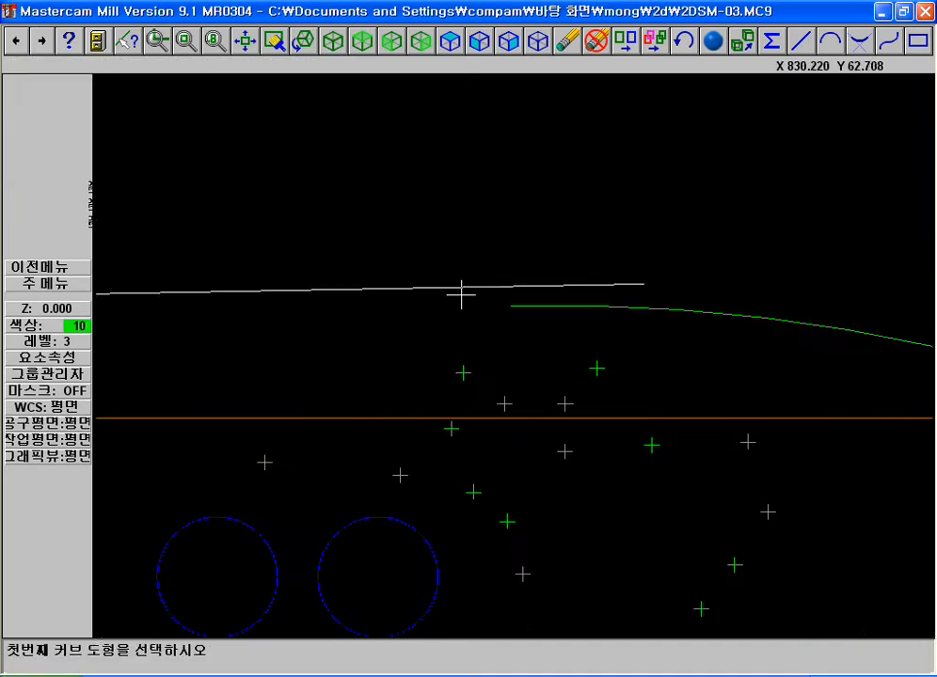
click(328, 285)
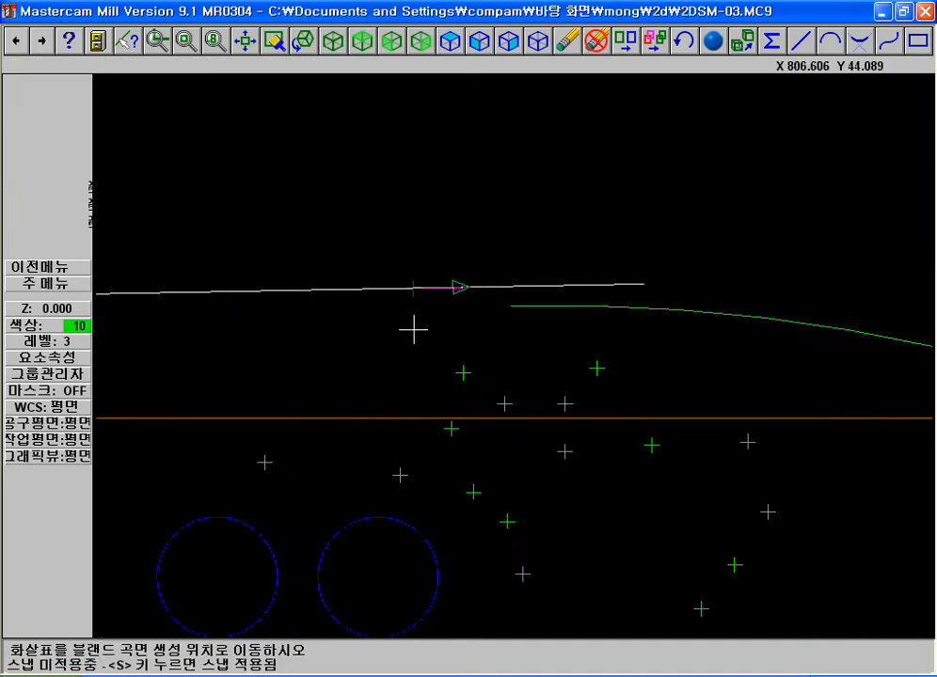
click(318, 328)
click(772, 320)
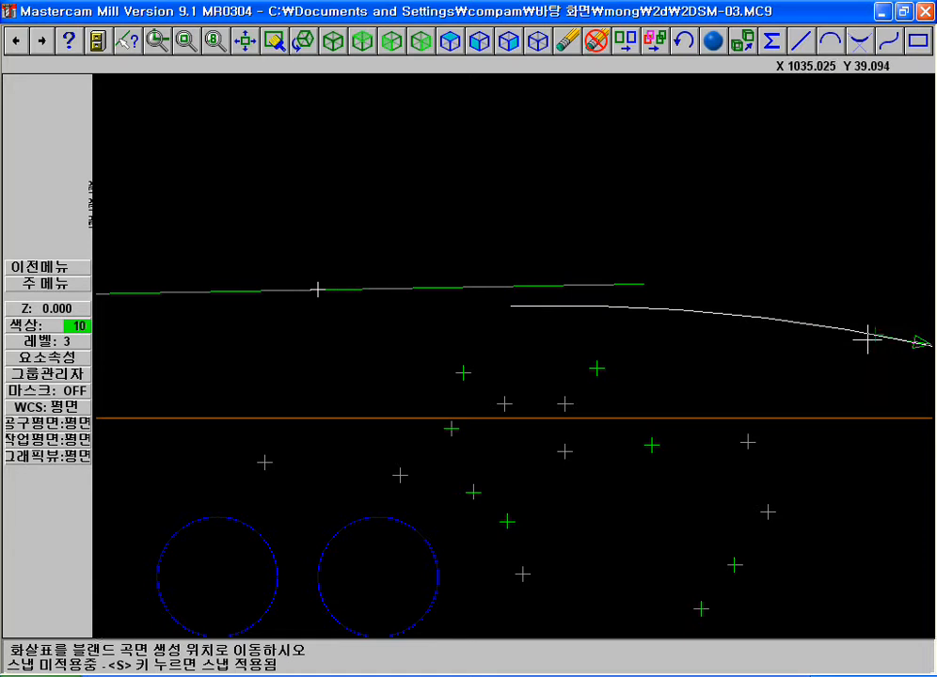
click(731, 310)
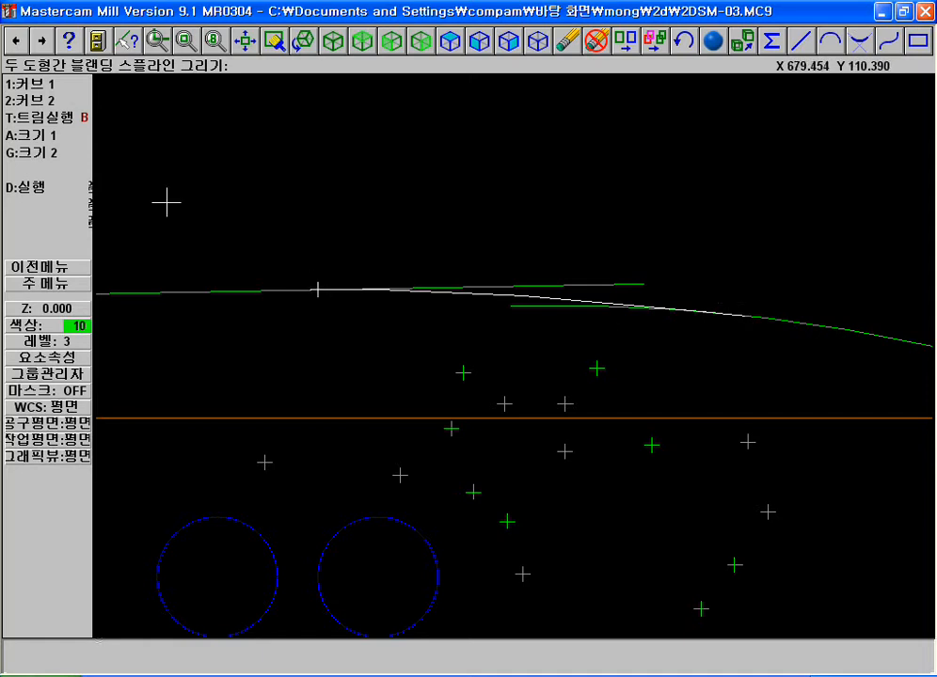
click(318, 291)
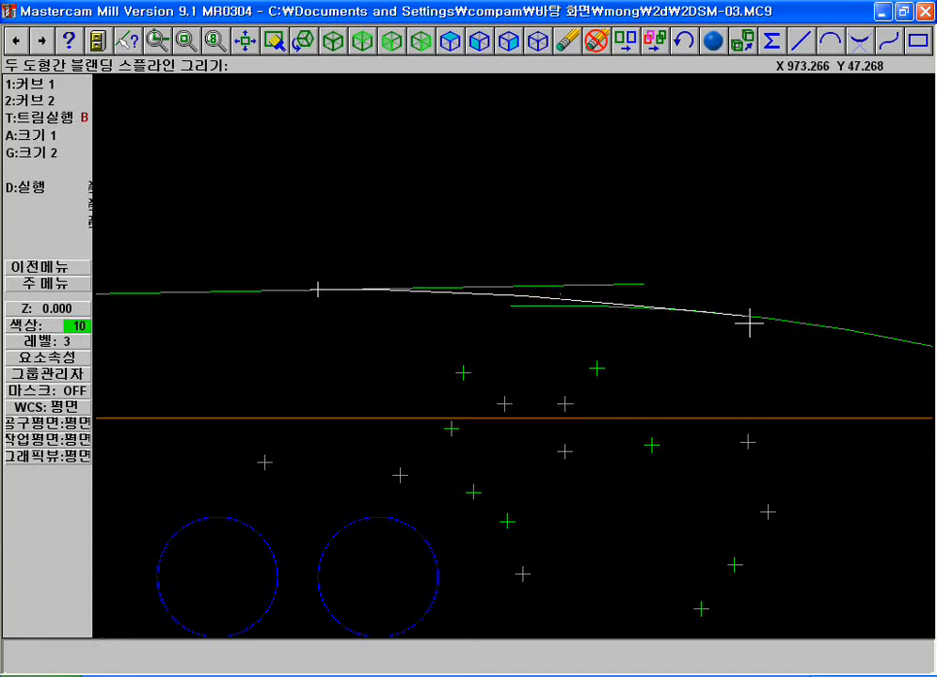
Try first-curve blend magnitudes of 2 and 5, and return the magnitude to 1
click(50, 137)
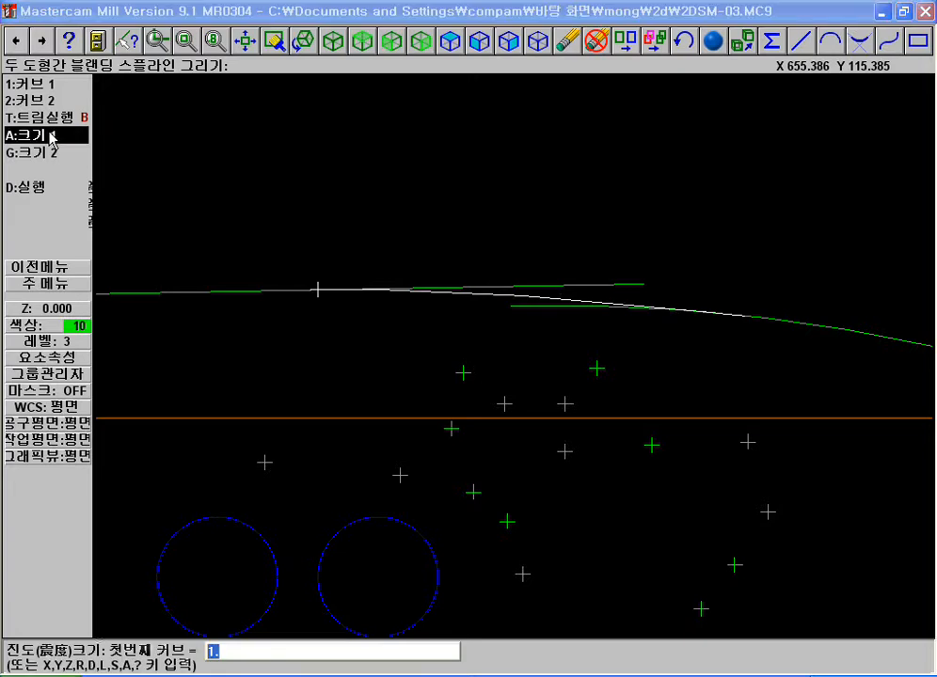
key(Return)
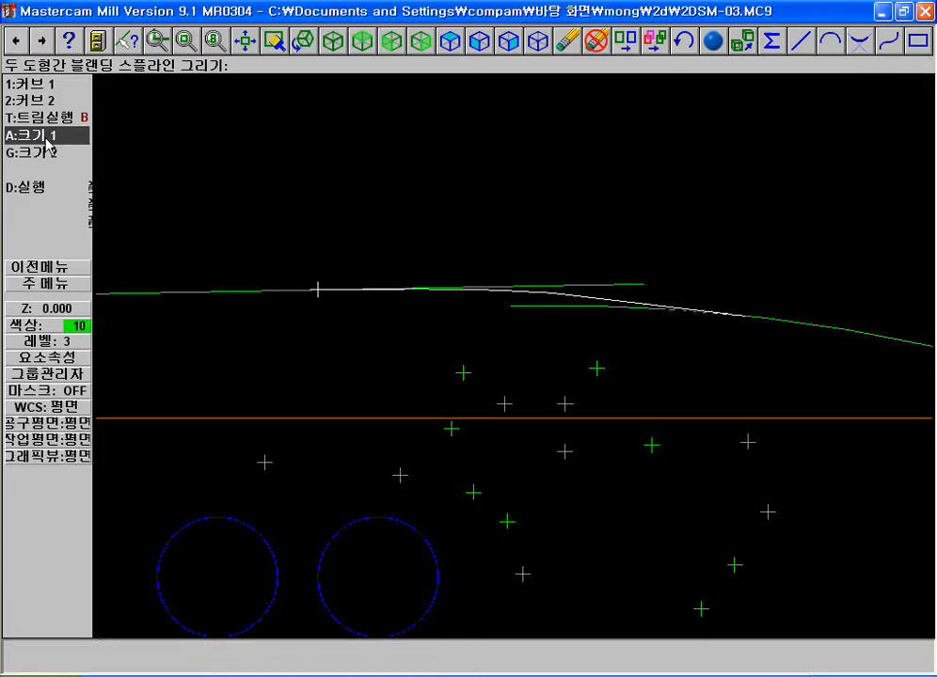
click(45, 137)
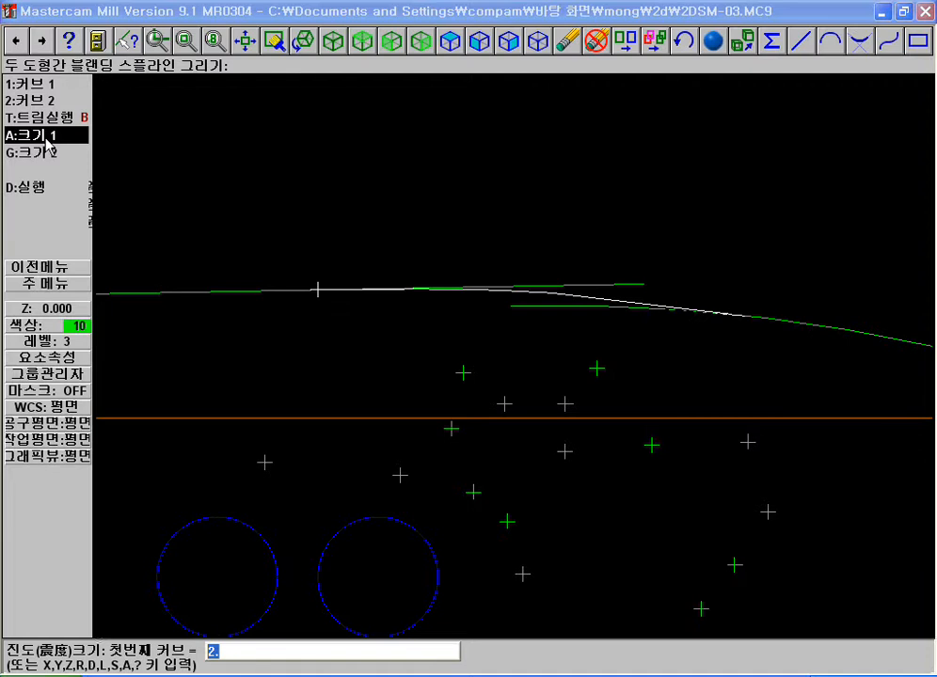
text(5)
key(Return)
click(45, 139)
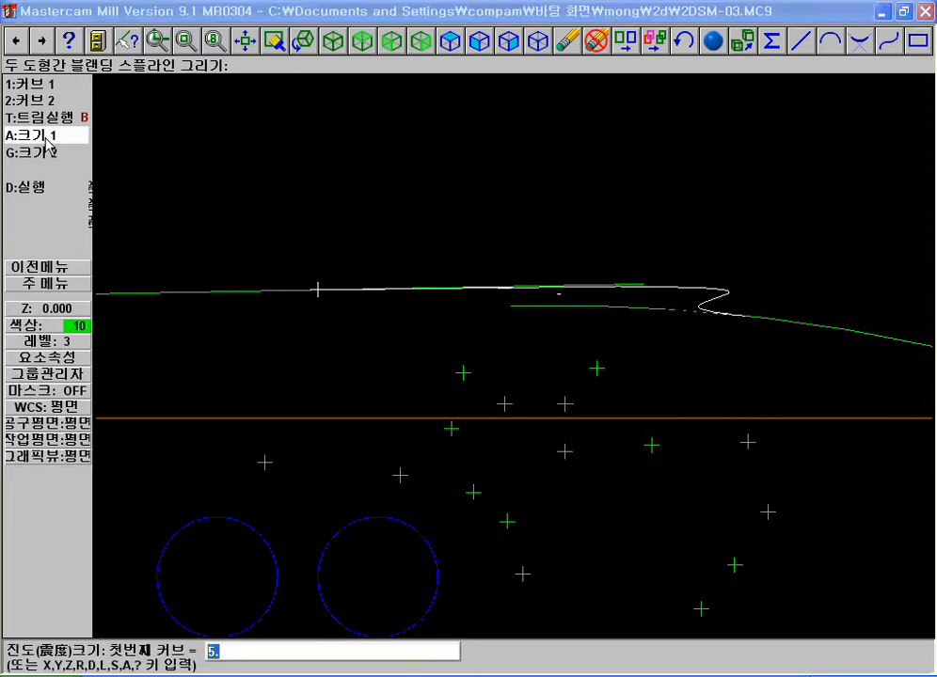
text(1)
key(Return)
click(45, 153)
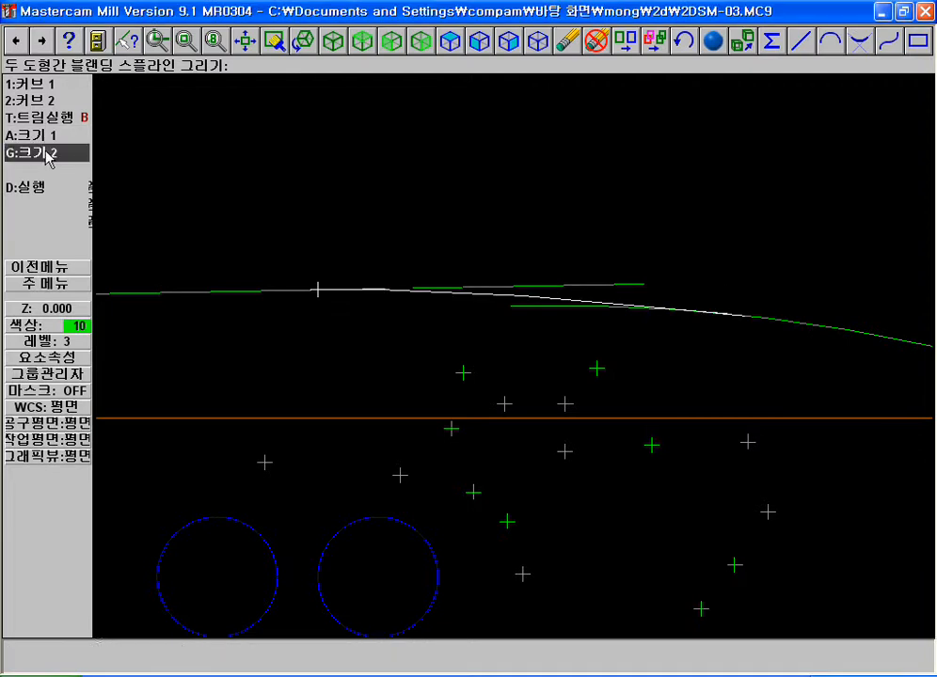
key(Return)
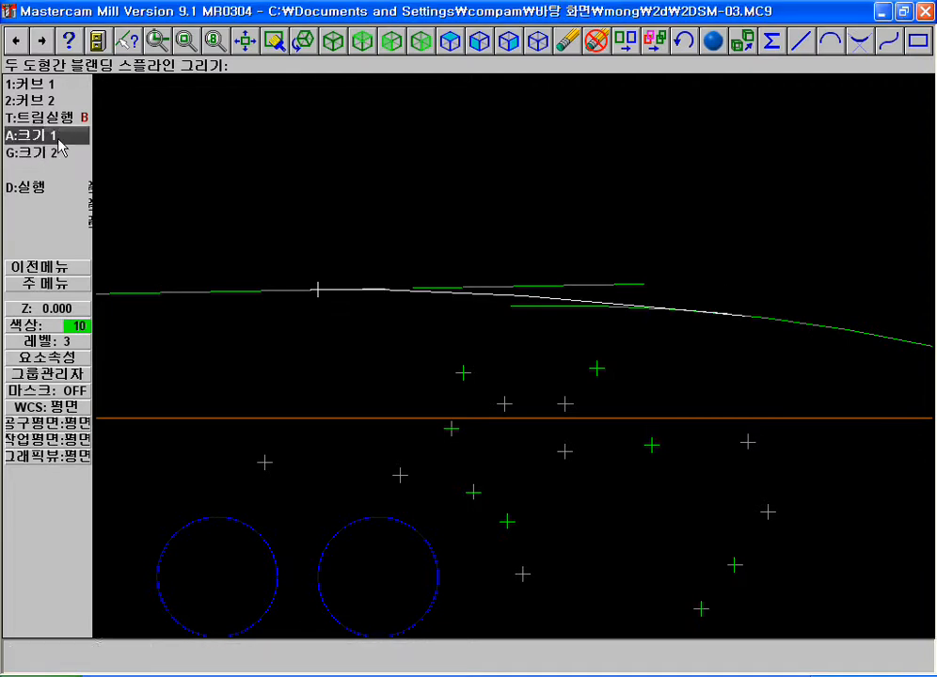
Set the first curve's blend magnitude to 2 and change the magnitude of the second curve
click(61, 136)
key(Return)
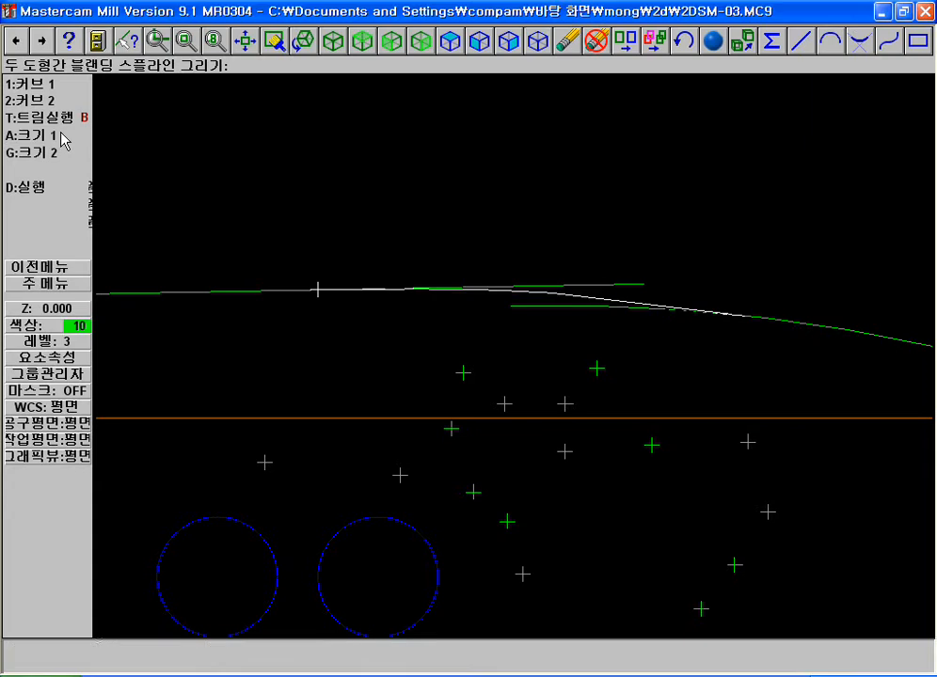
click(62, 155)
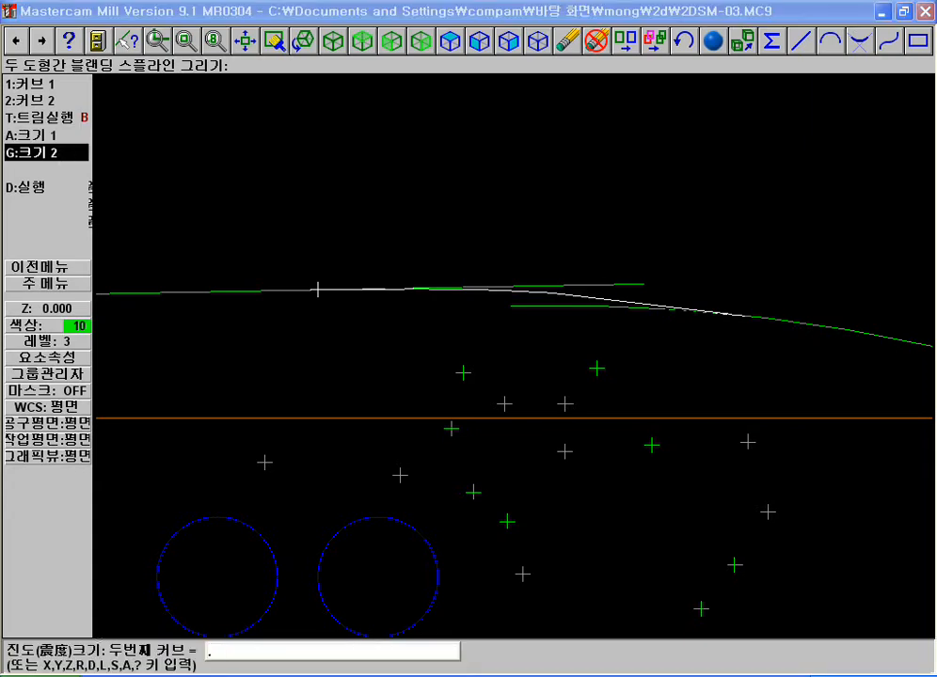
key(Return)
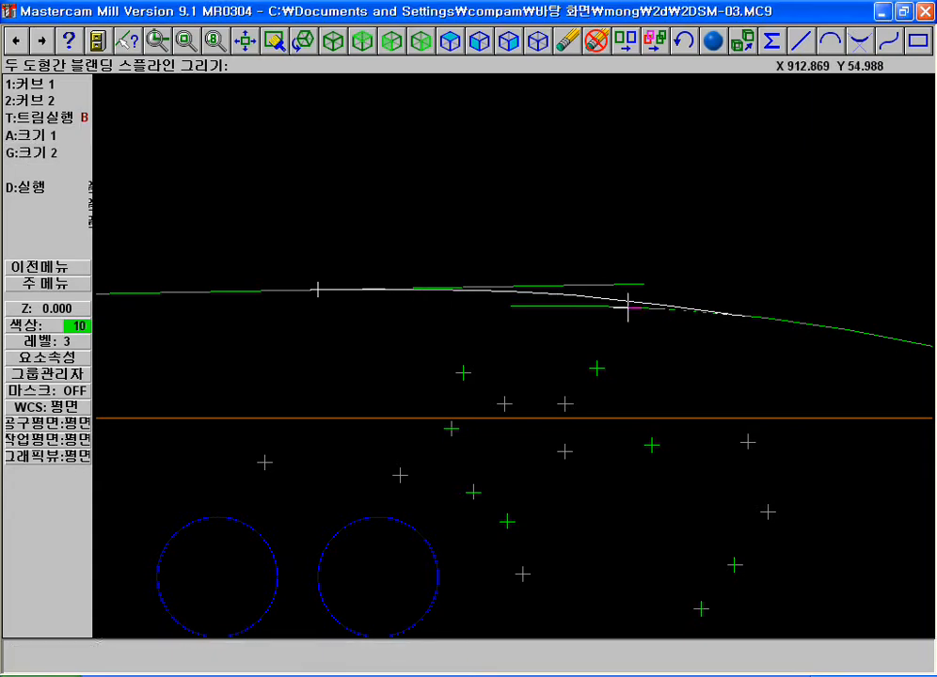
Set the blend magnitudes to 3 for the first curve and .1 for the second, and inspect the junction with the arc
click(75, 134)
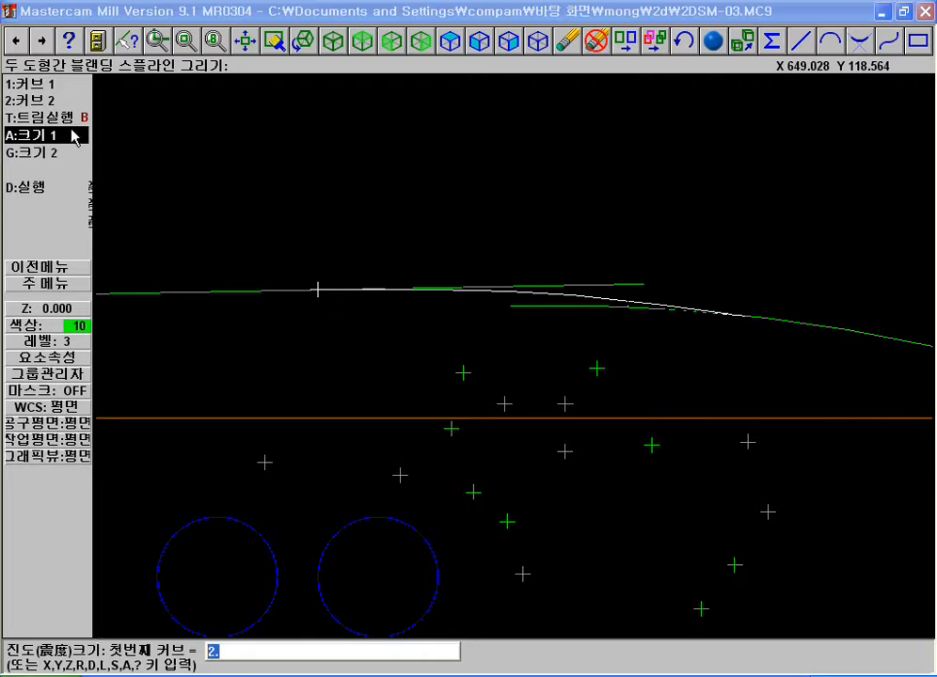
text(3)
key(Return)
click(79, 153)
text(.)
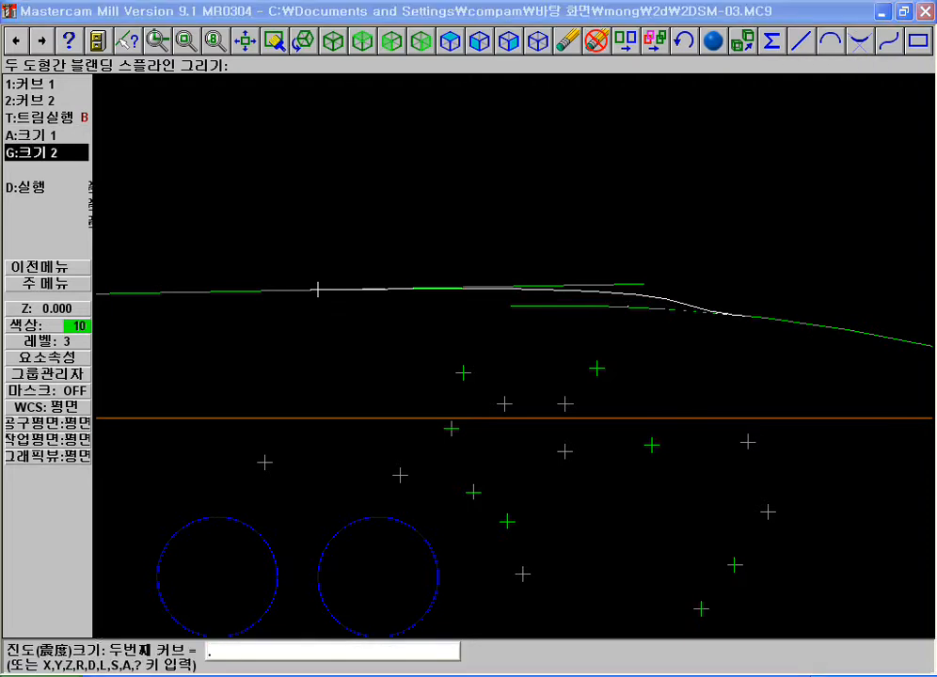
text(1)
key(Return)
key(F1)
click(610, 289)
click(852, 389)
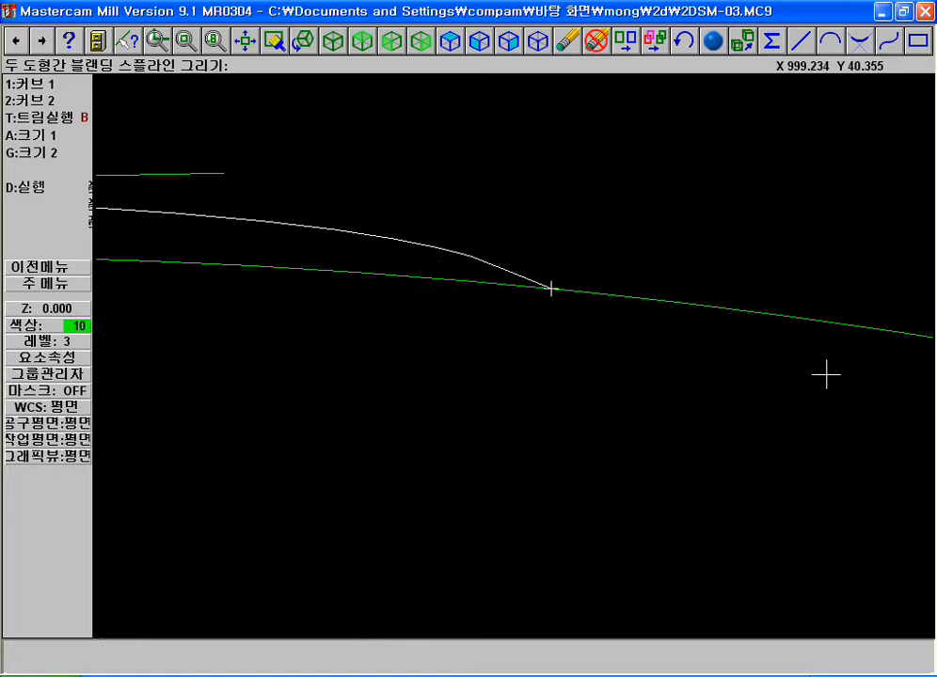
key(F2)
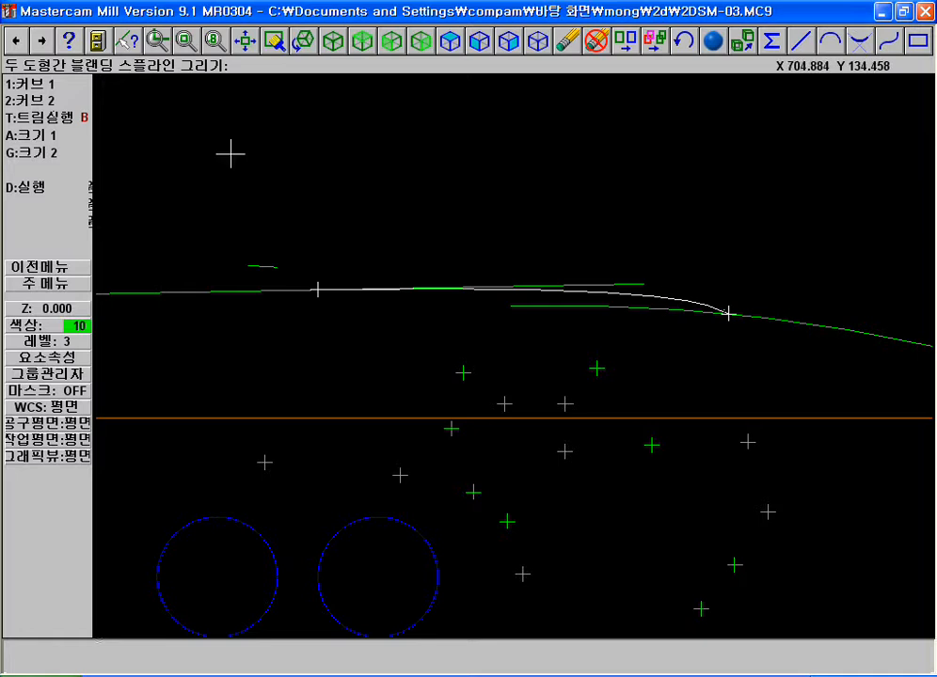
Reselect both curves and move the blend position further right on the line and slightly left on the arc
click(57, 84)
click(368, 284)
click(346, 292)
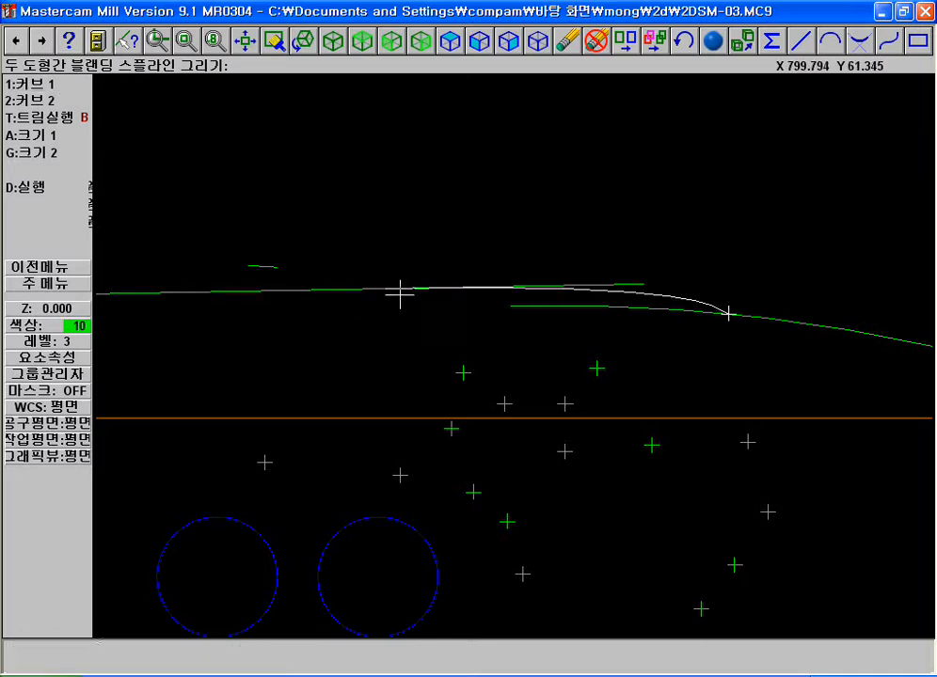
click(41, 100)
click(674, 316)
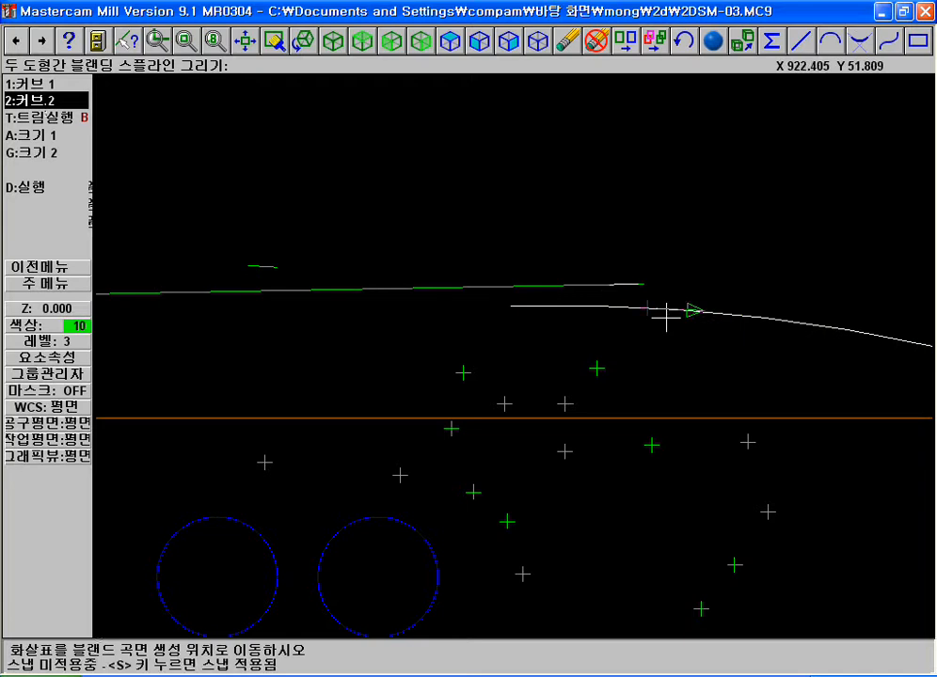
click(717, 314)
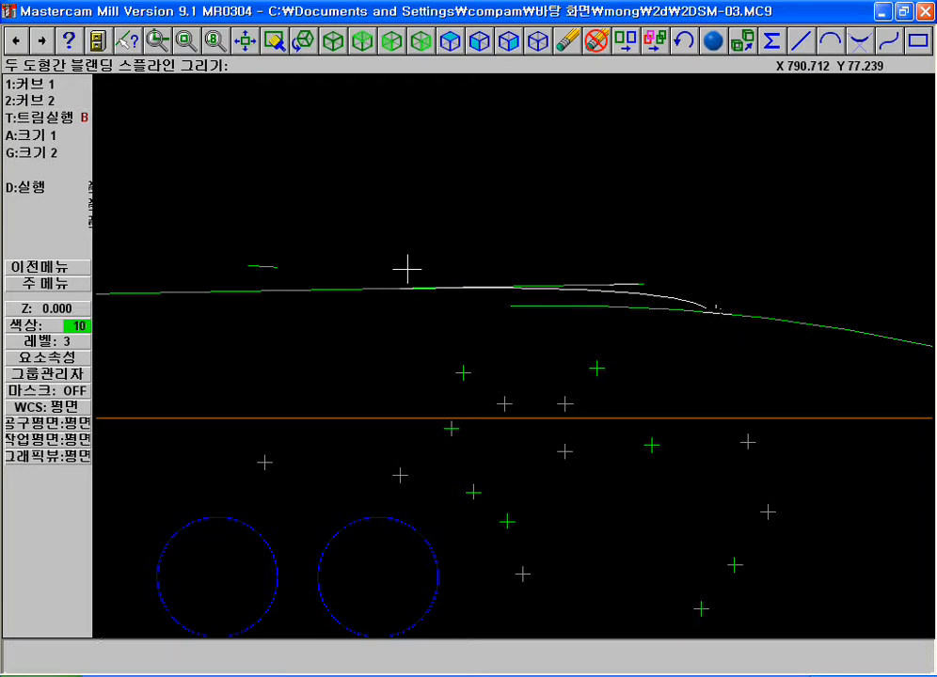
Set the first curve's blend magnitude to 1 and readjust the second curve's magnitude
text(a1)
key(Return)
click(68, 157)
key(Return)
click(57, 165)
key(Return)
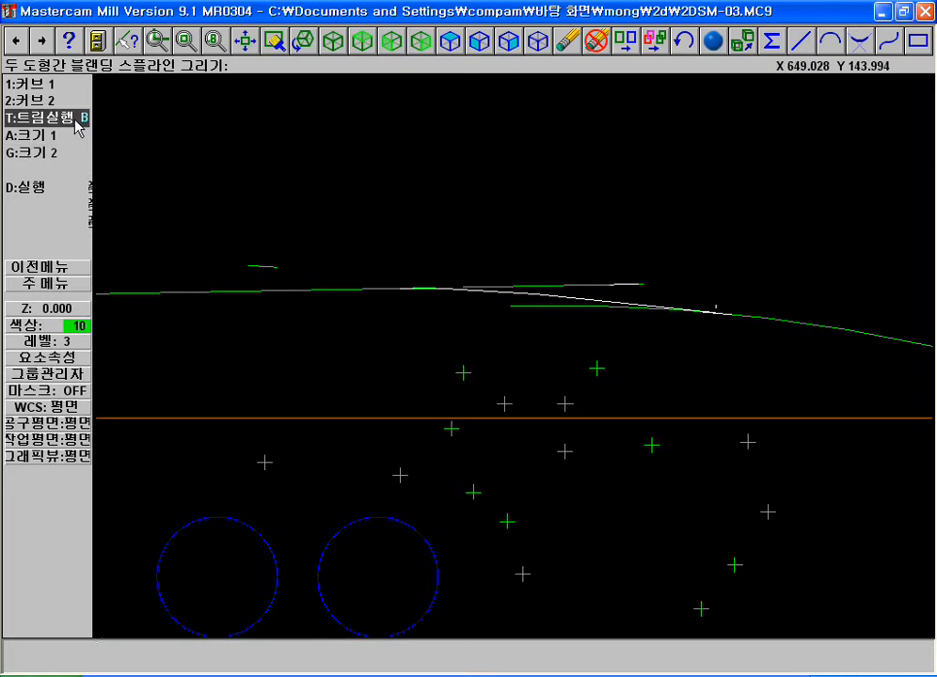
Create the blended spline between the line and the arc with both curves trimmed
click(75, 123)
click(66, 123)
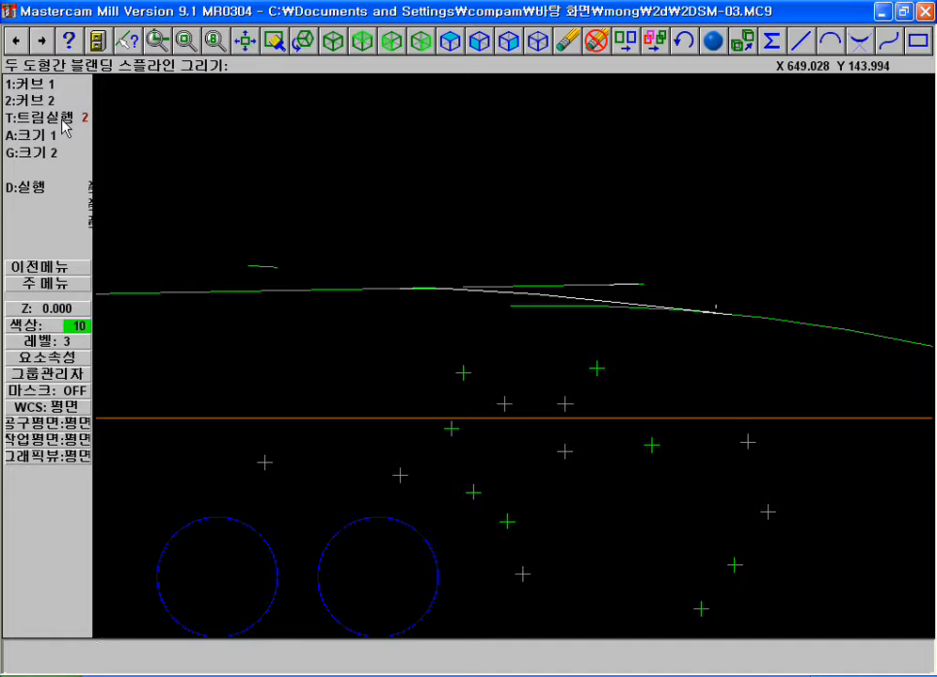
click(44, 188)
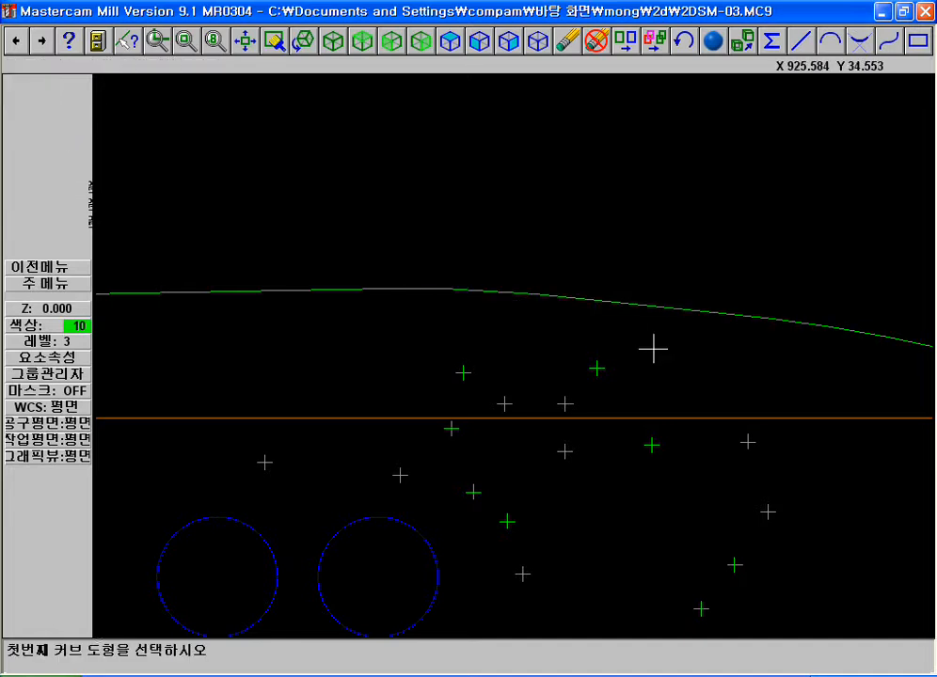
key(F2)
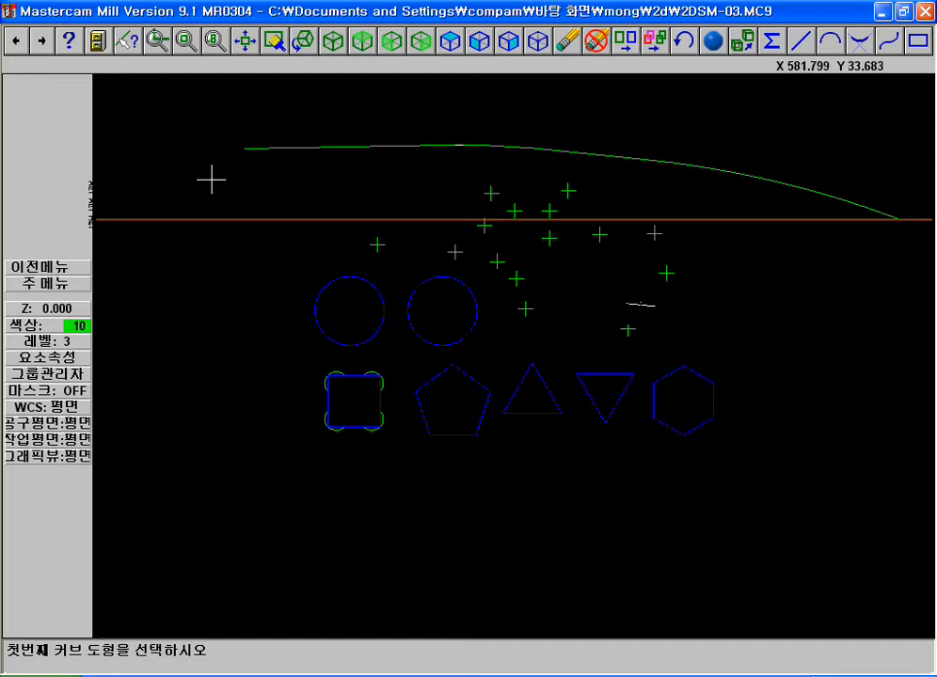
key(Escape)
key(alt+a)
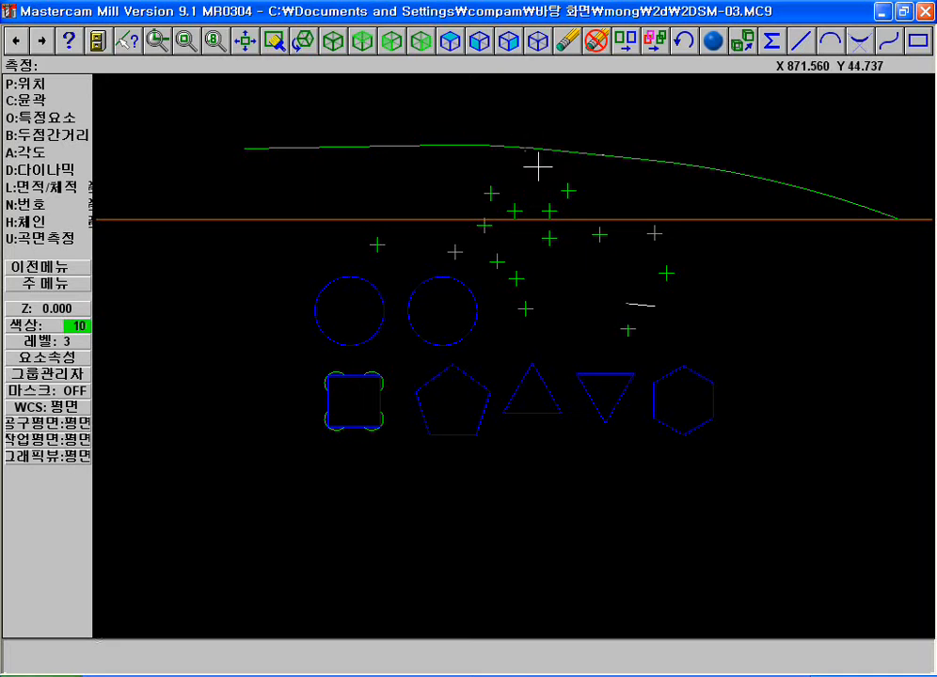
key(Escape)
click(73, 103)
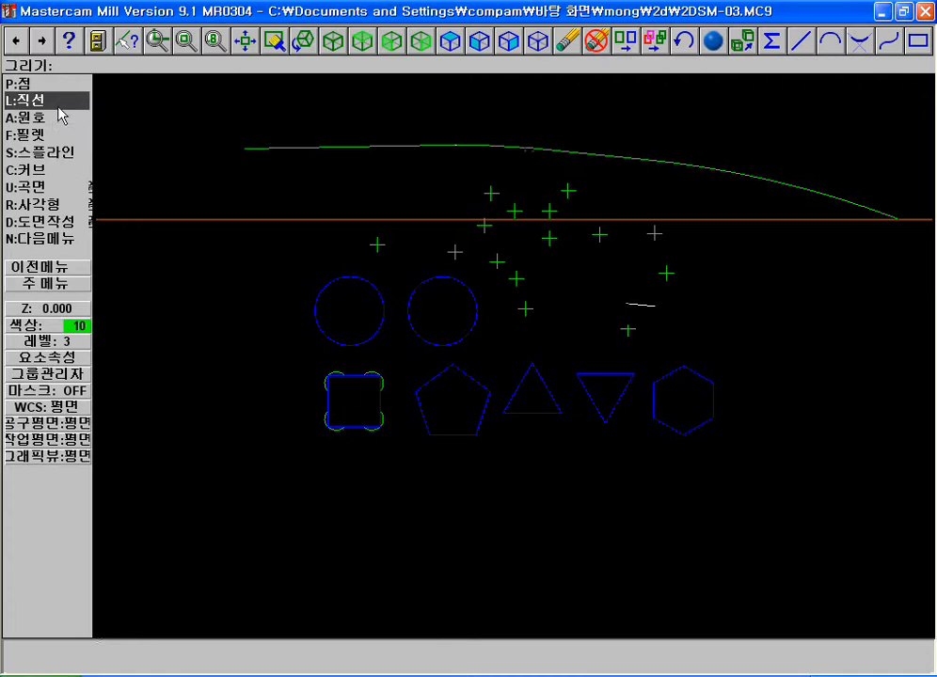
click(52, 155)
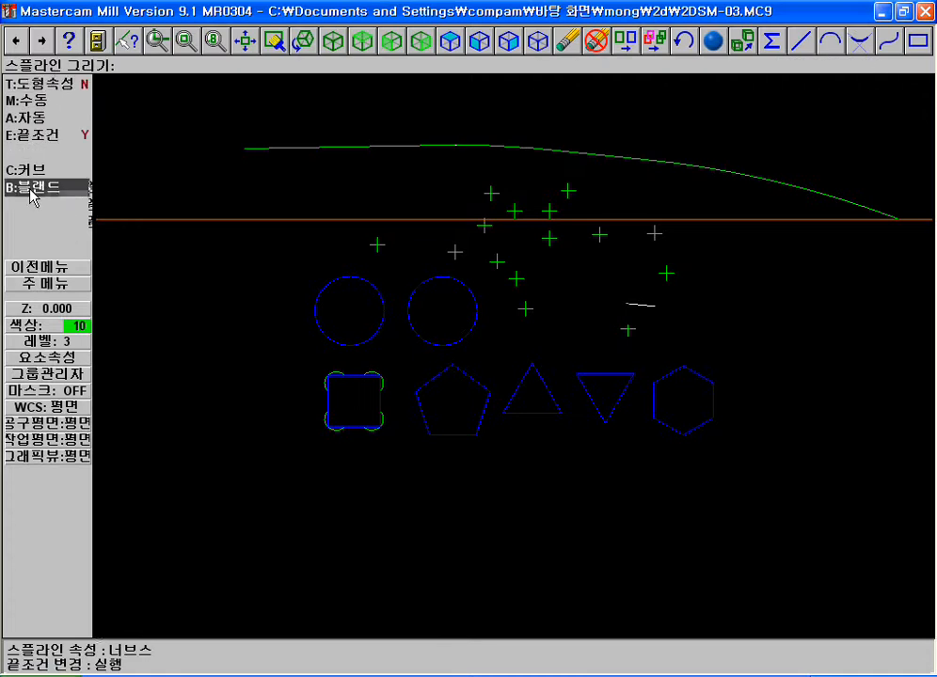
click(39, 270)
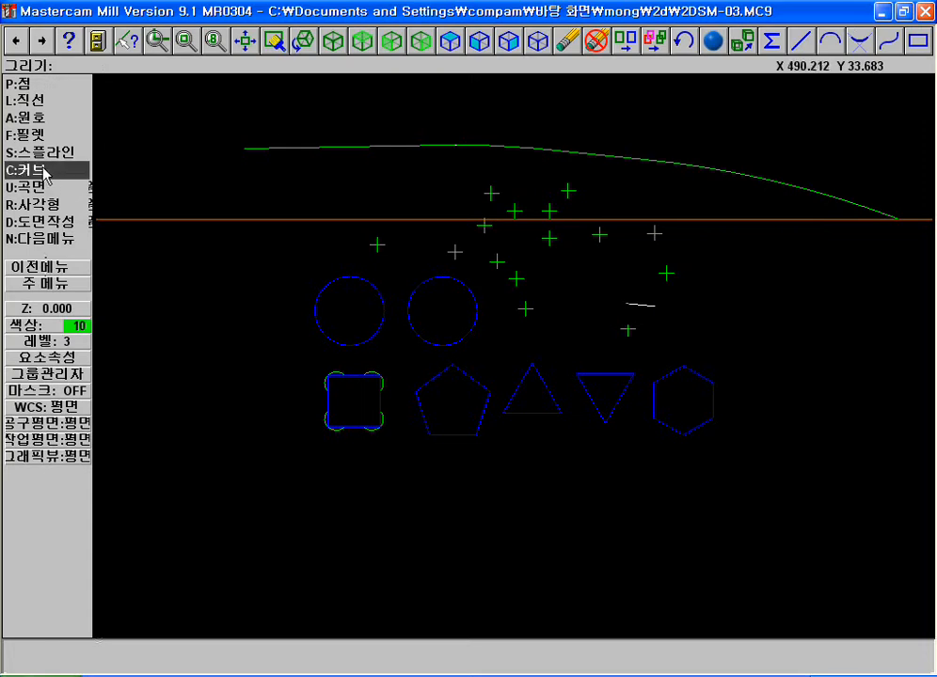
click(42, 170)
key(Escape)
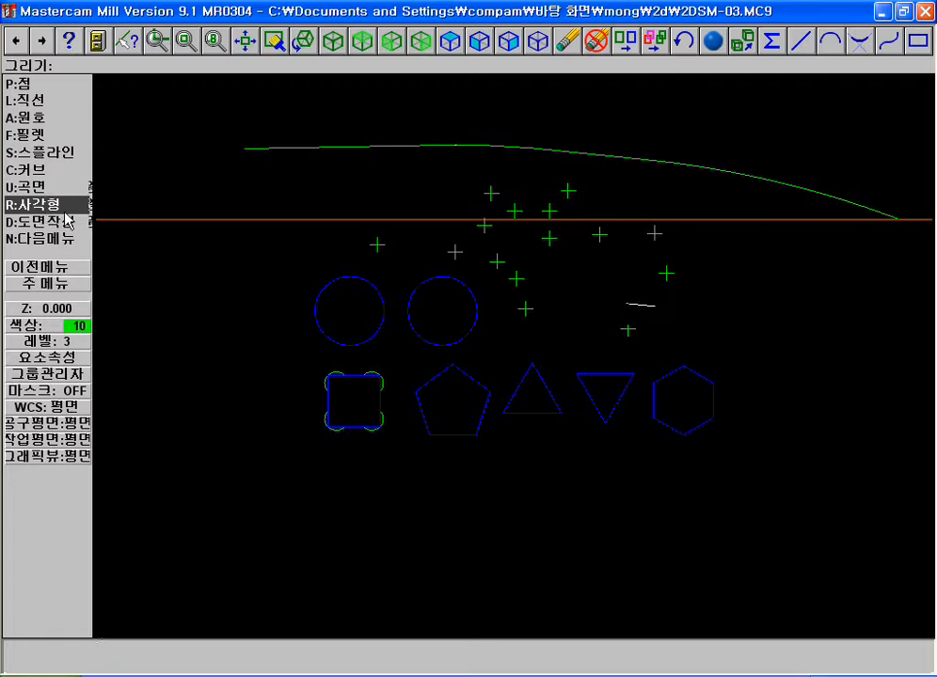
Draw three 100 by 70 one-point rectangles above the curve, each positioned by its centre
click(42, 205)
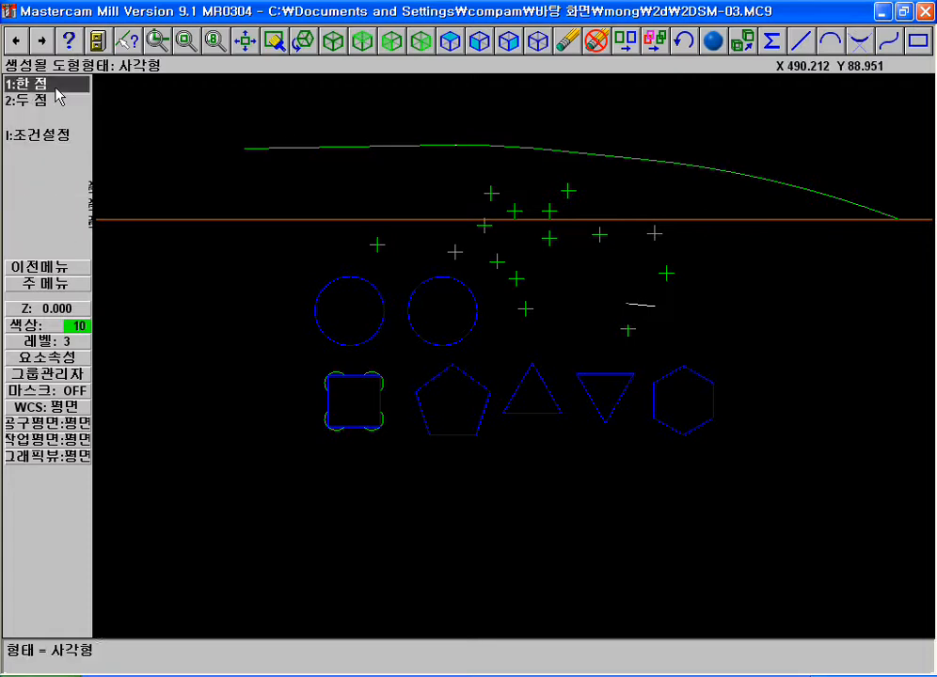
key(F2)
key(F1)
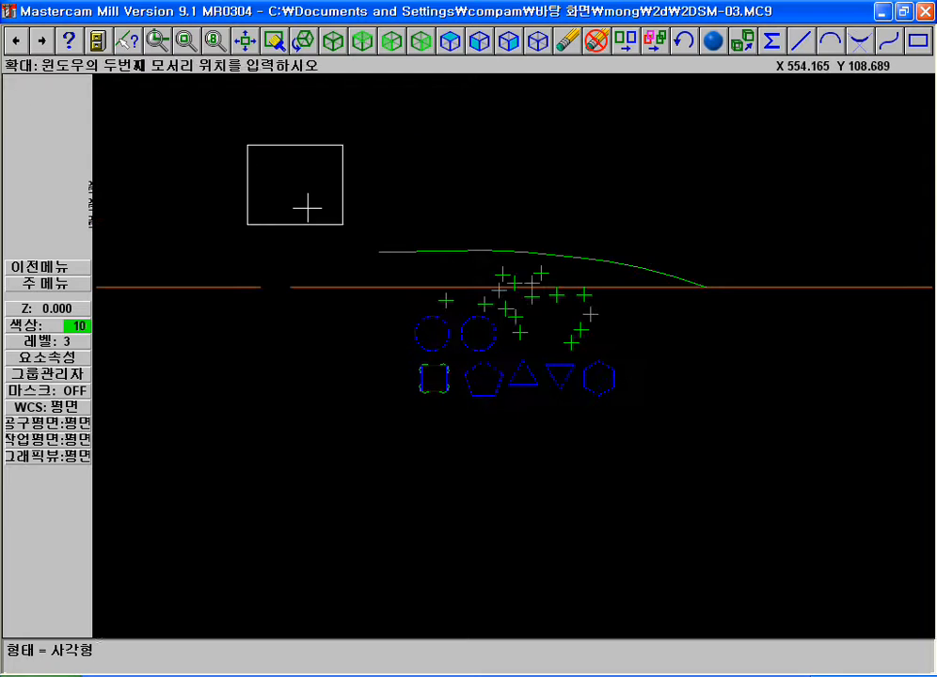
click(253, 150)
click(709, 388)
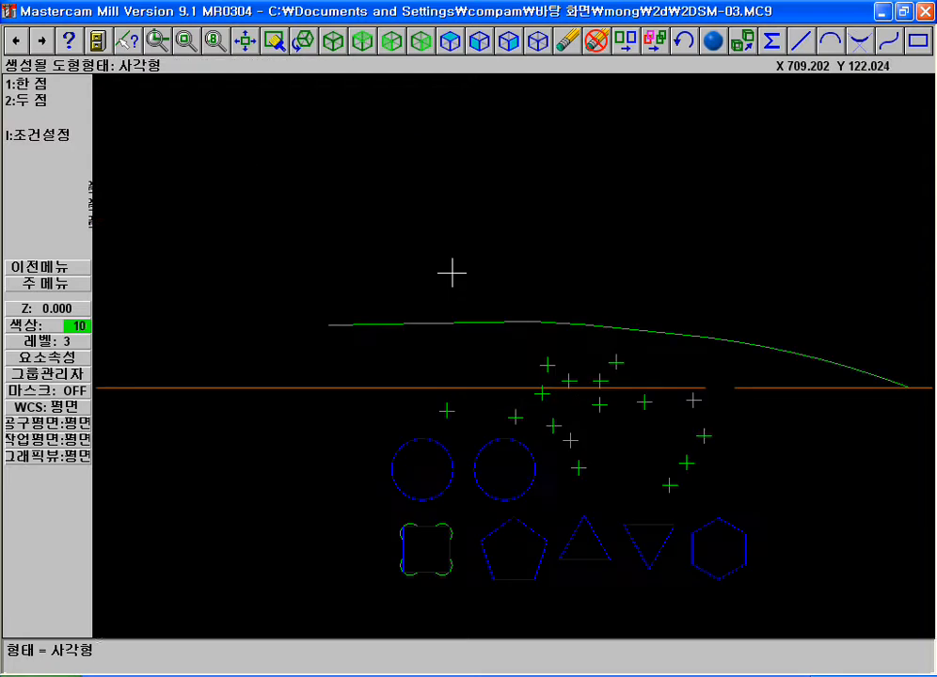
click(41, 87)
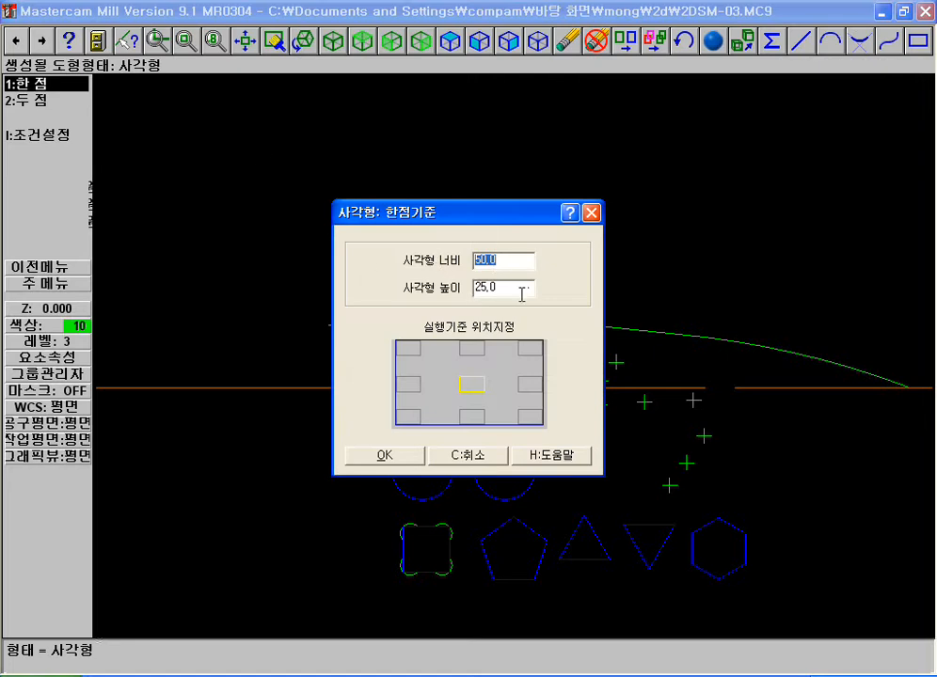
key(Tab)
double_click(483, 255)
click(386, 456)
click(352, 228)
click(531, 226)
key(Escape)
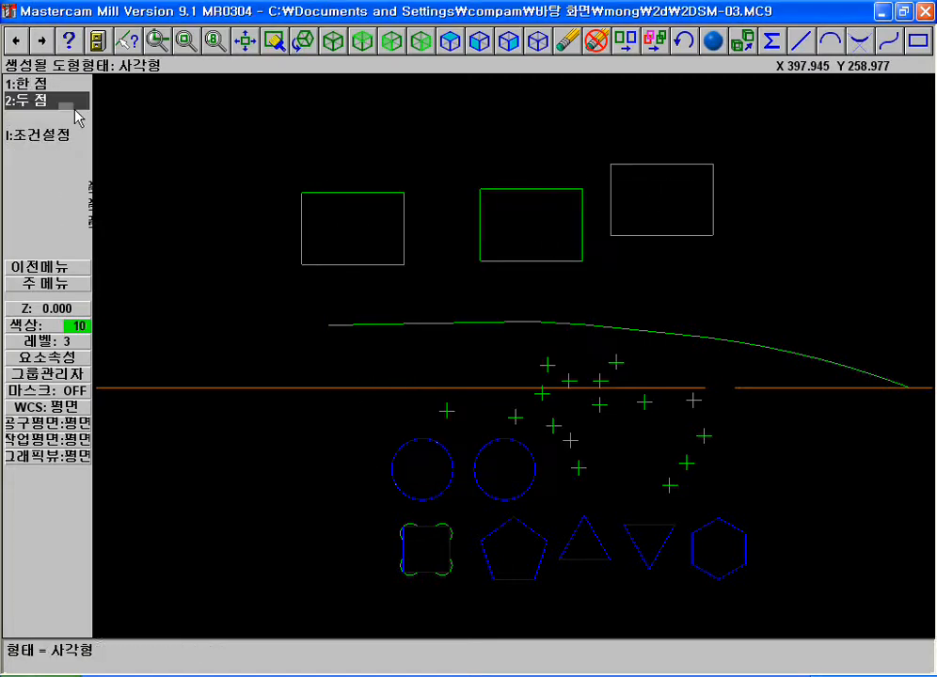
Set the rectangle's anchor to its upper-left corner and preview its placement near the curve's left end without placing it
click(38, 82)
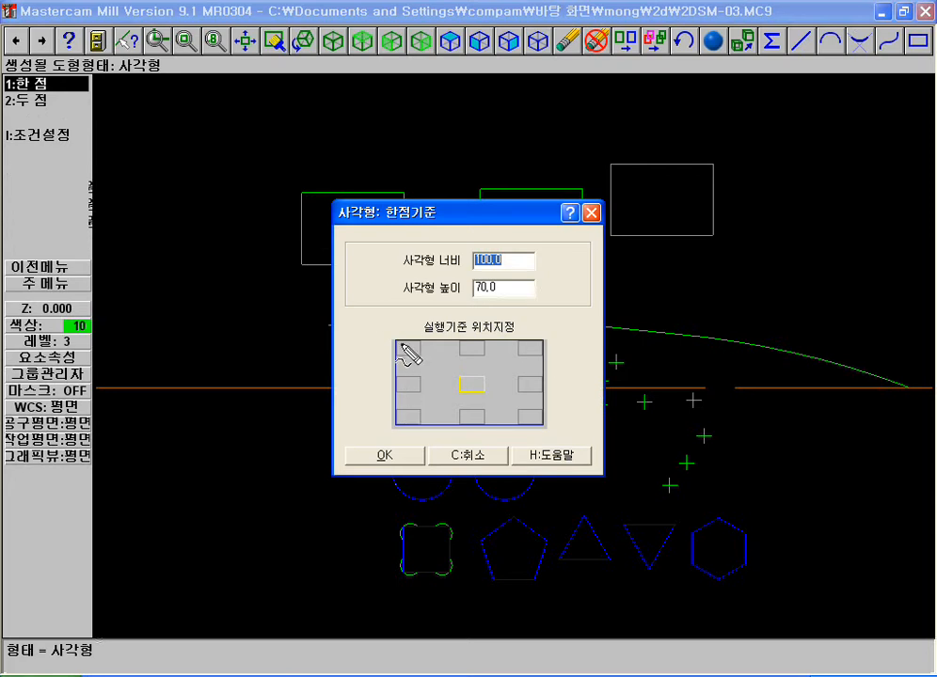
key(Escape)
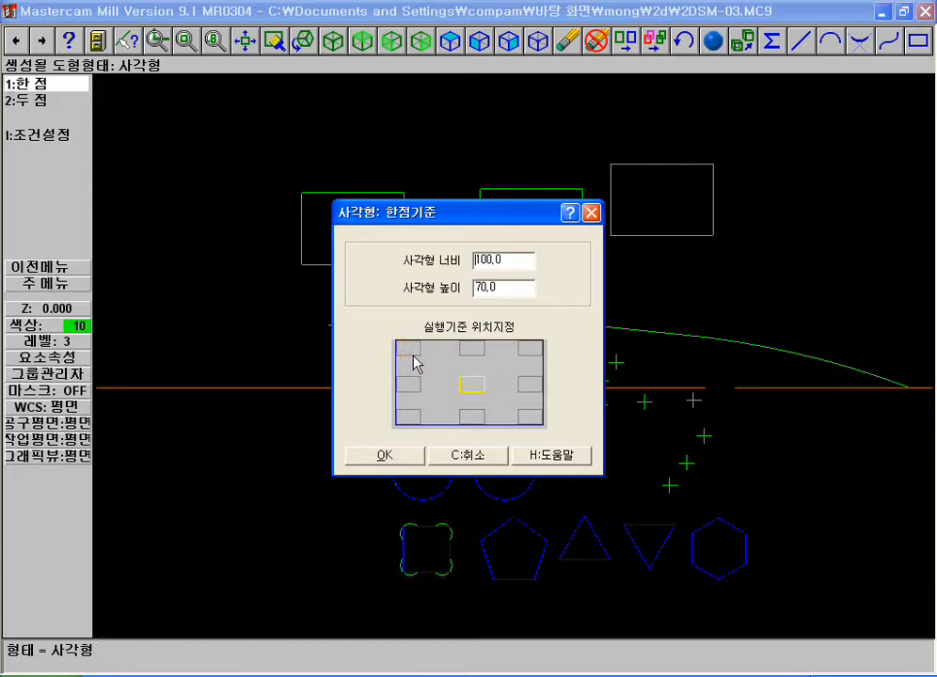
click(391, 455)
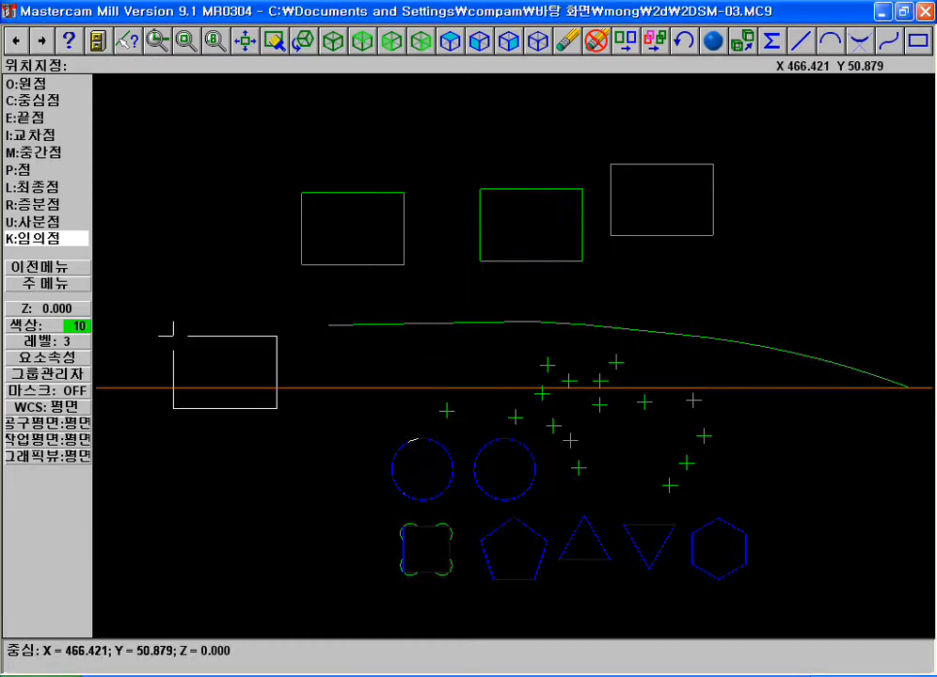
key(ctrl+shift+d)
mouse_move(169, 332)
mouse_down()
mouse_move(193, 344)
mouse_move(169, 334)
mouse_move(176, 347)
mouse_move(195, 349)
mouse_move(184, 341)
mouse_move(177, 350)
mouse_up()
key(Escape)
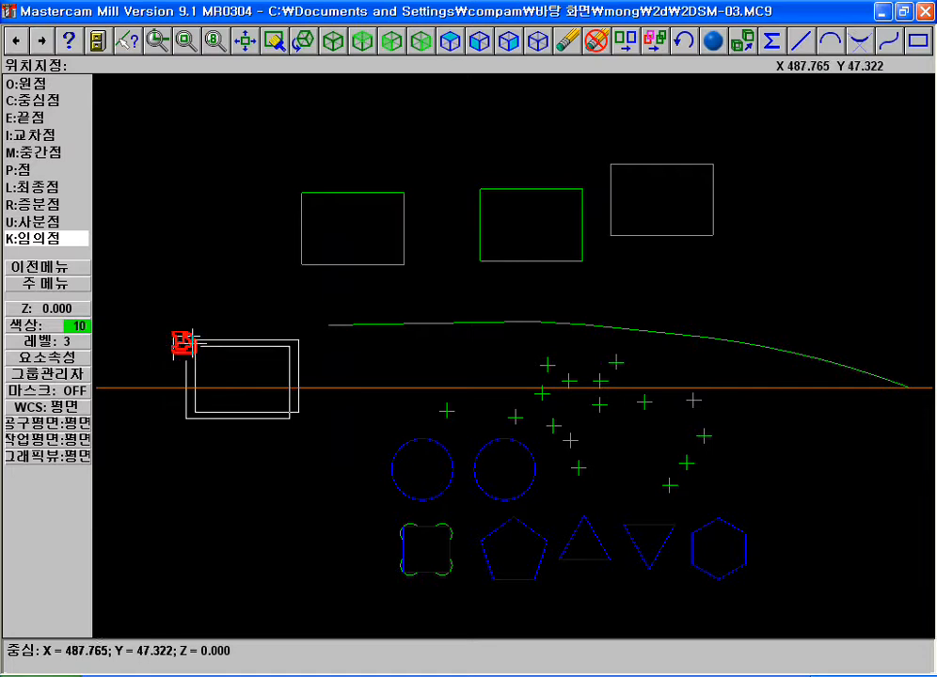
key(Escape)
Set the anchor back to the centre and place three more 100 by 70 rectangles around the existing ones
key(1)
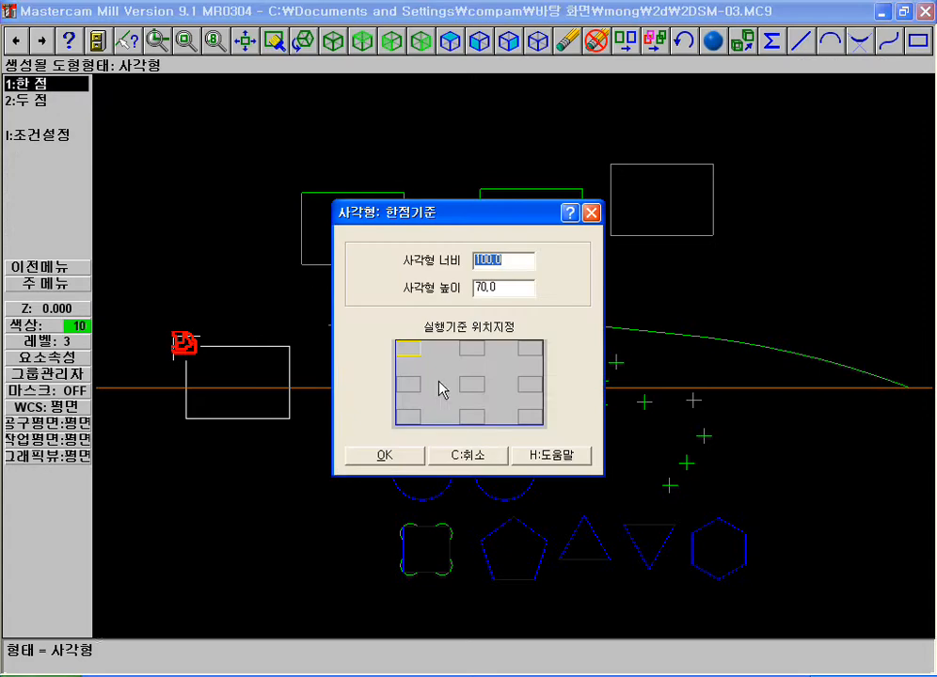
click(477, 393)
click(384, 455)
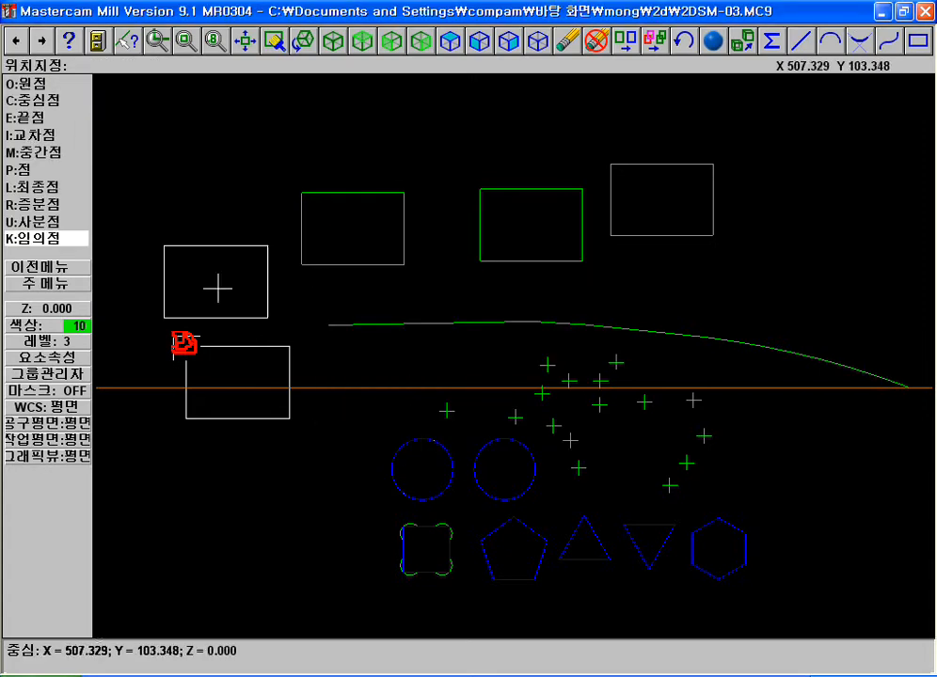
click(231, 221)
mouse_move(225, 231)
mouse_down()
mouse_move(224, 218)
mouse_move(238, 216)
mouse_move(226, 213)
mouse_move(236, 220)
mouse_up()
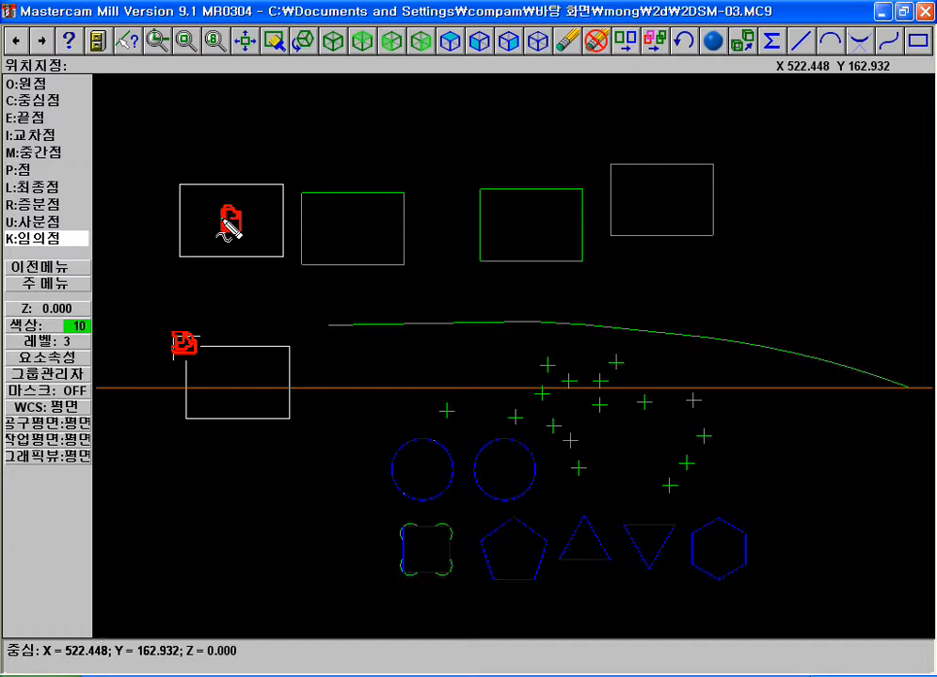
click(222, 217)
click(503, 133)
click(770, 149)
click(260, 361)
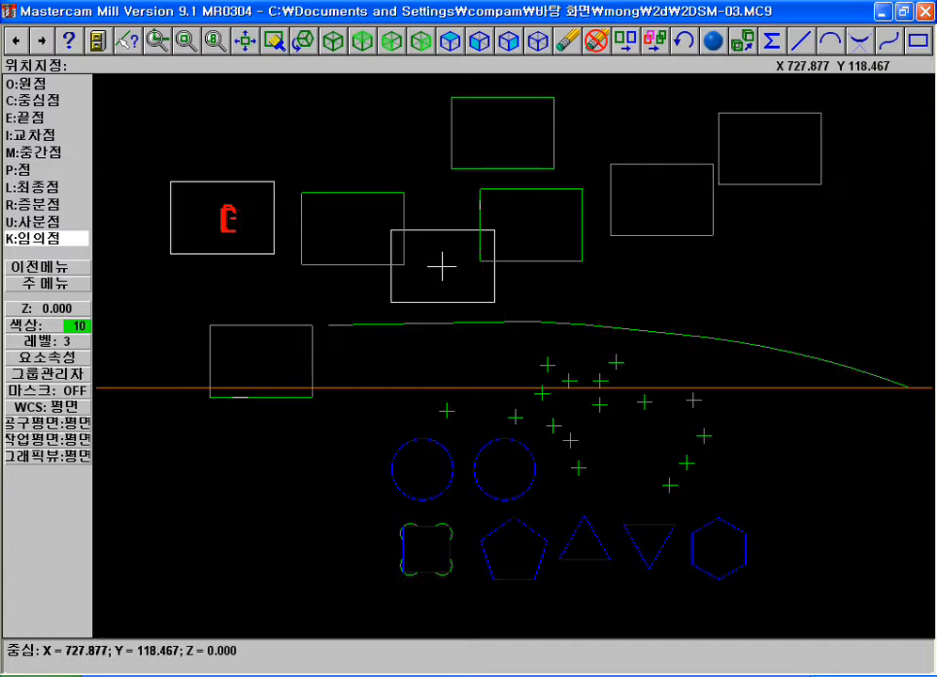
key(Escape)
Place a 100 by 70 rectangle with its lower-left corner on the upper-right corner of the upper middle rectangle
click(55, 90)
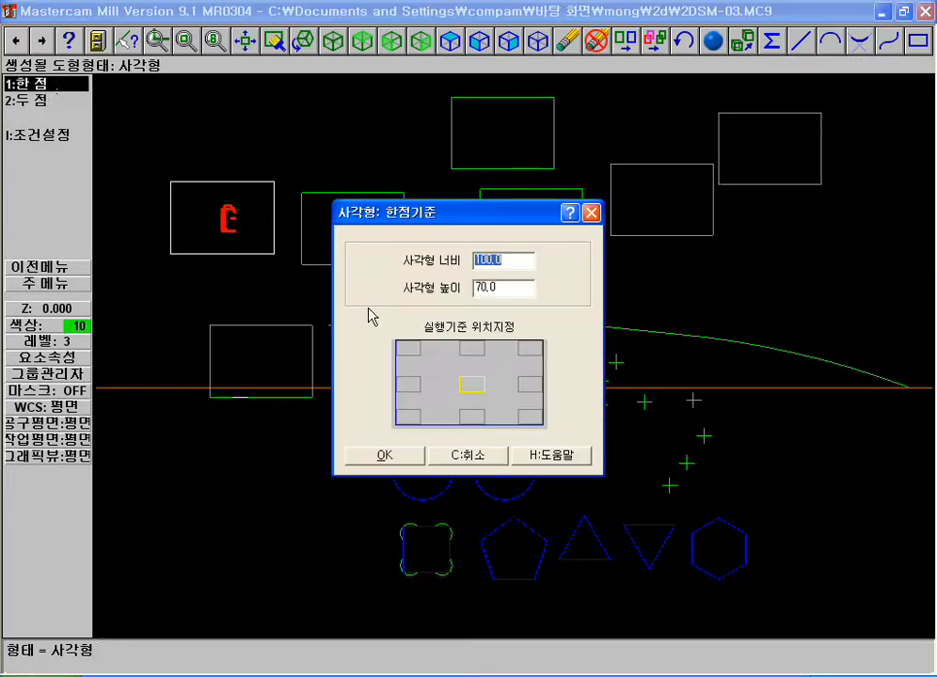
click(412, 418)
click(385, 456)
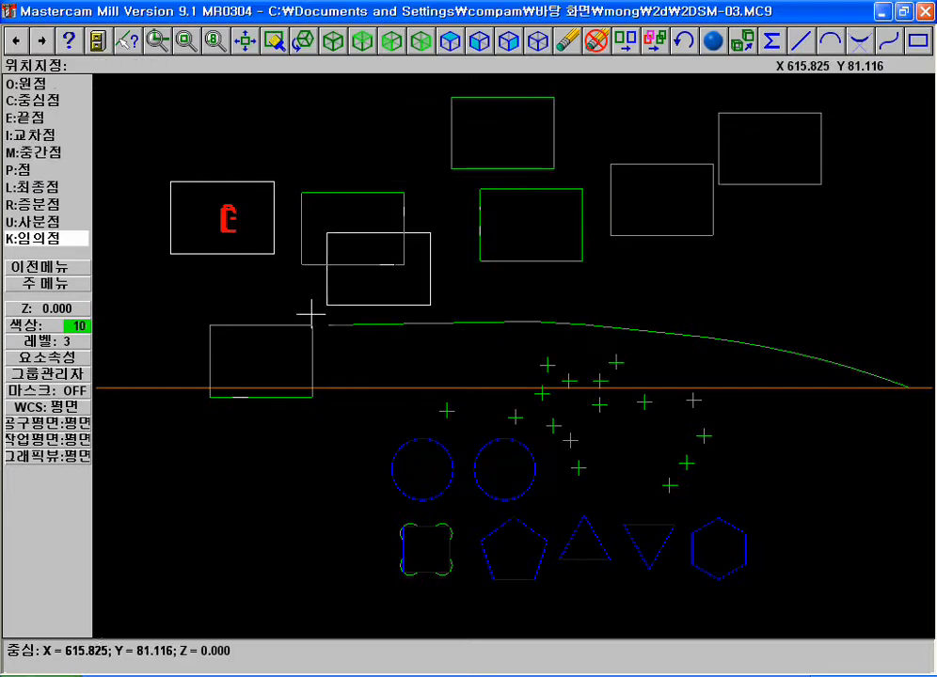
key(F2)
key(F1)
click(280, 113)
click(736, 222)
click(739, 222)
click(509, 274)
key(Escape)
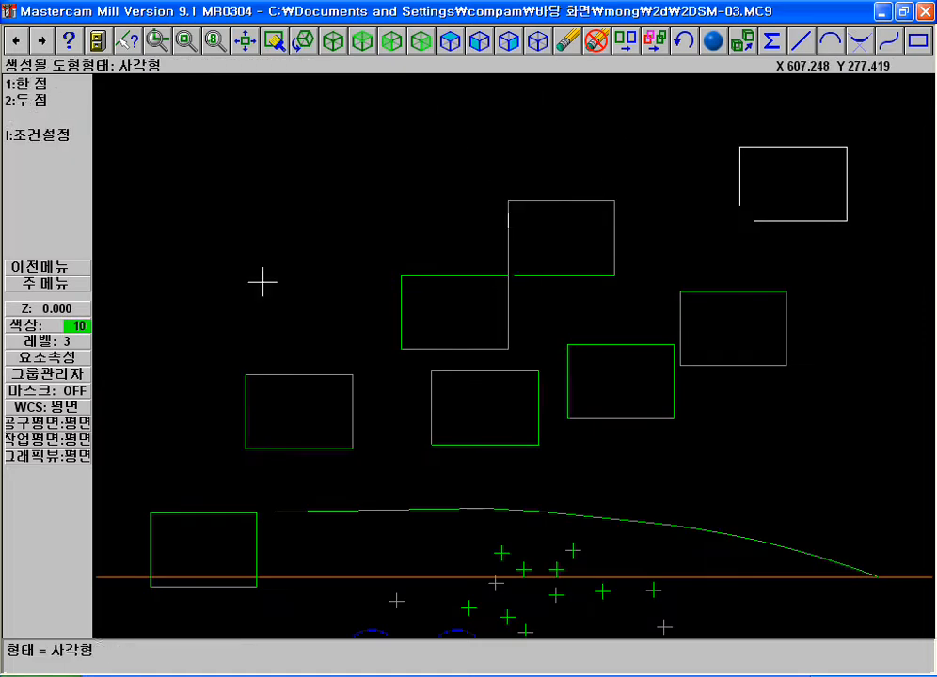
Place a 100 by 70 rectangle with its lower-right corner on the upper-left corner of the same middle rectangle
click(26, 83)
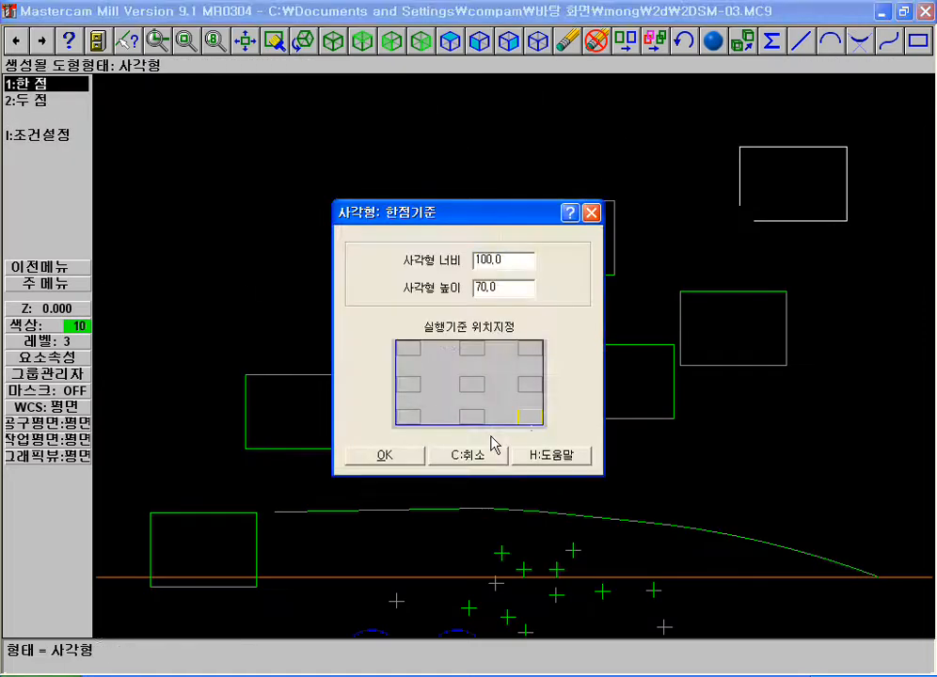
click(399, 455)
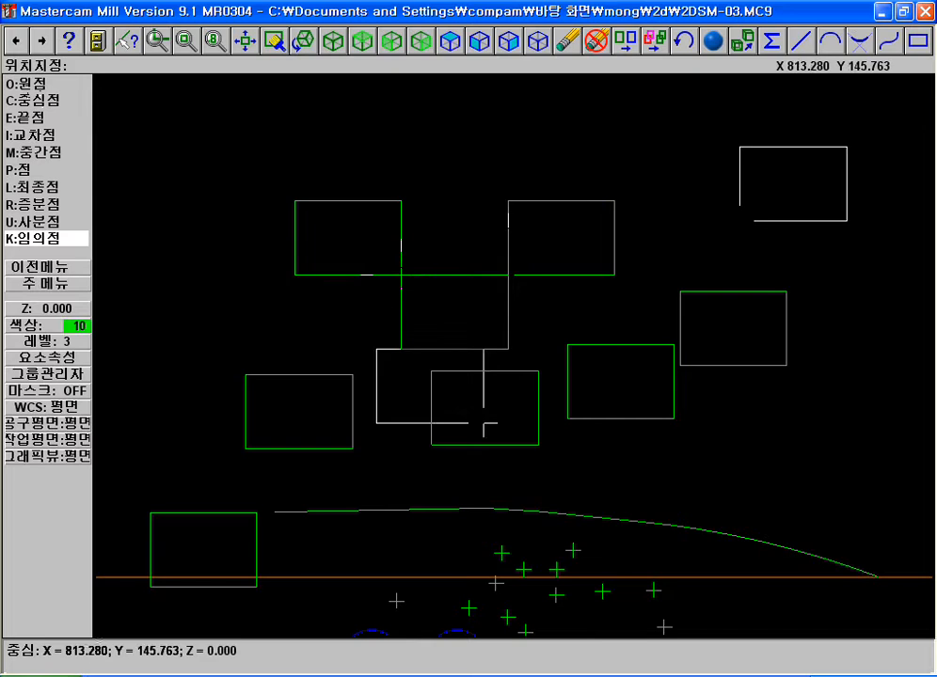
key(Escape)
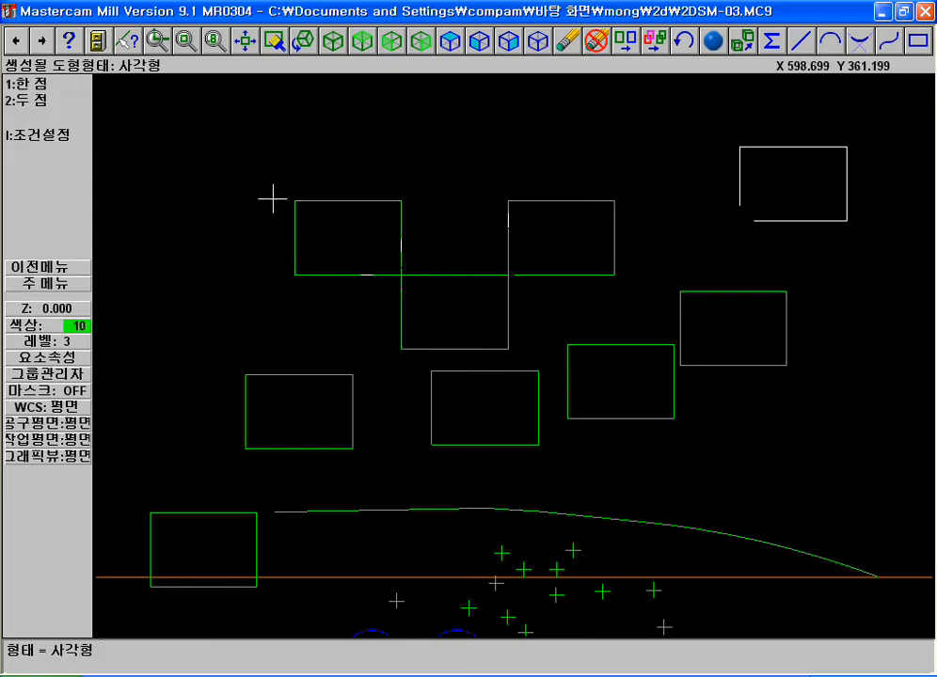
key(F2)
key(F1)
click(318, 83)
click(714, 275)
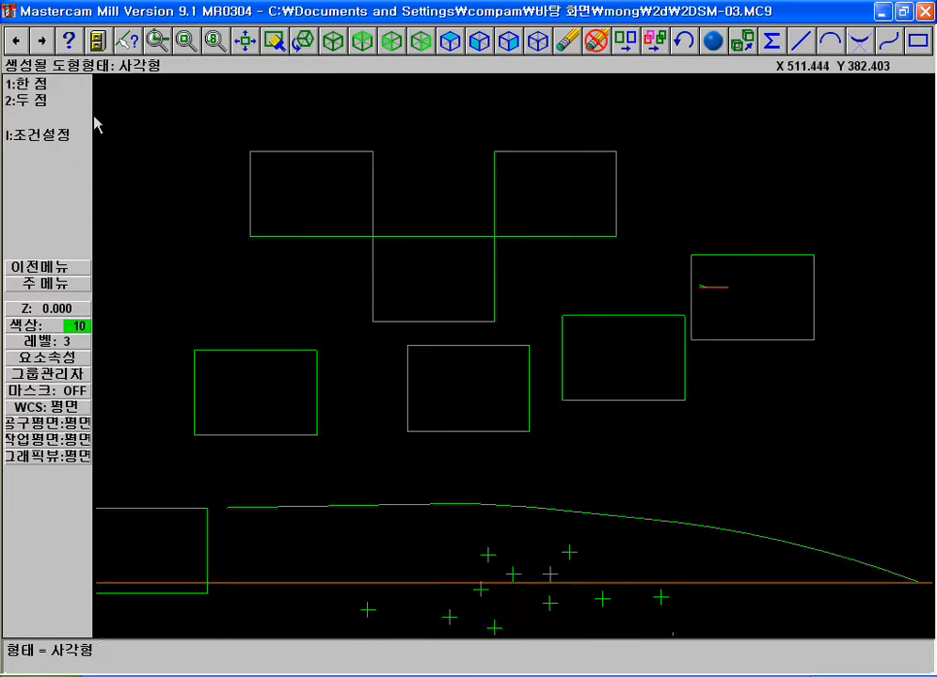
Draw five two-point rectangles of different sizes around the existing geometry, the last a narrow upright one about 16 by 155
click(20, 98)
key(F2)
click(178, 180)
click(260, 284)
click(213, 392)
click(378, 353)
click(334, 435)
click(515, 504)
click(623, 472)
click(723, 355)
click(768, 283)
click(777, 207)
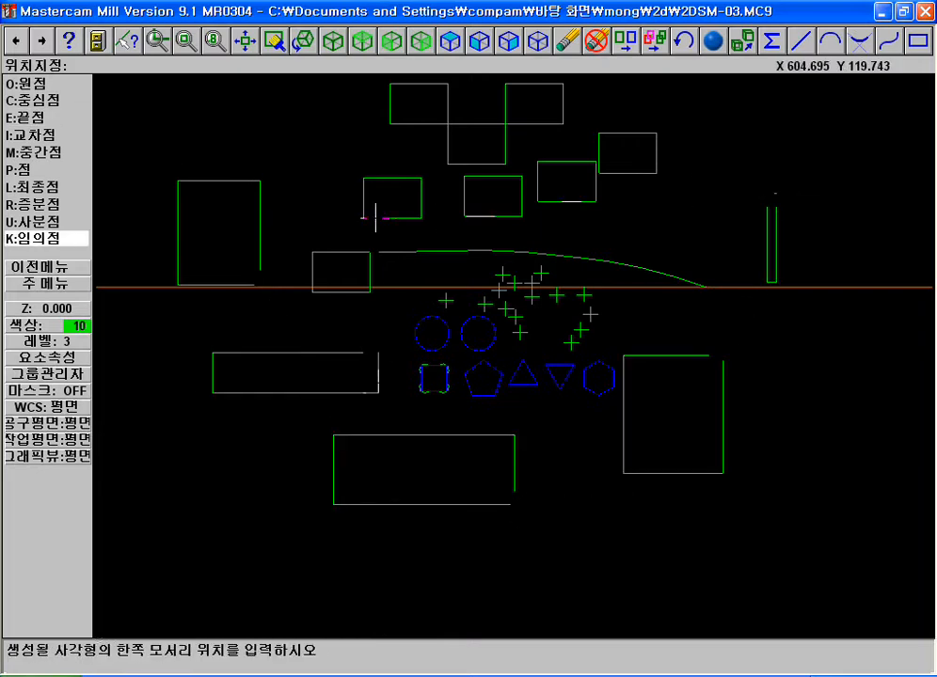
key(Escape)
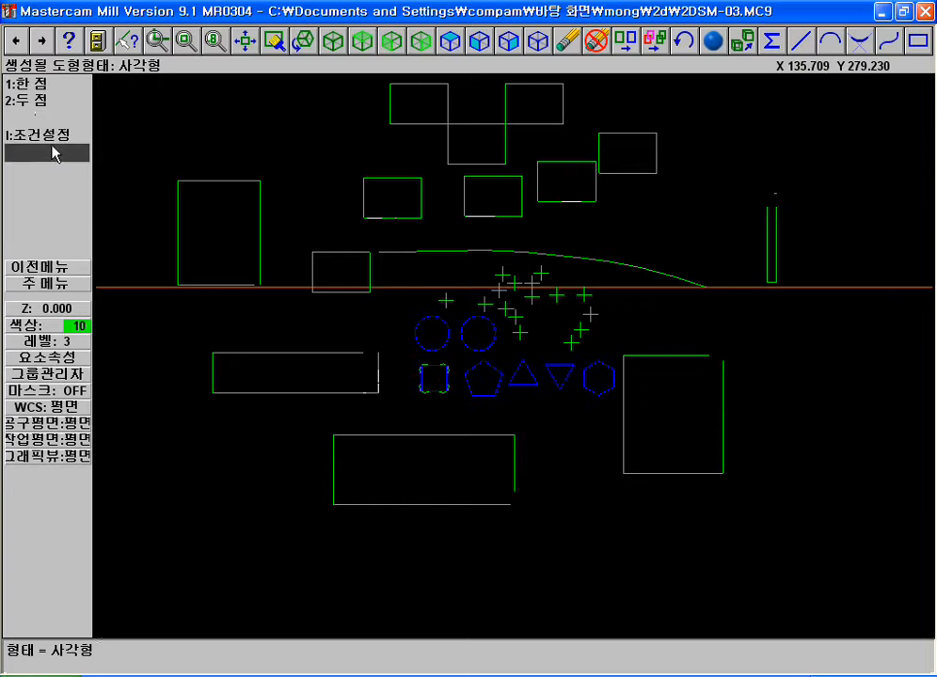
Configure the rectangle options with corner fillets of radius 10 and a centre point, leaving surface creation off
click(38, 134)
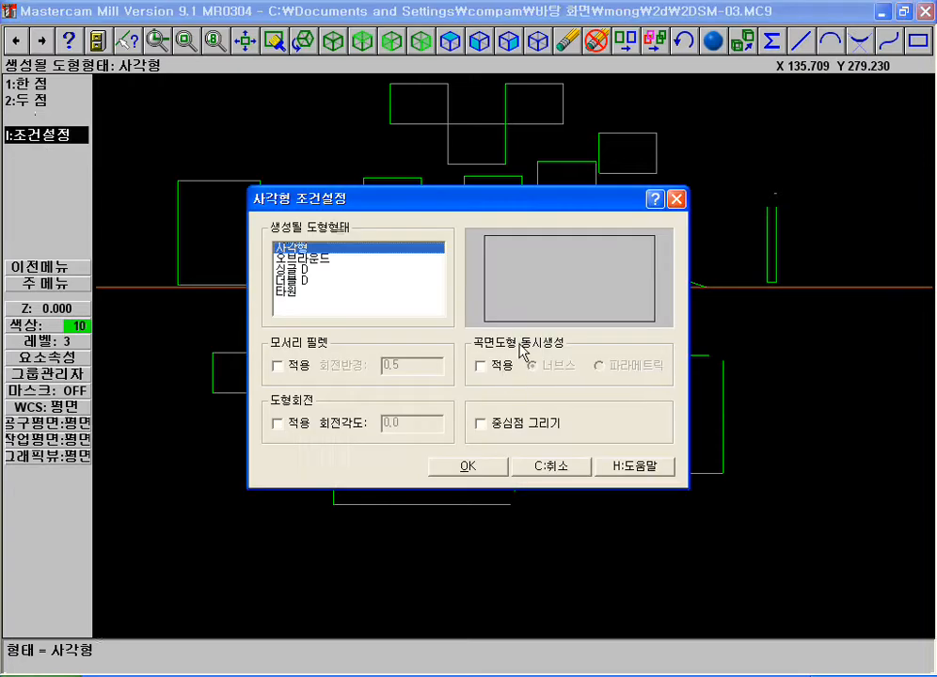
click(483, 366)
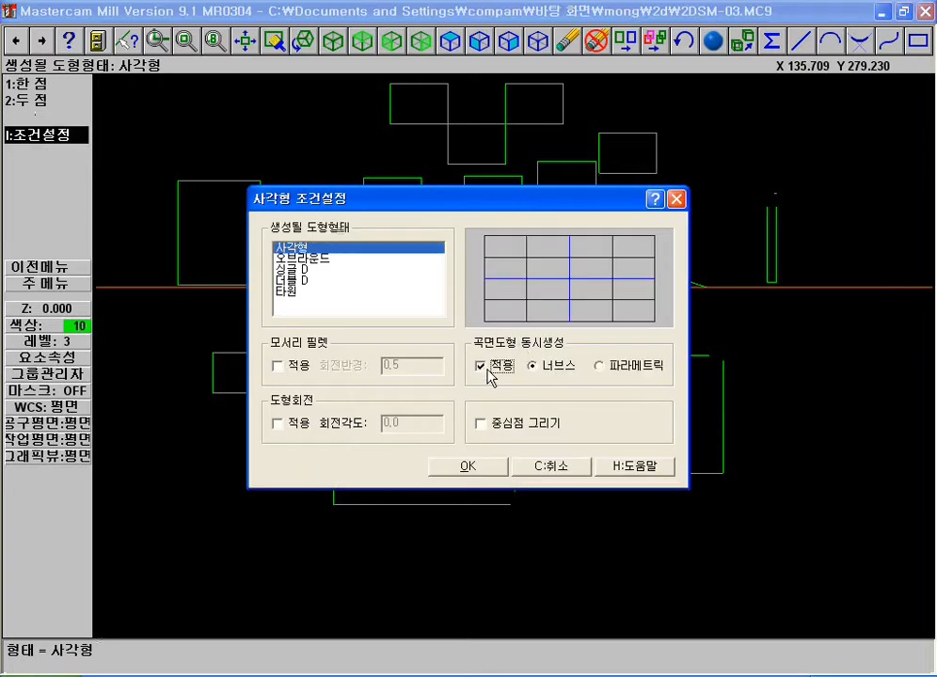
click(491, 372)
click(484, 425)
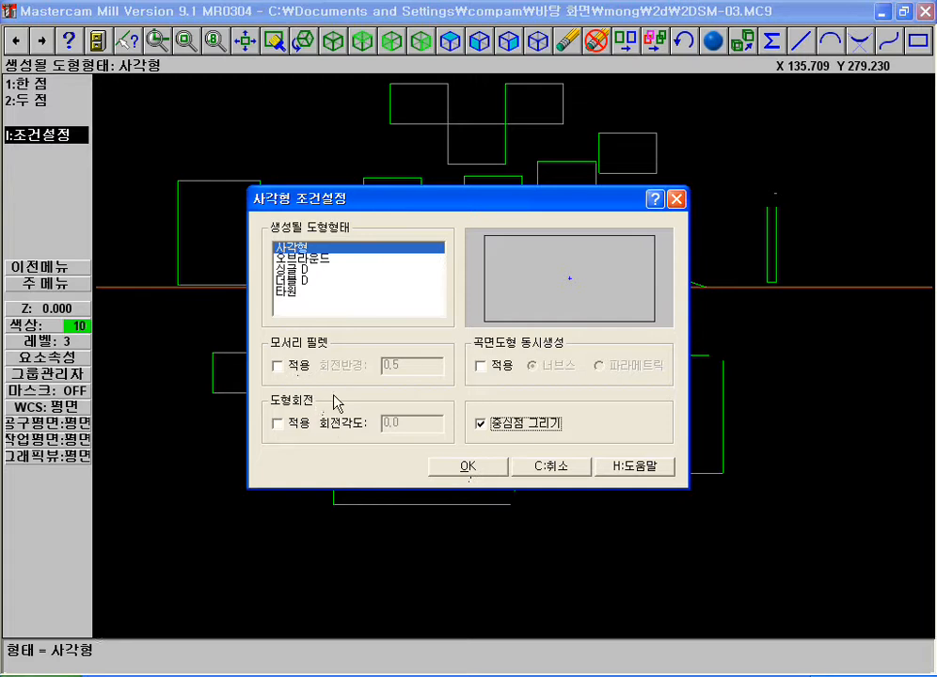
click(283, 366)
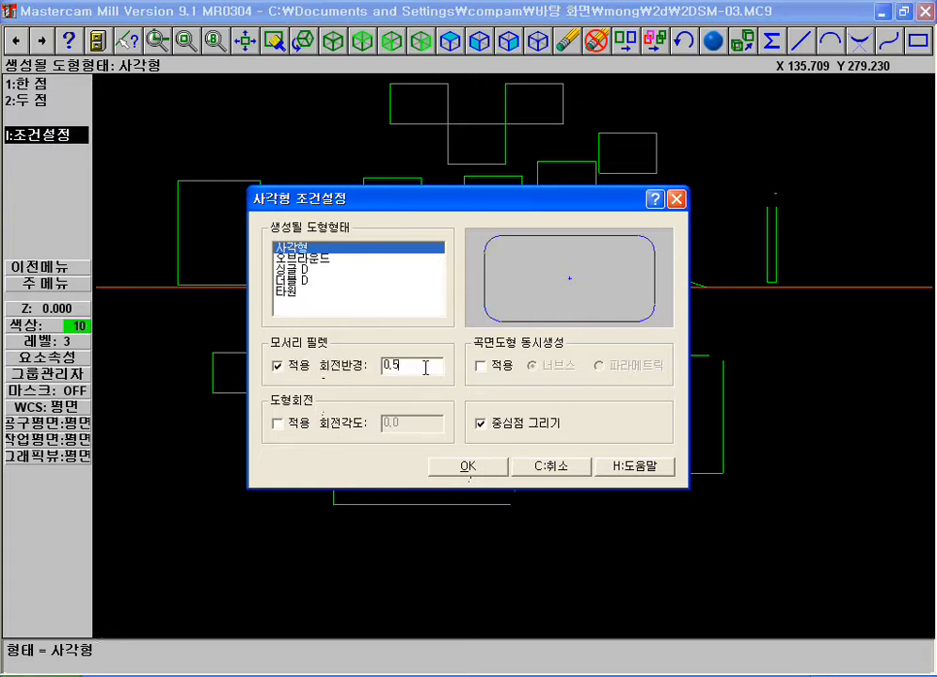
text(10)
click(468, 465)
key(F1)
click(153, 136)
click(650, 340)
key(1)
click(469, 383)
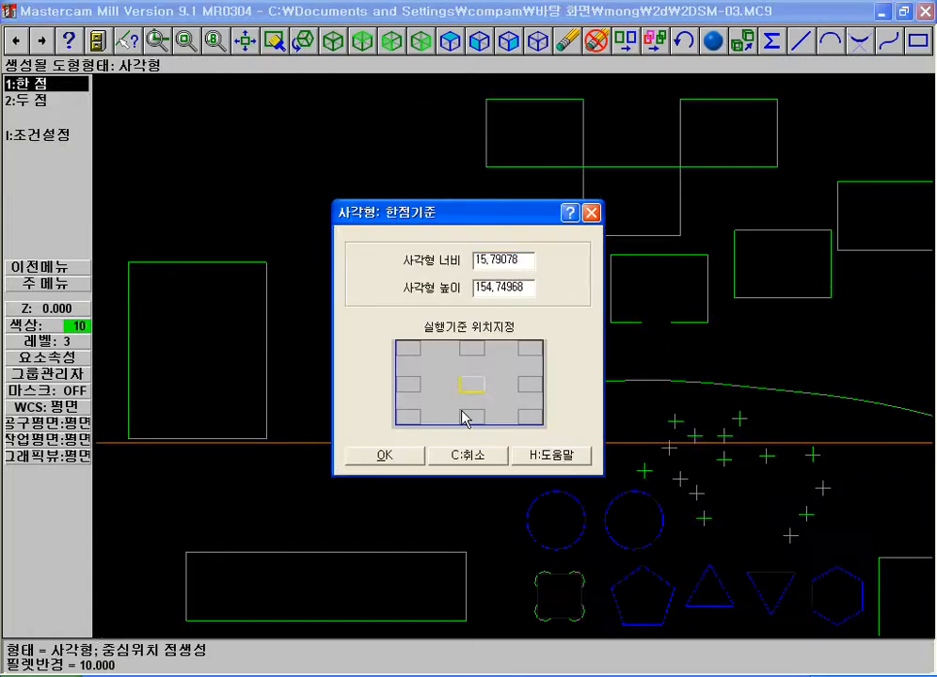
click(385, 456)
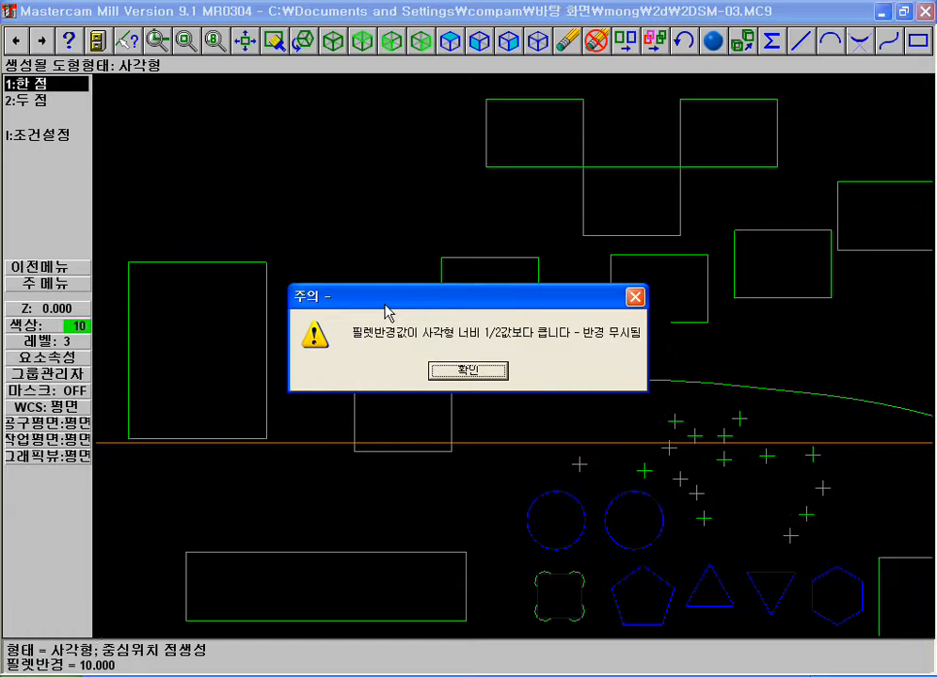
click(478, 369)
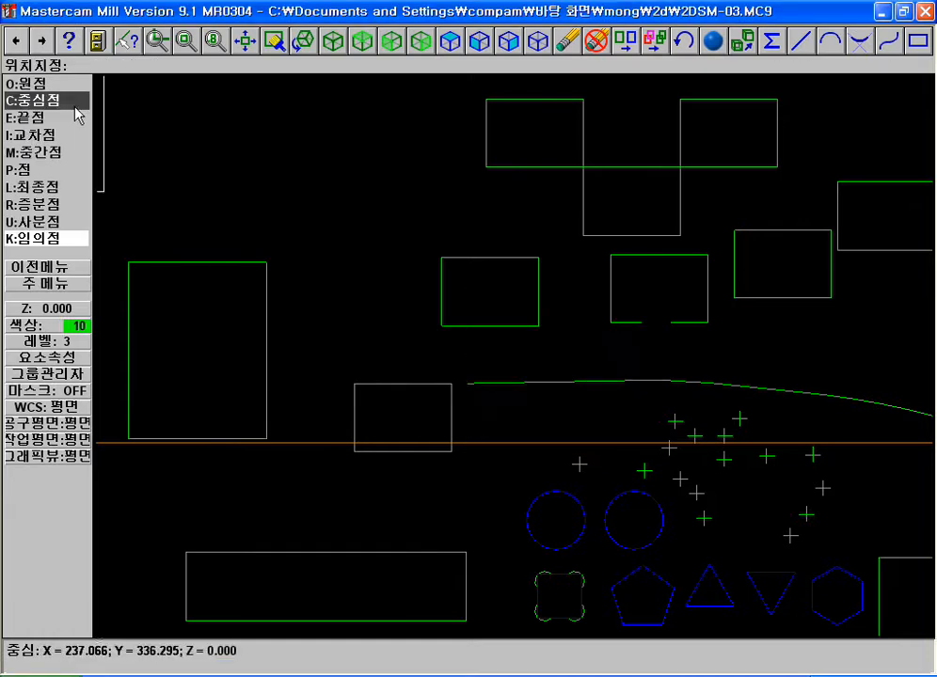
key(Escape)
click(36, 93)
key(Escape)
Place a 100 by 70 rectangle with filleted corners and a centre point in the empty area west of the upper joined rectangles
click(37, 90)
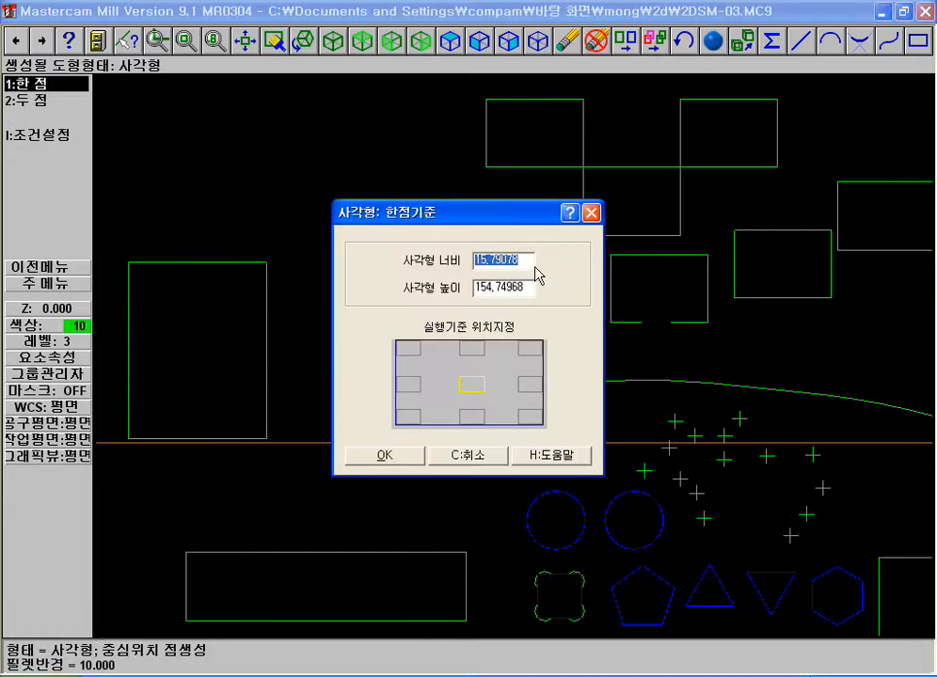
text(100)
double_click(525, 288)
text(70)
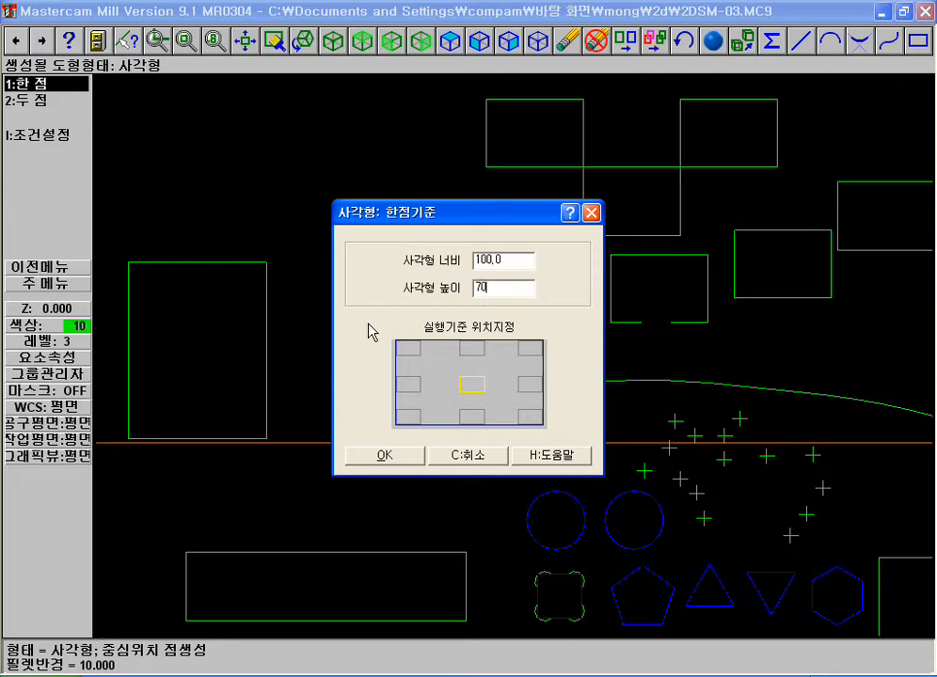
click(372, 455)
click(335, 203)
Place a second 100 by 70 filleted rectangle with a centre point just below the first rounded one
key(F1)
click(230, 140)
click(445, 252)
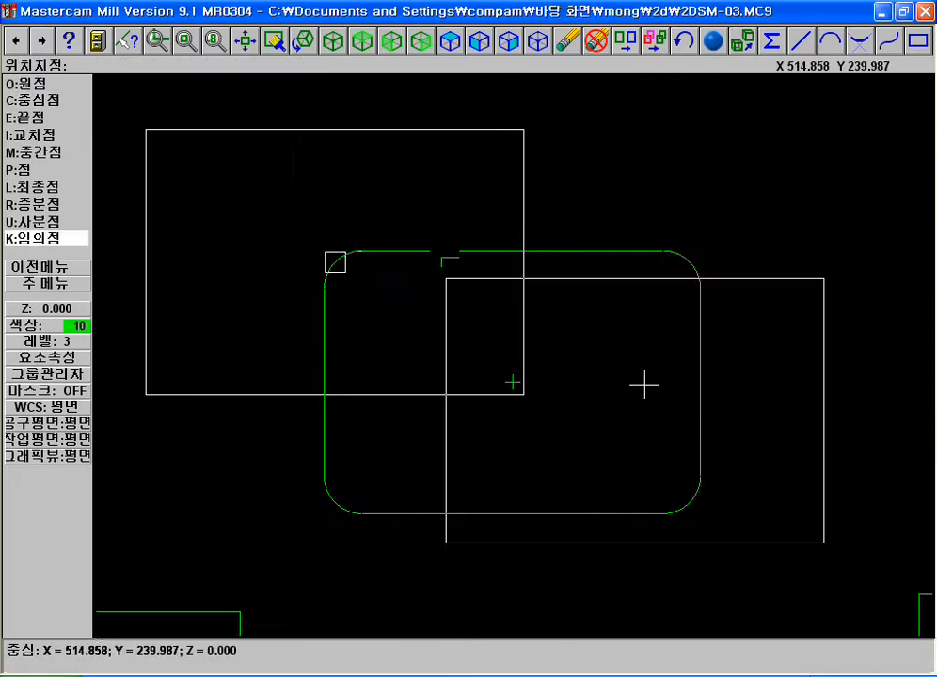
key(F2)
key(F1)
click(247, 145)
click(461, 269)
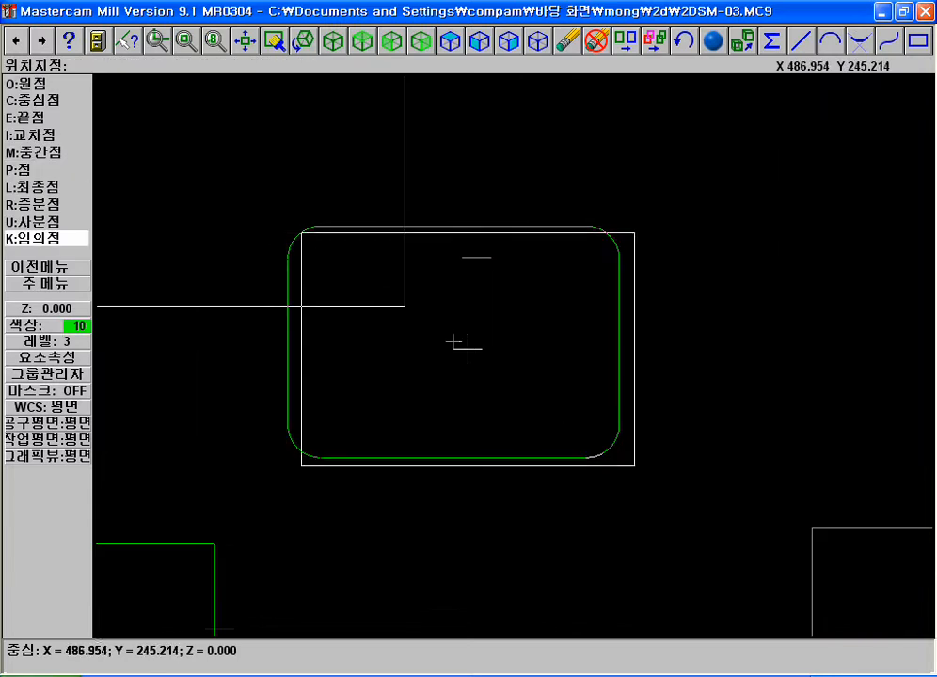
key(p)
click(445, 199)
key(F2)
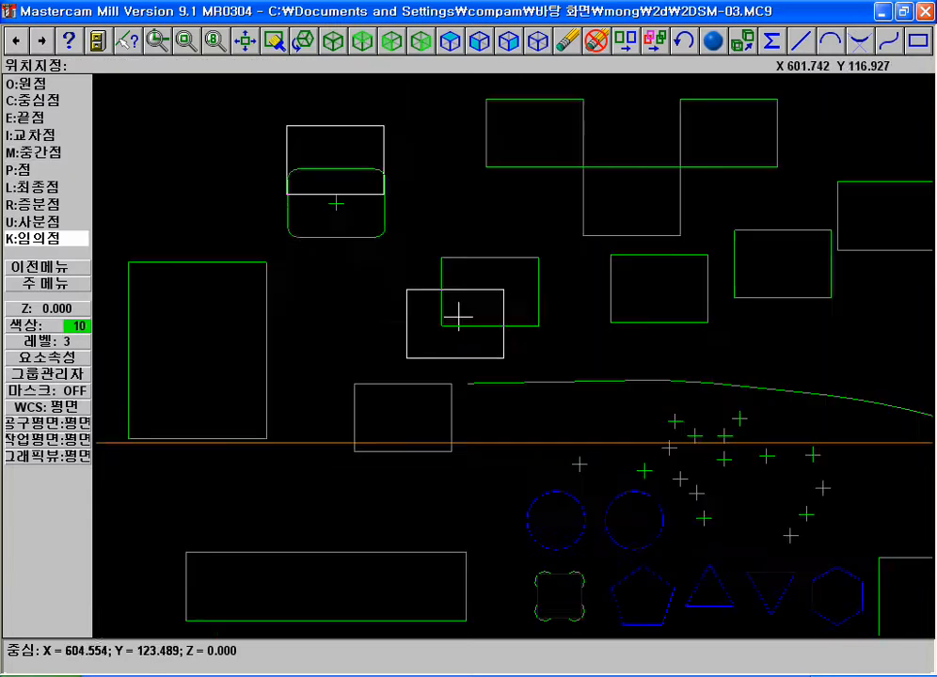
key(p)
click(347, 300)
key(Escape)
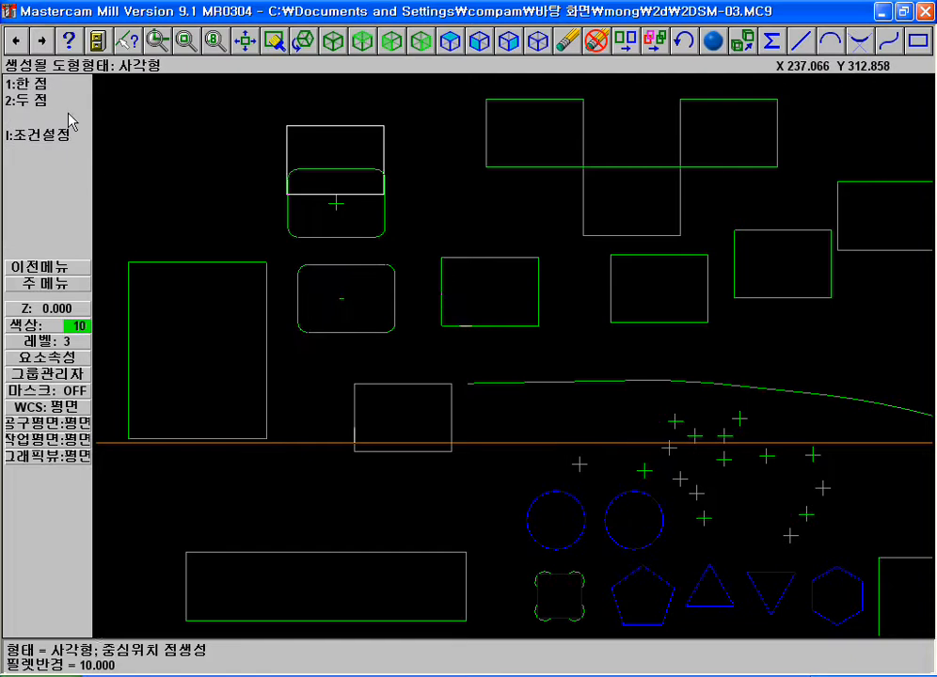
Turn off the corner fillets and the centre point in the rectangle options
click(42, 136)
click(482, 425)
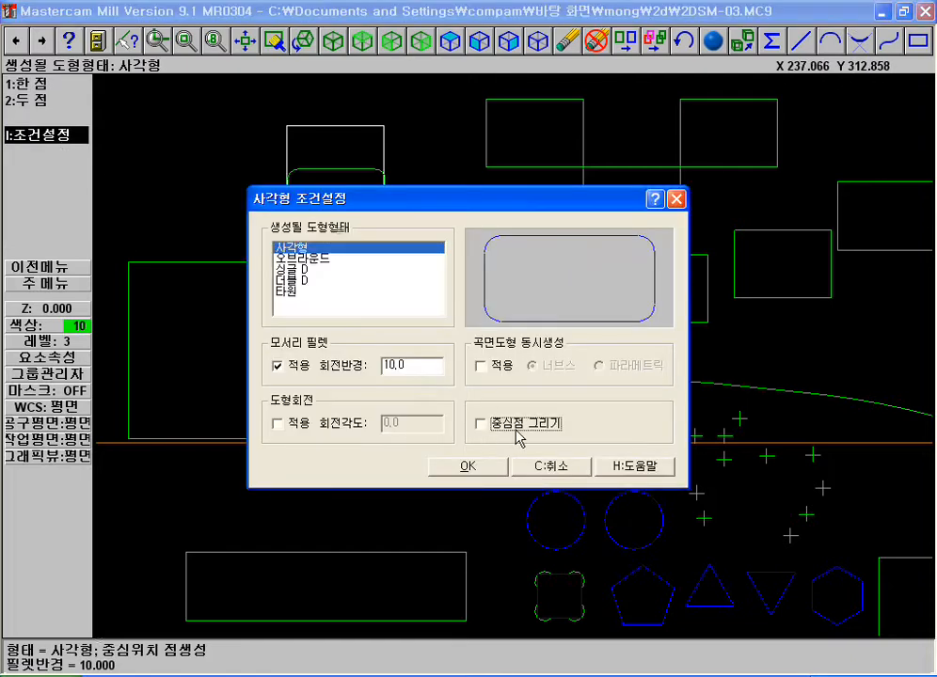
click(297, 373)
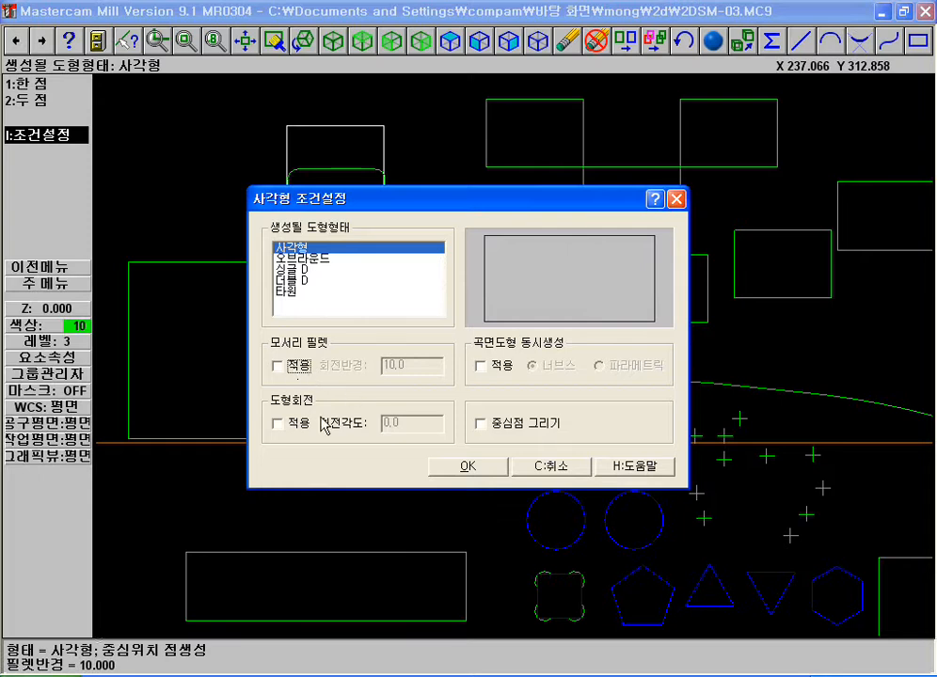
click(469, 467)
Place four plain 100 by 70 rectangles by centre point: one above the large upright rectangle and three overlapping its lower half
click(36, 86)
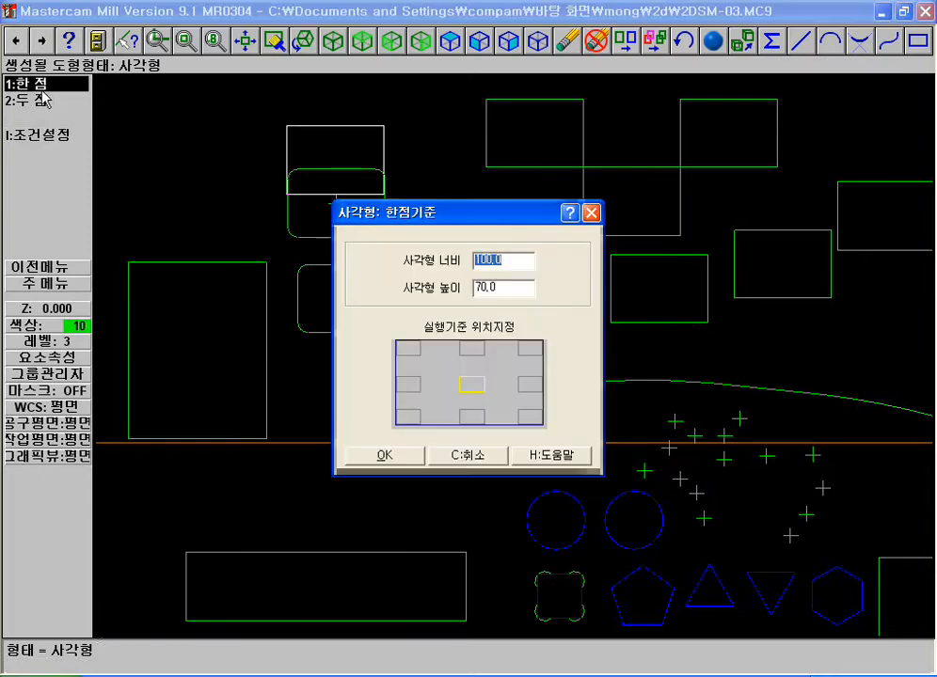
click(386, 458)
click(168, 181)
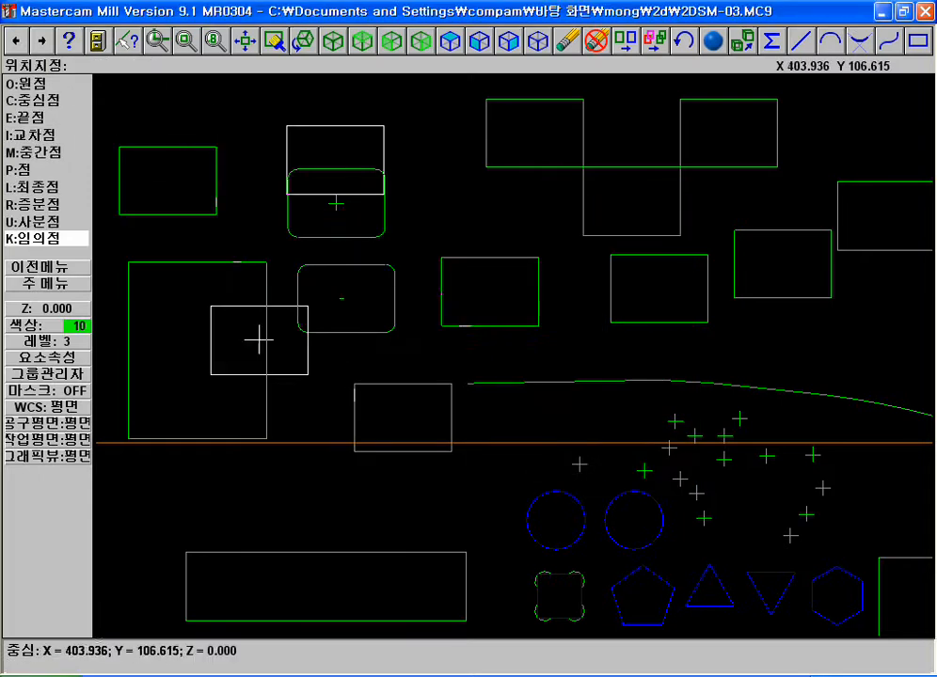
click(223, 355)
click(181, 371)
click(186, 438)
key(Escape)
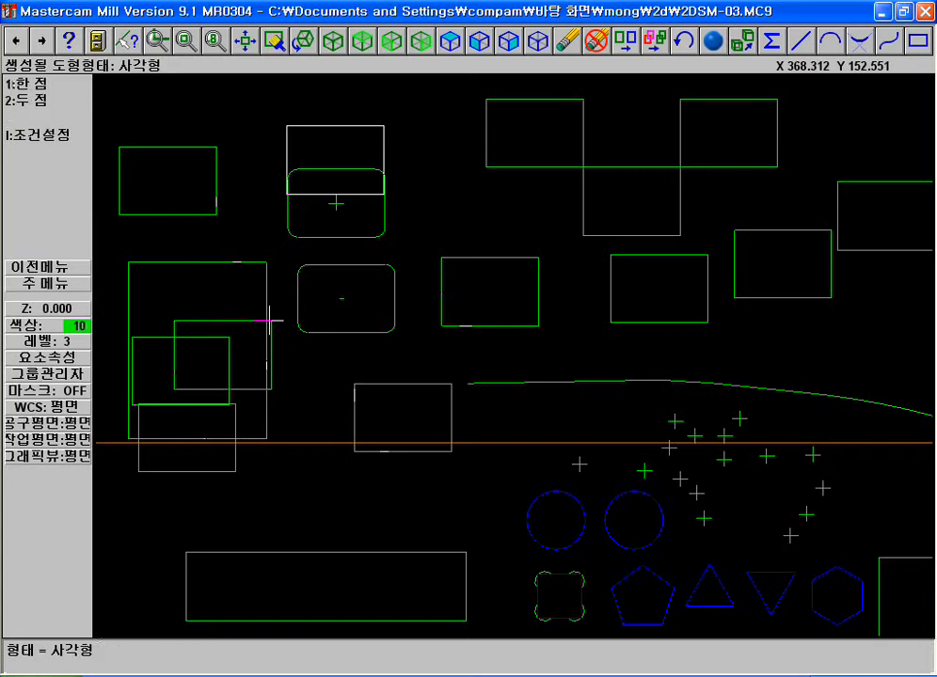
key(Escape)
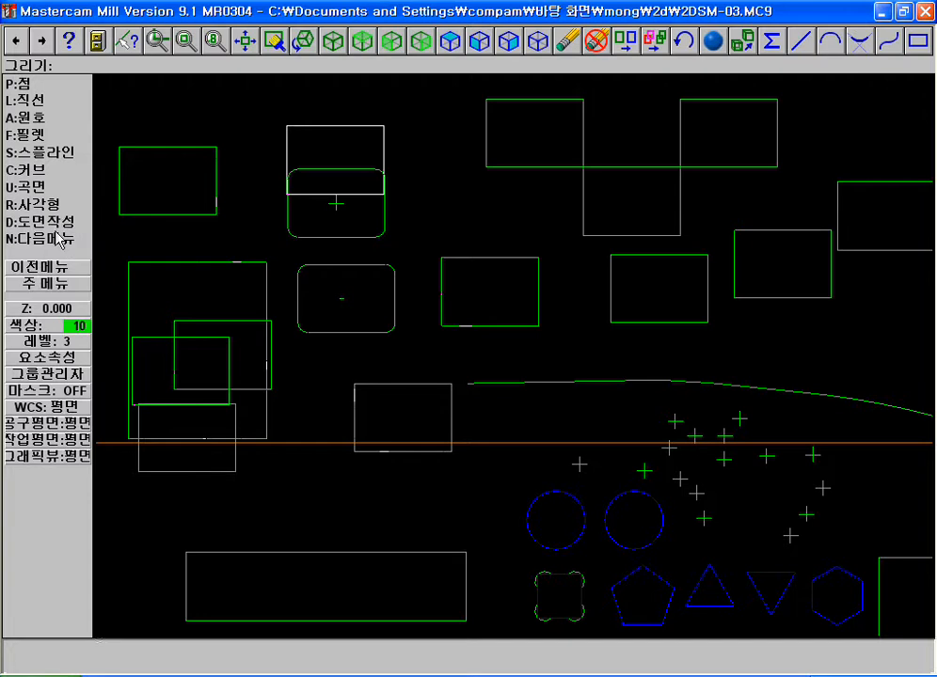
click(54, 227)
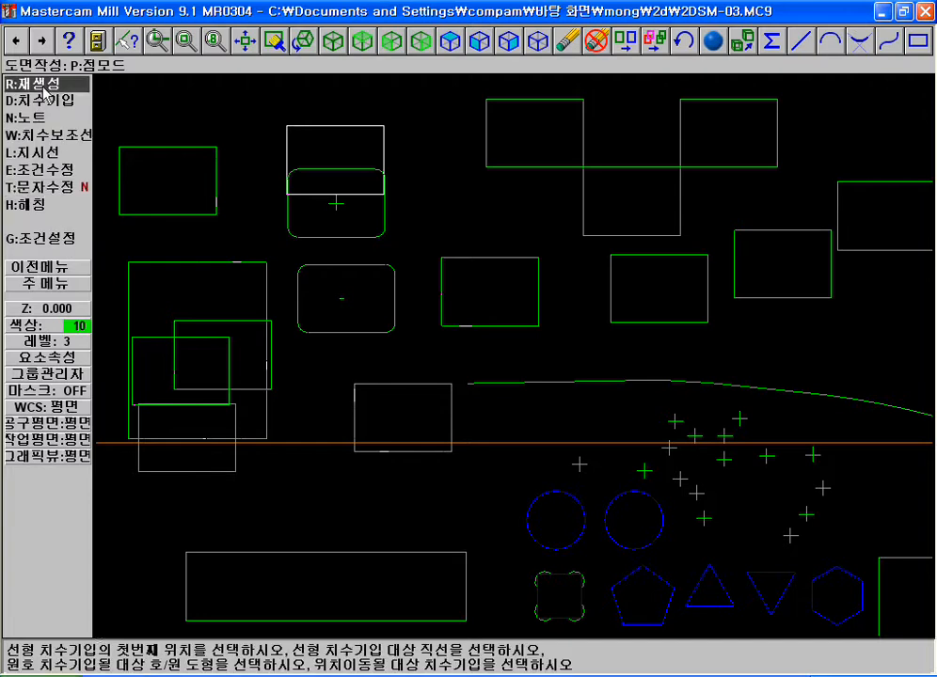
key(F2)
click(131, 160)
click(618, 297)
click(594, 300)
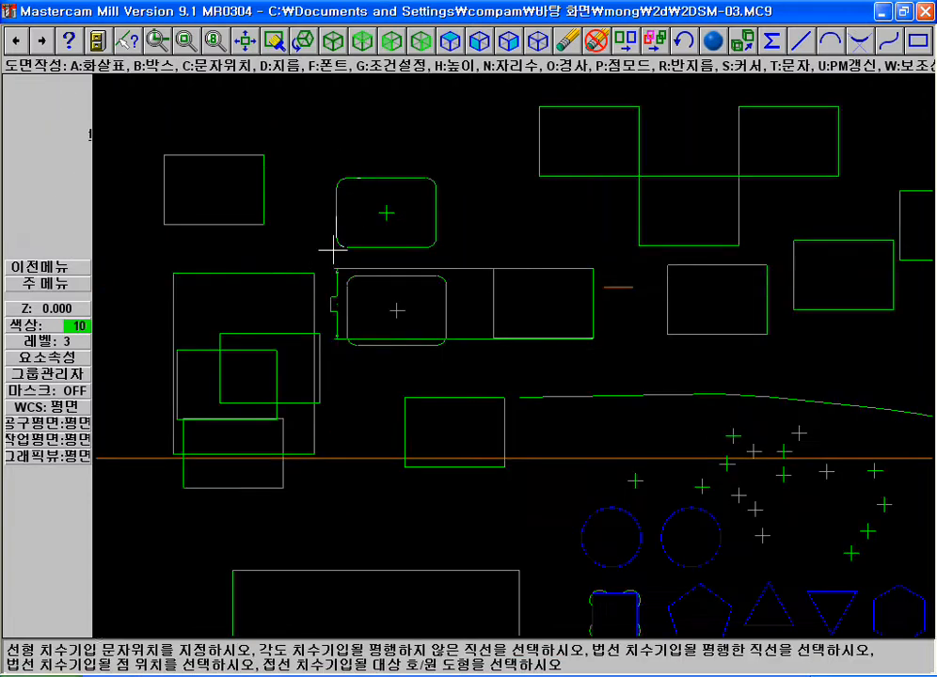
click(443, 310)
key(F1)
key(Escape)
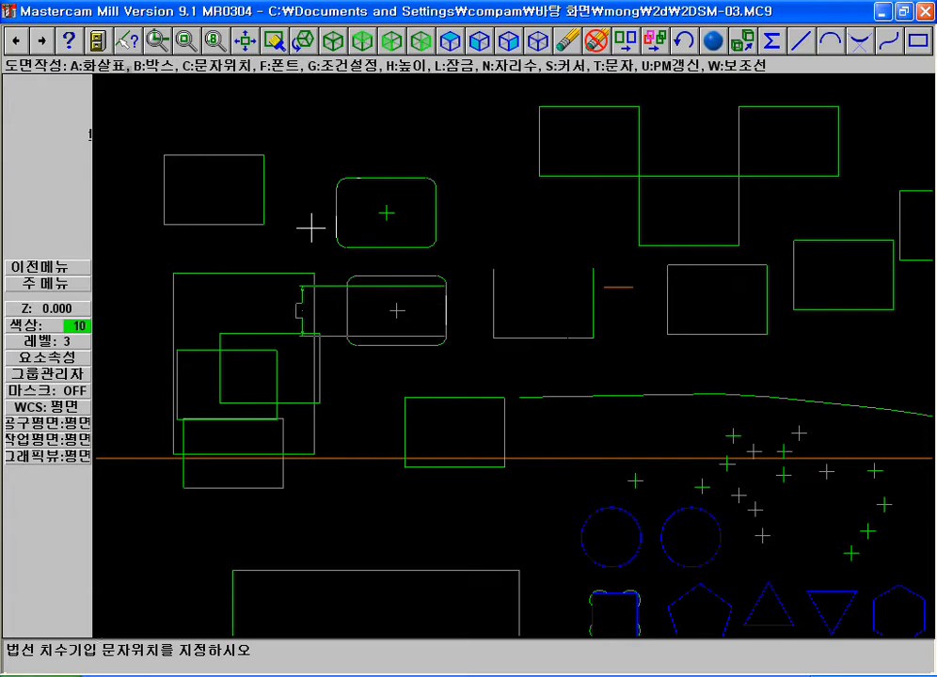
key(Escape)
key(Escape)
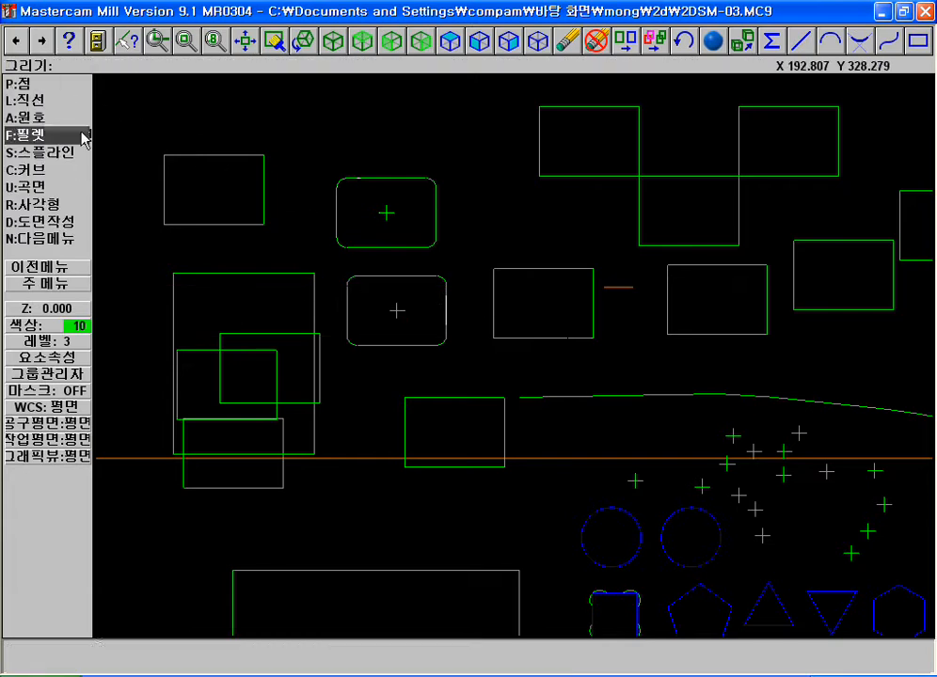
Configure a one-distance chamfer of 6 with trimming turned off
key(F1)
click(251, 147)
click(578, 331)
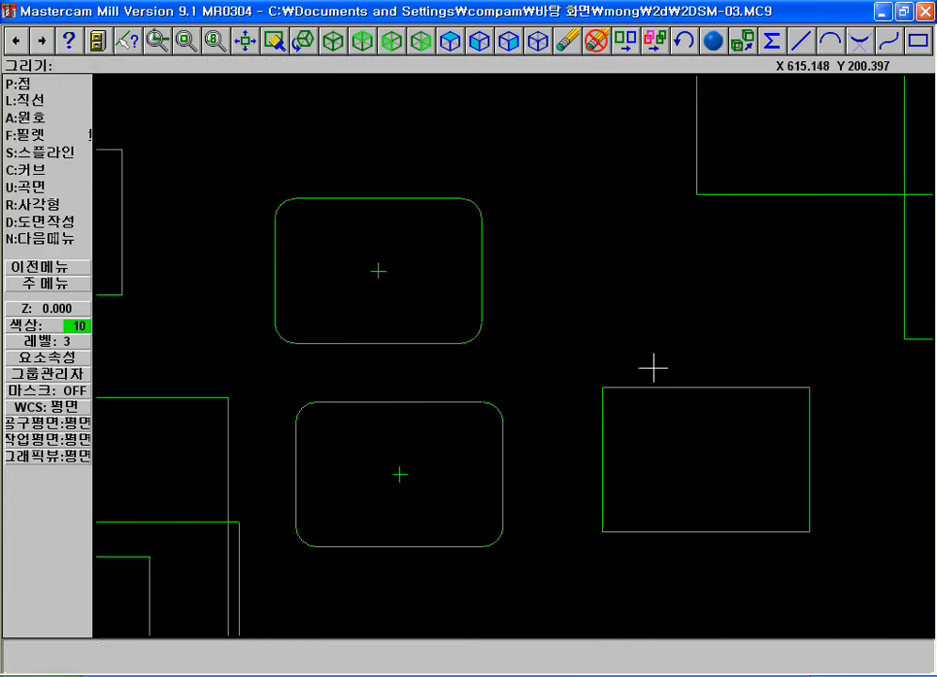
click(53, 224)
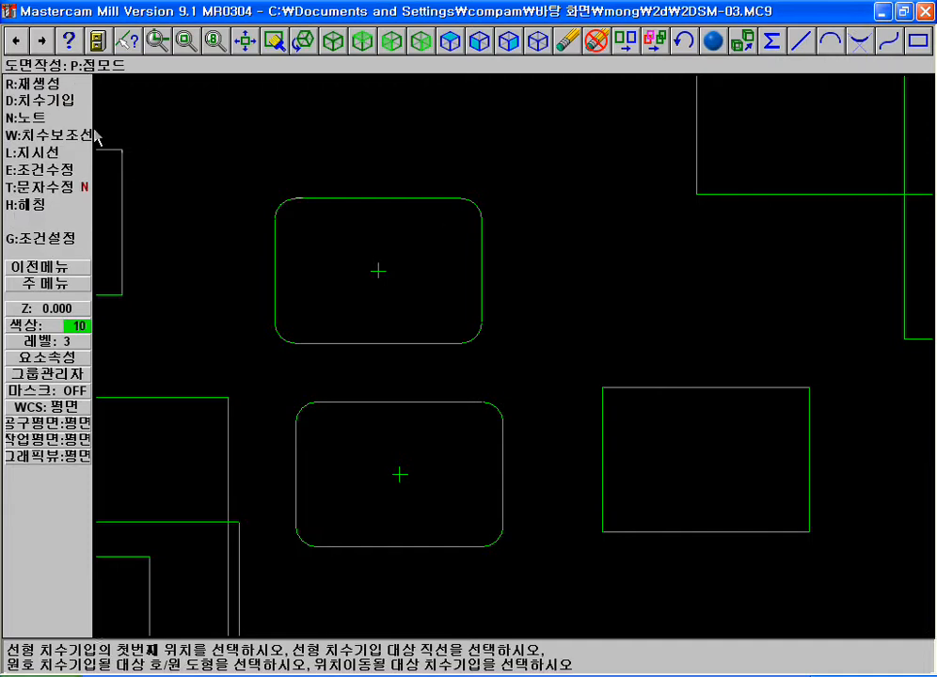
key(Escape)
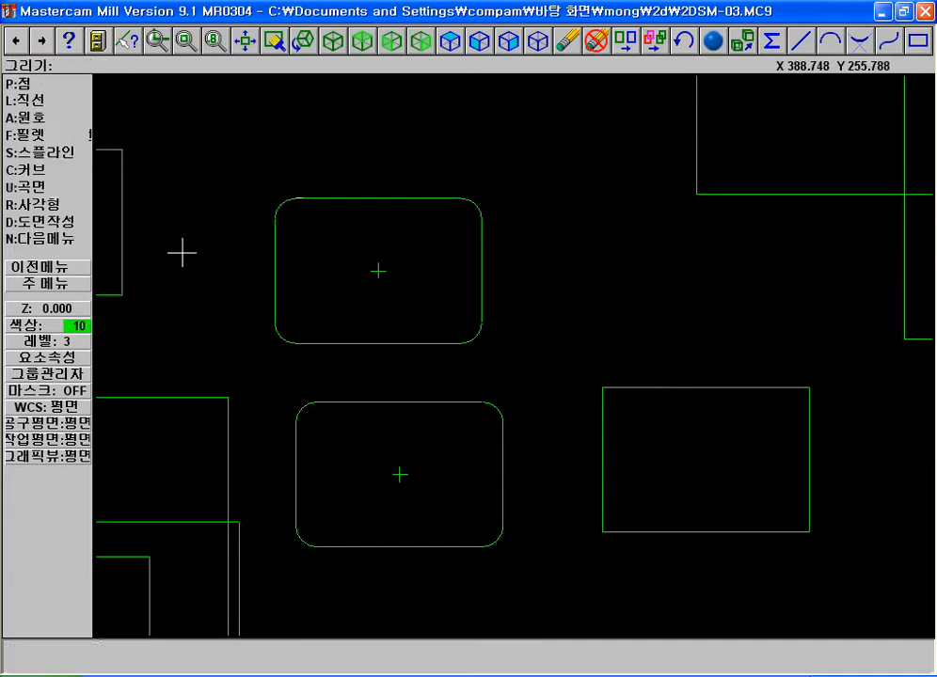
click(47, 238)
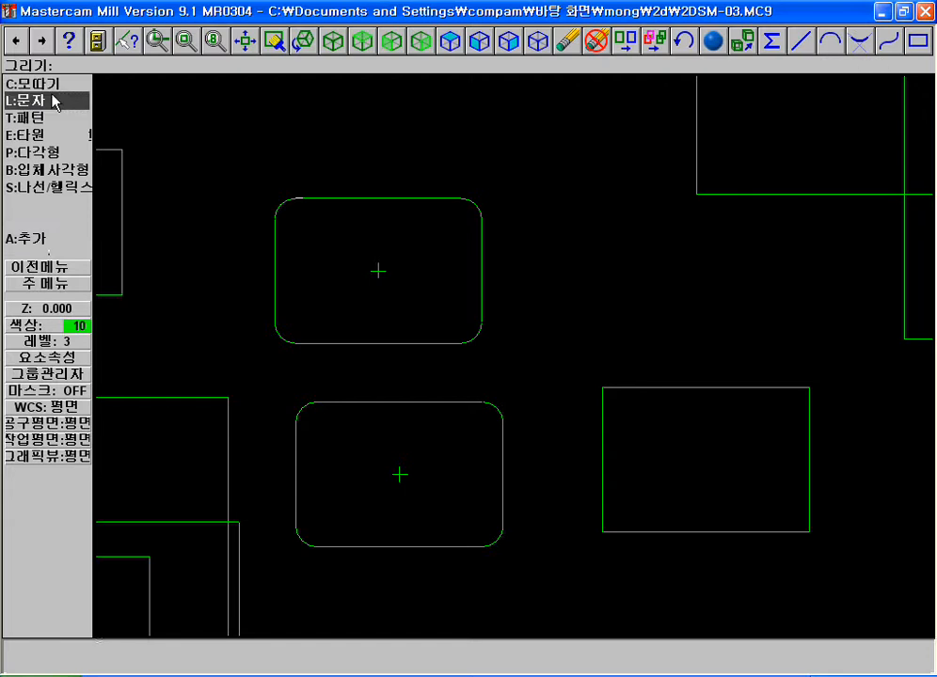
click(52, 87)
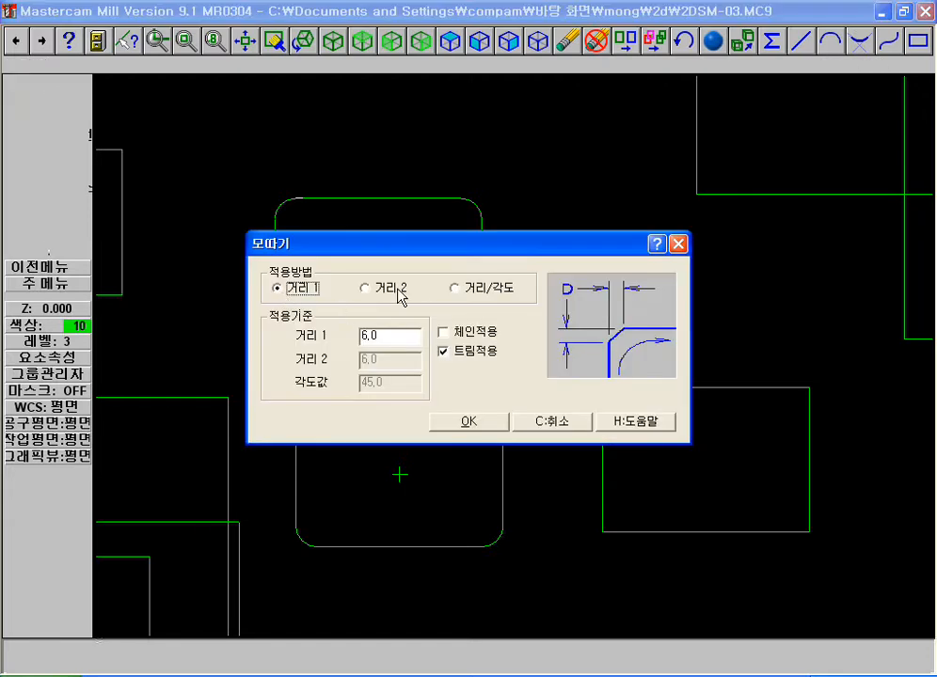
click(368, 288)
click(473, 289)
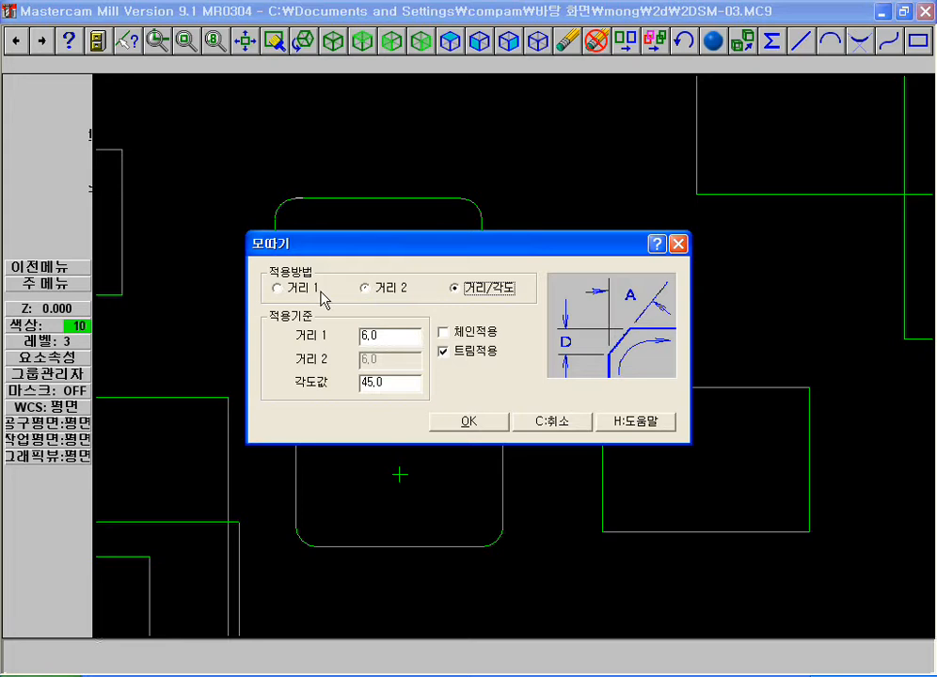
click(301, 289)
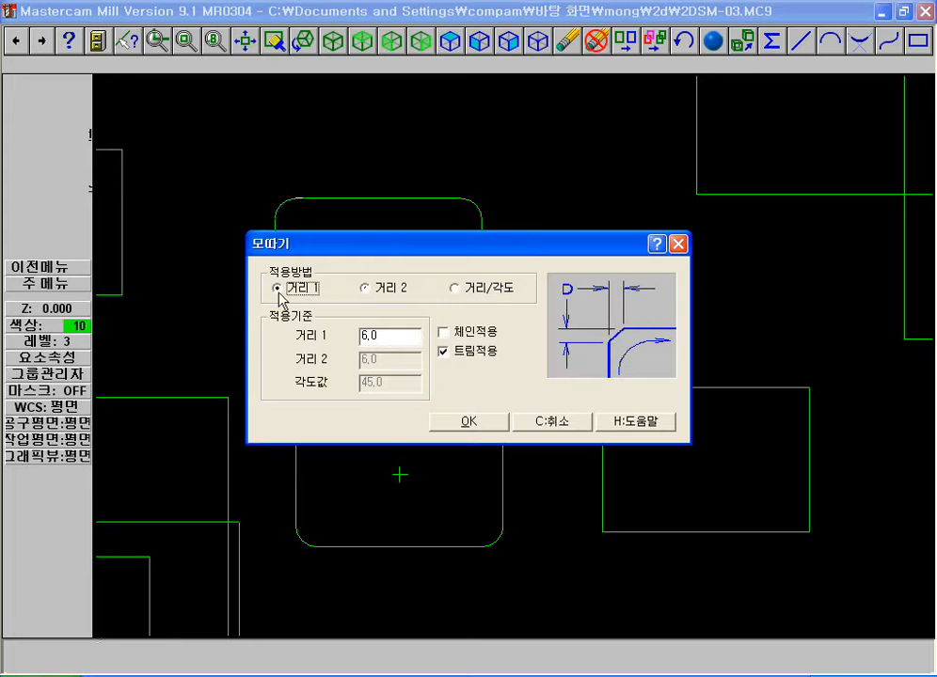
double_click(390, 336)
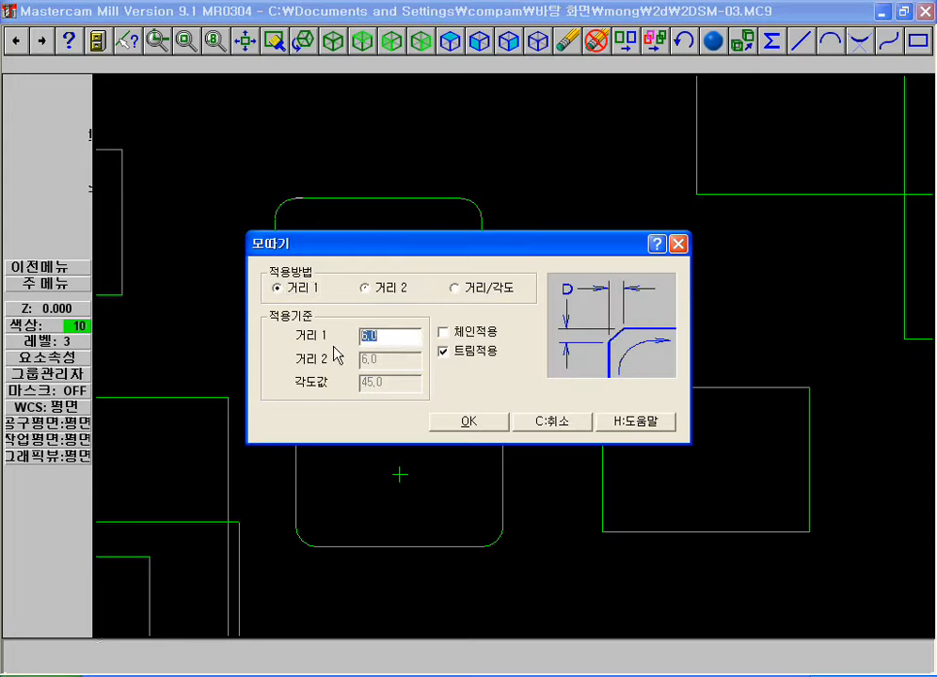
double_click(384, 336)
click(450, 354)
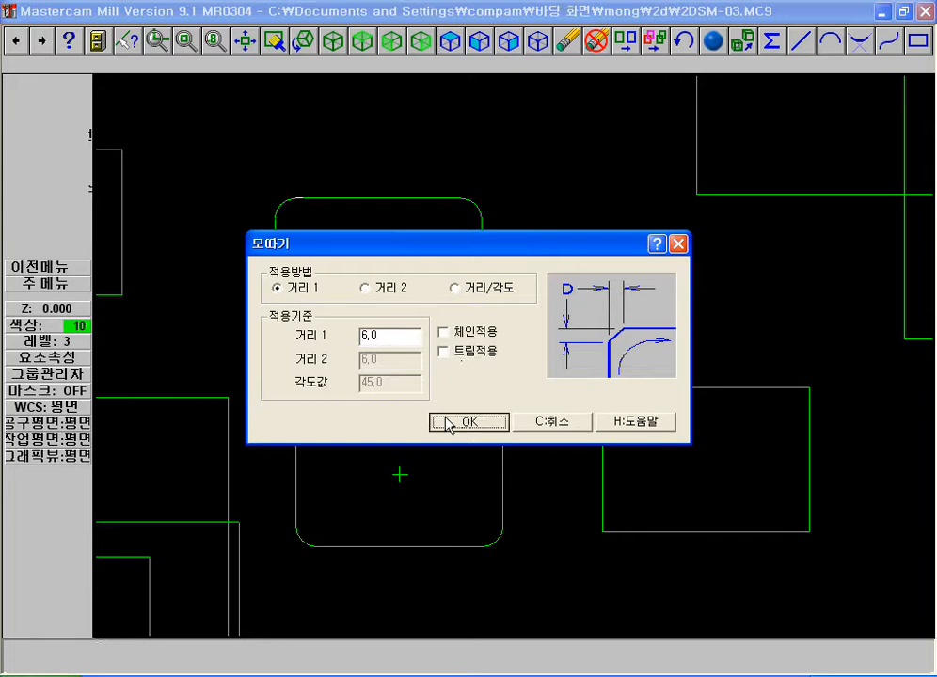
click(446, 425)
Chamfer the upper-left corner of the sharp-cornered rectangle beside the lower rounded one, and inspect the untrimmed corner
click(626, 388)
click(603, 449)
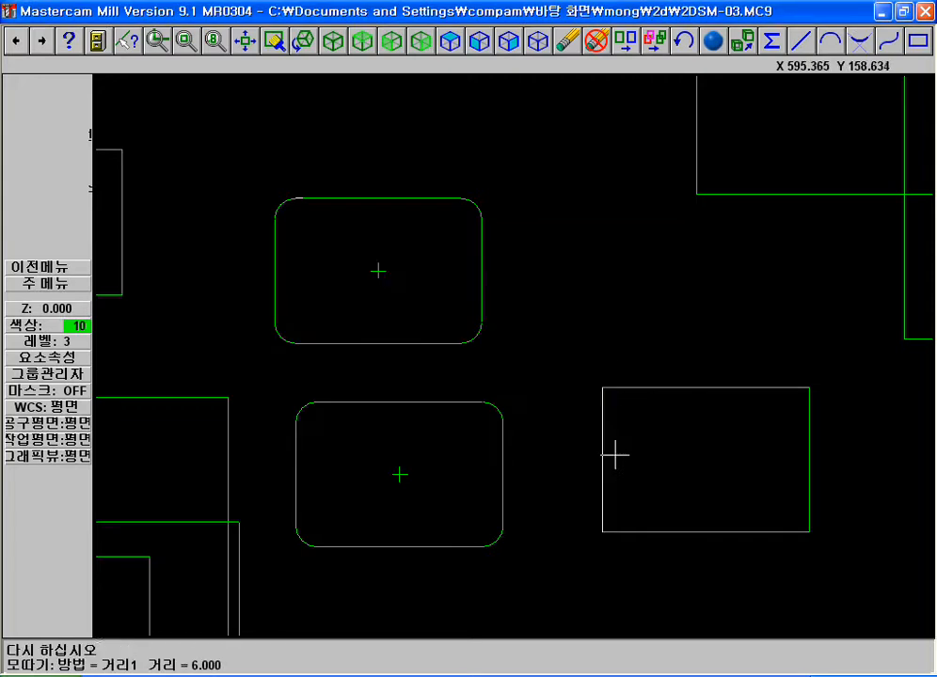
key(F1)
click(568, 372)
click(645, 430)
key(F2)
Chamfer the upper-right corner of the same rectangle by a distance of 6 with trimming turned on
key(F1)
click(701, 363)
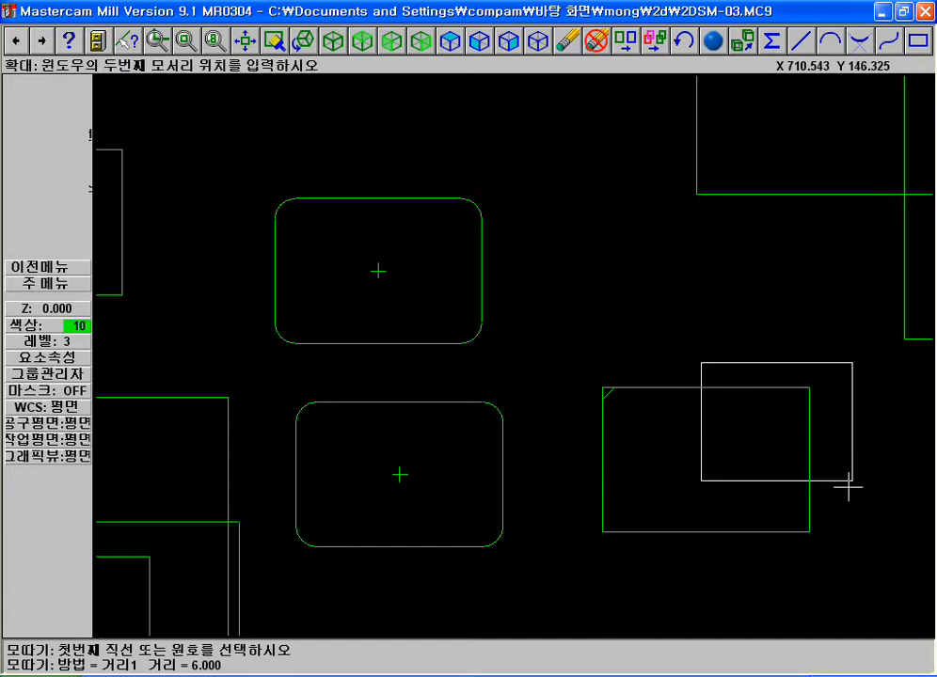
click(854, 474)
key(Escape)
click(58, 84)
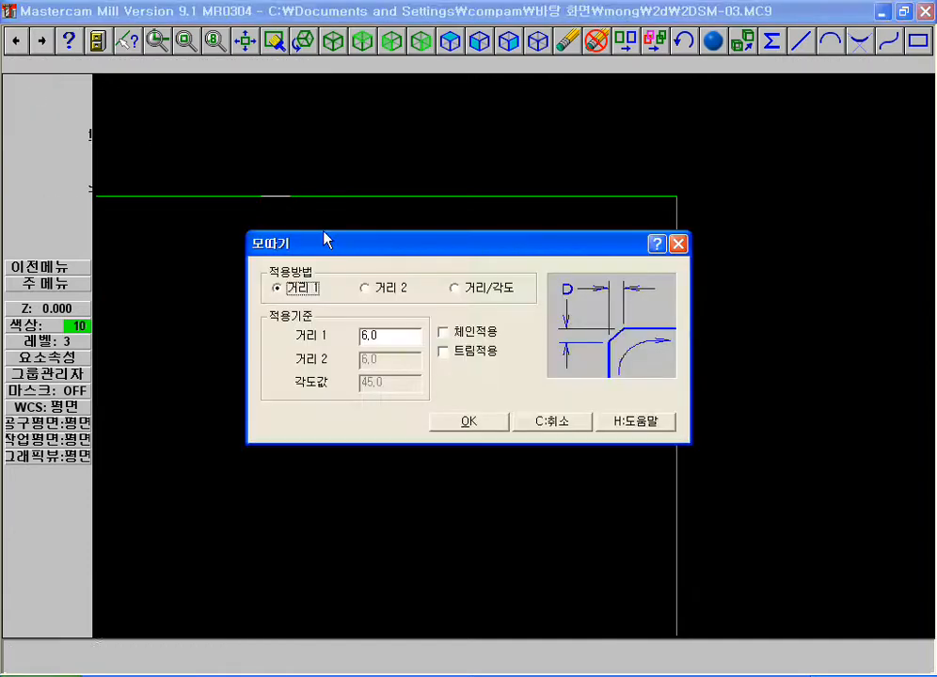
click(443, 351)
click(498, 422)
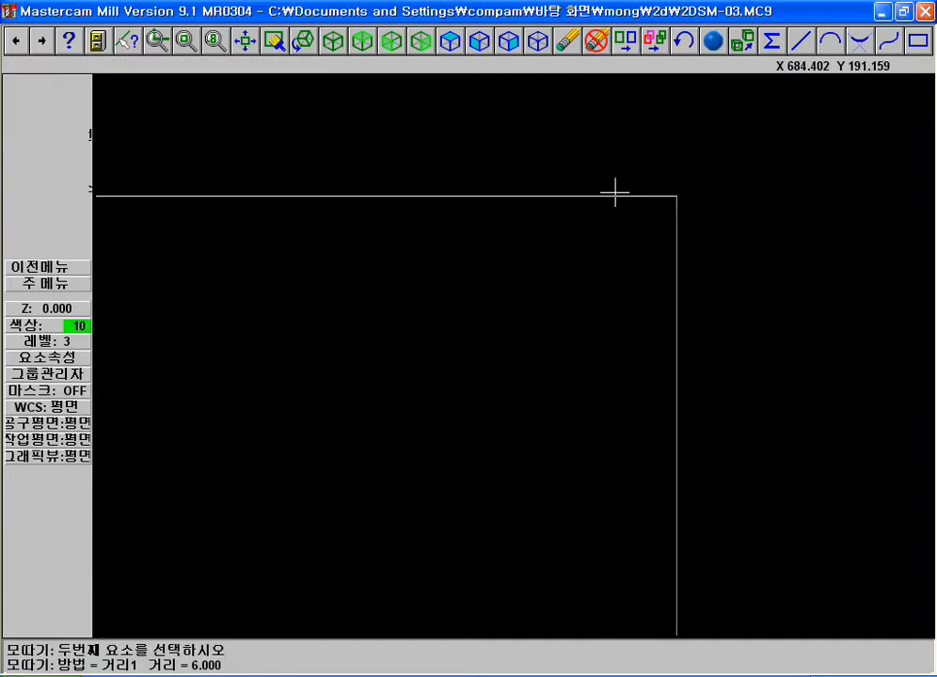
click(674, 269)
click(610, 201)
key(F2)
key(Escape)
Configure a two-distance chamfer with a first distance of 10, a second distance of 5 and trimming on
key(c)
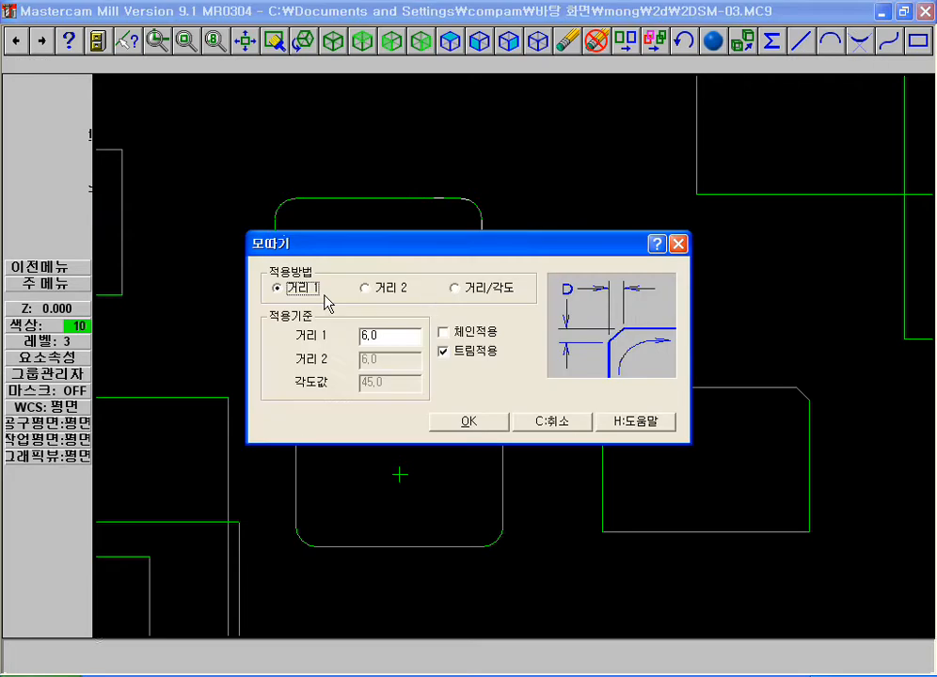
click(386, 289)
click(476, 420)
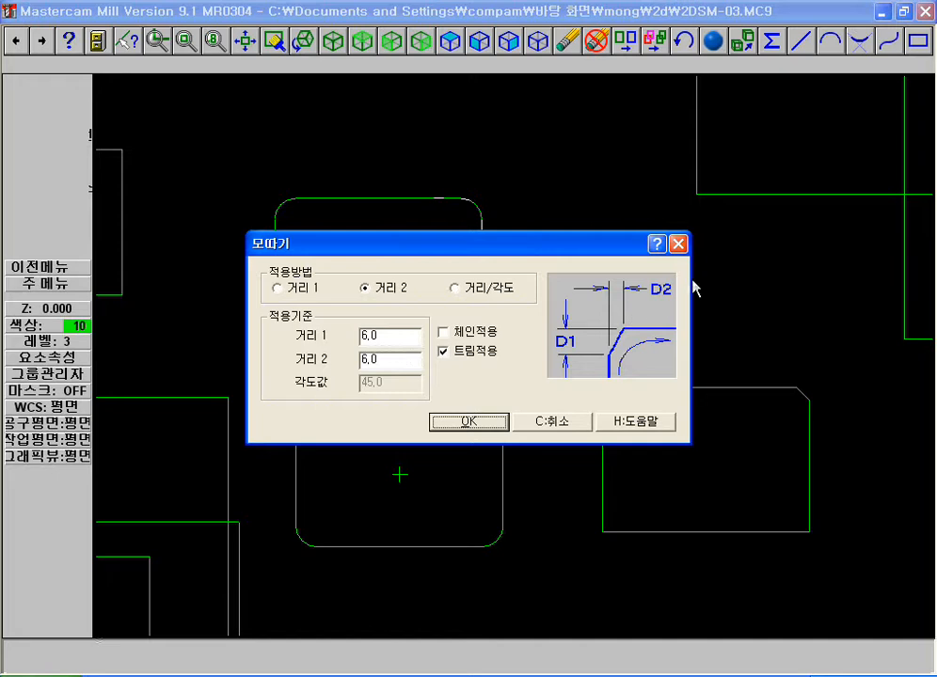
double_click(388, 334)
text(5)
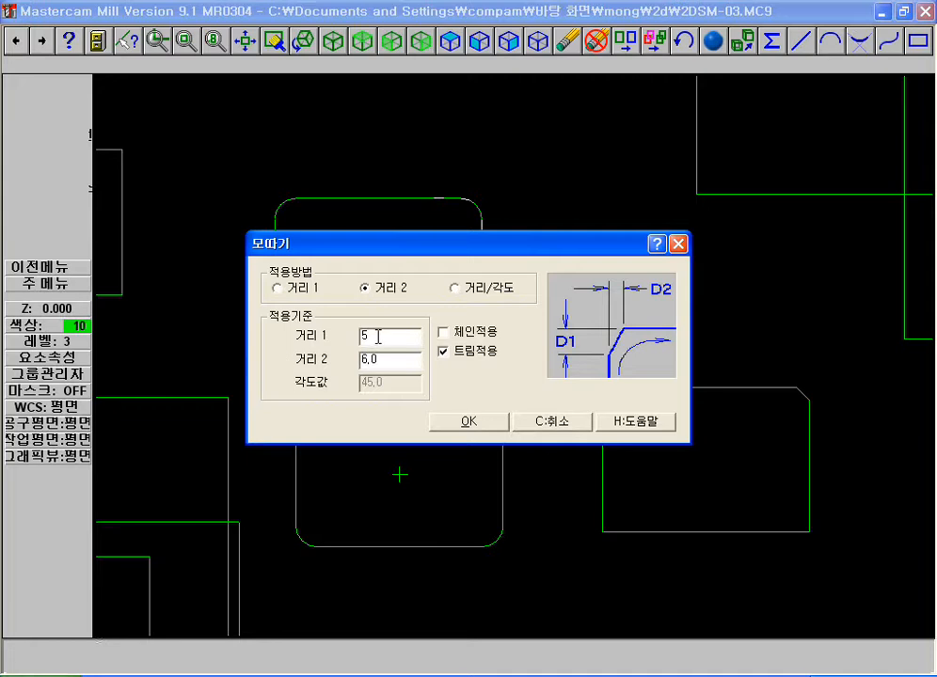
text(5)
click(461, 422)
Chamfer the lower-left corner of the partly chamfered rectangle, with 10 along the vertical edge and 5 along the bottom edge
click(608, 513)
click(680, 530)
key(F1)
click(566, 483)
click(640, 554)
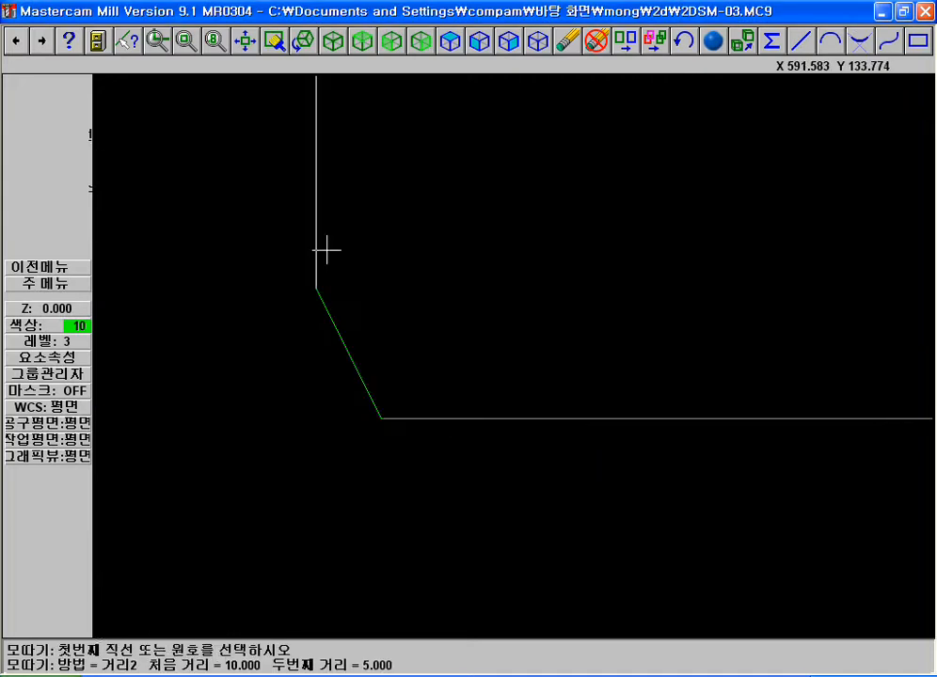
Reopen the chamfer settings and move the dialog aside to compare the two-distance diagram with the lower-left chamfer
key(Escape)
key(Escape)
key(Escape)
click(56, 97)
click(75, 241)
click(33, 84)
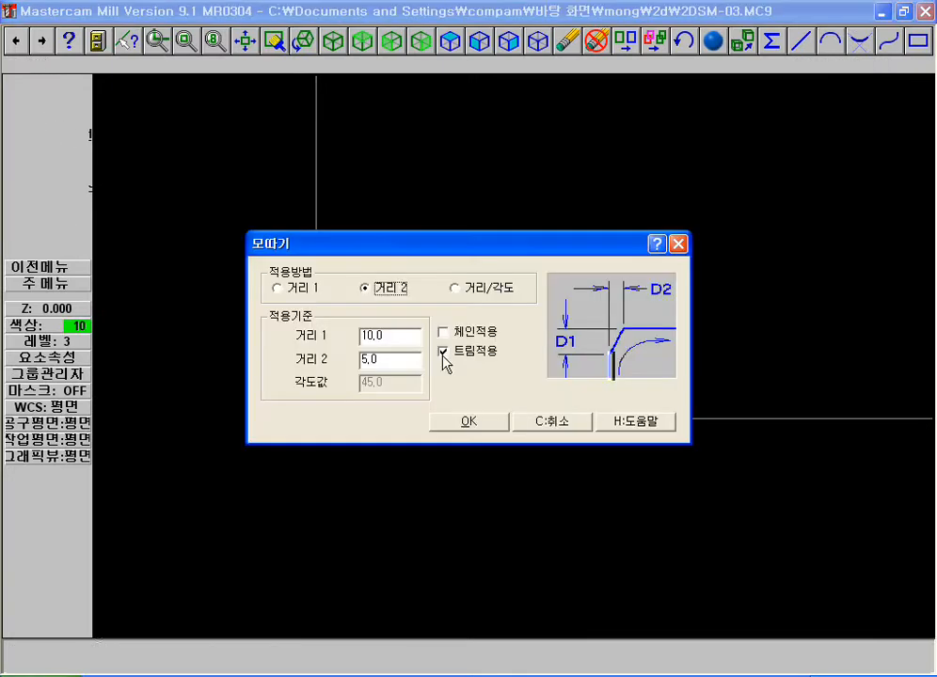
double_click(374, 340)
drag(407, 250, 477, 36)
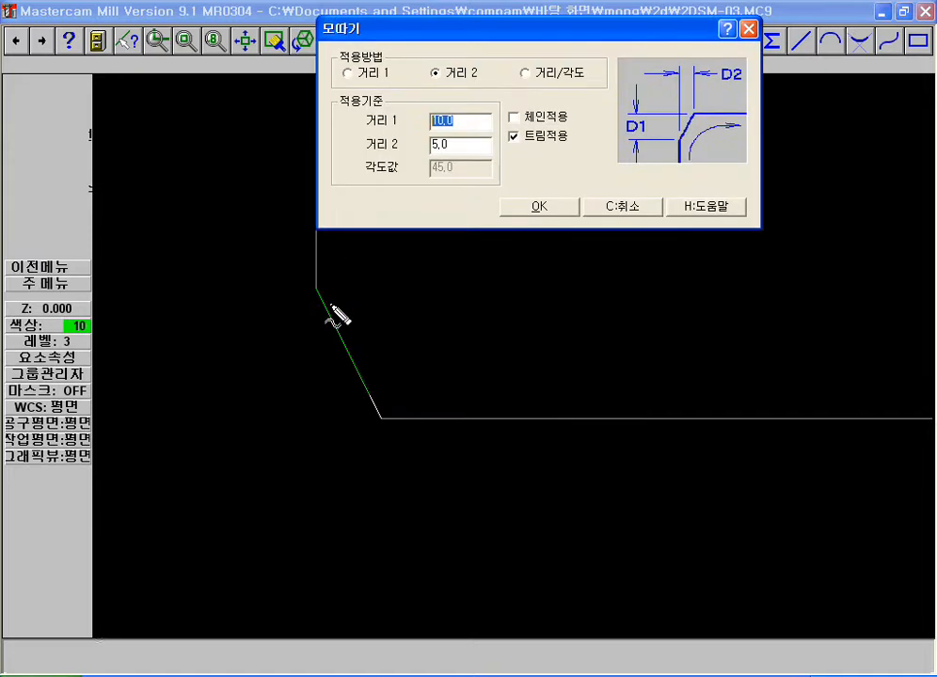
mouse_move(316, 287)
mouse_down()
mouse_move(323, 427)
mouse_move(318, 260)
mouse_move(318, 431)
mouse_move(387, 432)
mouse_move(366, 447)
mouse_move(348, 435)
mouse_up()
key(Escape)
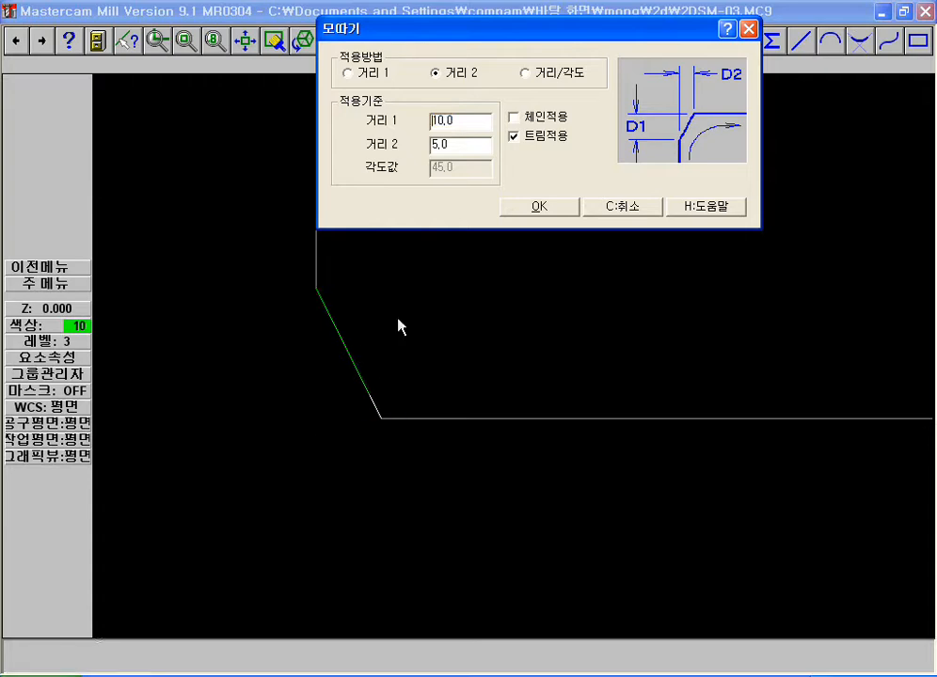
Configure a distance/angle chamfer with a distance of 6 and an angle of 30
click(531, 73)
drag(445, 125, 295, 115)
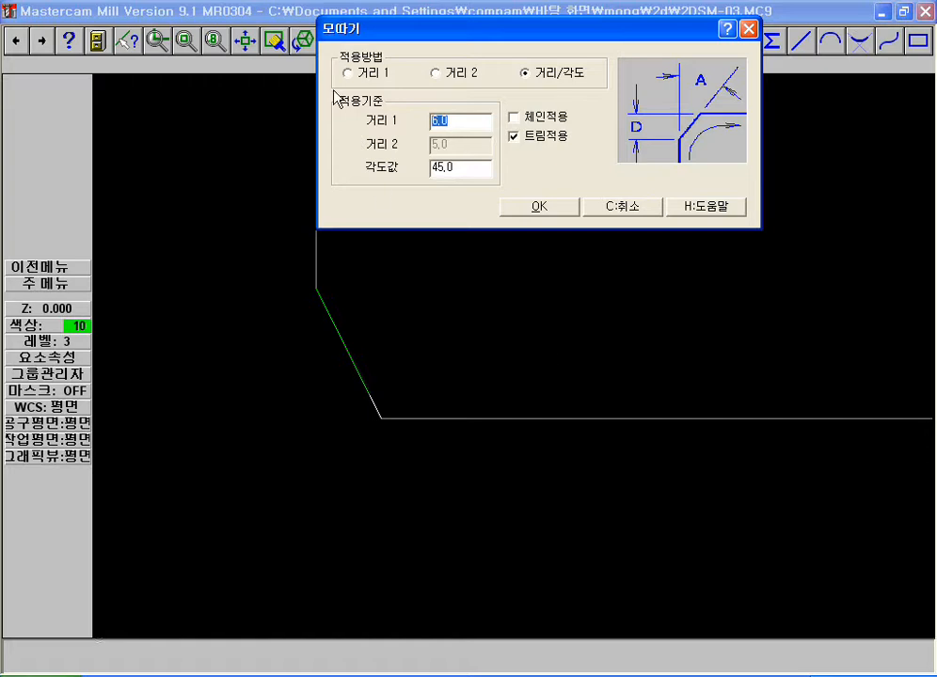
drag(454, 170, 298, 153)
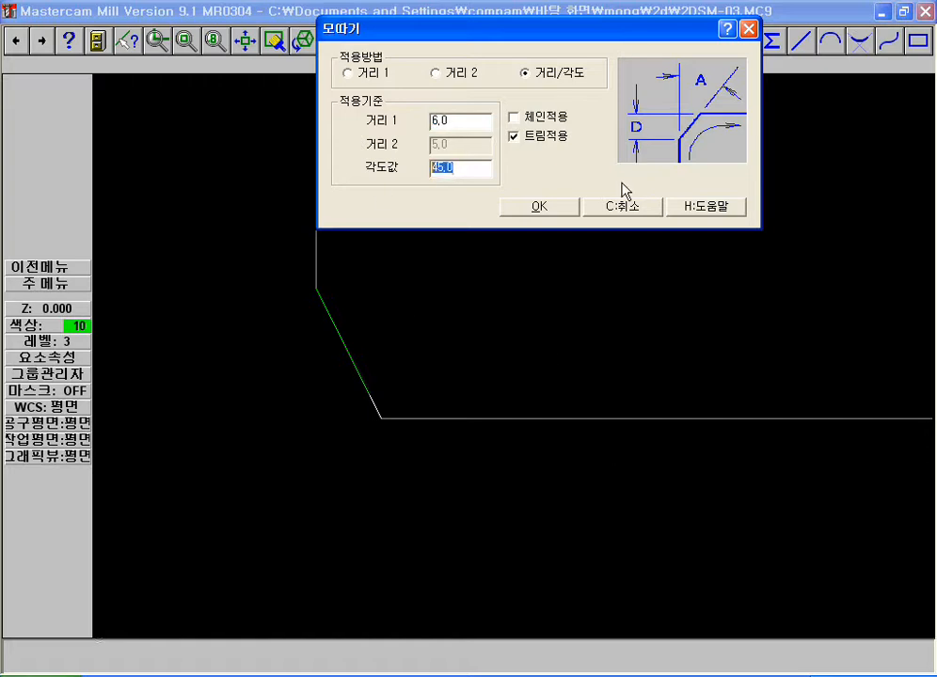
text(3)
click(550, 205)
Chamfer the same rectangle's lower-right corner, using the bottom edge as the first line and the vertical edge as the second
key(F1)
click(711, 464)
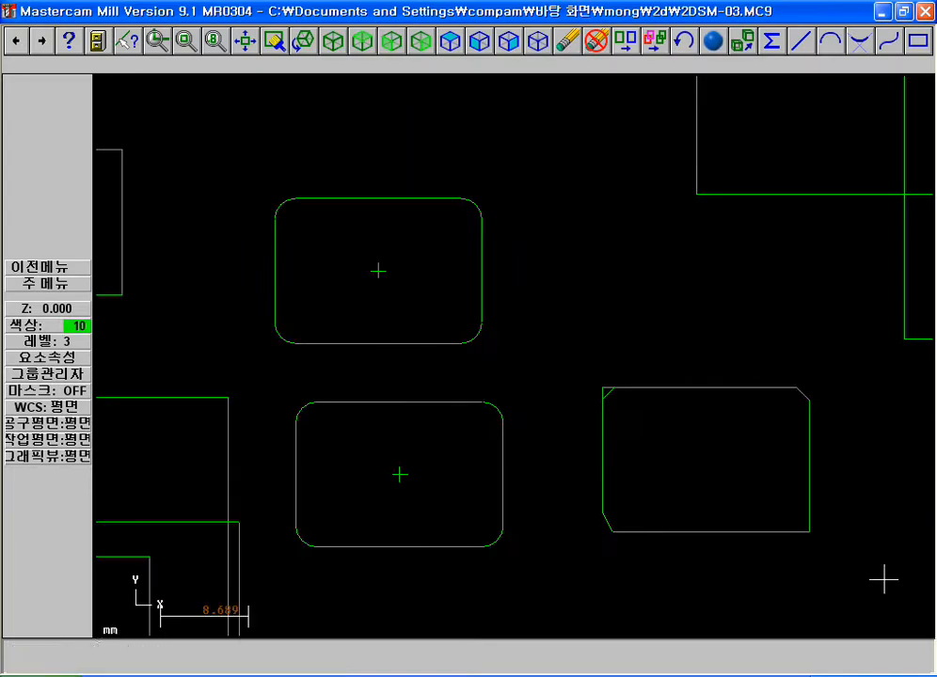
click(786, 523)
click(518, 412)
click(569, 337)
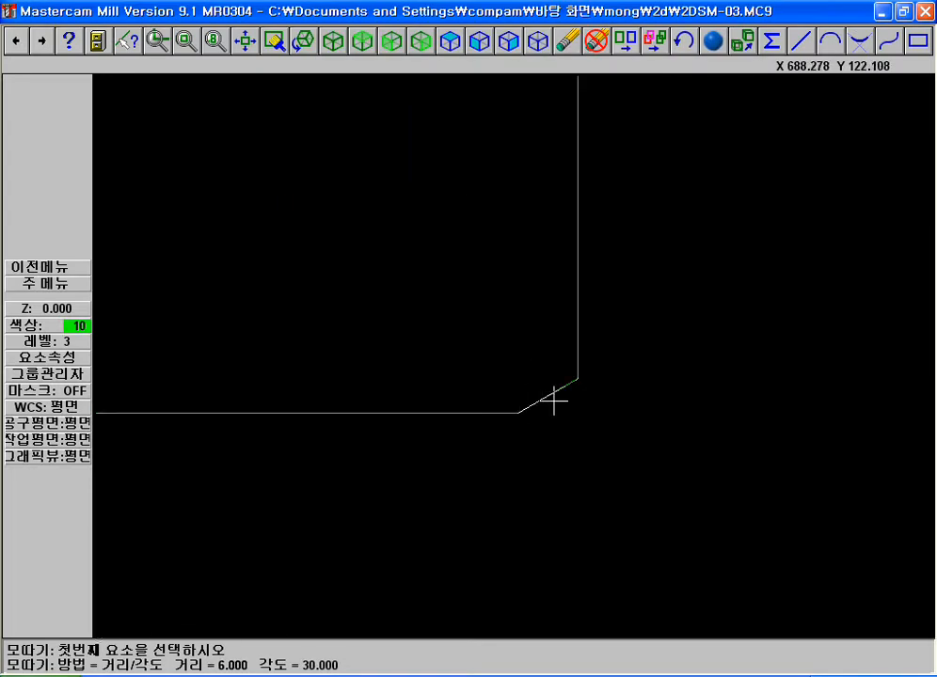
Measure the distance from the edges' theoretical intersection to the chamfer's endpoint on the bottom edge
key(Escape)
key(Escape)
key(a)
key(b)
key(i)
click(581, 348)
click(495, 412)
key(e)
click(517, 414)
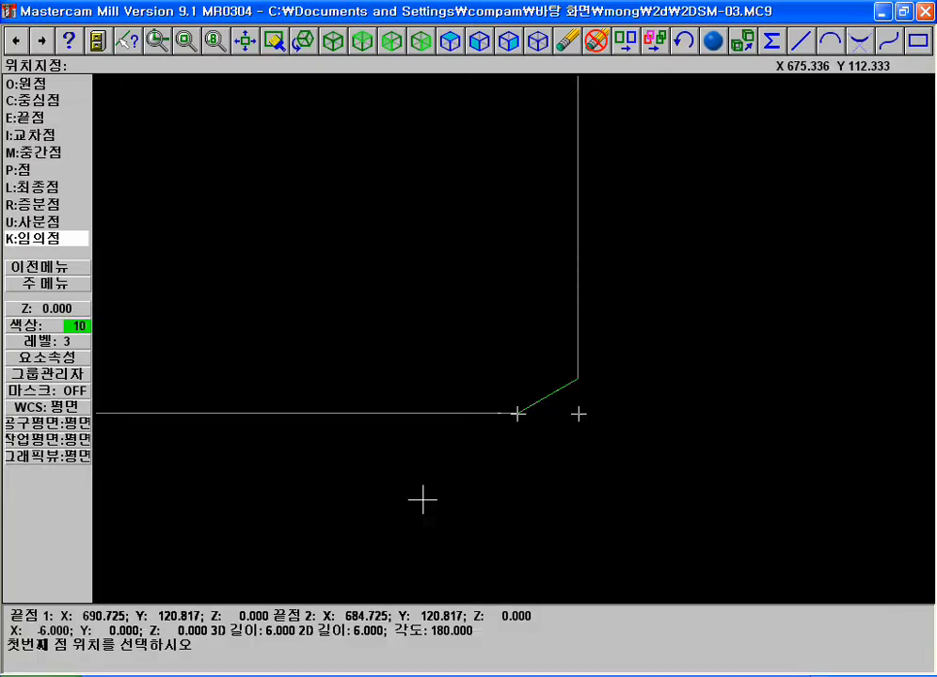
key(Escape)
Measure the angle between the lower-right chamfer line and the rectangle's bottom edge
key(F4)
key(a)
click(540, 395)
click(498, 413)
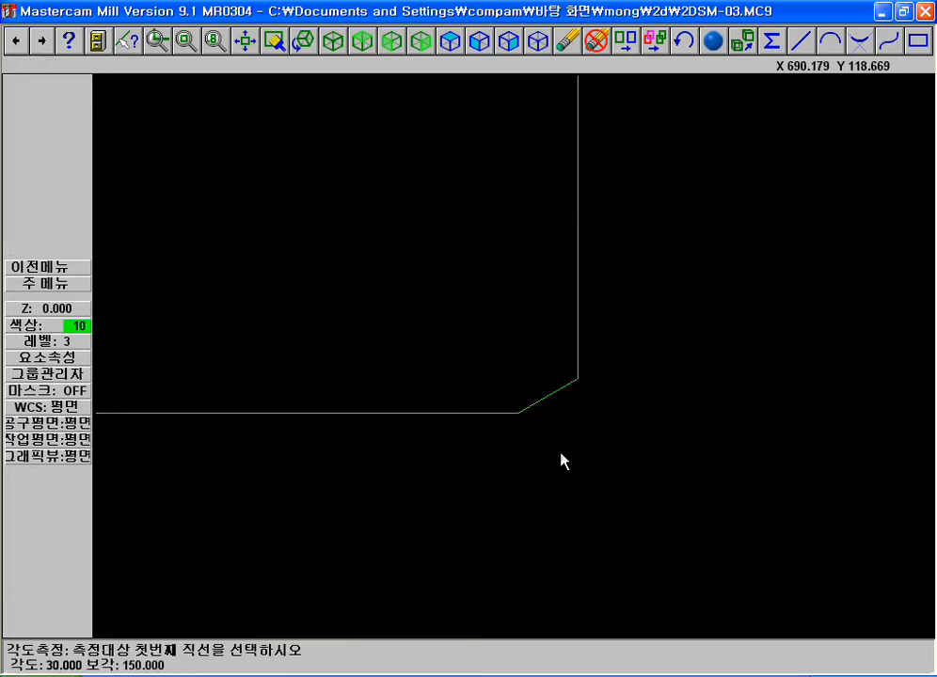
key(Escape)
key(c)
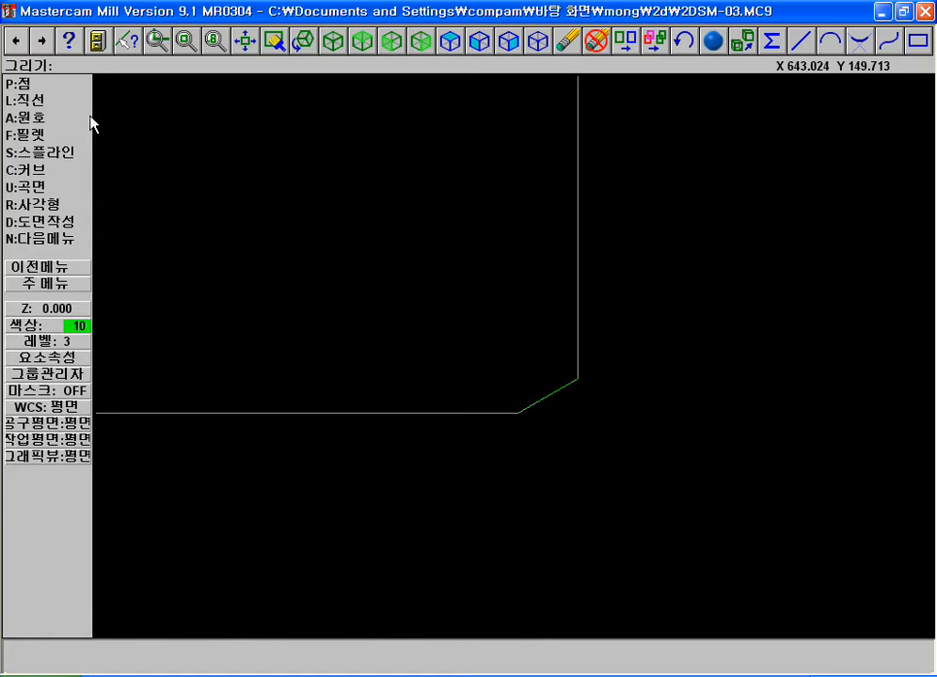
key(Escape)
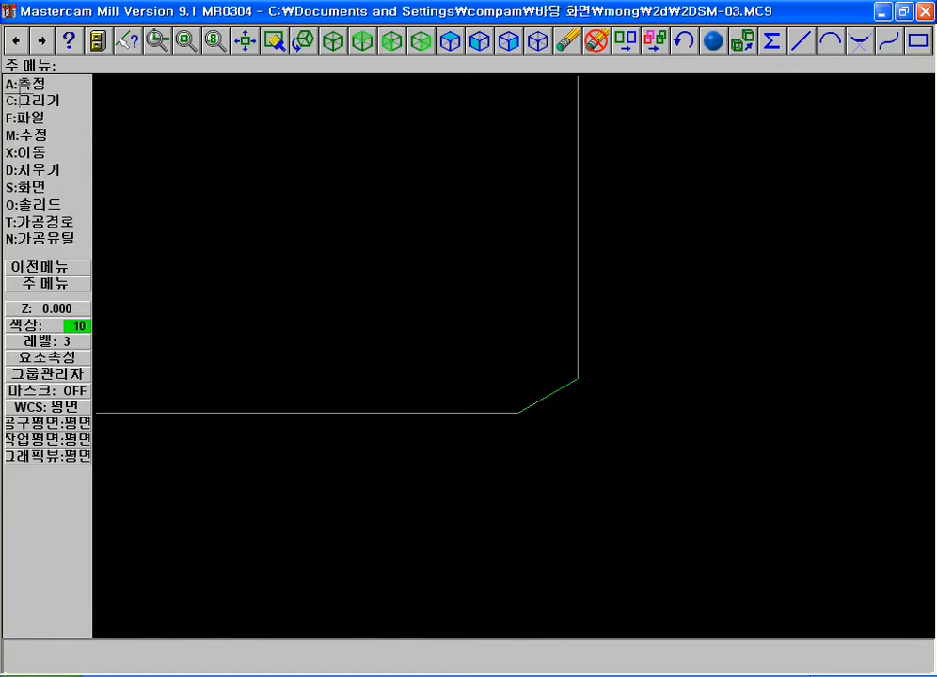
key(c)
click(59, 239)
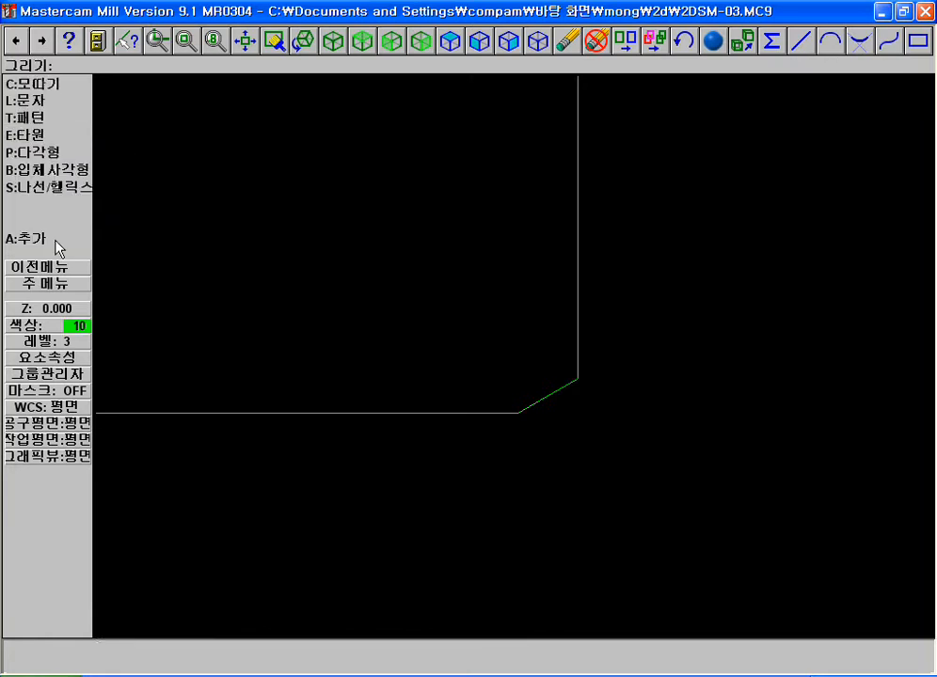
click(52, 103)
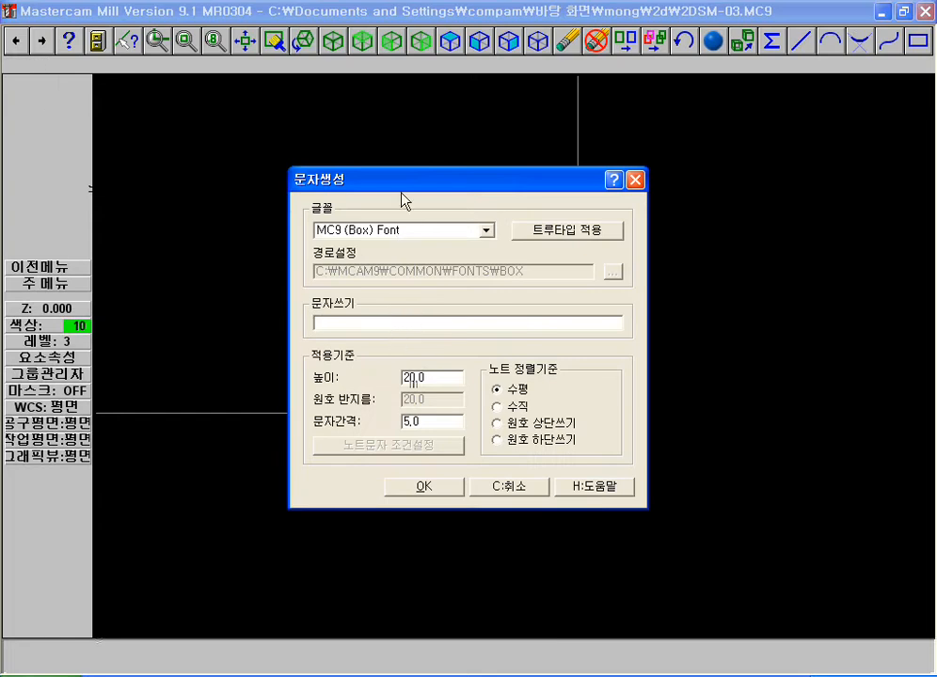
click(516, 491)
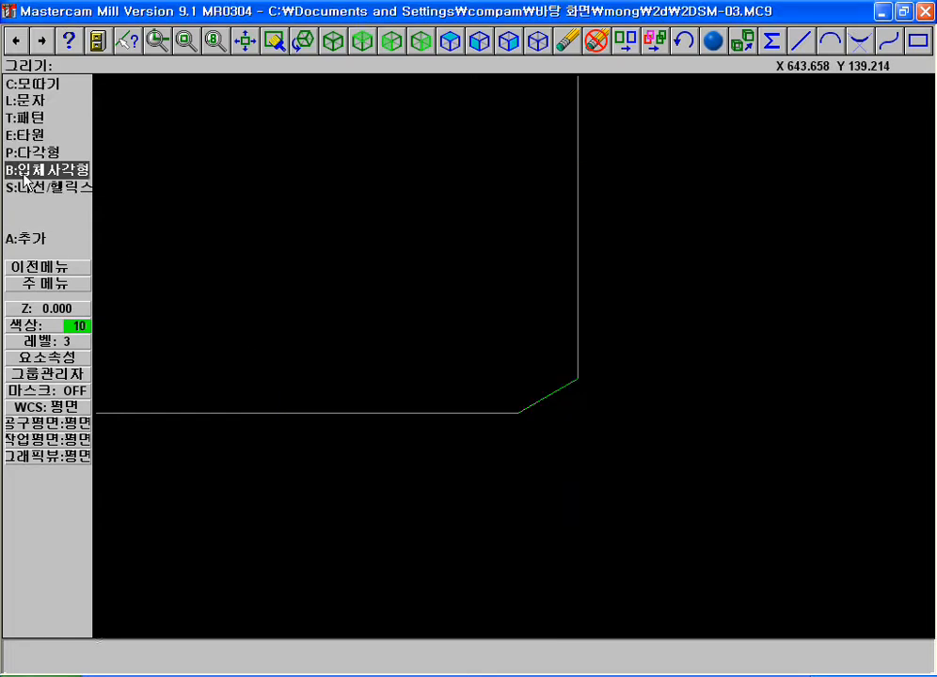
Dimension the bottom edge of the second plain rectangle to the right of the chamfered one, placing the dimension below it
click(41, 266)
click(41, 223)
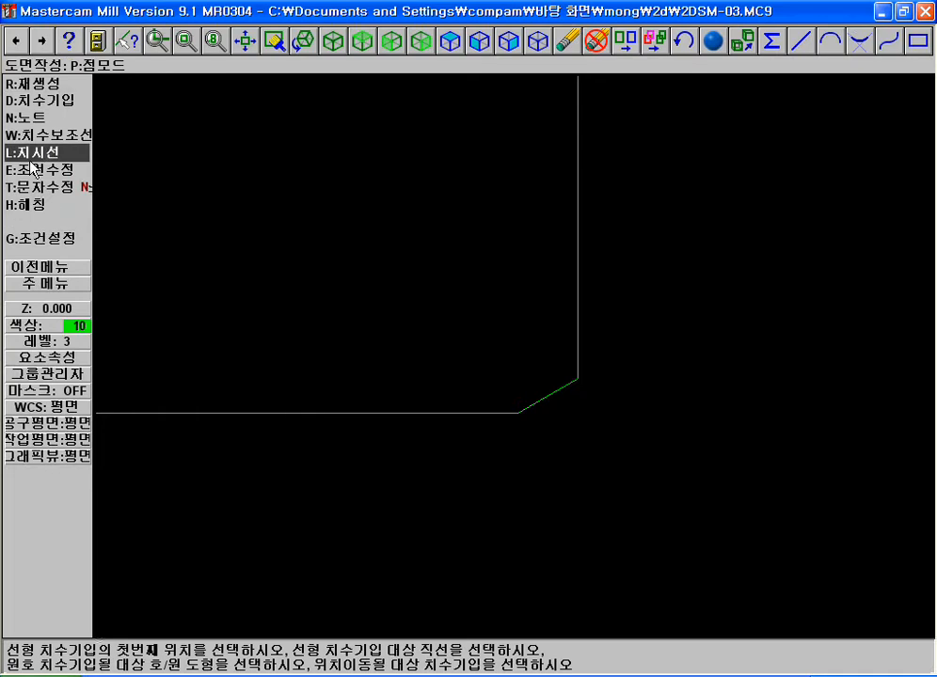
key(F2)
key(F2)
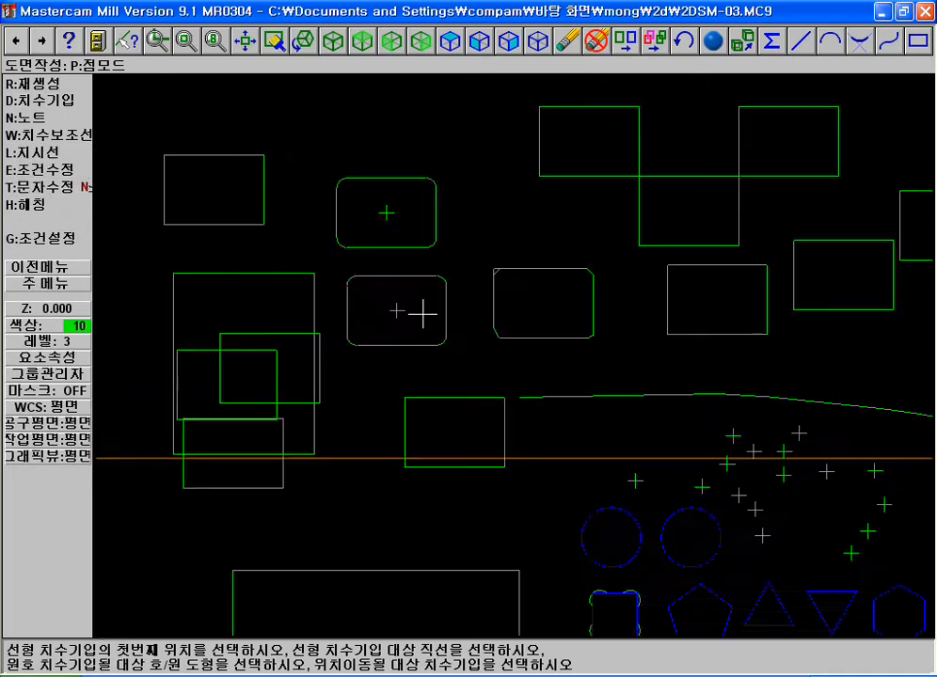
key(F1)
key(F2)
click(330, 158)
click(675, 304)
click(673, 287)
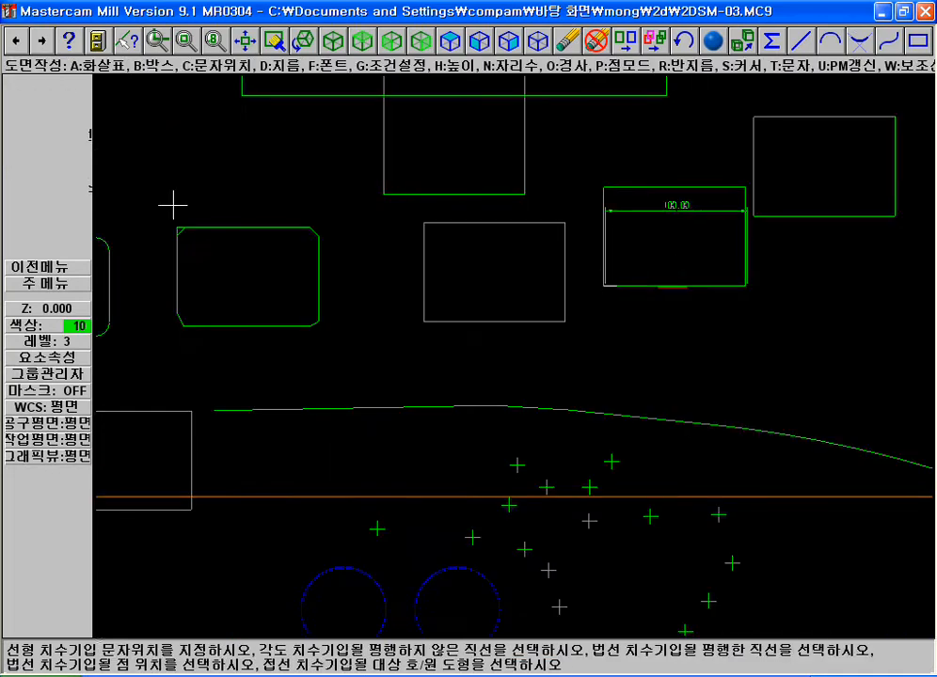
click(528, 354)
Inspect the entity properties of the linear dimension below the rectangle
key(F4)
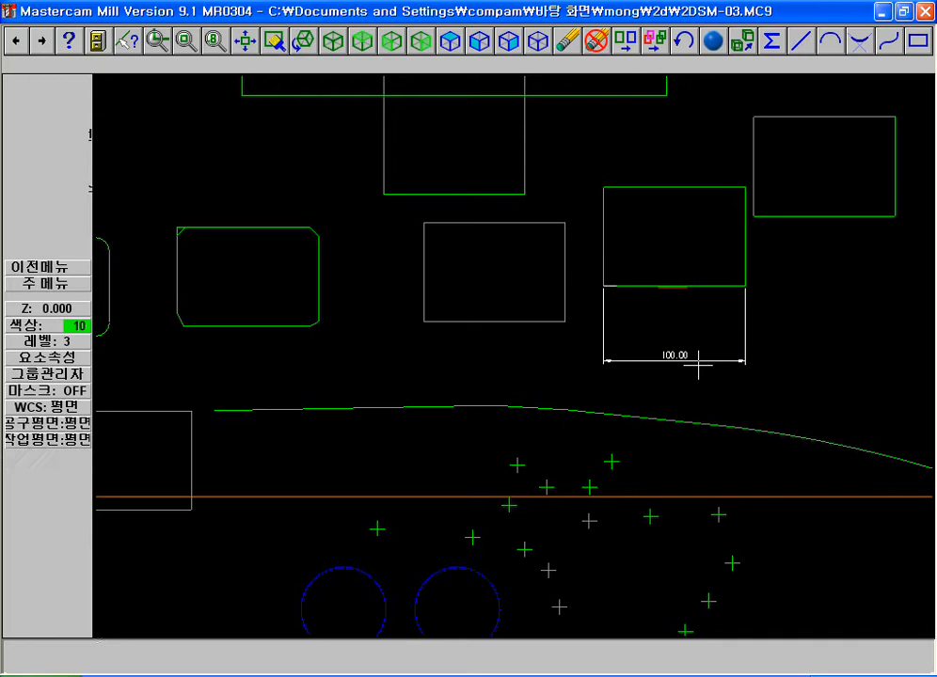
click(651, 366)
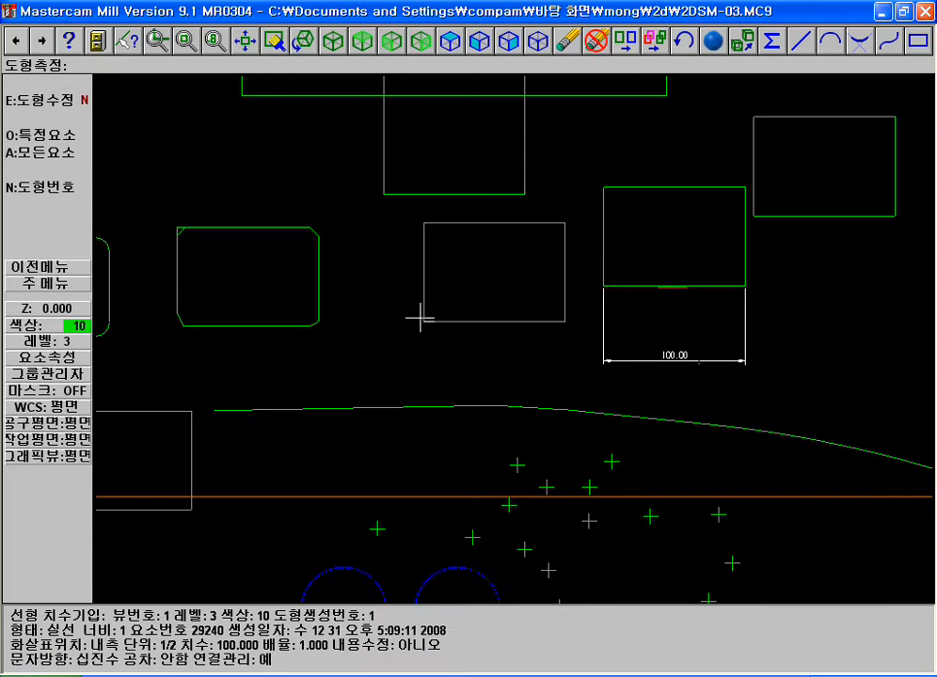
key(Escape)
Delete the linear dimension below the rectangle and return to the main command level
key(F5)
click(675, 355)
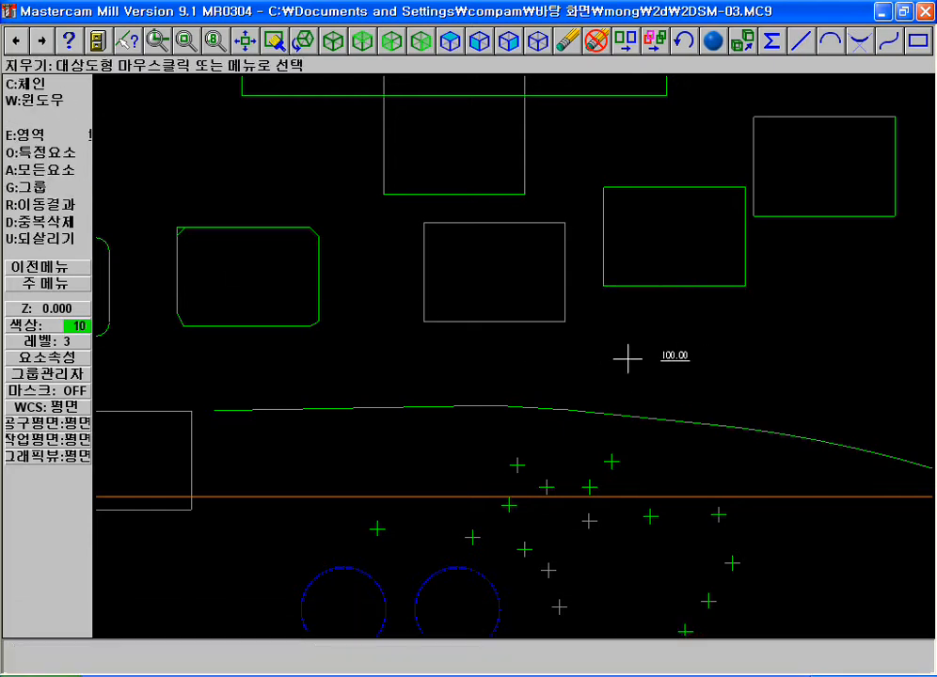
key(Escape)
key(Escape)
key(Escape)
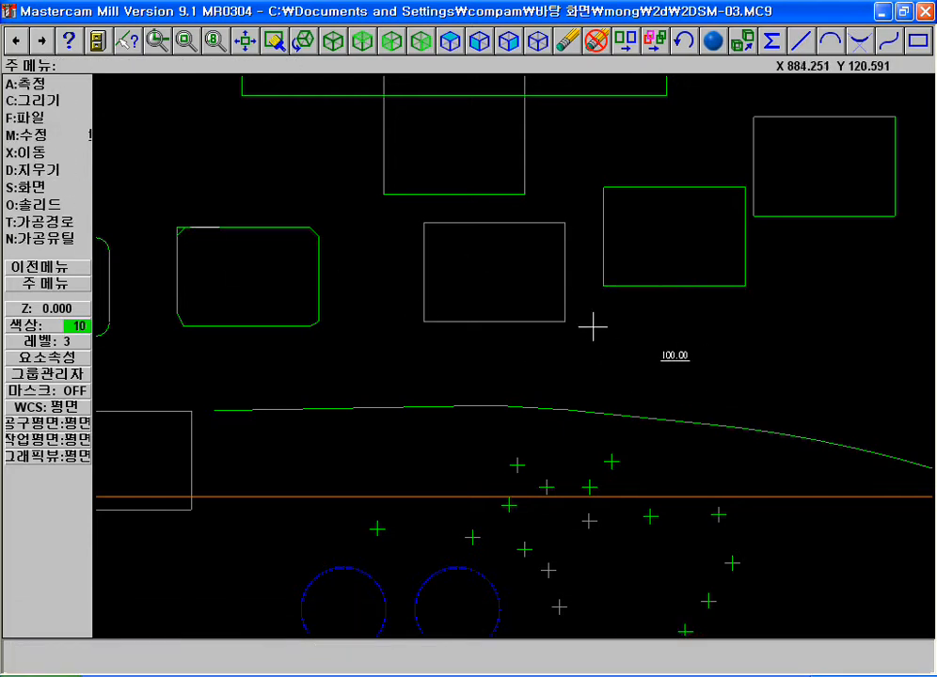
Open the letter creation settings and choose MC9 (Box) Font
key(F1)
click(582, 289)
click(753, 386)
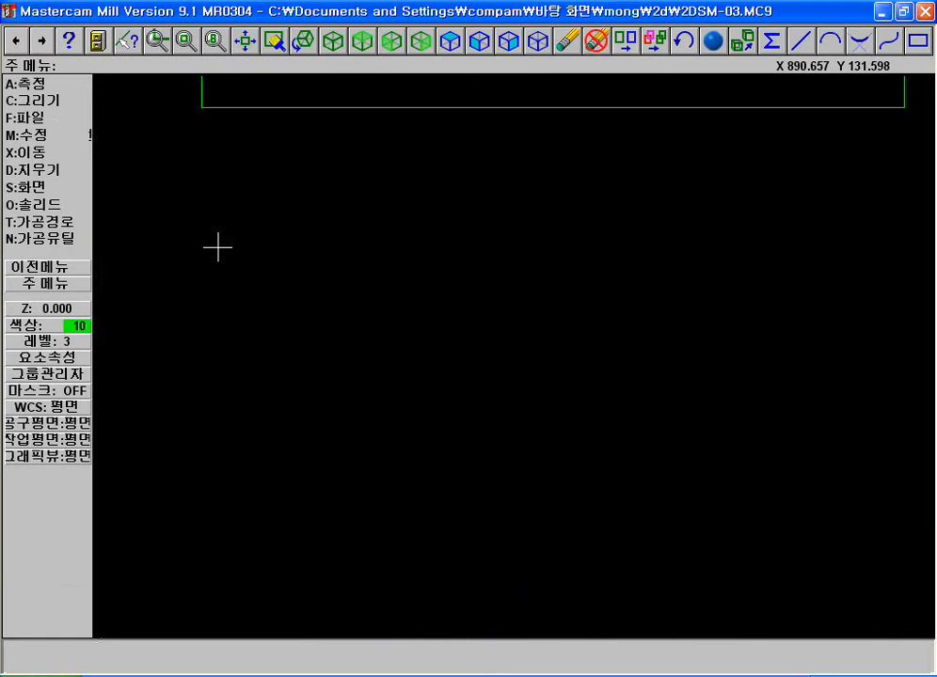
click(29, 100)
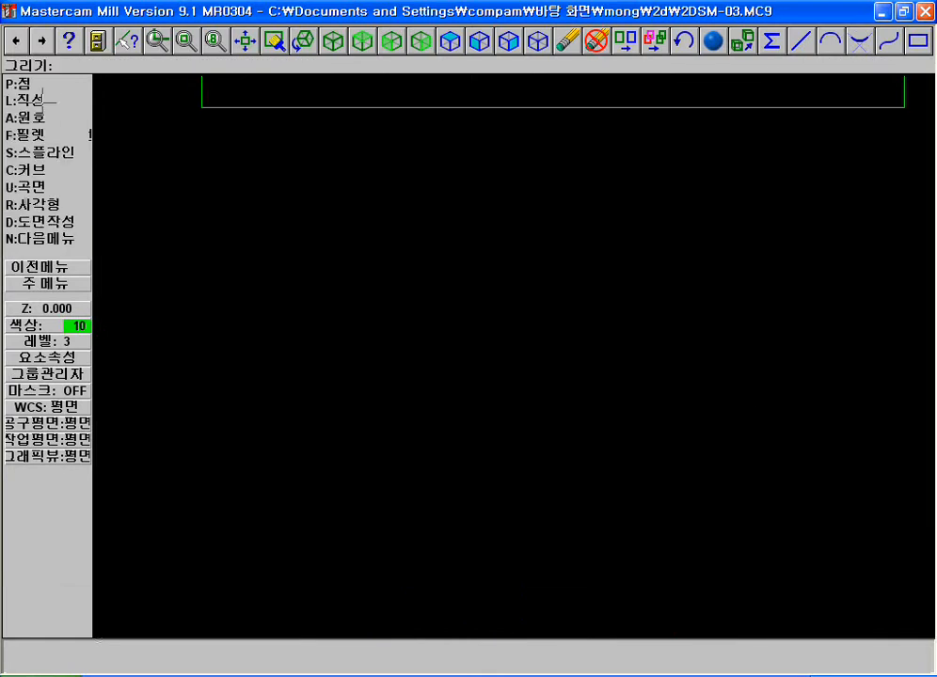
click(29, 238)
click(17, 101)
key(Escape)
key(Escape)
click(64, 105)
click(28, 238)
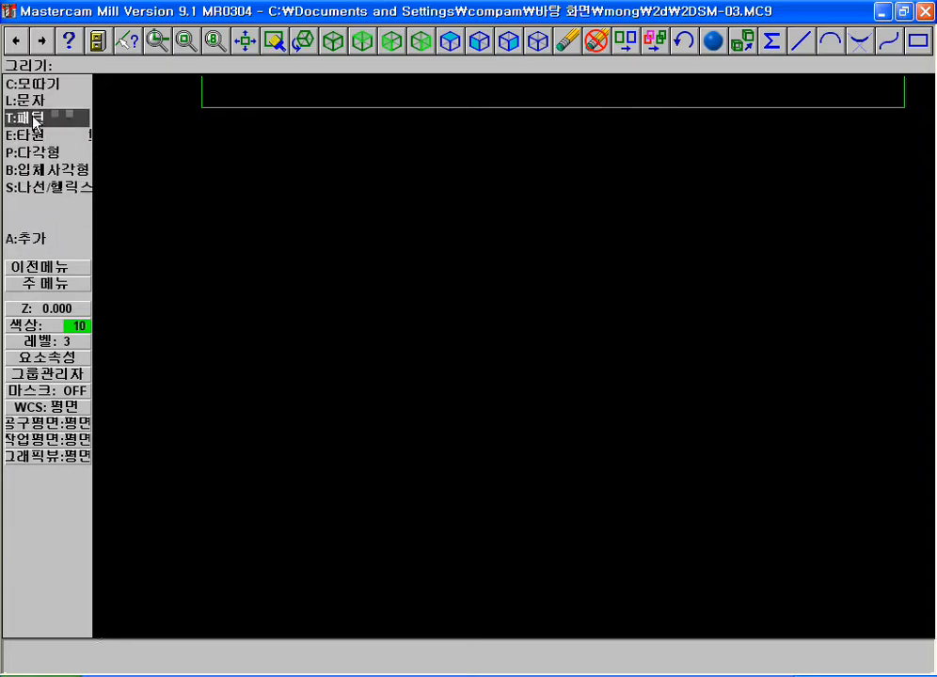
click(28, 100)
click(435, 232)
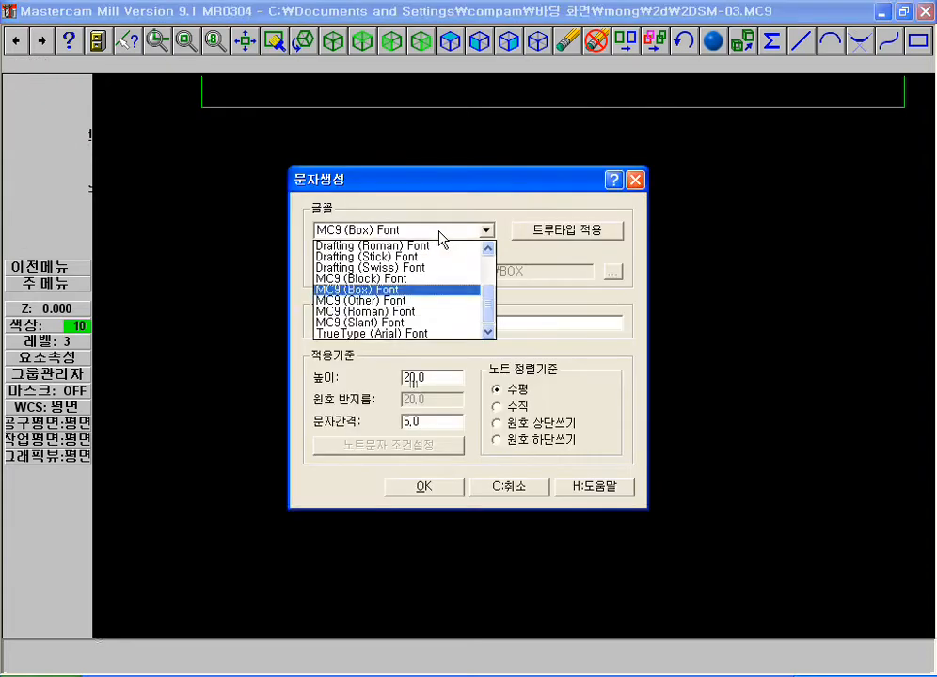
click(450, 291)
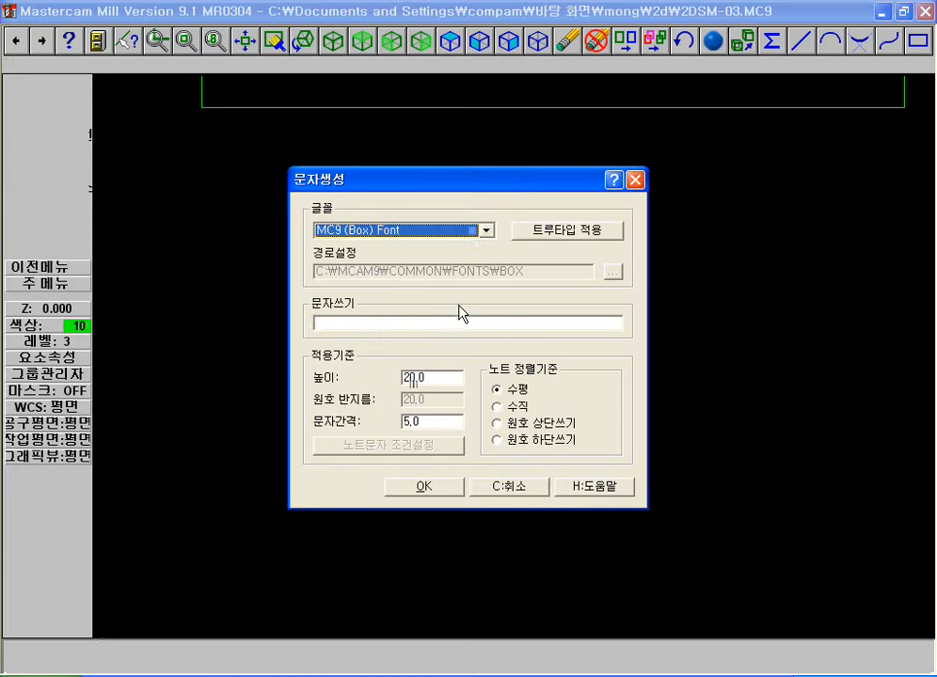
Create the horizontal text "mong" with height 20 and spacing 5, placing it just below the plain rectangle
click(407, 322)
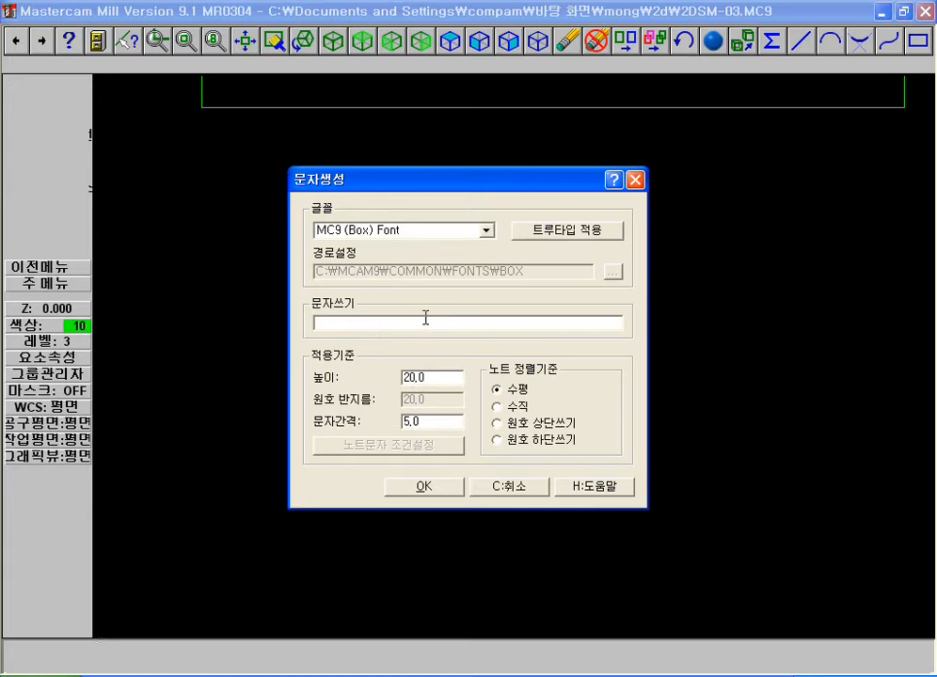
text(mong)
click(432, 483)
click(292, 350)
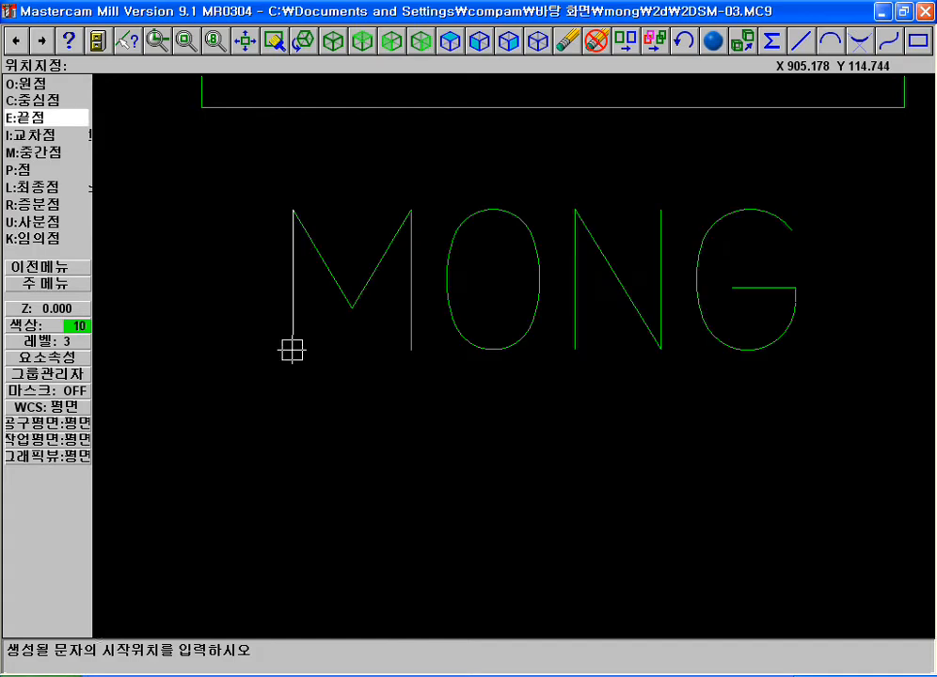
Use contour analysis to select and examine the chained outlines of the letters in the MONG text
key(F4)
key(c)
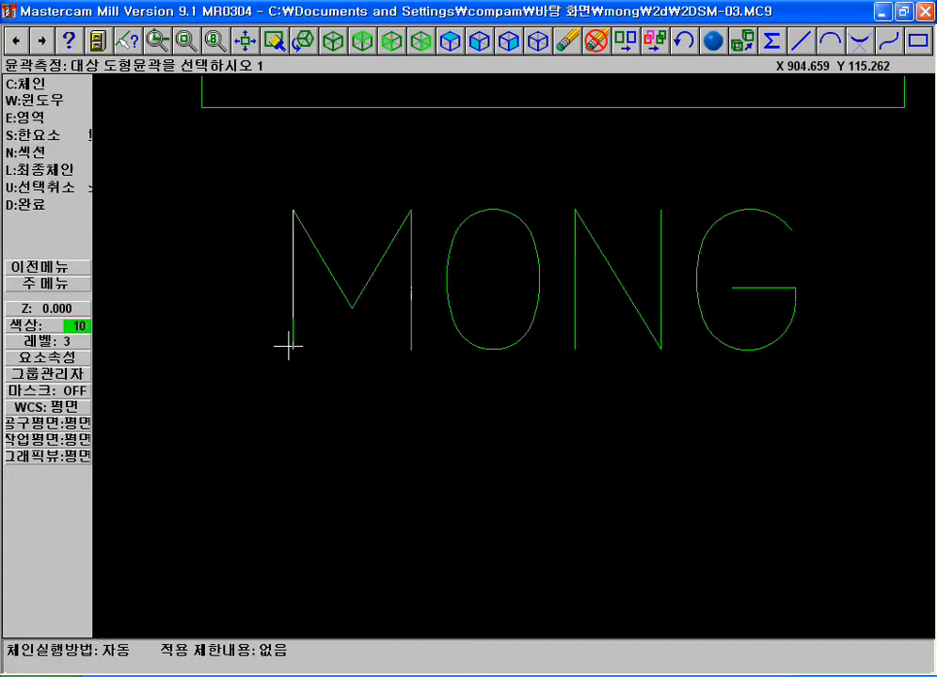
click(393, 340)
click(471, 230)
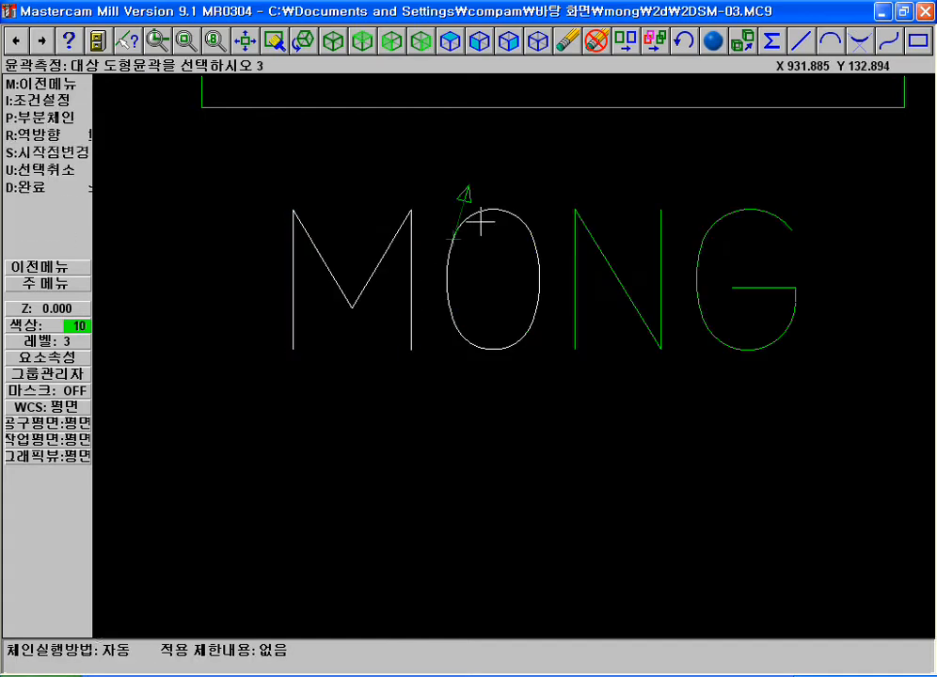
click(725, 237)
click(621, 256)
click(813, 336)
click(372, 247)
key(F2)
key(F1)
click(584, 248)
click(888, 406)
key(Escape)
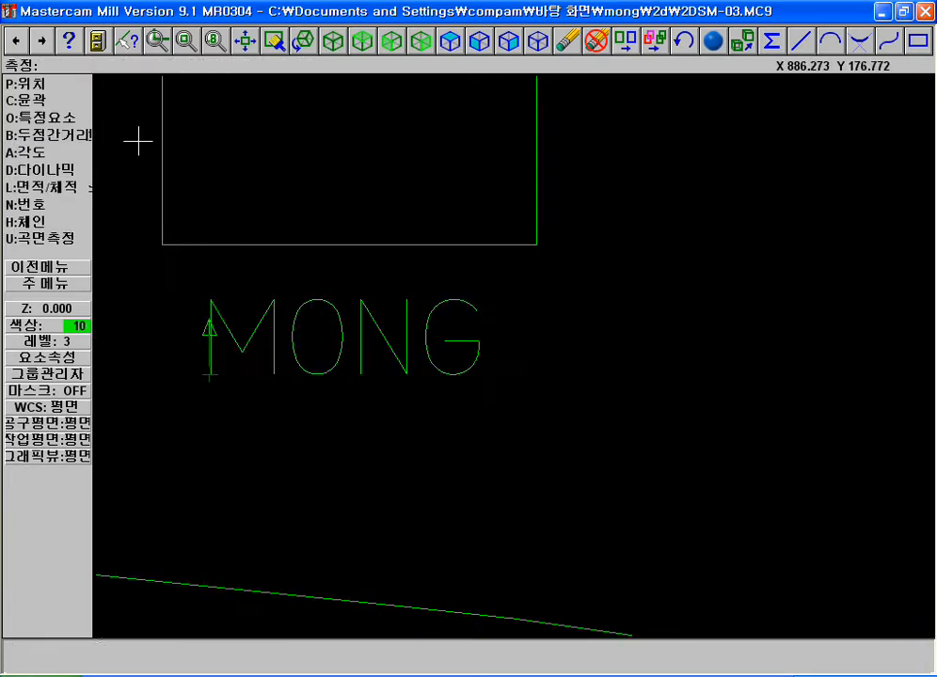
Examine the individual strokes of the letters M, O, N and G with contour analysis
key(Escape)
key(c)
key(n)
key(Escape)
key(Escape)
key(F1)
click(119, 250)
click(607, 419)
key(a)
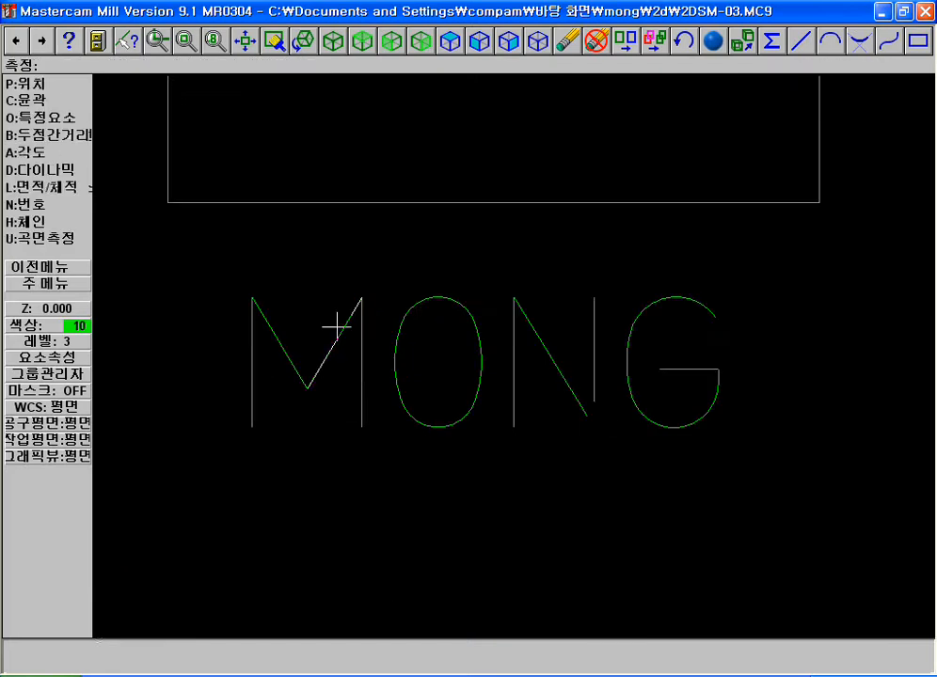
key(c)
click(361, 381)
click(480, 320)
click(484, 363)
click(565, 381)
click(710, 369)
key(d)
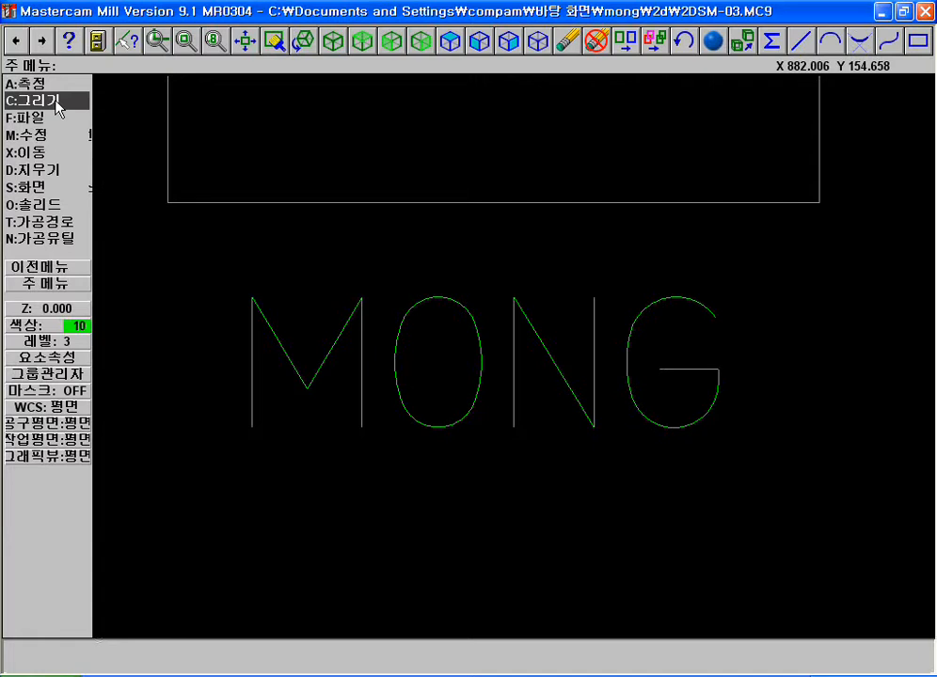
Inspect the MONG lettering up close and in relation to the rectangle above it
key(F1)
click(220, 269)
click(730, 446)
key(F2)
key(F2)
key(F1)
key(F2)
key(F2)
click(761, 276)
click(871, 431)
Open the letter creation settings and choose the TrueType 바탕 font
key(c)
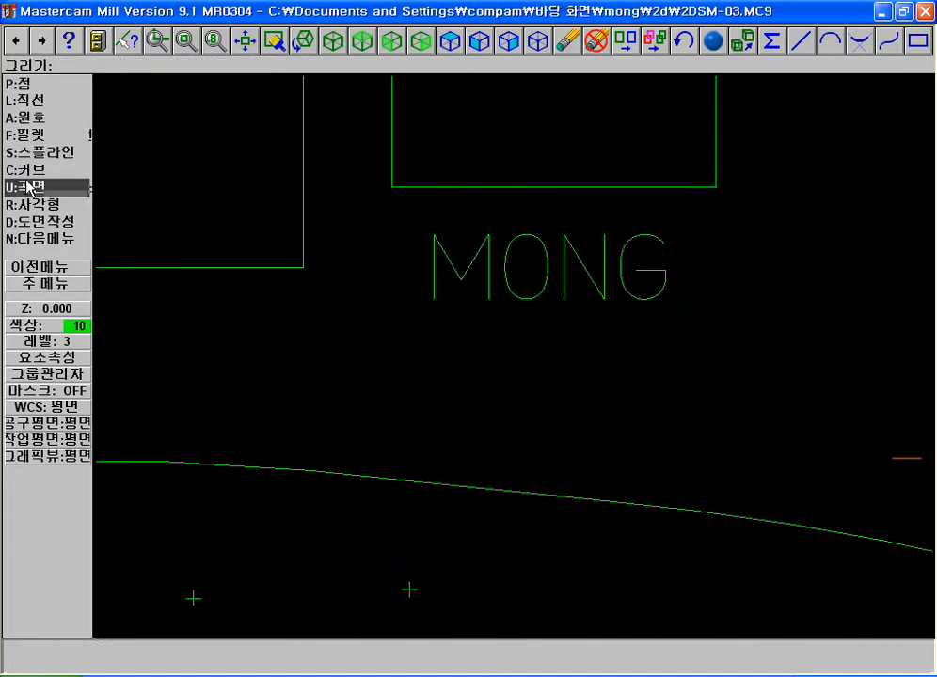
click(29, 241)
click(28, 96)
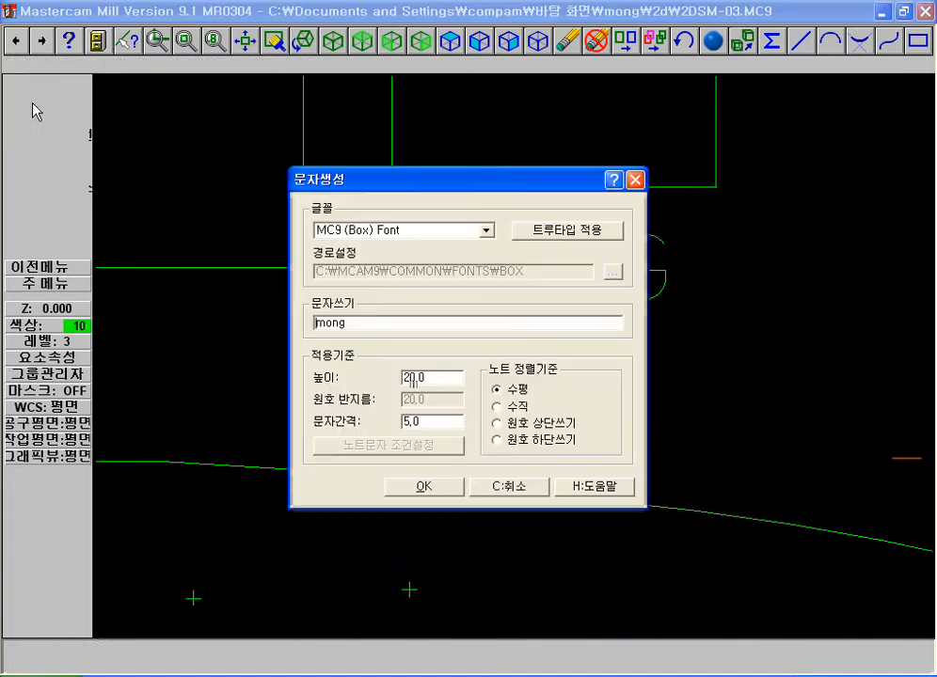
click(567, 235)
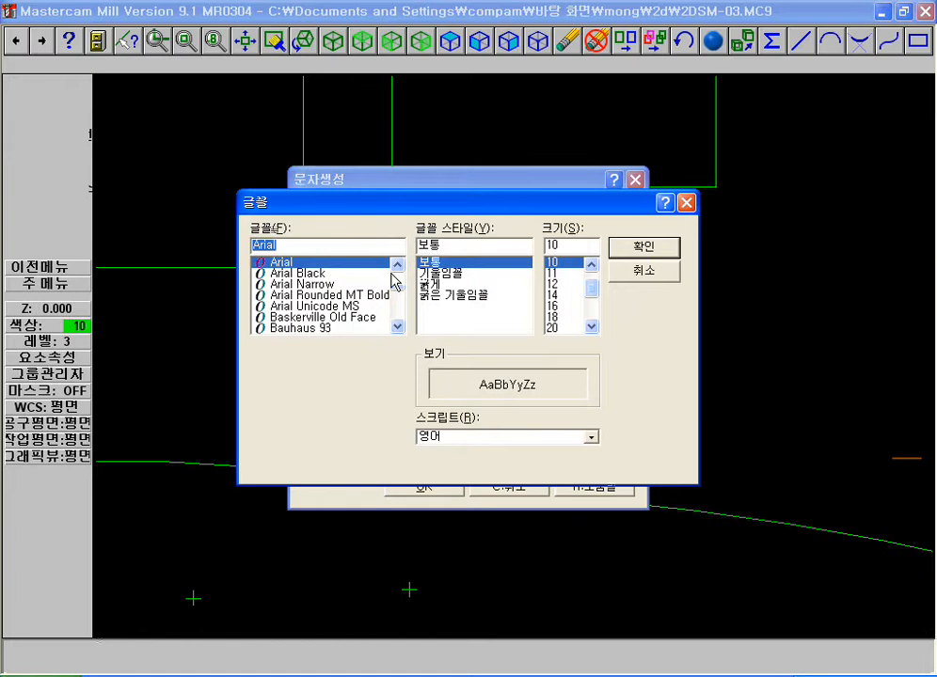
scroll(395, 274, down, 15)
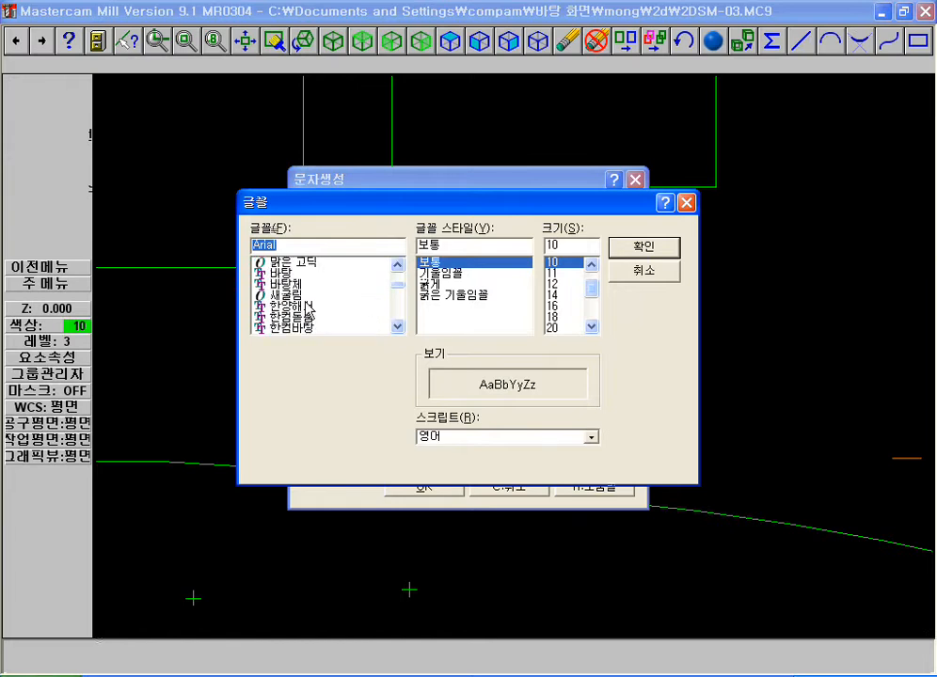
click(285, 273)
click(629, 249)
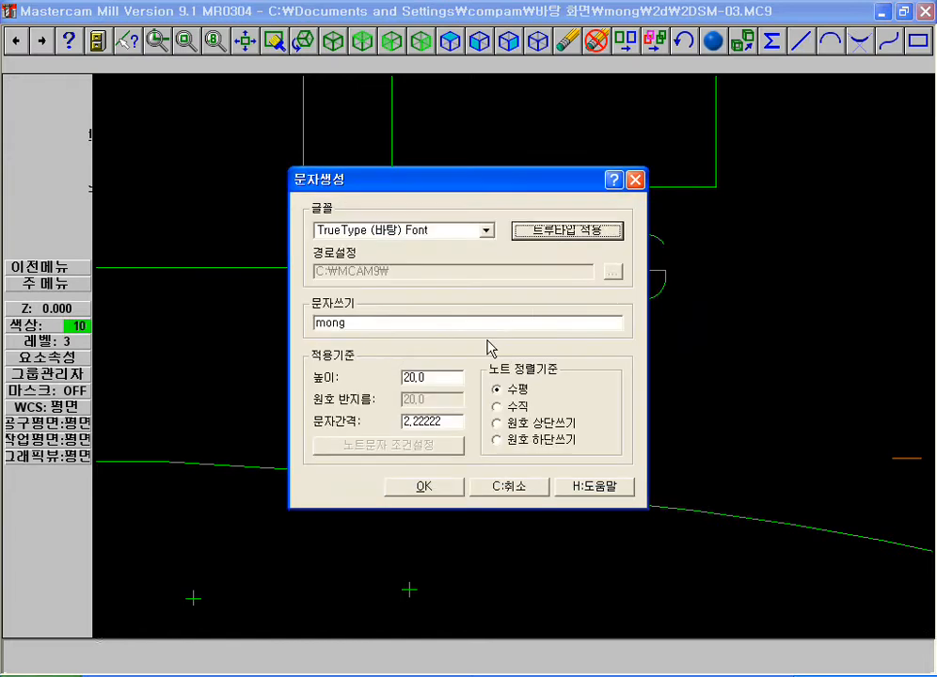
Create the horizontal text "몽" with height 20, placing it just below the MONG text
drag(348, 323, 330, 323)
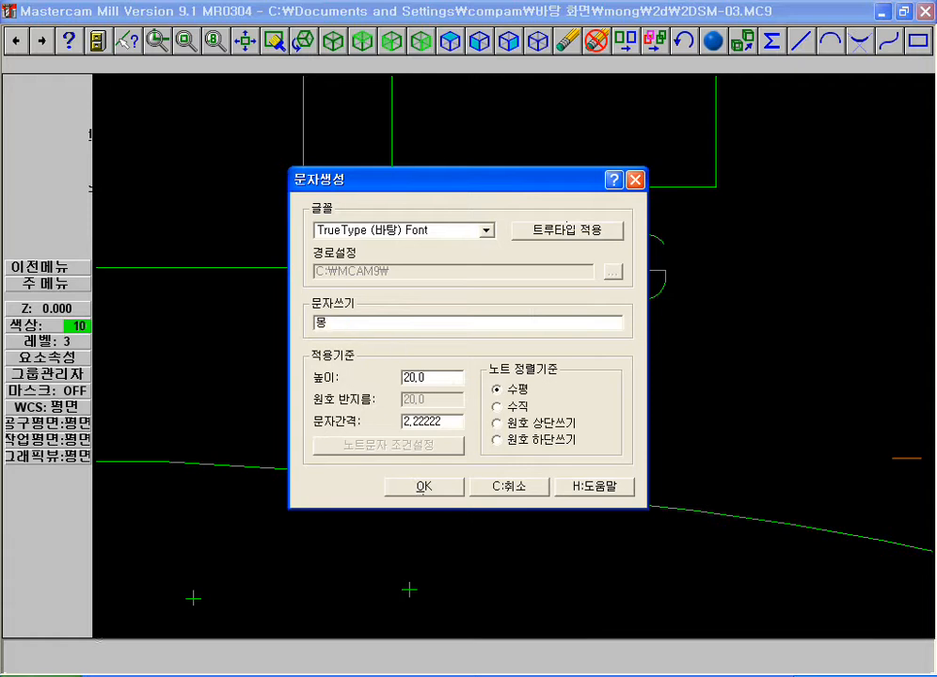
click(425, 489)
click(429, 393)
key(F1)
click(432, 334)
click(513, 424)
key(Escape)
key(Escape)
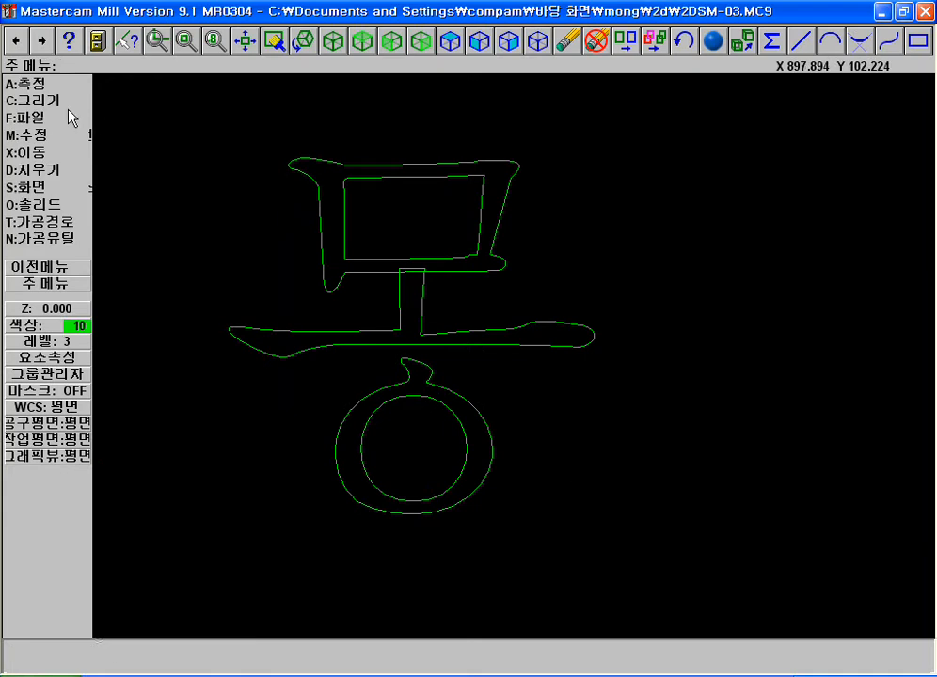
Set the current drawing colour to 9 (blue)
key(alt+1)
click(525, 345)
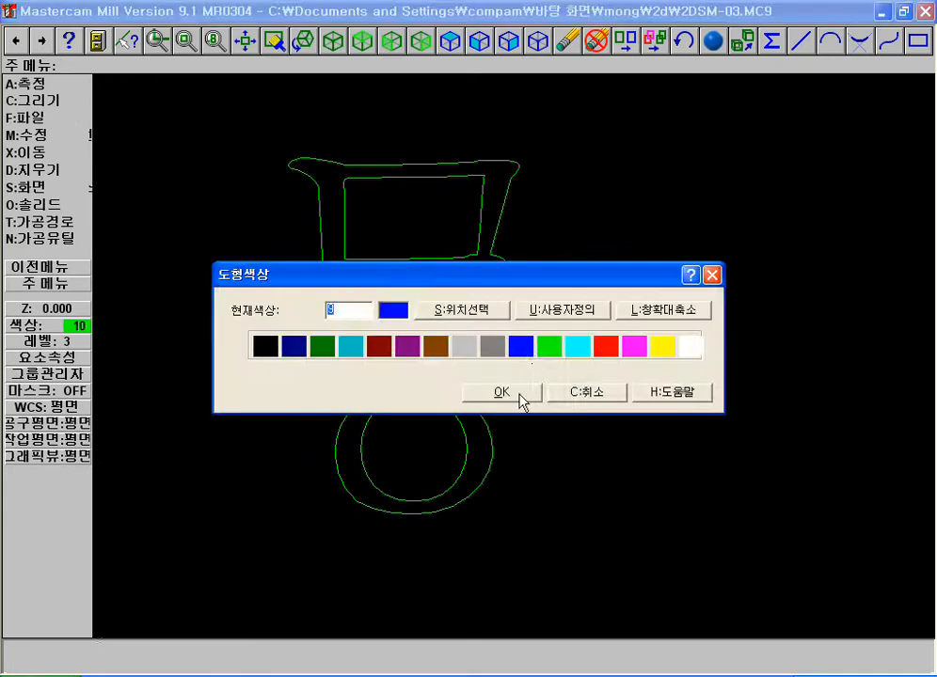
click(500, 392)
Draw a two-point rectangle between the inner and outer outlines of the ㅁ in the 몽 text
key(F1)
click(159, 106)
click(787, 486)
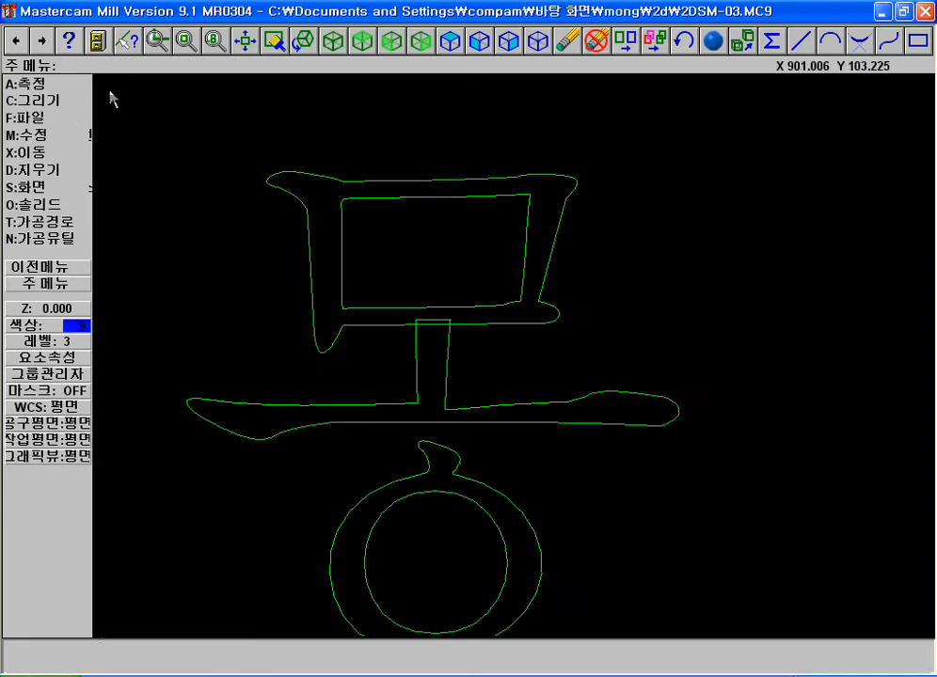
click(917, 40)
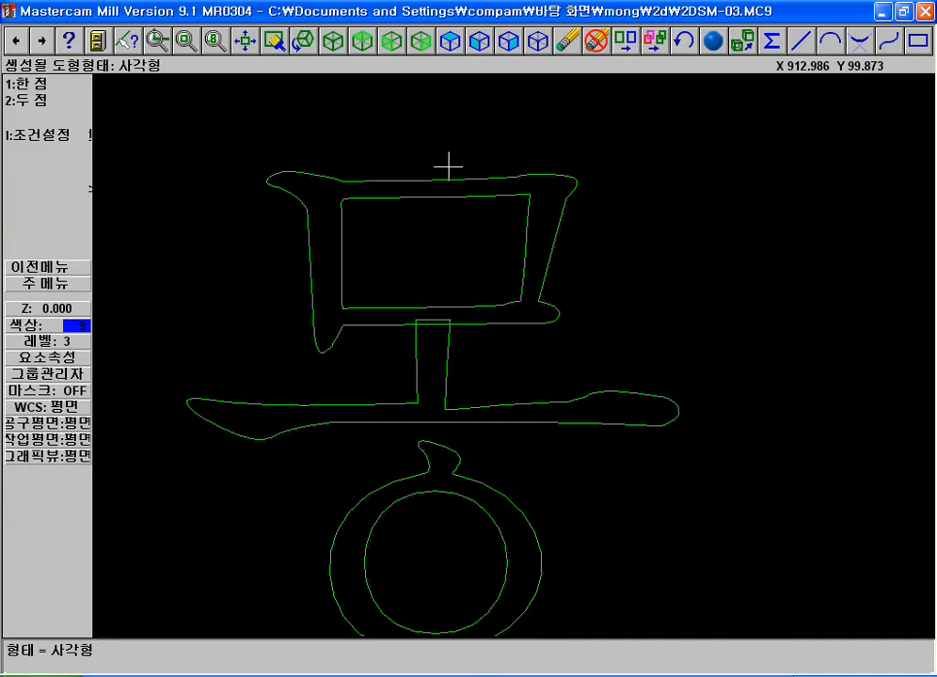
key(2)
click(312, 189)
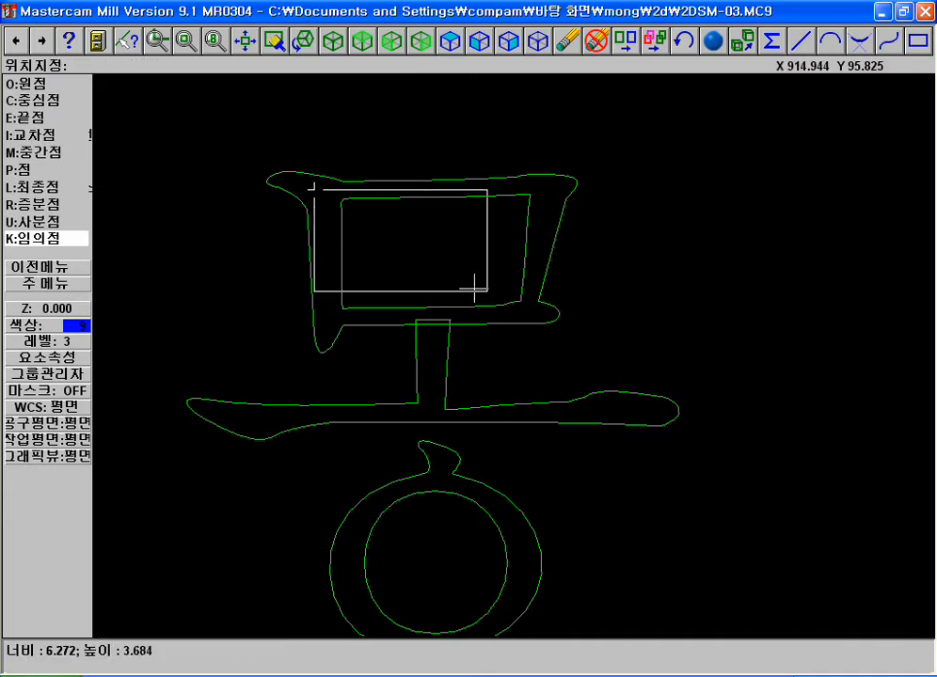
click(534, 320)
key(Escape)
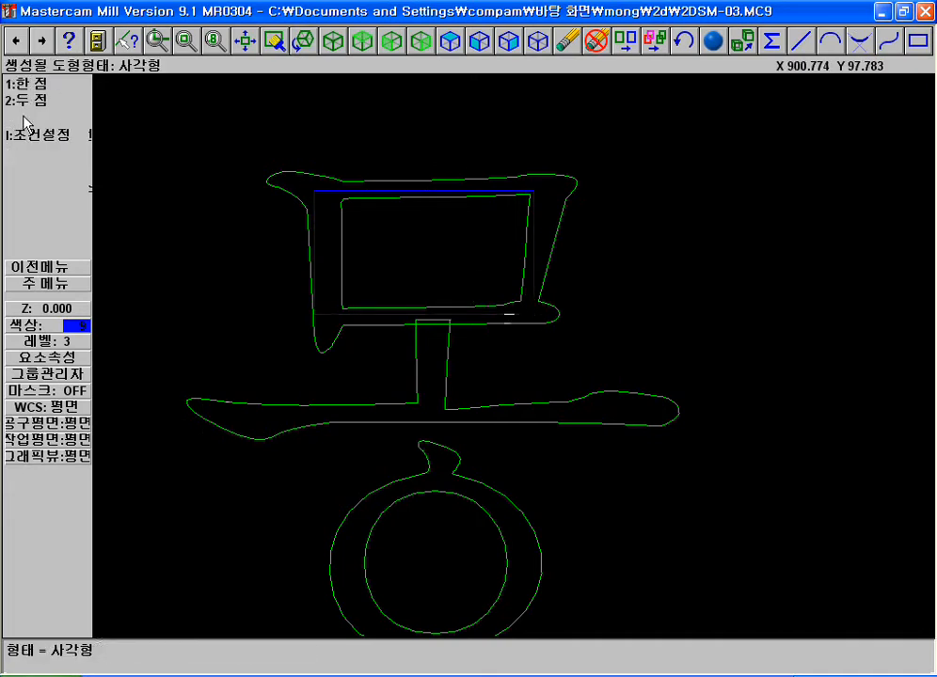
key(Escape)
key(Escape)
Draw a horizontal line along the long horizontal stroke of the ㅗ in the 몽 text
click(32, 101)
click(32, 101)
click(34, 86)
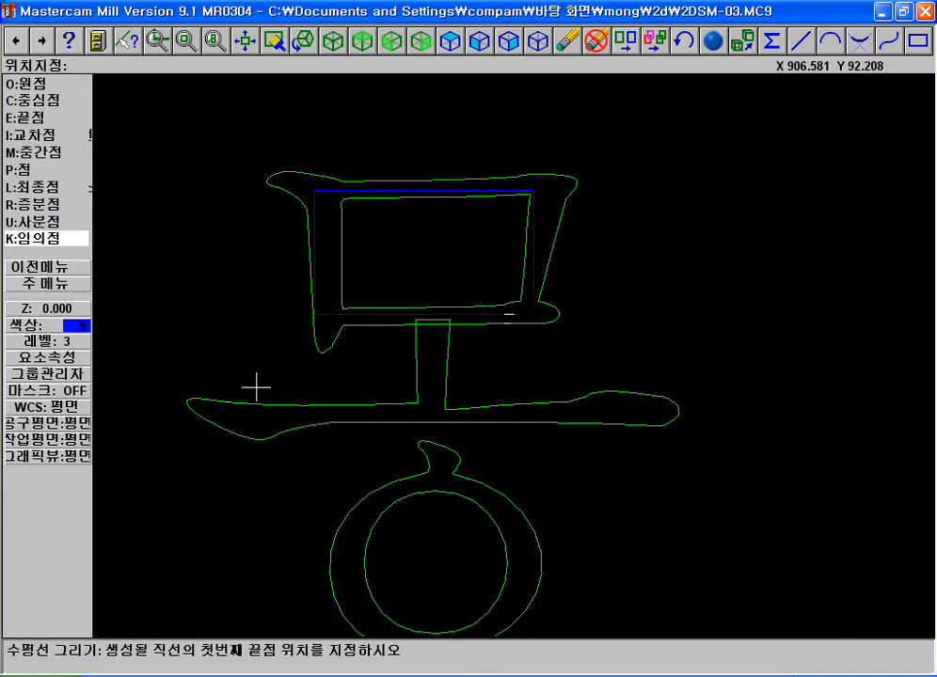
click(233, 423)
click(683, 432)
key(Return)
key(Escape)
Draw a vertical line through the short stem of the ㅗ, down to the horizontal line
click(38, 100)
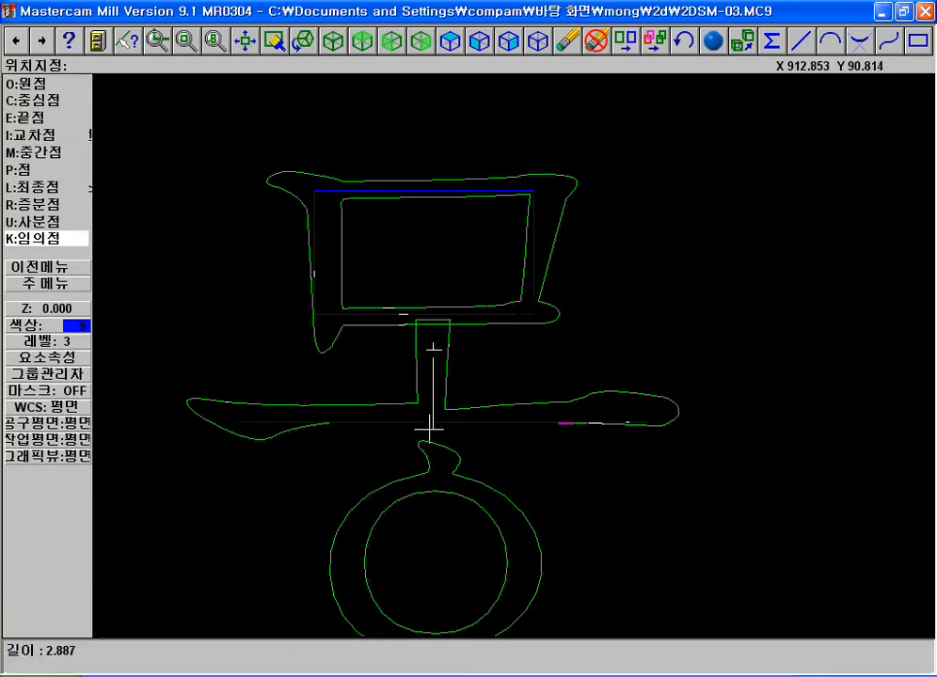
click(243, 422)
key(Return)
key(Escape)
key(Escape)
Draw a circle by centre and one point between the two round outlines of the ㅇ in the 몽 text
click(28, 118)
click(38, 222)
key(F2)
key(F1)
click(263, 340)
click(547, 531)
click(545, 389)
click(361, 349)
key(F2)
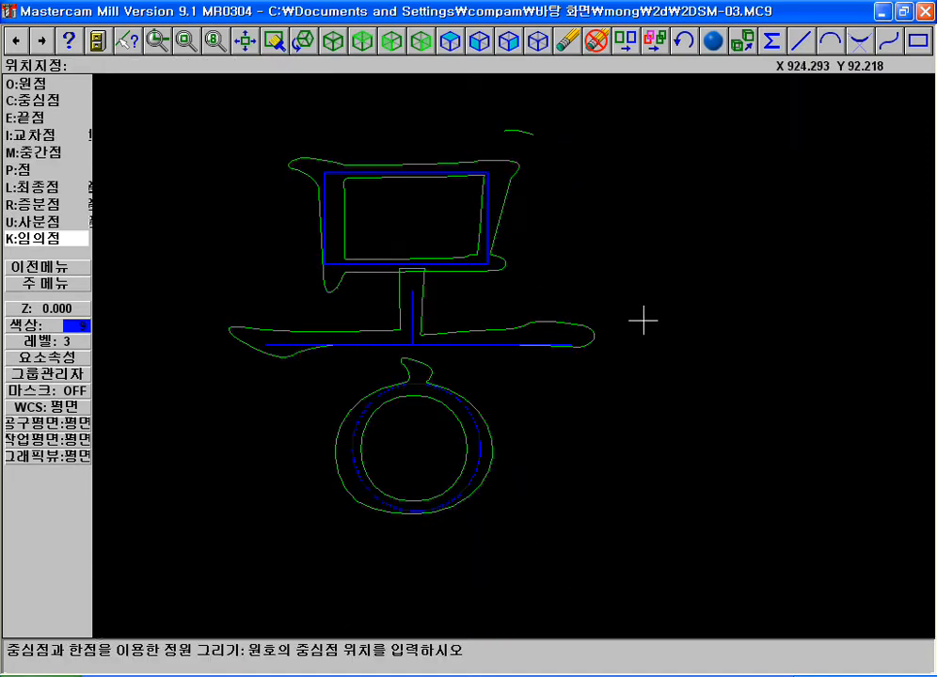
Examine the blue single-line geometry against the green outlines of the 몽 text
key(F2)
key(F1)
click(328, 242)
click(768, 433)
key(Escape)
key(F1)
click(140, 115)
click(717, 498)
key(F2)
key(F1)
click(273, 362)
click(531, 531)
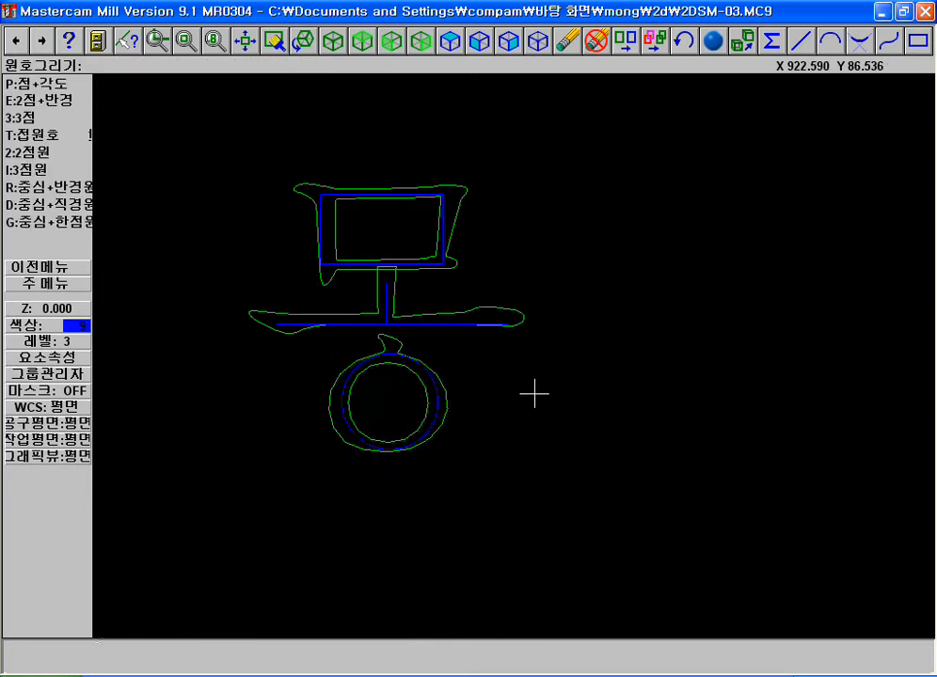
key(Escape)
key(F2)
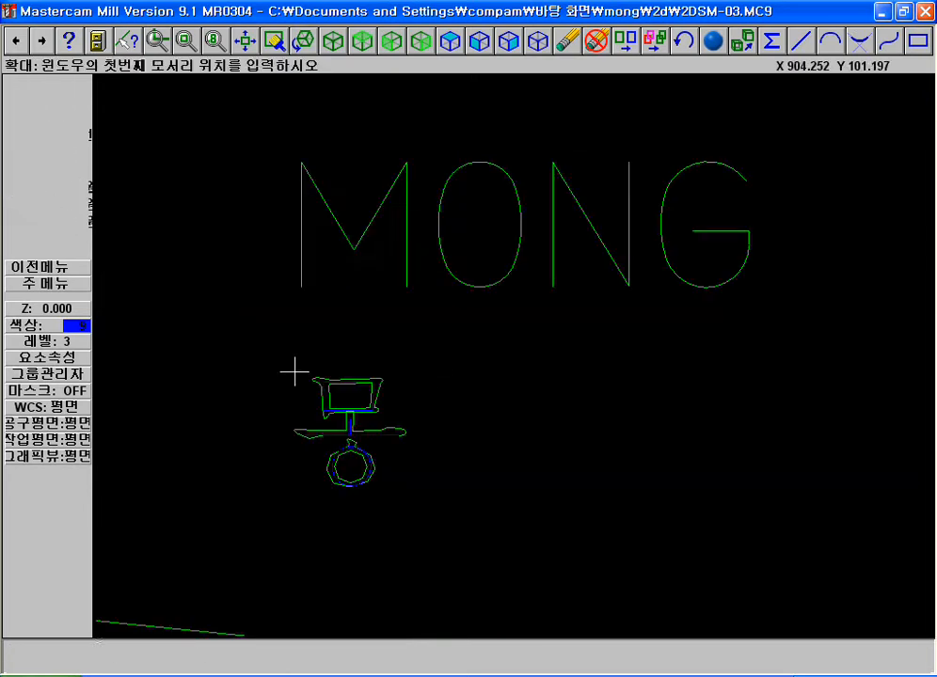
Review the toolpath commands while comparing the 몽 outlines with the single-line geometry and the MONG text
key(F1)
click(299, 367)
click(523, 494)
key(Escape)
click(71, 226)
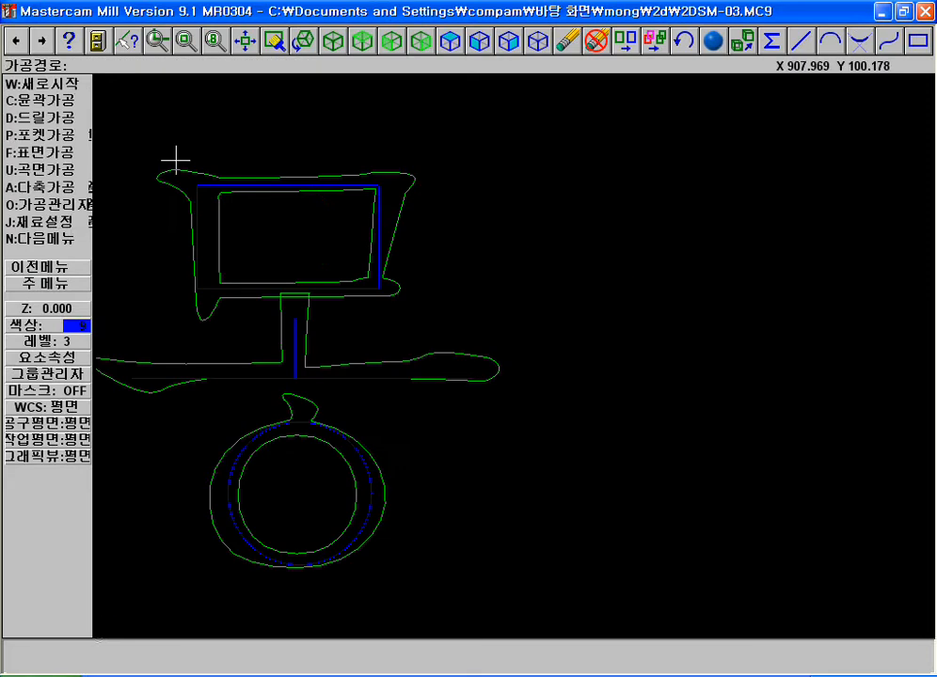
key(F2)
key(F1)
click(260, 356)
click(535, 490)
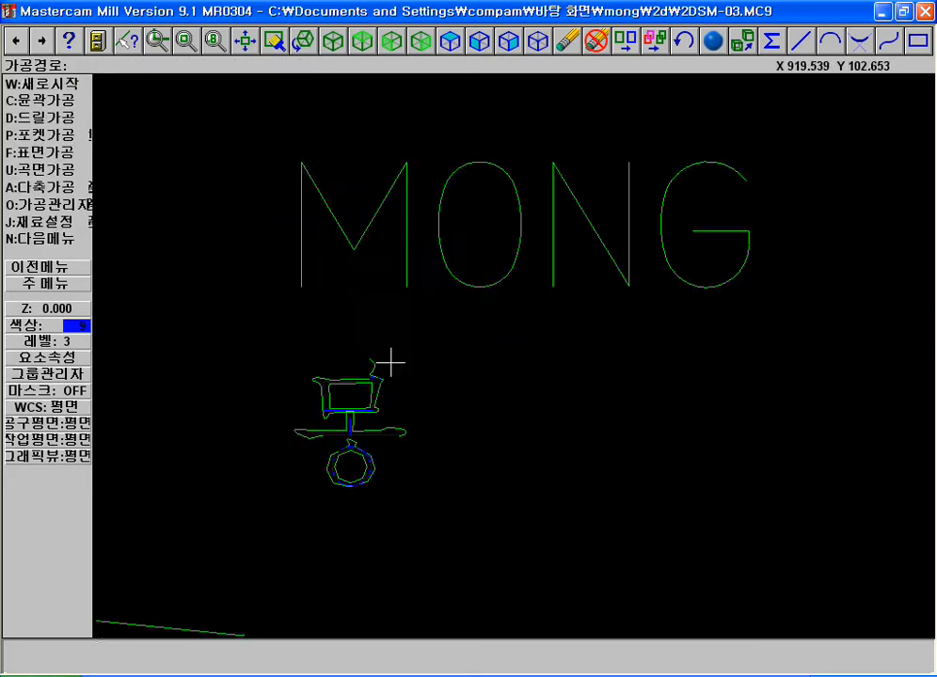
key(F2)
key(Escape)
key(F2)
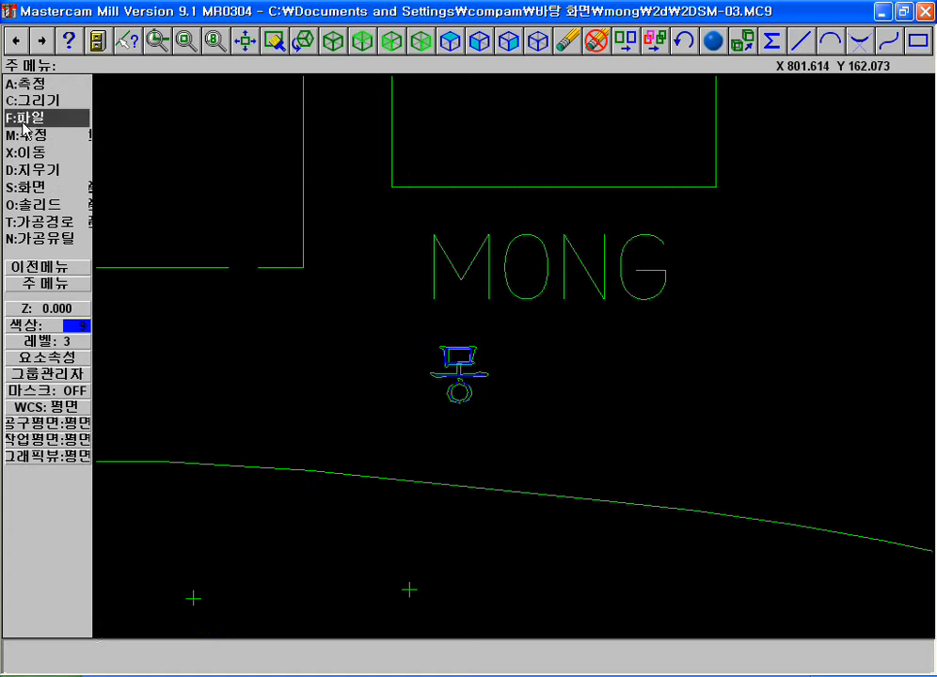
click(37, 222)
key(Escape)
Open the pattern insertion settings for review and cancel them
click(37, 100)
key(n)
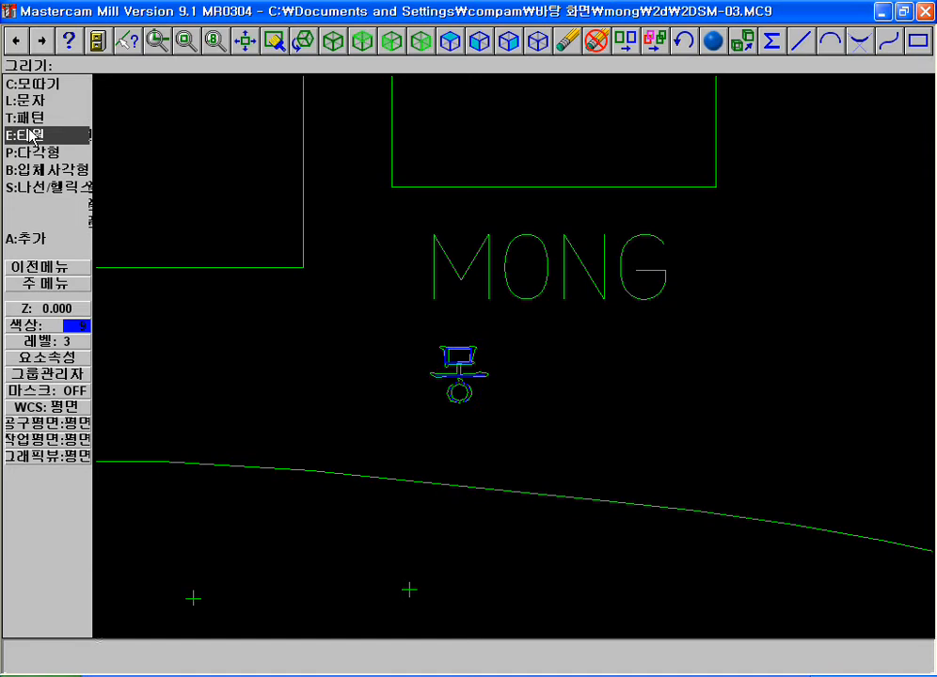
click(33, 117)
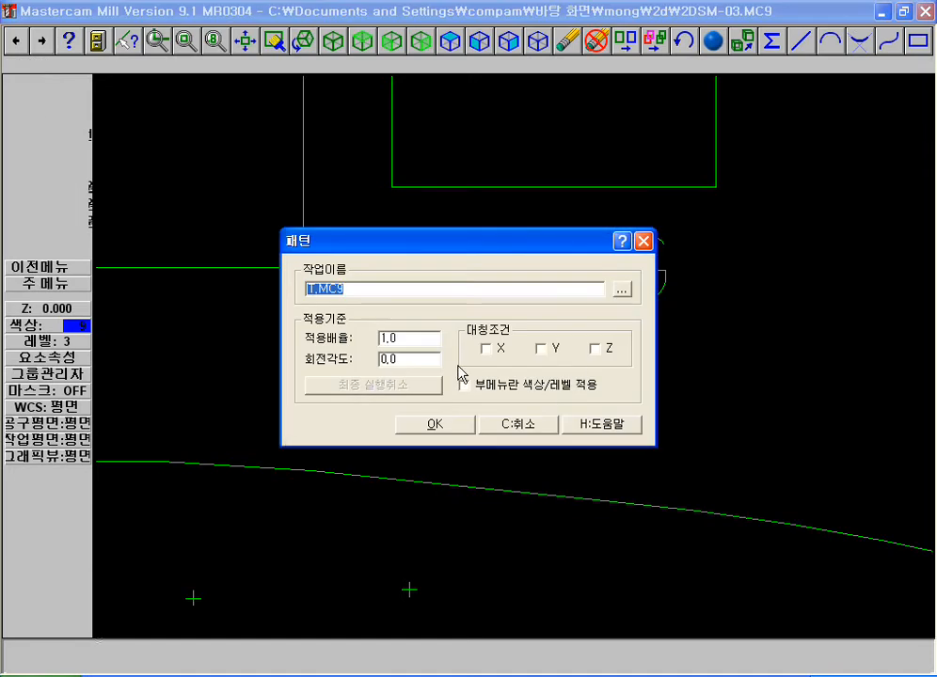
click(520, 433)
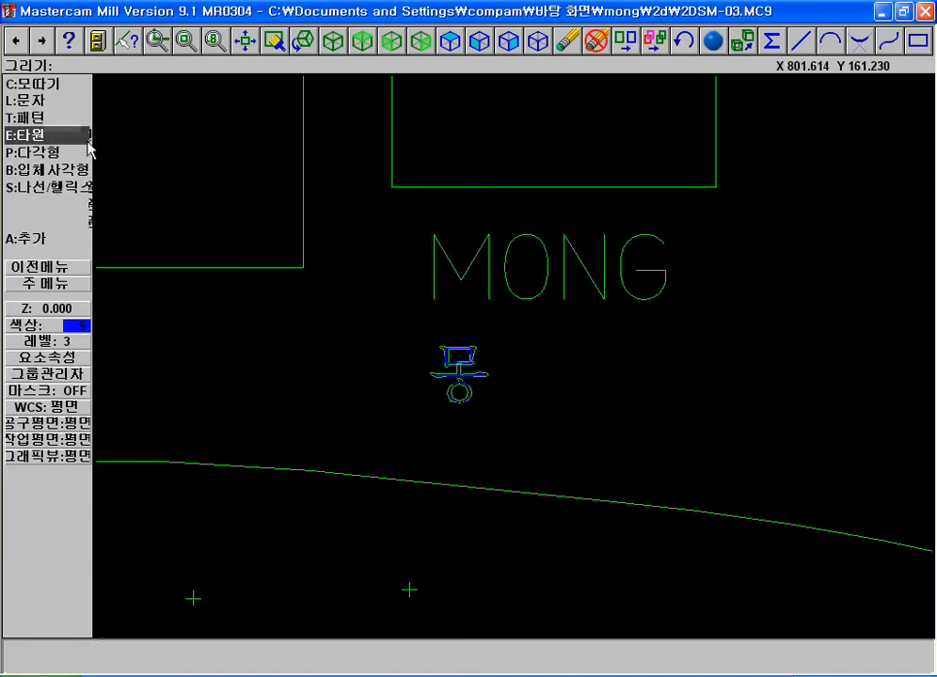
Open the ellipse settings and enter an X-axis radius of 100 and a Y-axis radius of 70
click(47, 134)
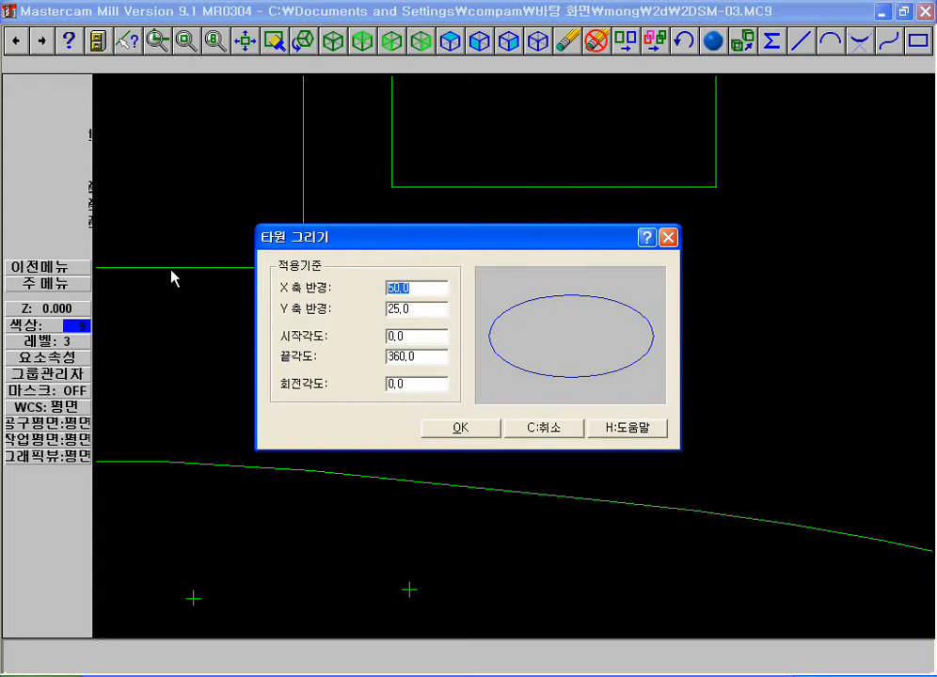
key(Tab)
click(430, 338)
drag(436, 359, 309, 357)
click(419, 339)
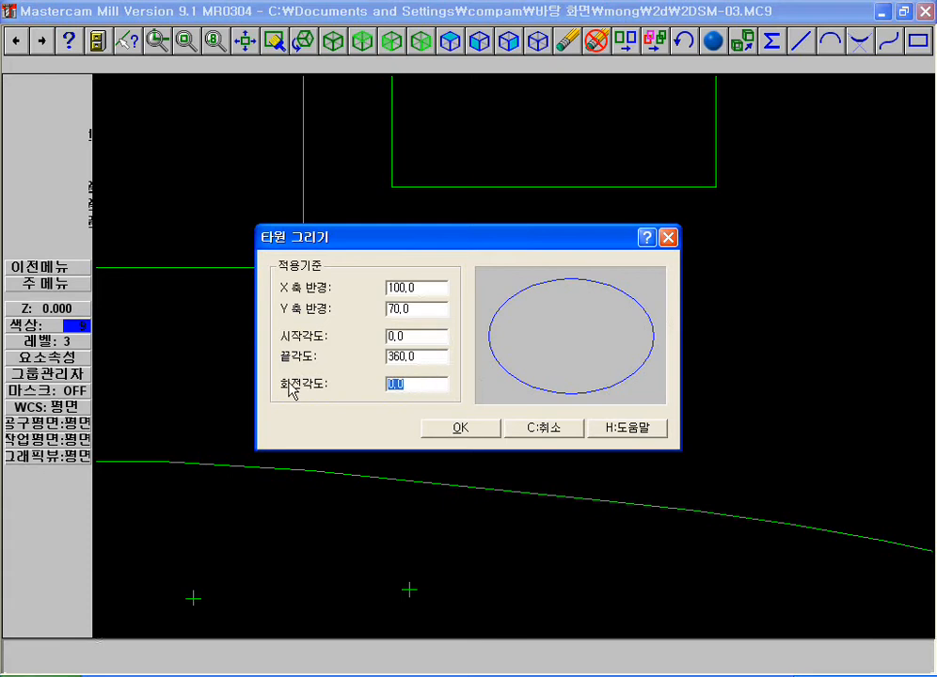
Draw the ellipse with a 90° rotation angle around the MONG and 몽 texts
click(478, 435)
key(F2)
key(F2)
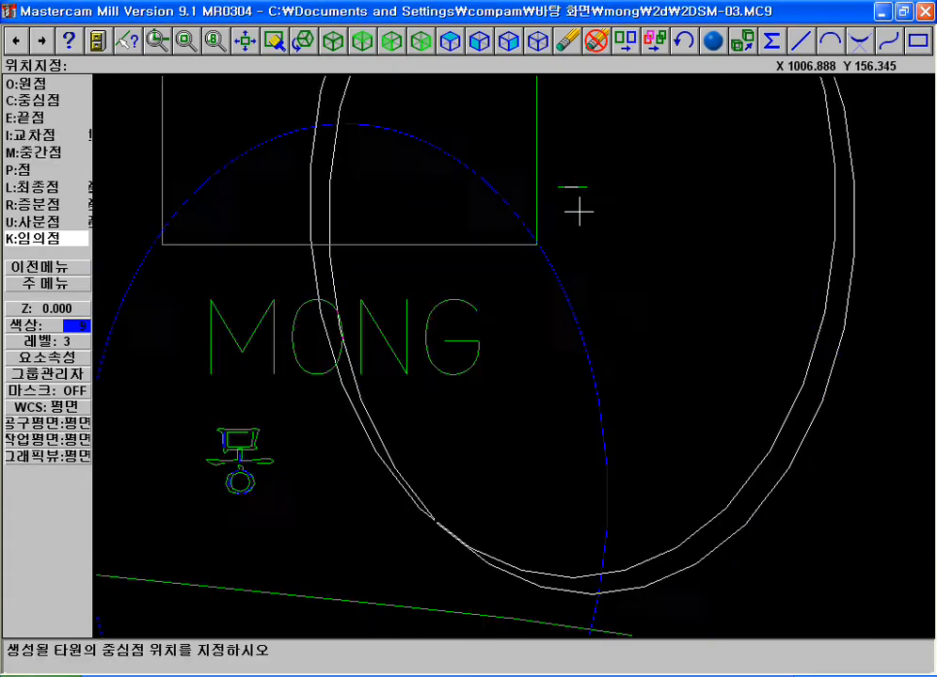
key(F1)
click(328, 274)
click(640, 477)
key(Escape)
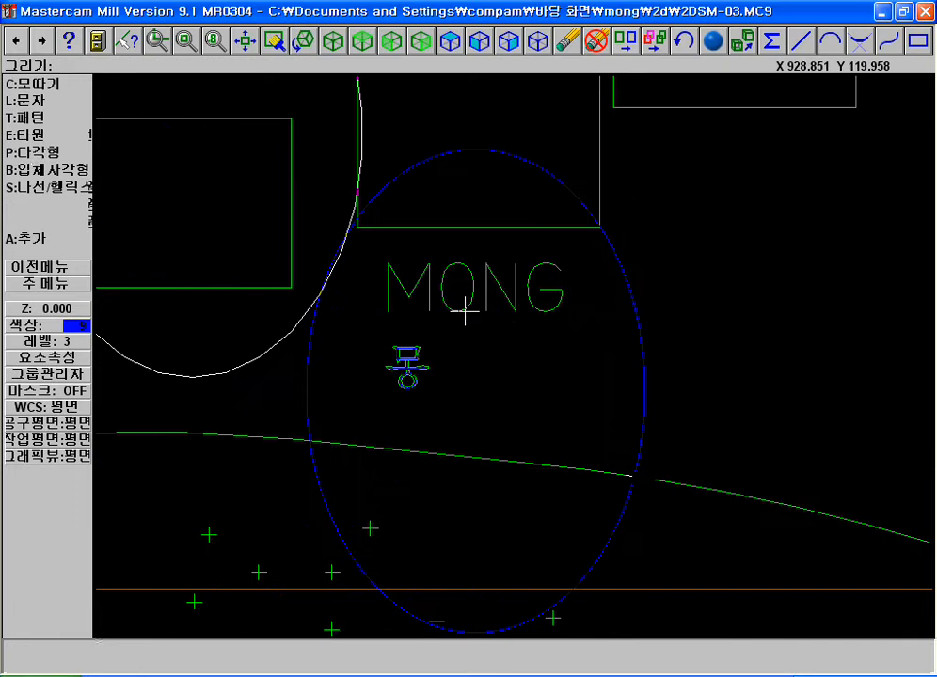
click(45, 136)
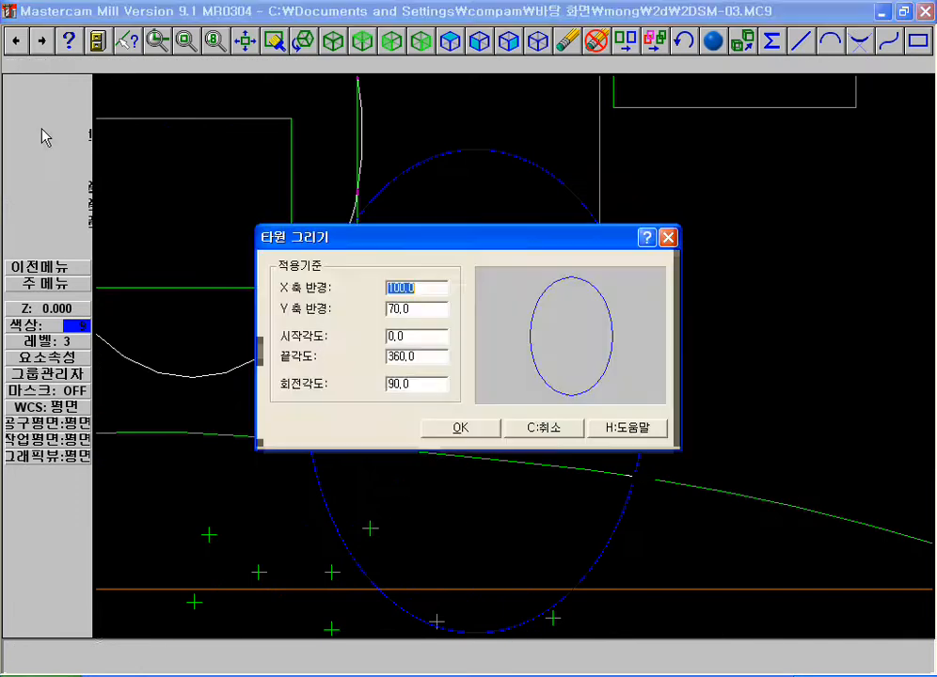
key(Escape)
key(Escape)
key(Escape)
key(a)
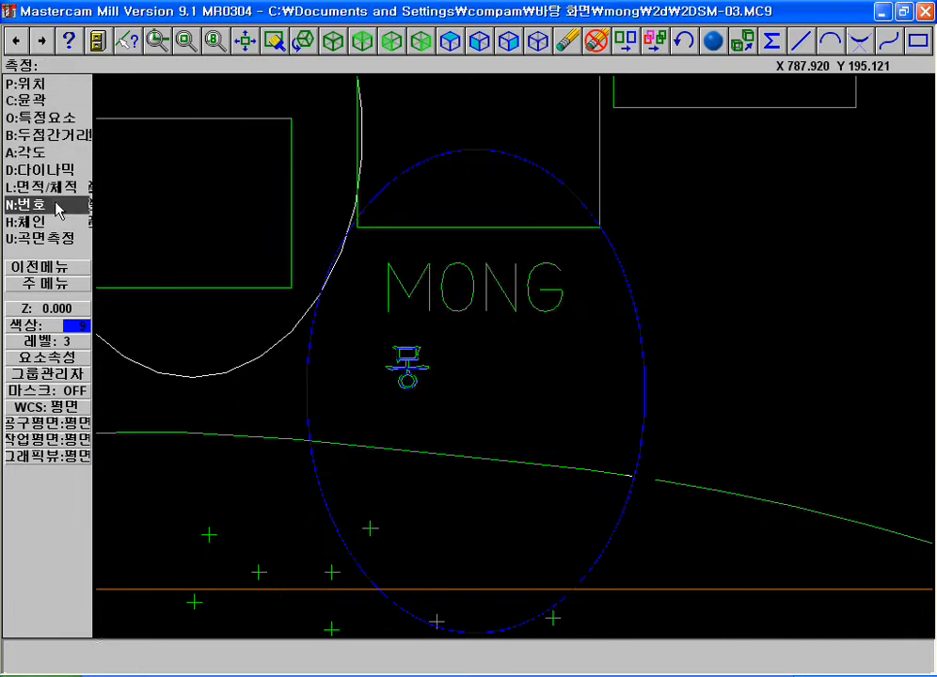
key(Escape)
Draw another ellipse with X radius 100, Y radius 70 and 90° rotation in the empty area above the existing geometry
click(32, 105)
click(32, 106)
key(Escape)
click(36, 236)
click(32, 134)
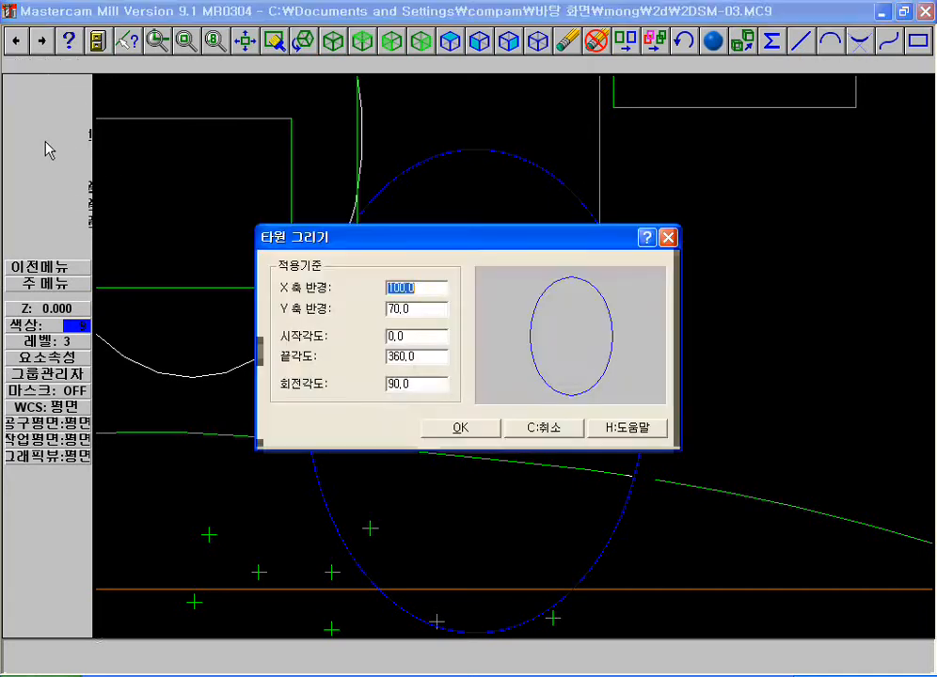
click(456, 427)
key(F2)
key(F2)
key(F2)
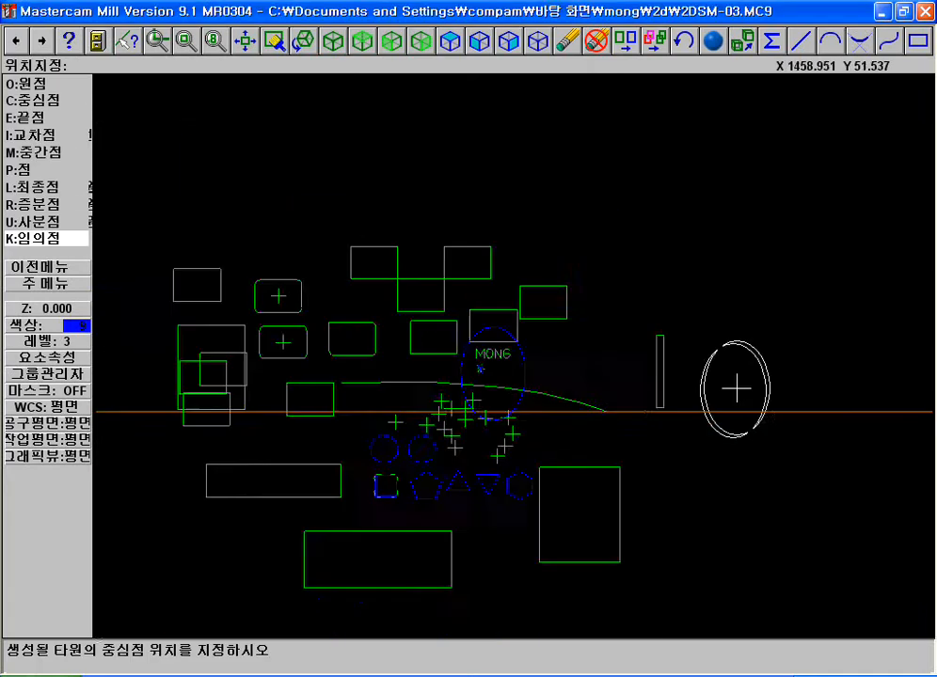
key(F1)
click(417, 83)
click(599, 247)
click(405, 336)
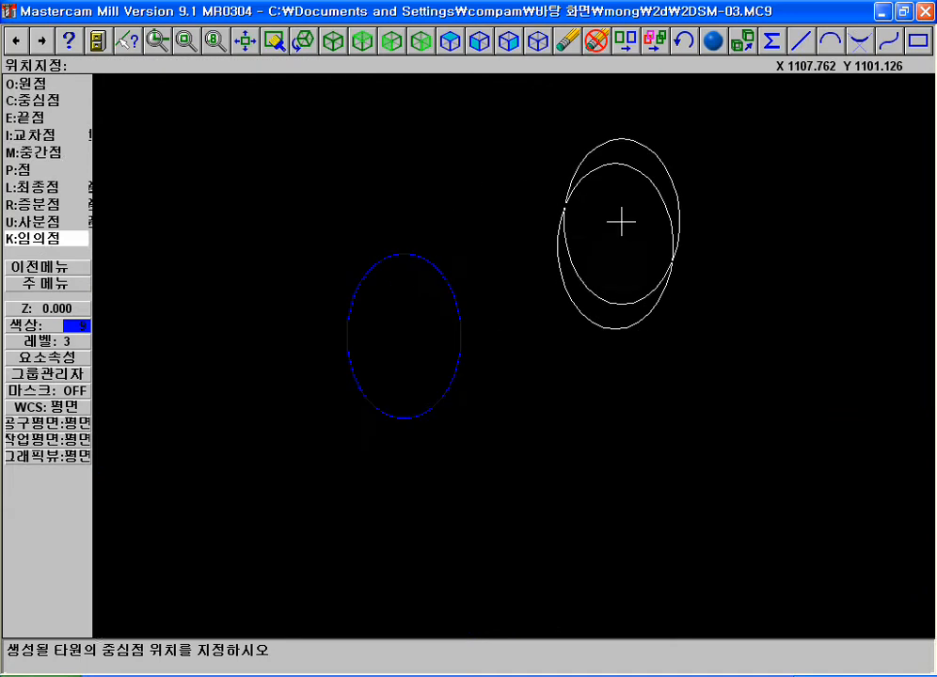
Draw an ellipse with X radius 70, Y radius 100 and rotation angle 0 to the right of the rotated one
key(Escape)
click(57, 141)
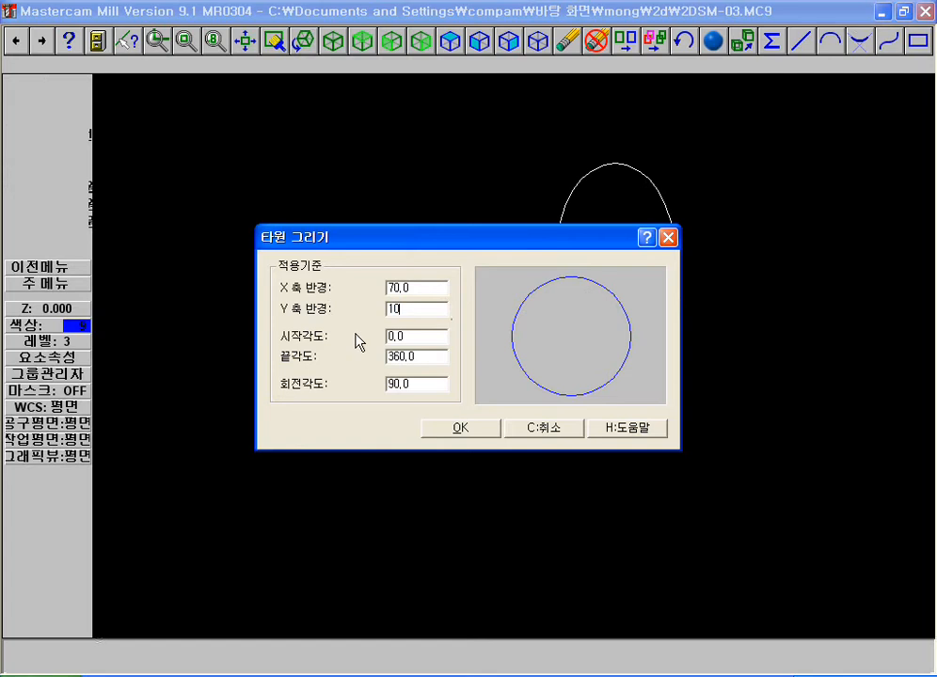
drag(414, 383, 308, 390)
text(0)
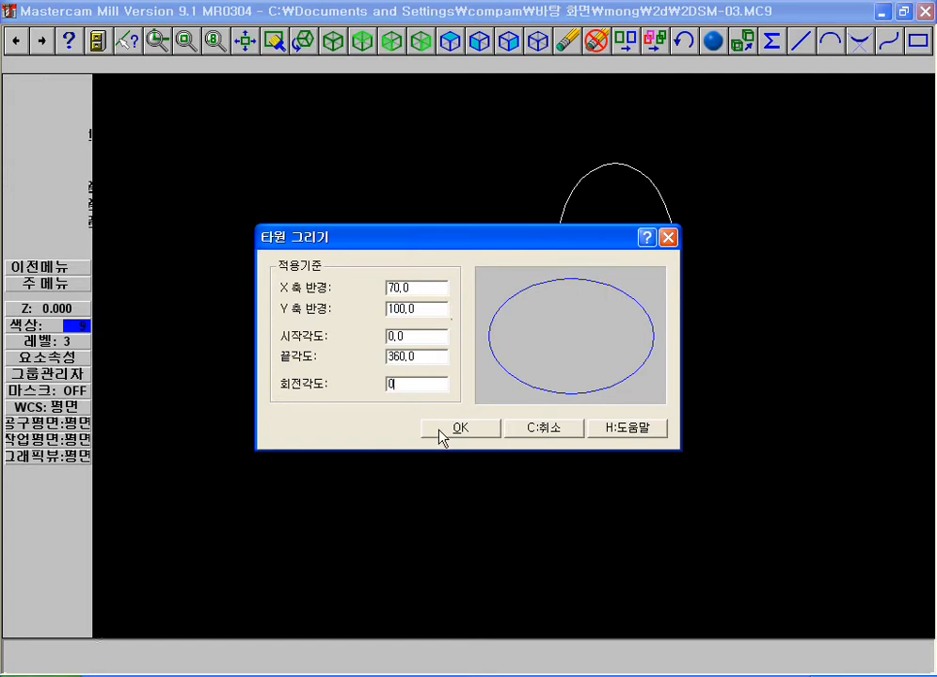
click(439, 429)
click(574, 336)
Examine the curve properties of the ellipse drawn with the 90° rotation
key(F4)
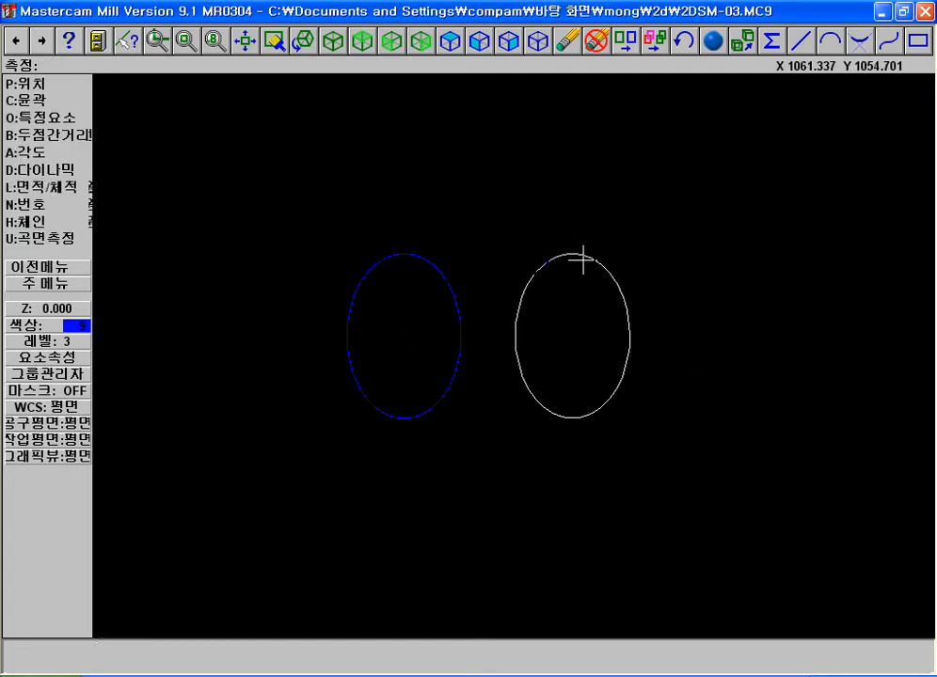
key(Escape)
key(F4)
click(423, 262)
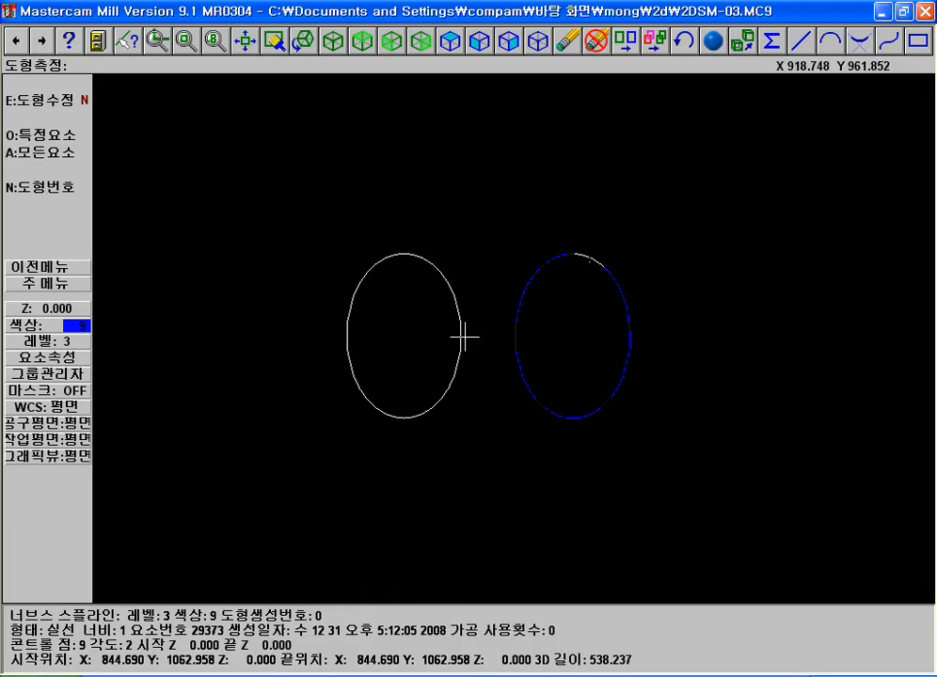
key(Escape)
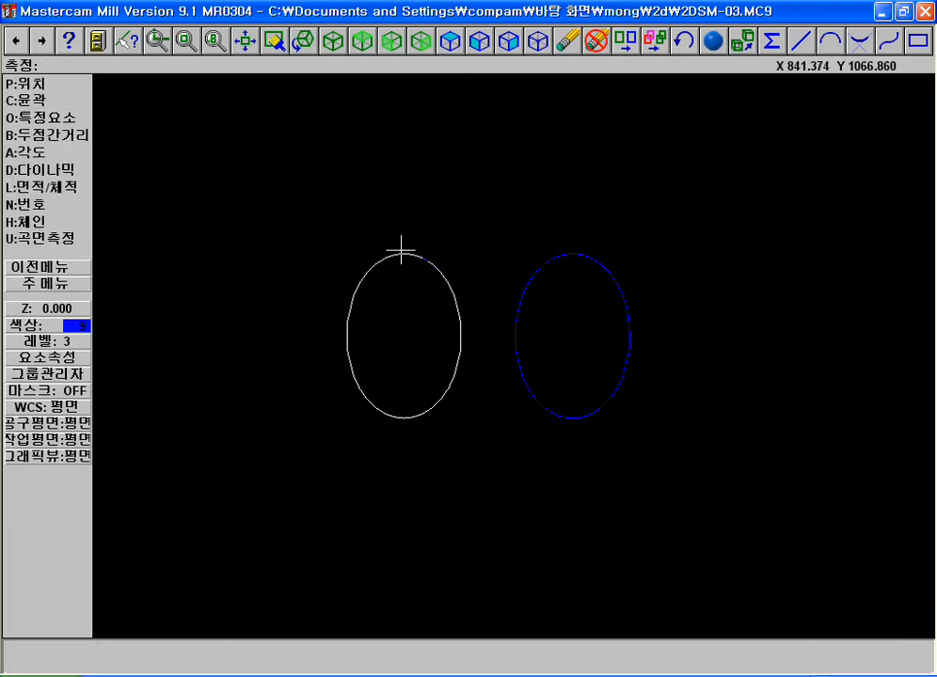
key(Escape)
Draw a two-point line from the rotated ellipse's uppermost point to the endpoint on the unrotated ellipse's right side
key(Escape)
click(34, 101)
click(37, 83)
key(Escape)
click(40, 98)
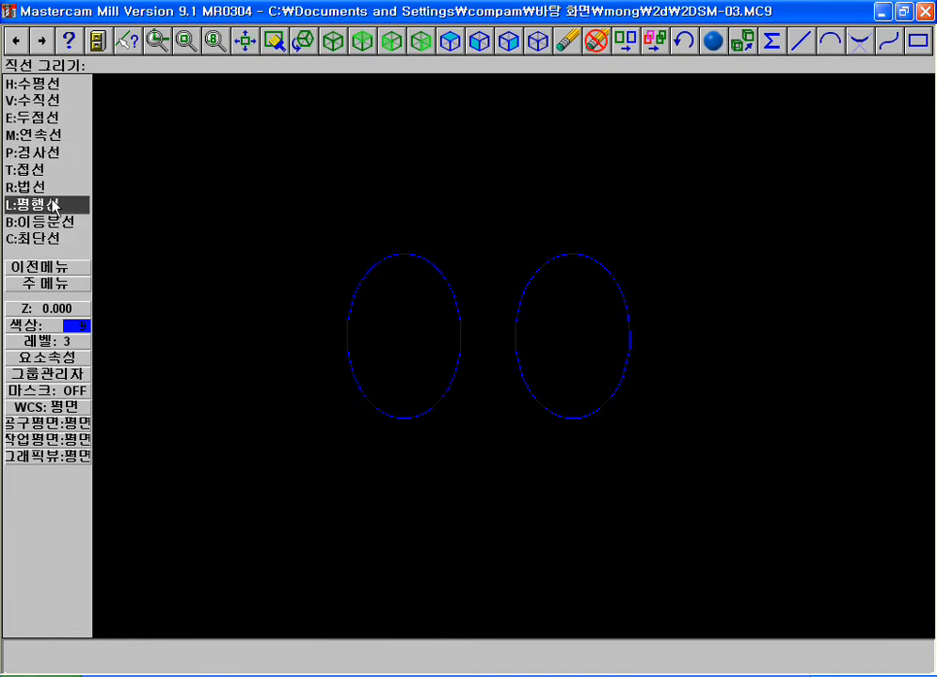
click(38, 118)
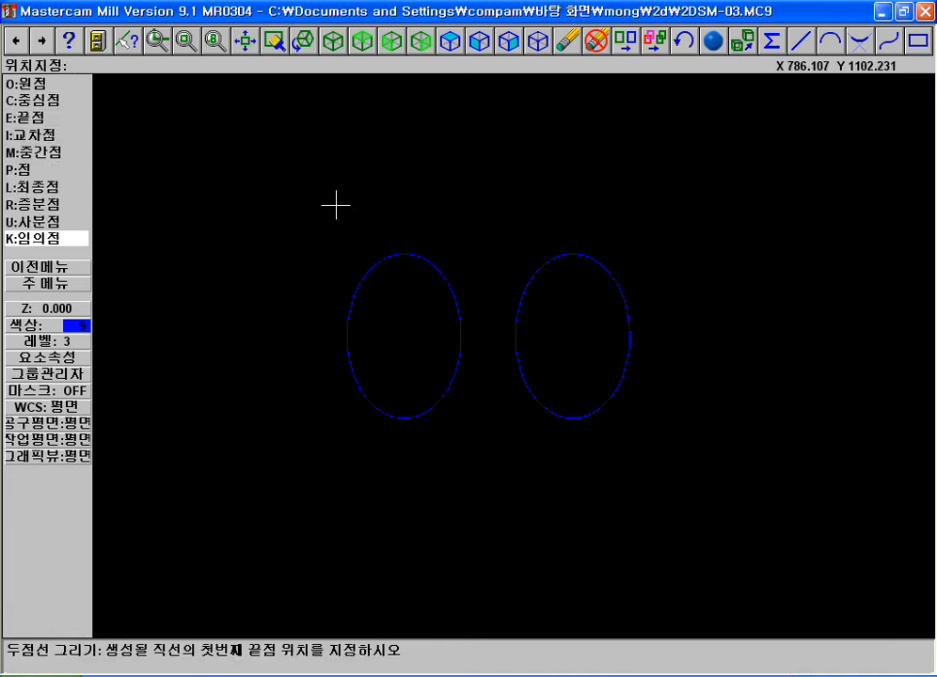
key(i)
click(384, 252)
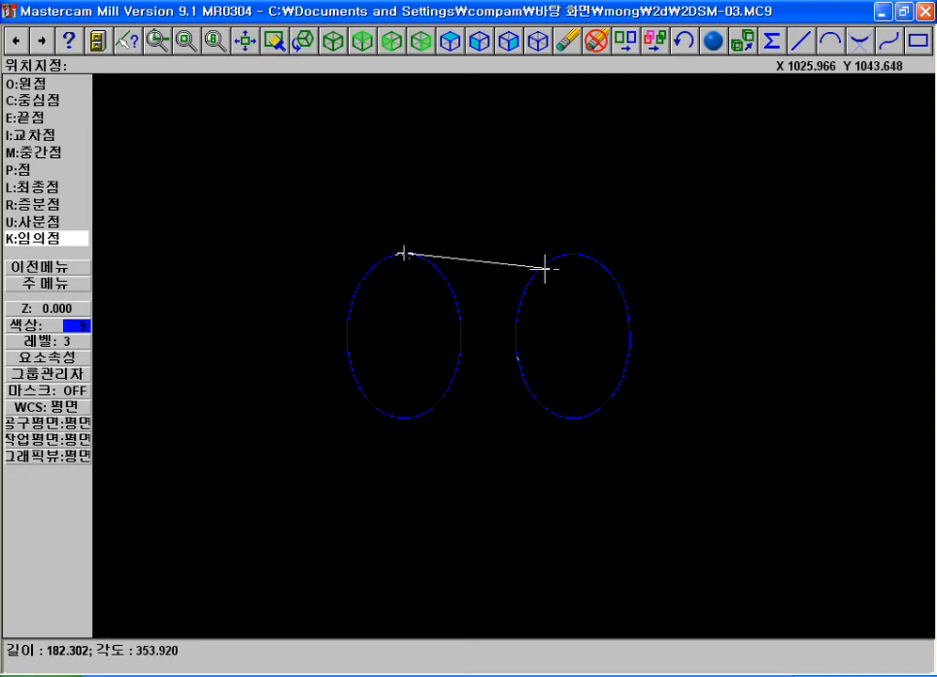
key(e)
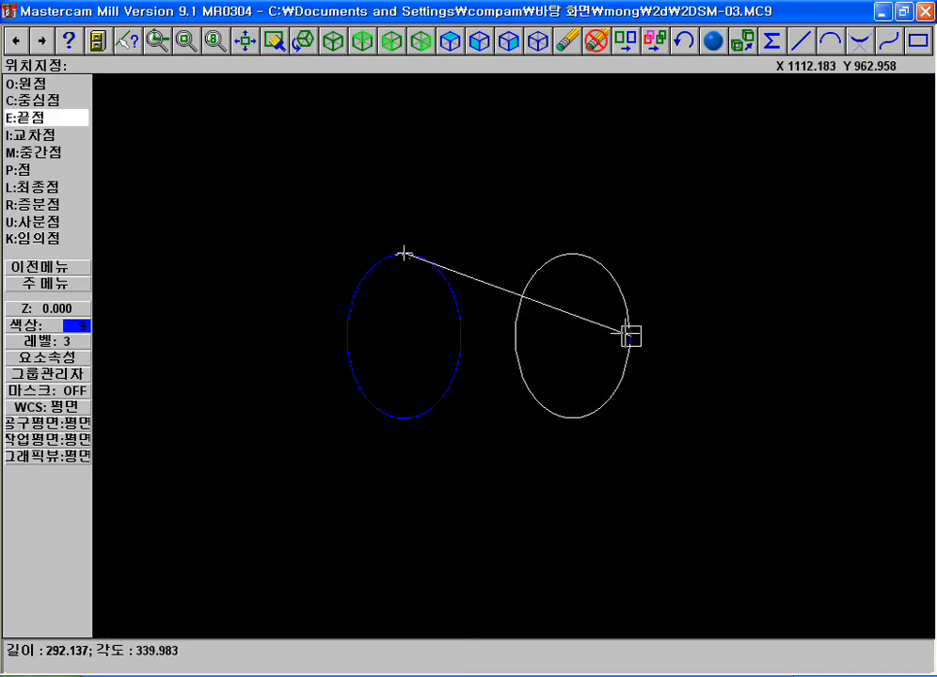
click(631, 336)
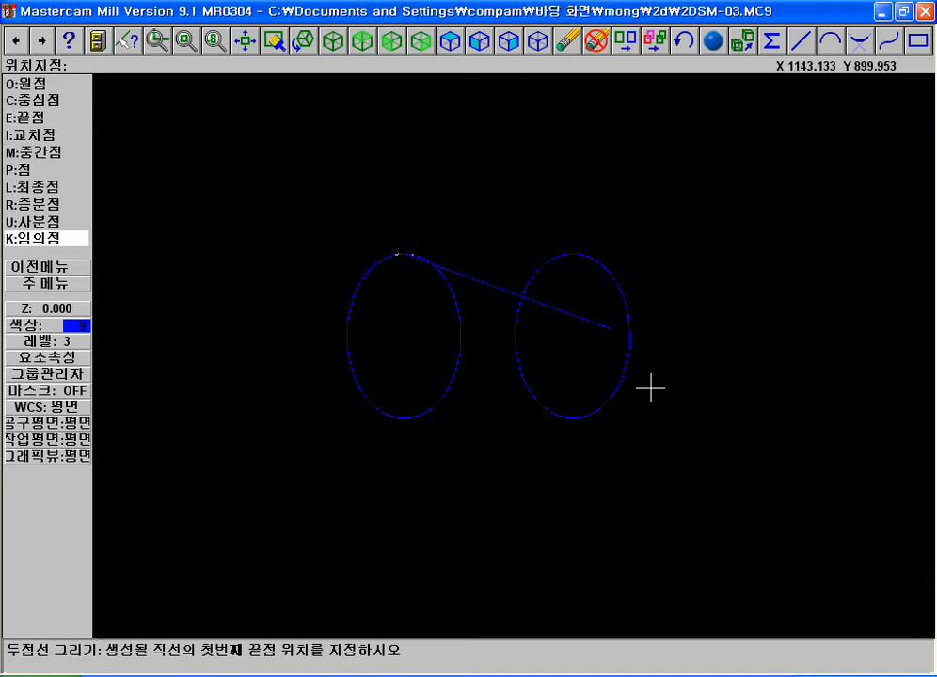
Erase the line connecting the two ellipses
key(Escape)
key(F4)
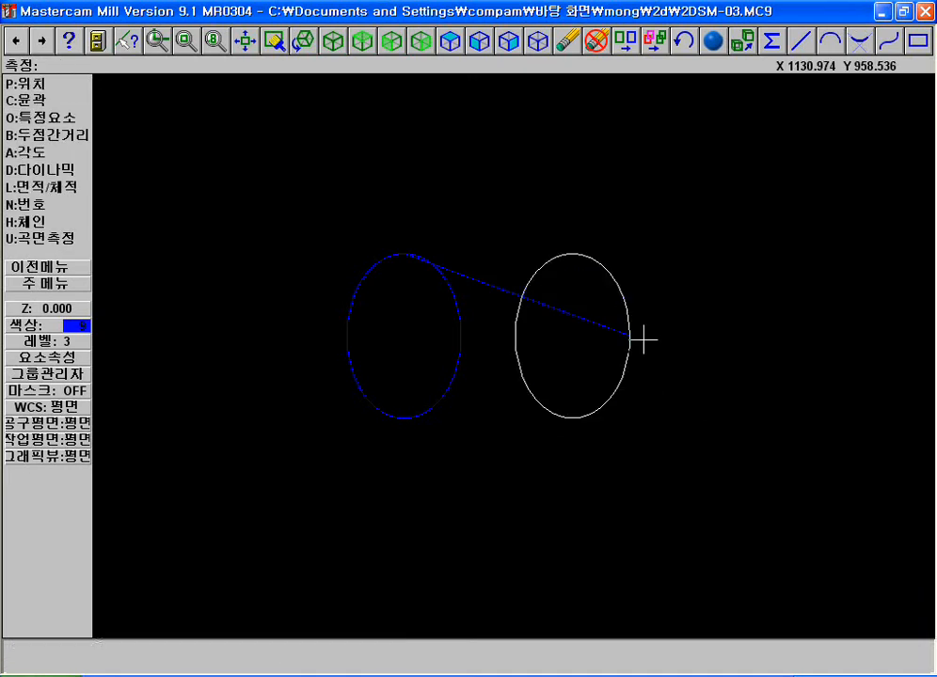
key(Escape)
key(F5)
click(569, 314)
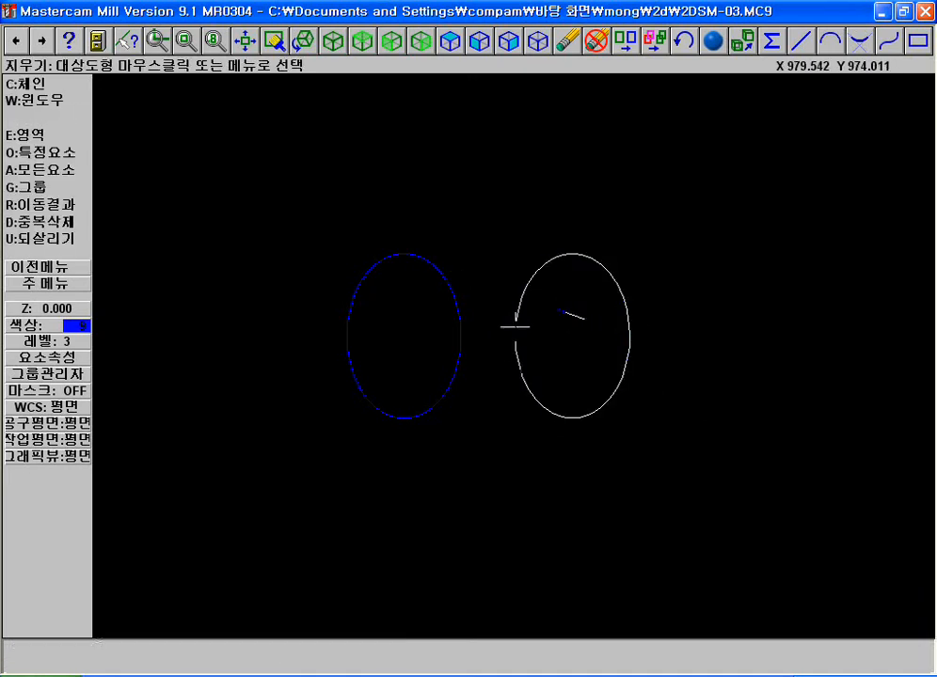
click(614, 376)
key(Escape)
Chain both ellipses with contour analysis to compare their start points and directions
key(F4)
key(Escape)
key(F4)
key(c)
click(424, 257)
click(578, 271)
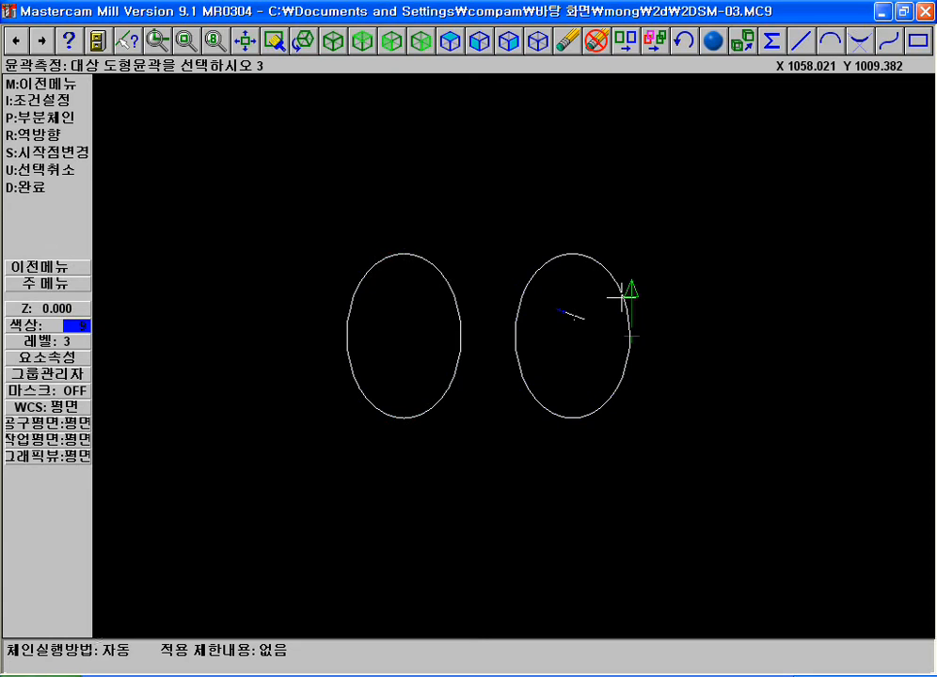
key(Escape)
key(Escape)
click(53, 110)
click(47, 135)
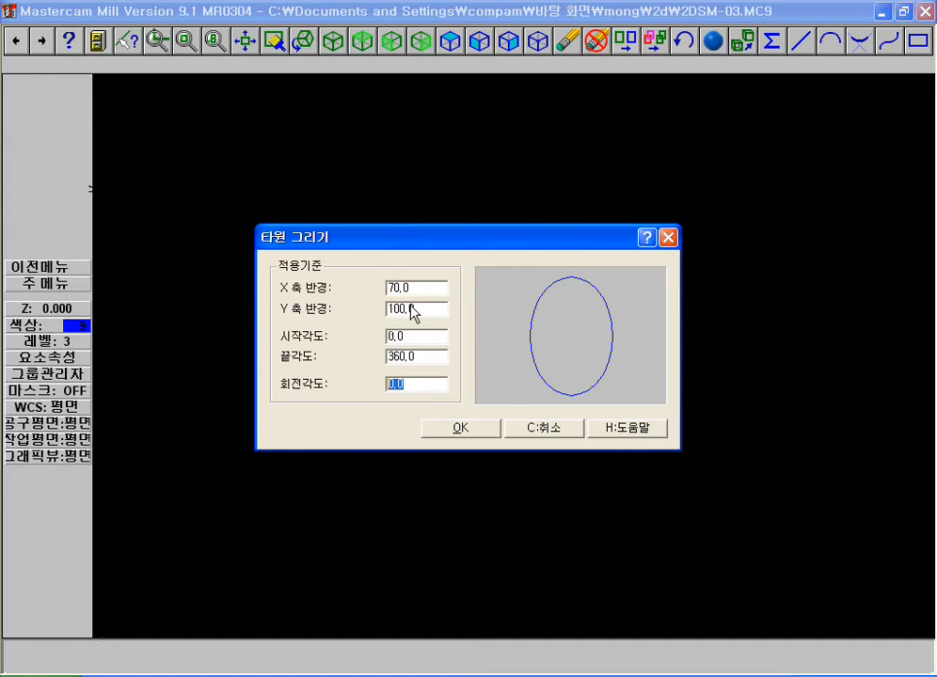
drag(415, 289, 363, 288)
drag(419, 308, 294, 320)
click(465, 431)
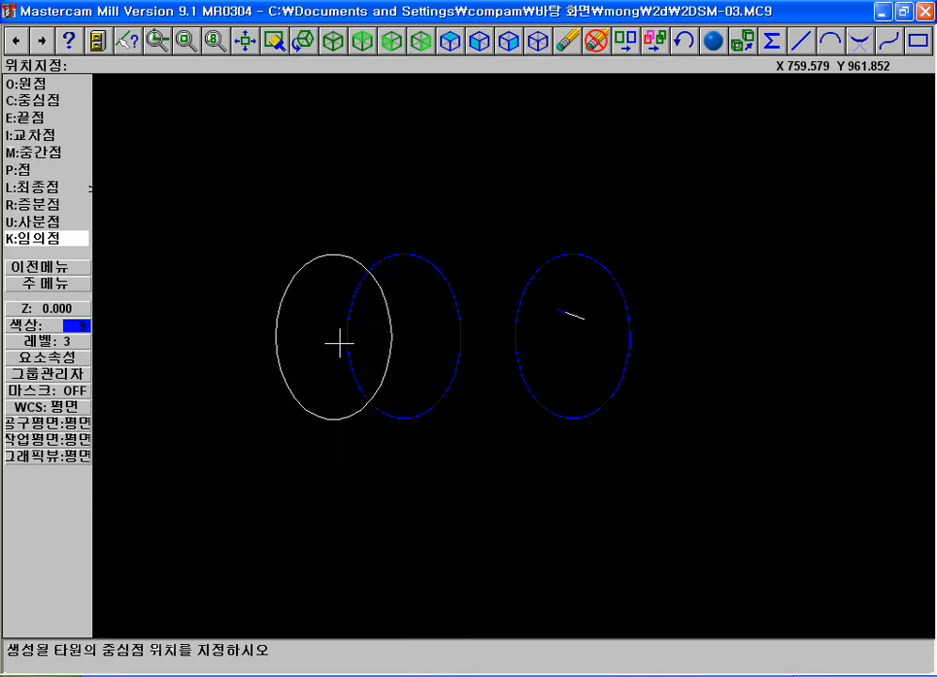
key(Escape)
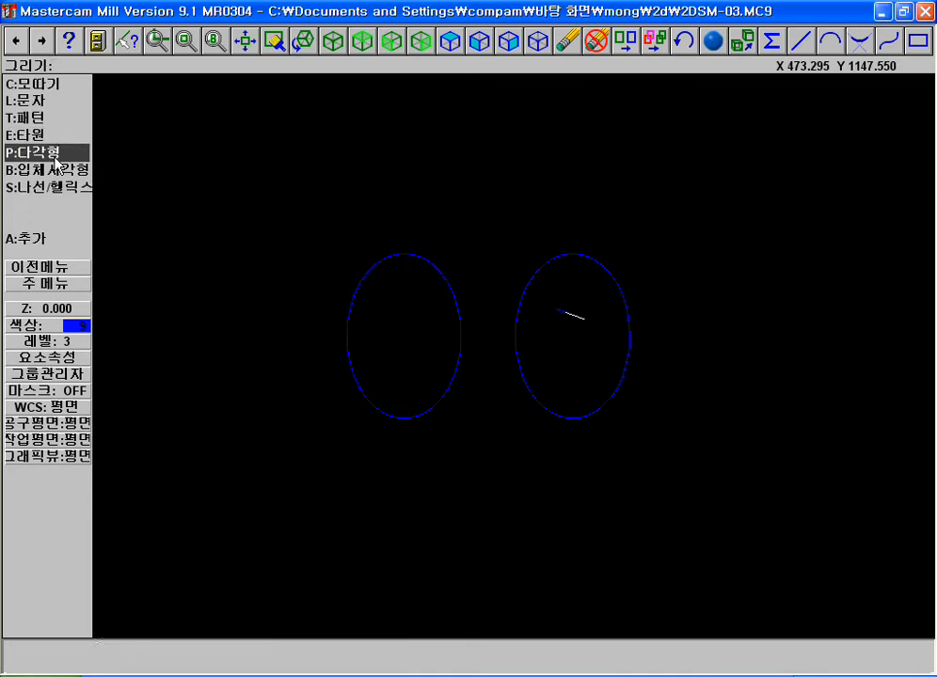
Open the polygon settings, turn off the inscribed-in-circle option and set the number of sides to 30
click(51, 152)
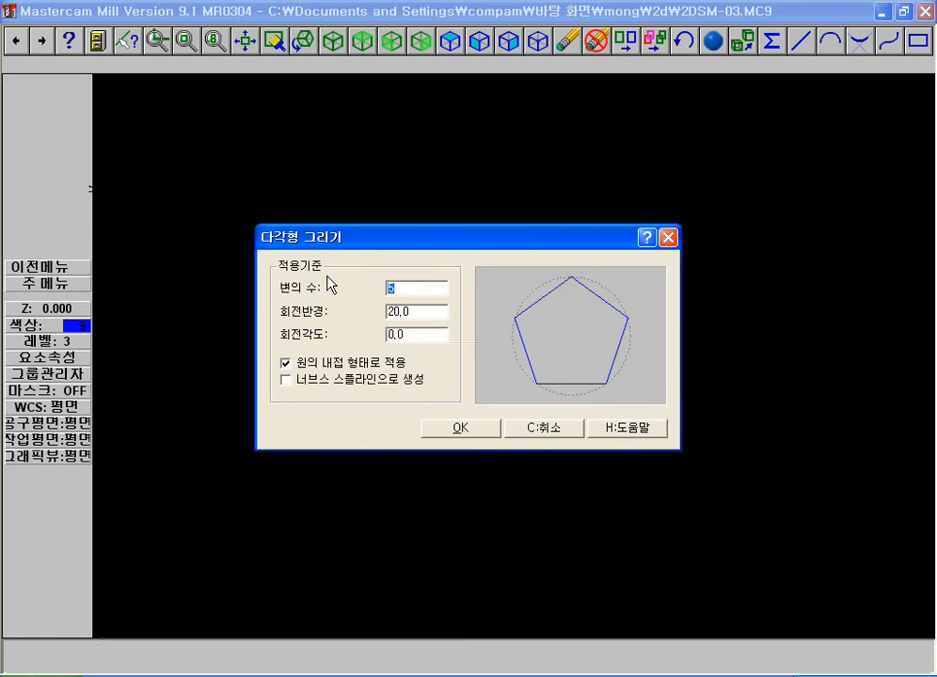
key(Tab)
click(362, 364)
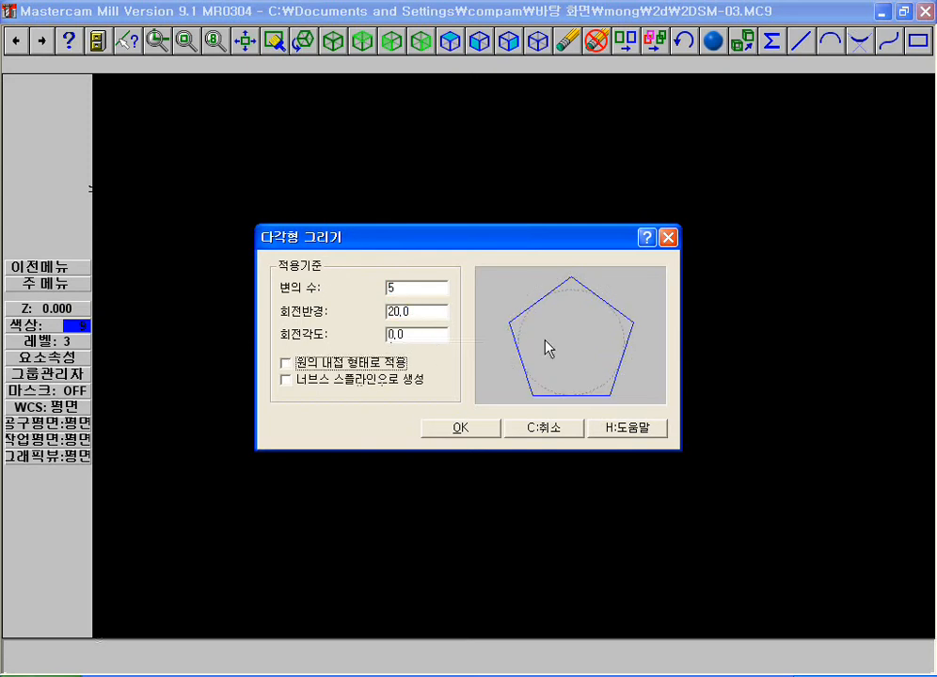
double_click(413, 290)
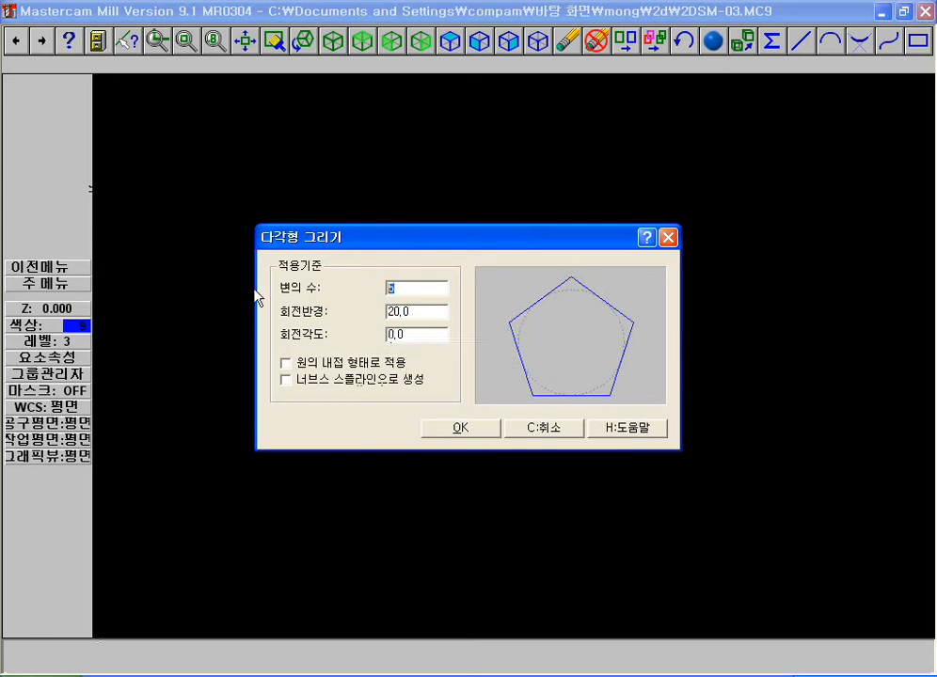
key(Tab)
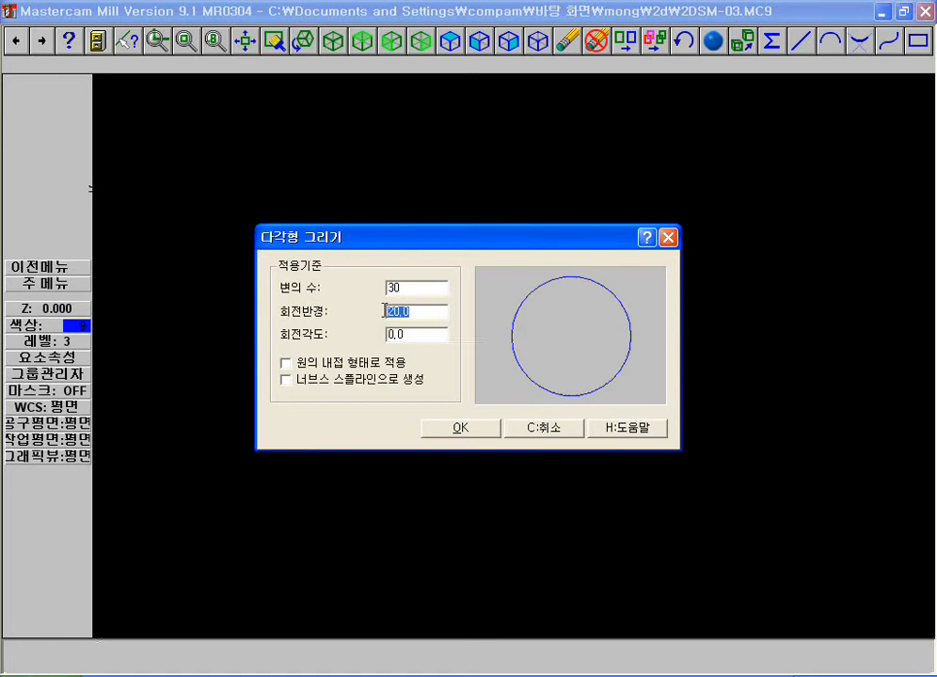
Set the polygon to 7 sides and turn the inscribed-in-circle option back on
double_click(403, 286)
click(427, 317)
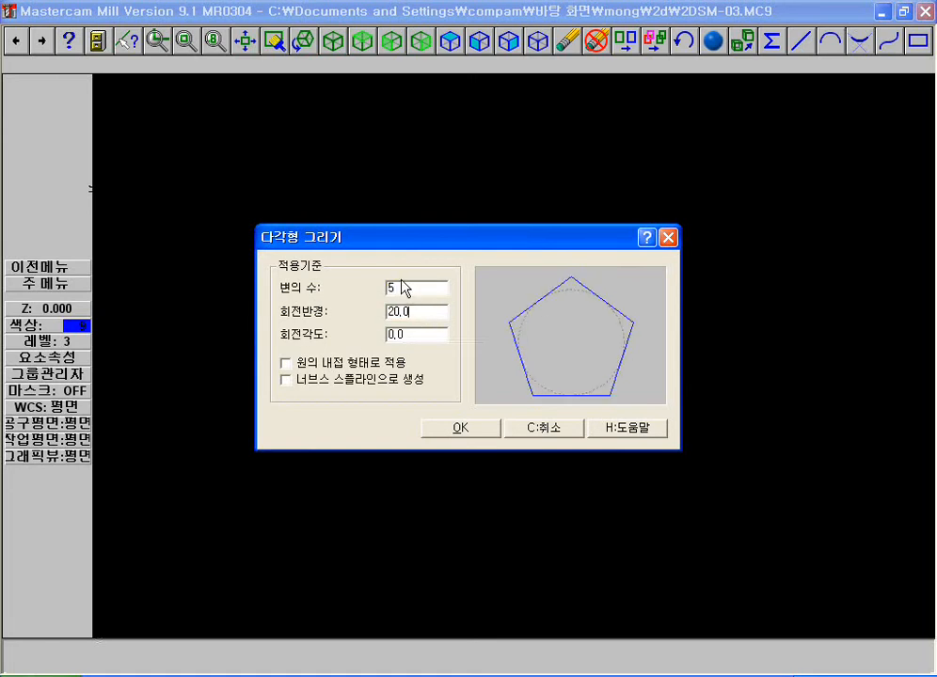
click(419, 311)
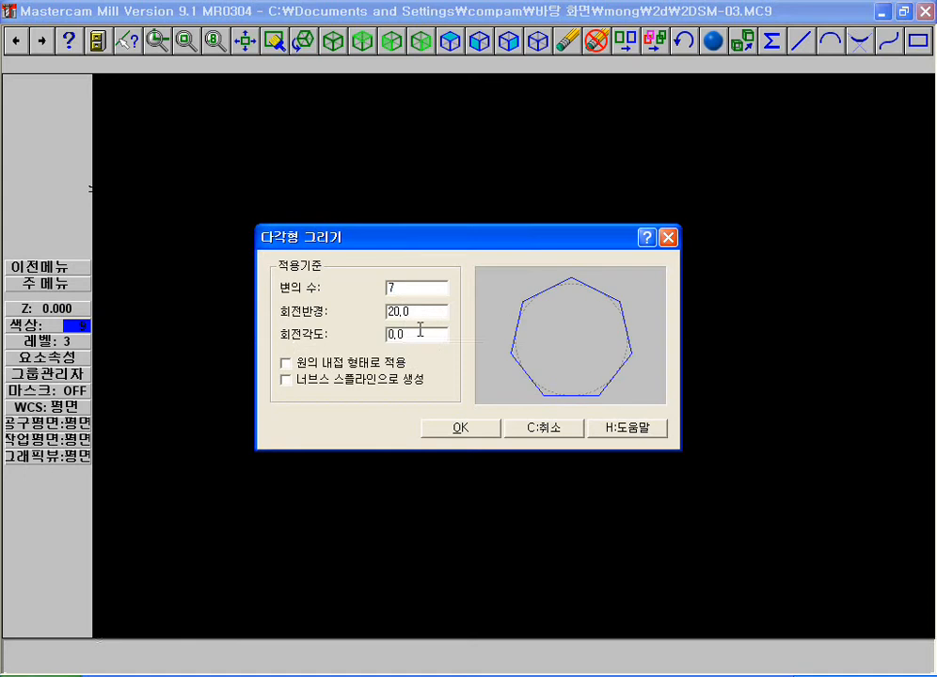
click(329, 365)
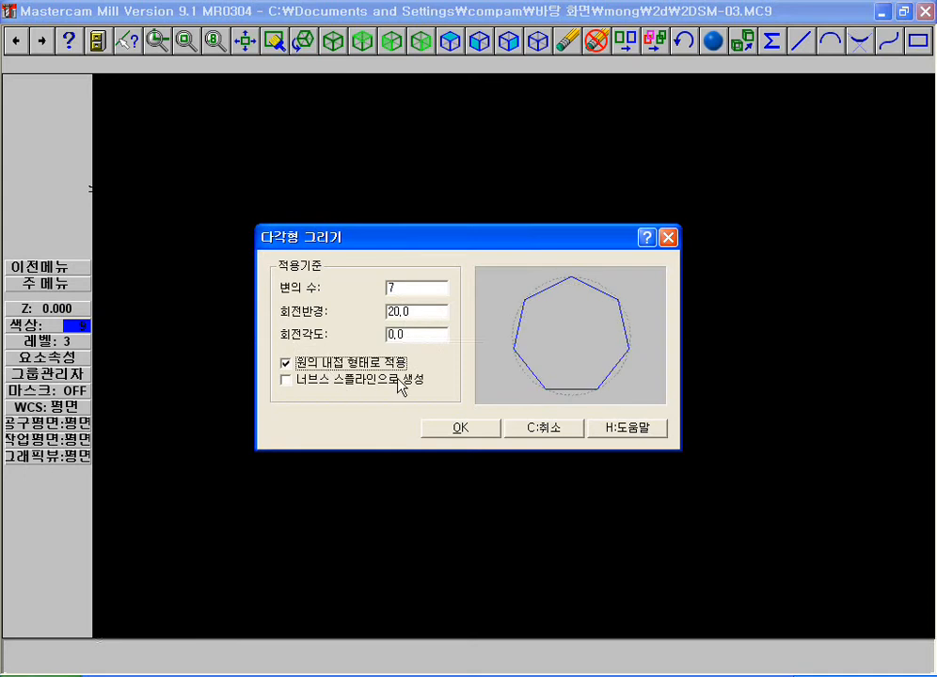
click(374, 368)
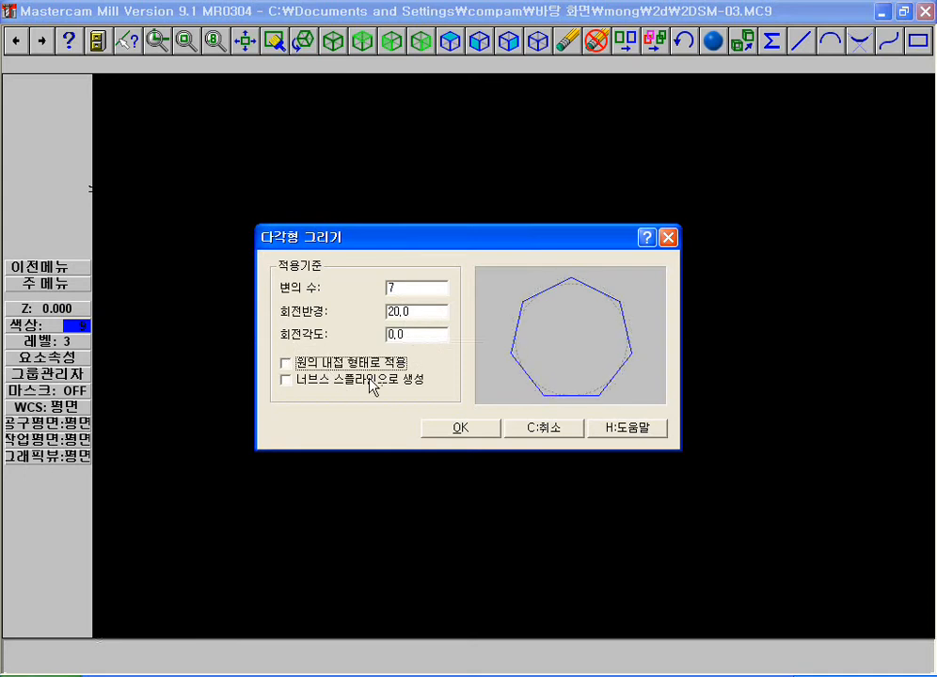
click(367, 371)
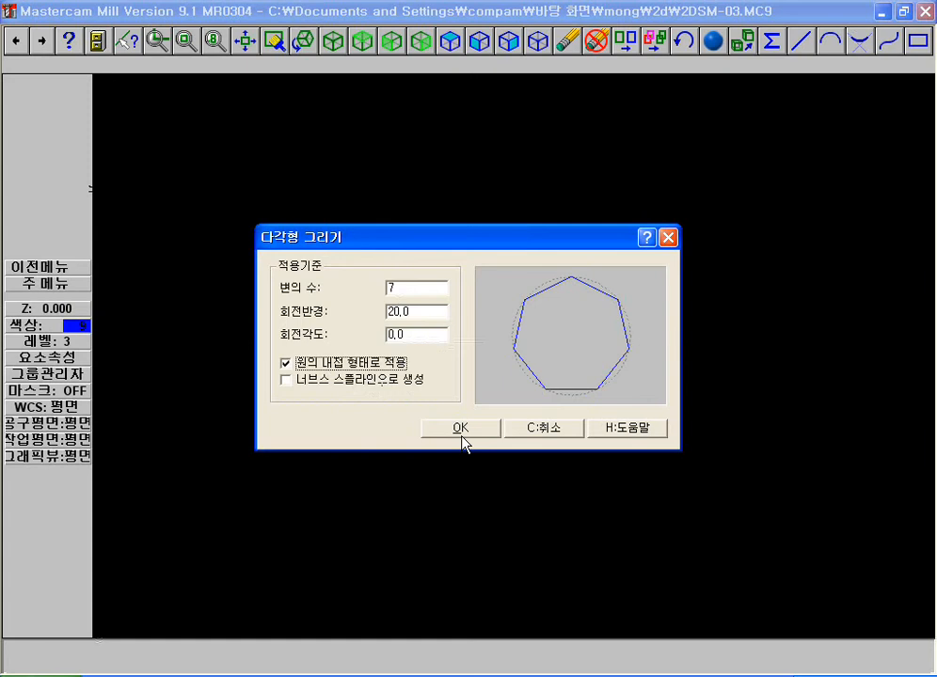
Place the inscribed heptagon with radius 20 and rotation angle 0 below and to the left of the ellipses
click(461, 428)
key(F1)
click(240, 398)
click(356, 478)
key(Escape)
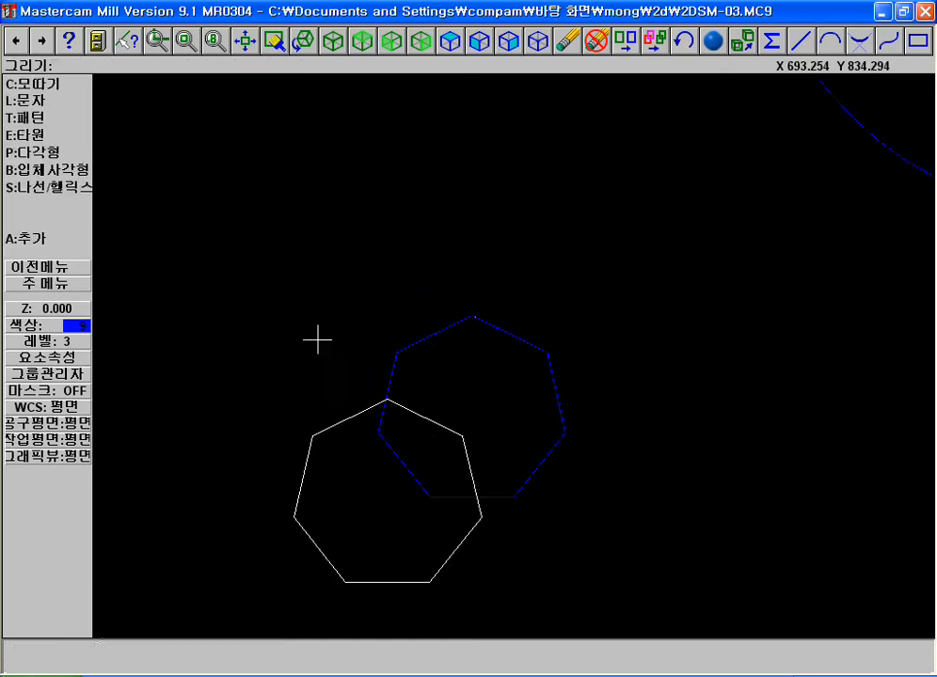
key(Escape)
key(Escape)
click(50, 103)
click(45, 233)
click(62, 153)
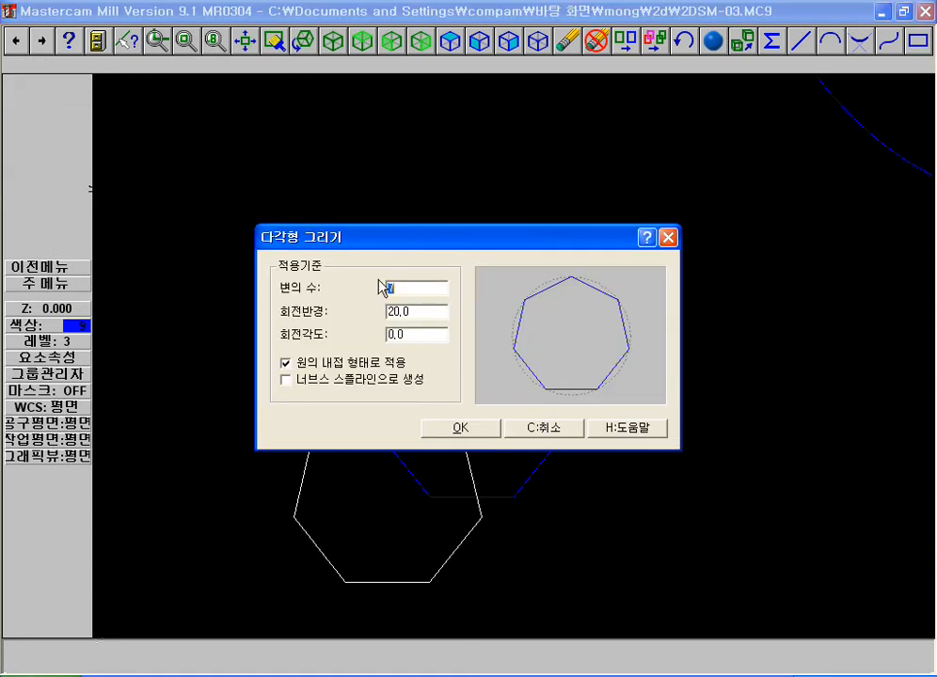
key(Escape)
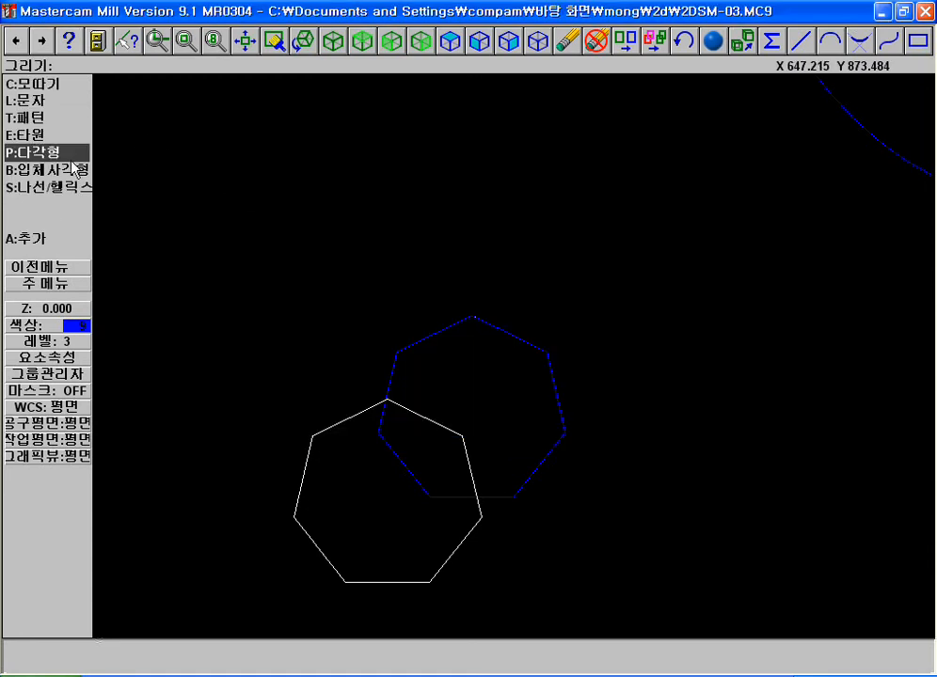
Create a bounding box with edge lines and a centre point around all entities in the drawing
click(67, 185)
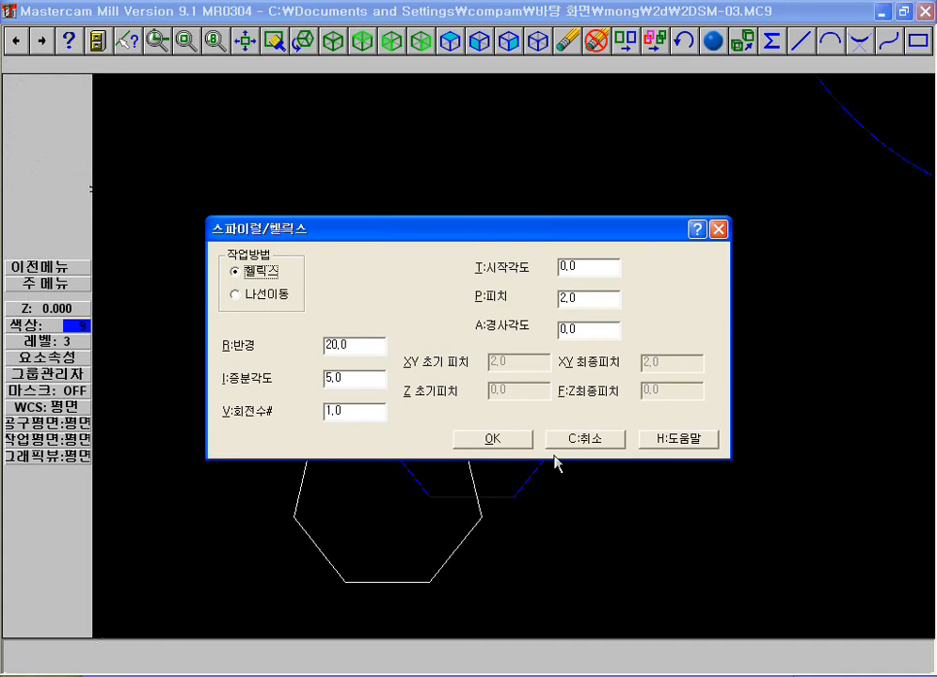
click(580, 439)
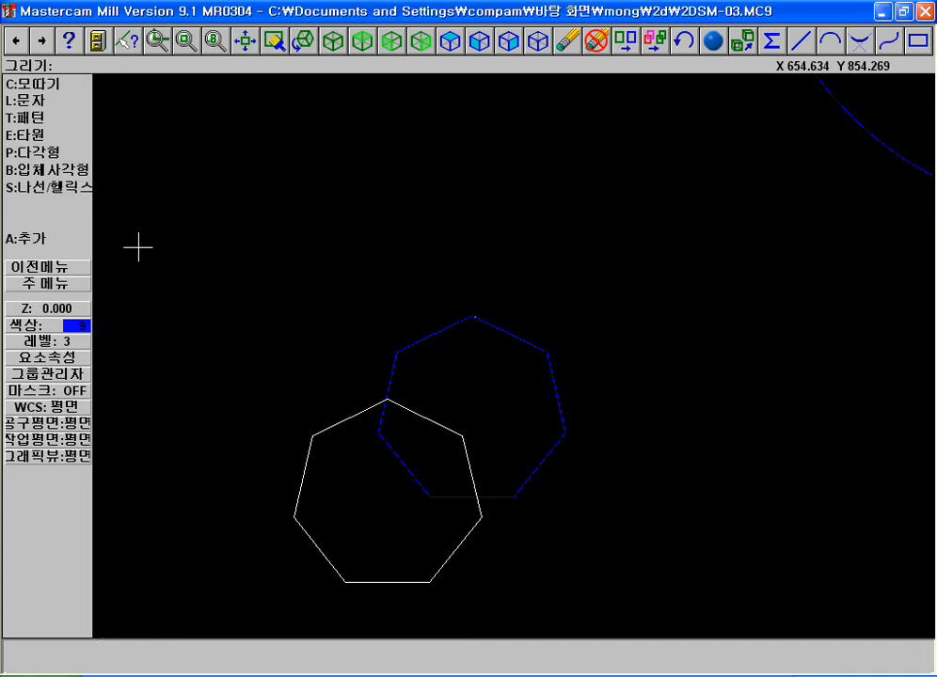
click(42, 167)
click(406, 411)
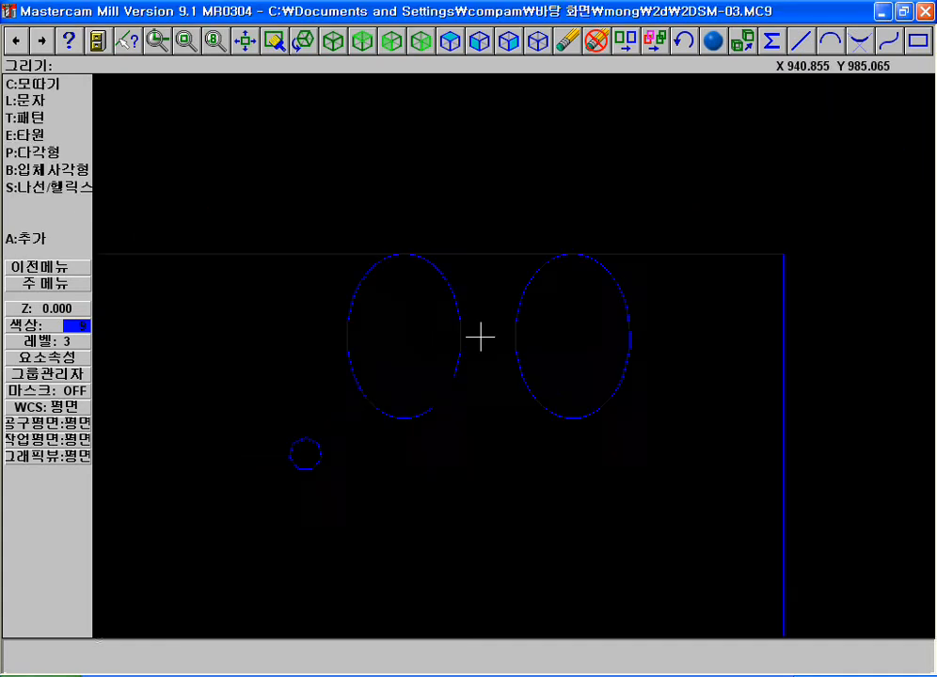
key(F1)
click(184, 90)
click(723, 506)
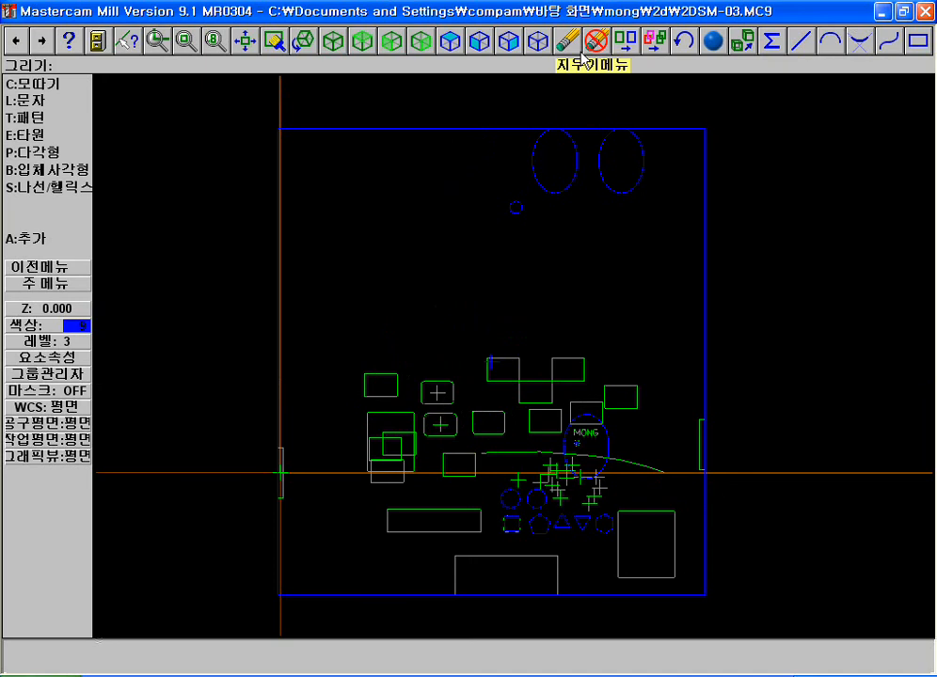
Undo the bounding box created around the whole drawing
click(15, 40)
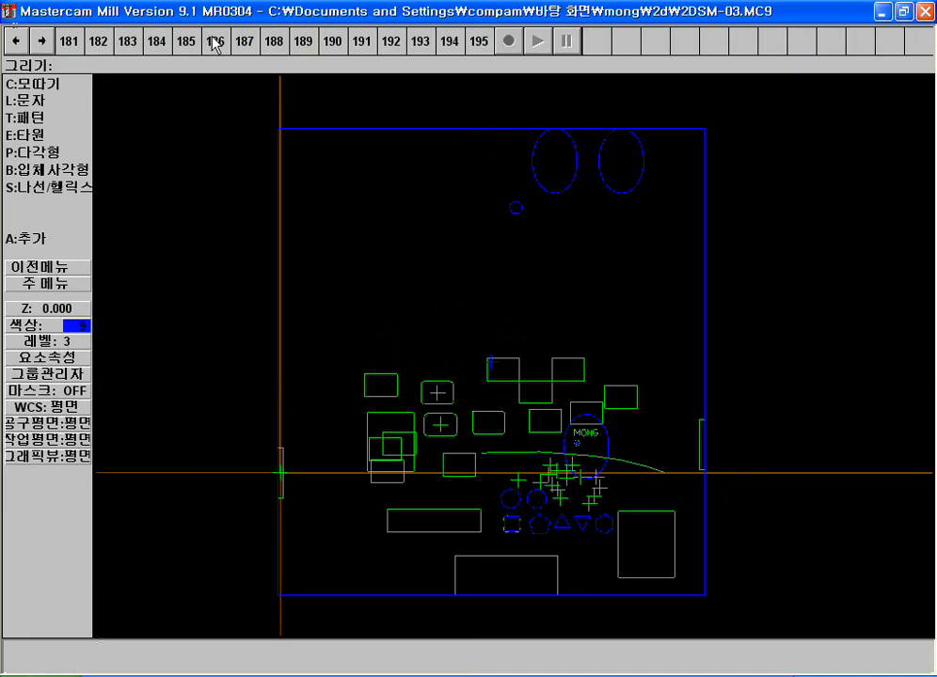
click(41, 41)
click(683, 41)
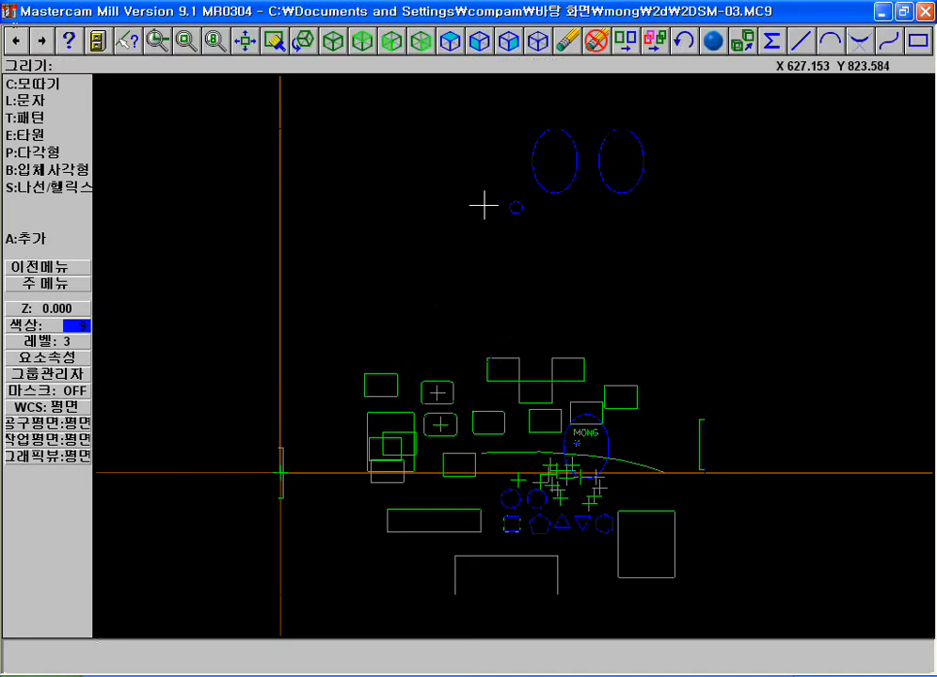
Configure the bounding box for selected entities only, with lines and a centre point and 0.0 expansion in X, Y and Z
key(F1)
click(397, 111)
click(725, 261)
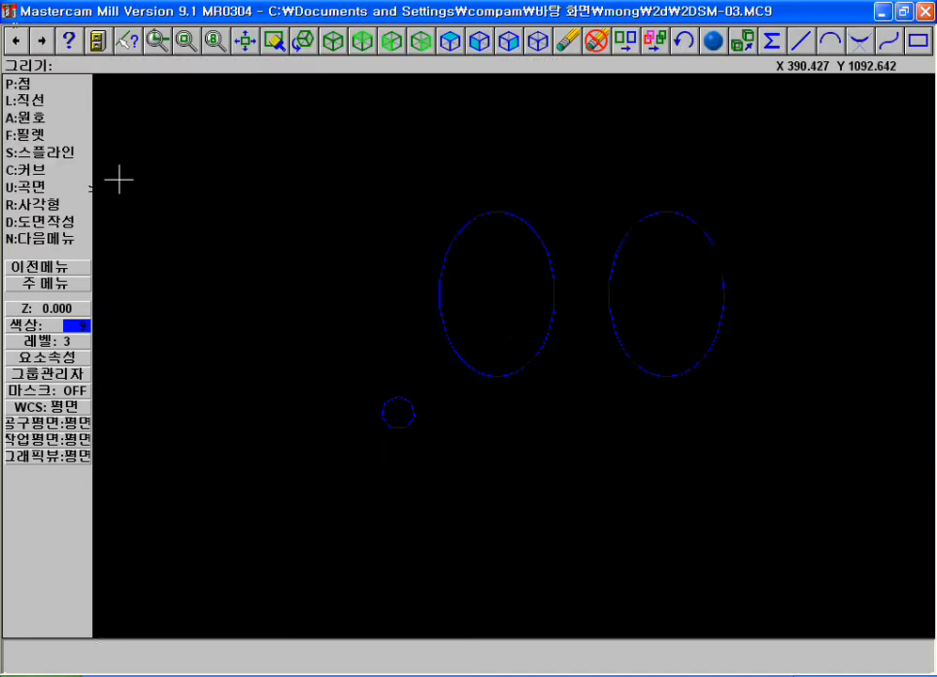
click(49, 238)
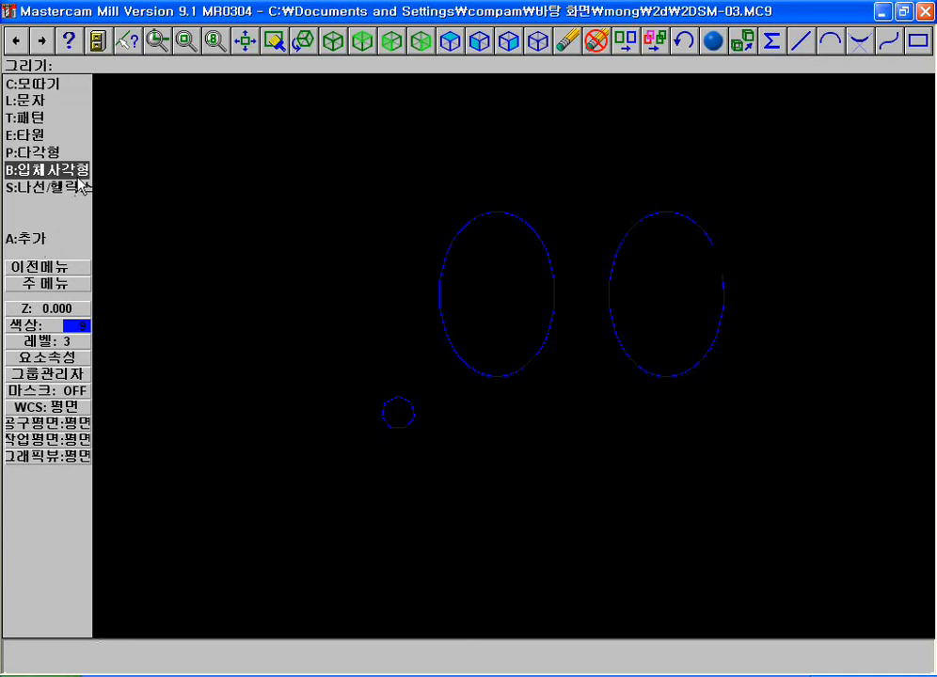
click(47, 172)
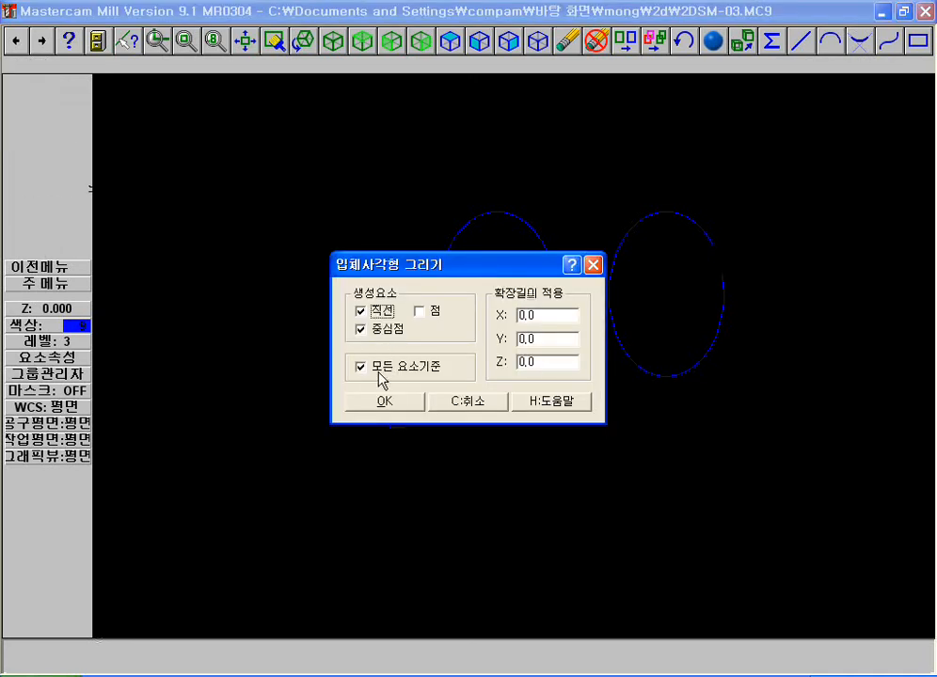
click(384, 401)
Window-select the two upper ellipses and generate the bounding box around them
click(47, 119)
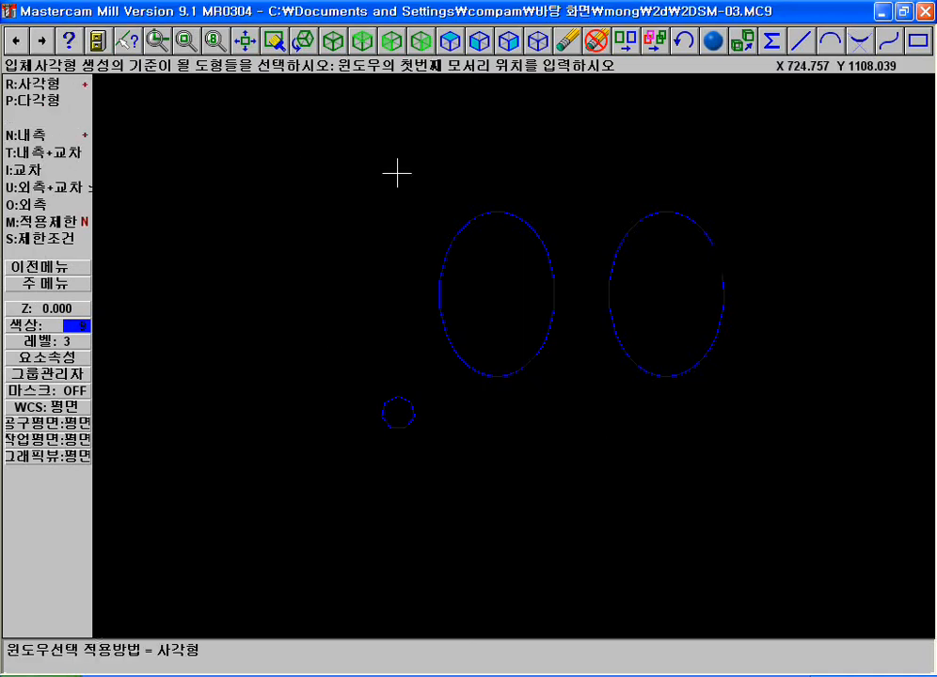
click(401, 176)
click(829, 398)
key(d)
key(F1)
click(413, 181)
click(770, 381)
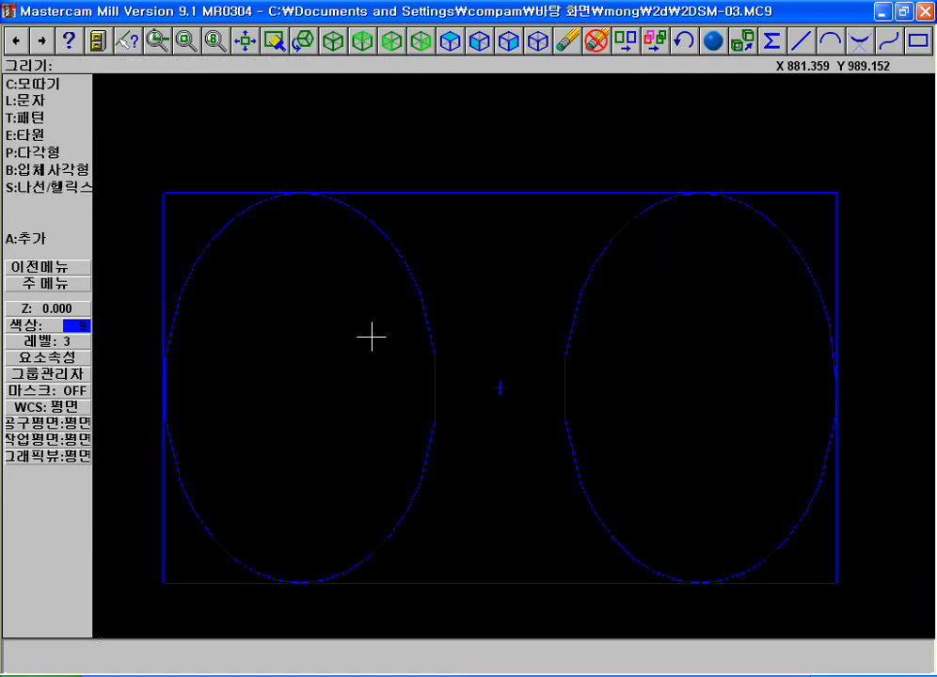
key(F2)
key(F1)
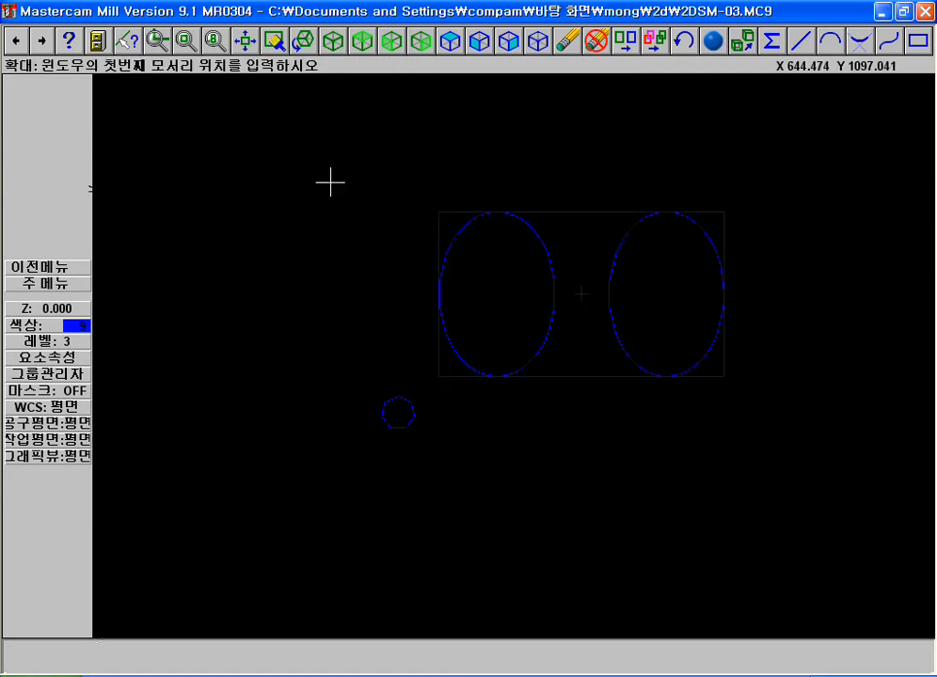
click(253, 176)
click(797, 462)
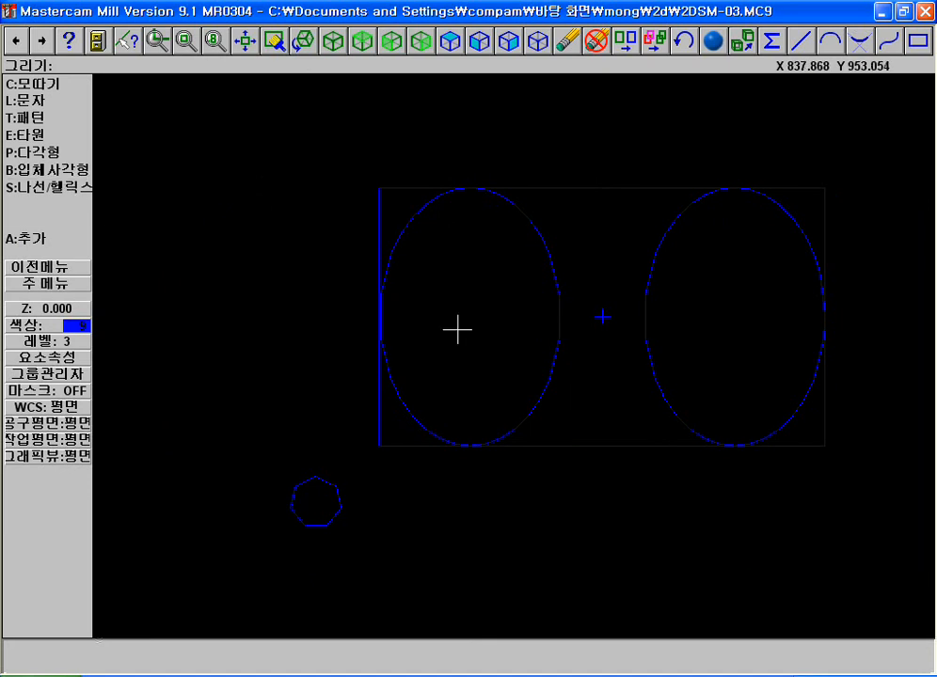
Chain the heptagon and create a bounding box around it with lines, a centre point and 0.0 expansion
click(84, 169)
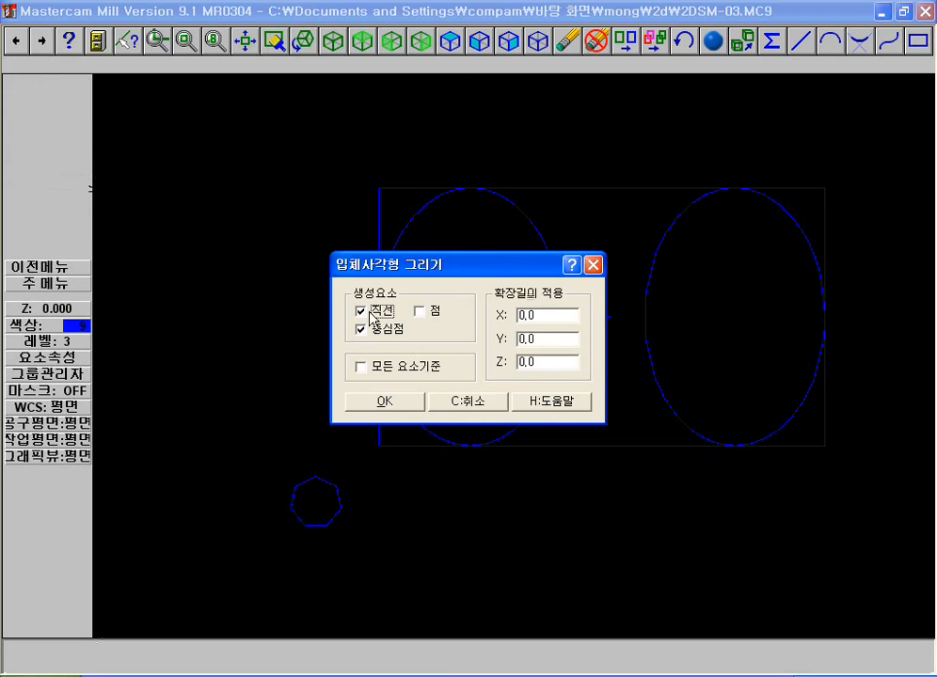
click(385, 404)
key(F1)
click(186, 414)
click(487, 600)
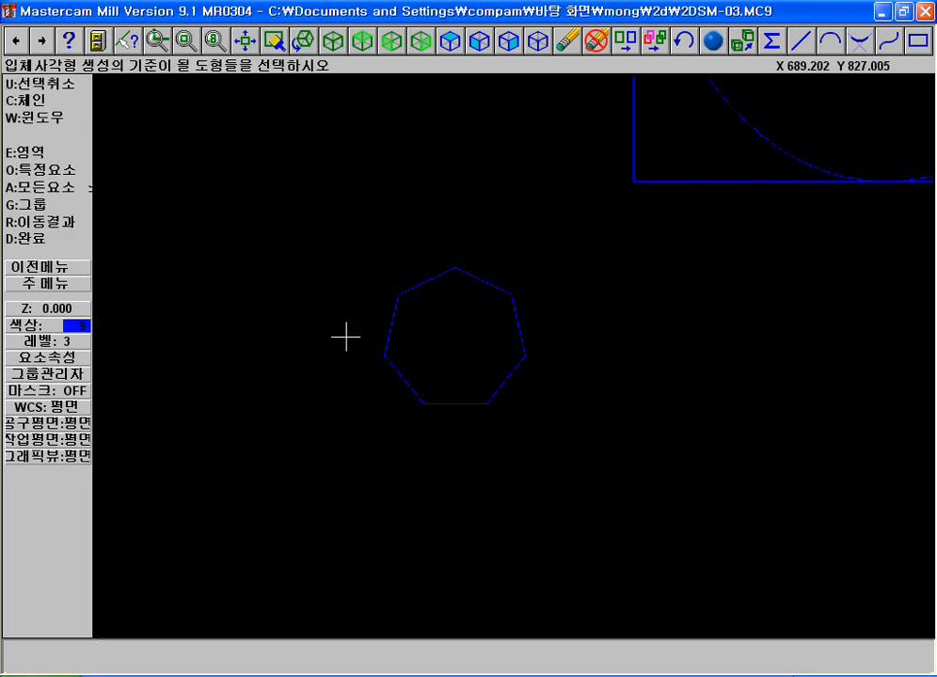
click(4, 98)
click(414, 282)
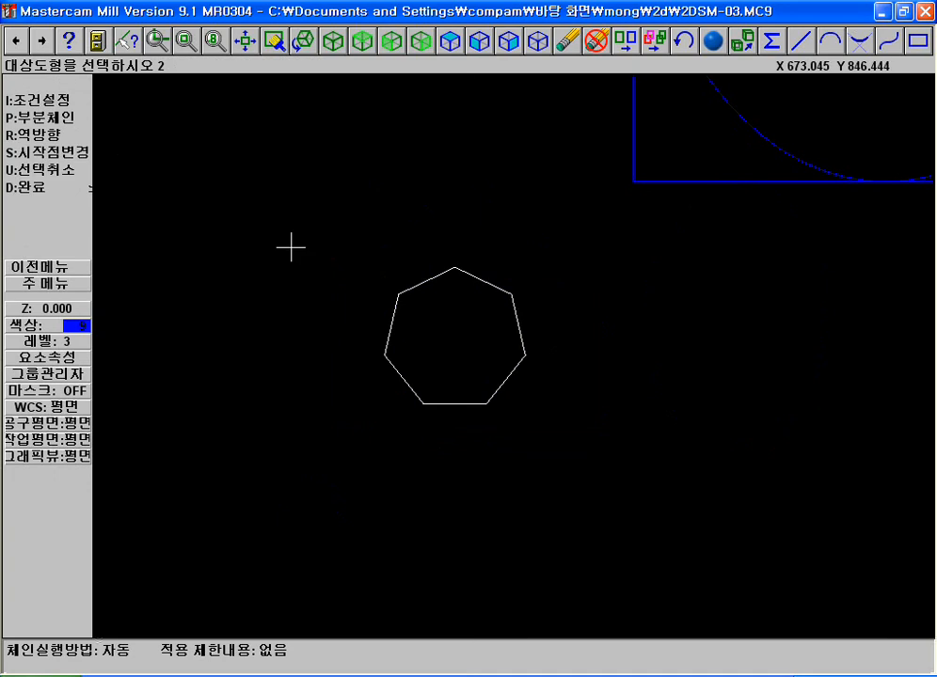
click(55, 188)
click(50, 237)
Examine how the bounding box touches the heptagon, inspect its centre point and review the rest of the drawing
key(F1)
click(292, 249)
click(672, 479)
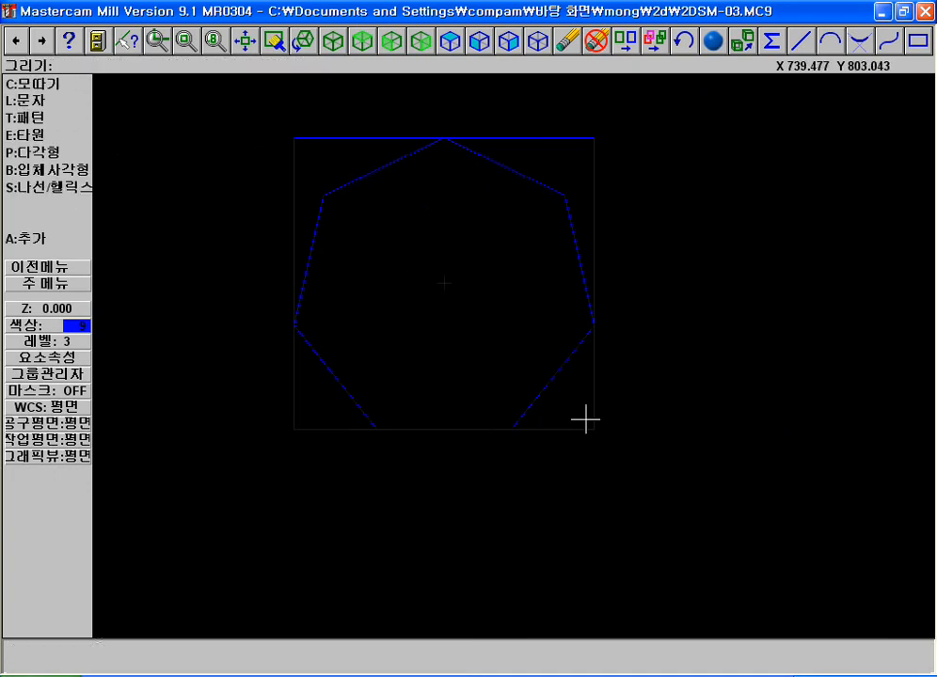
key(F1)
click(410, 125)
click(548, 185)
key(F2)
key(F2)
key(F1)
click(399, 244)
click(555, 379)
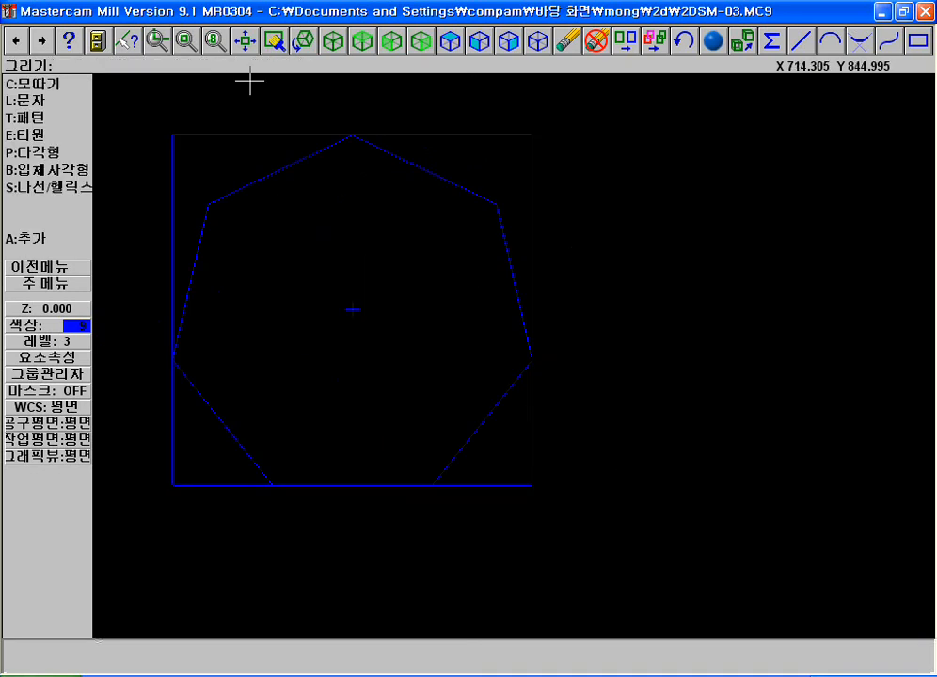
key(alt+F1)
key(F1)
click(273, 297)
click(790, 532)
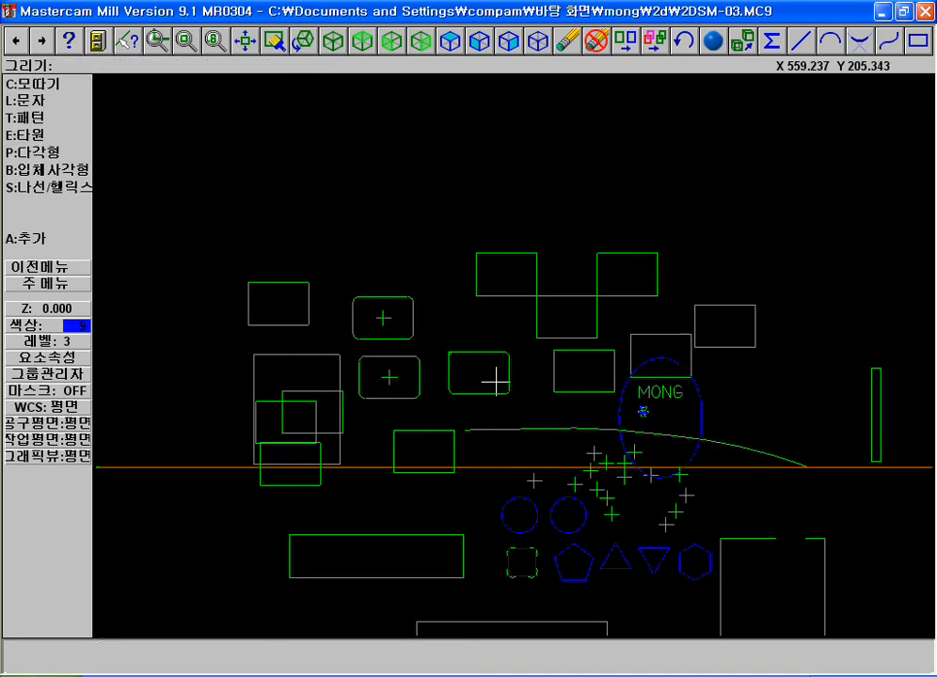
Review the bounding box settings and the add-on drawing commands without creating anything, then leave the drawing commands
key(Escape)
click(44, 239)
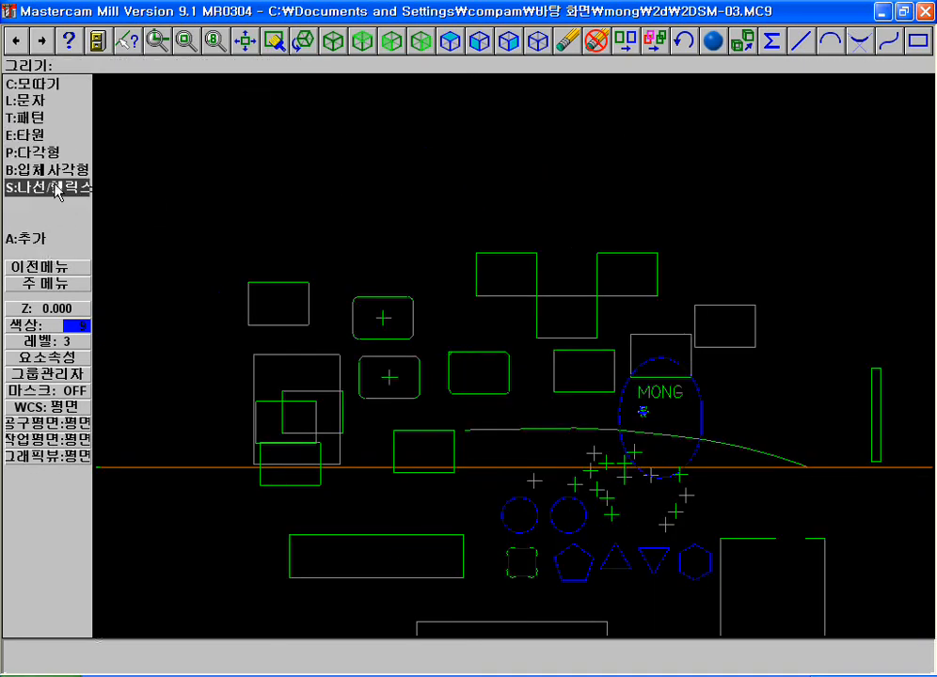
click(61, 177)
click(492, 402)
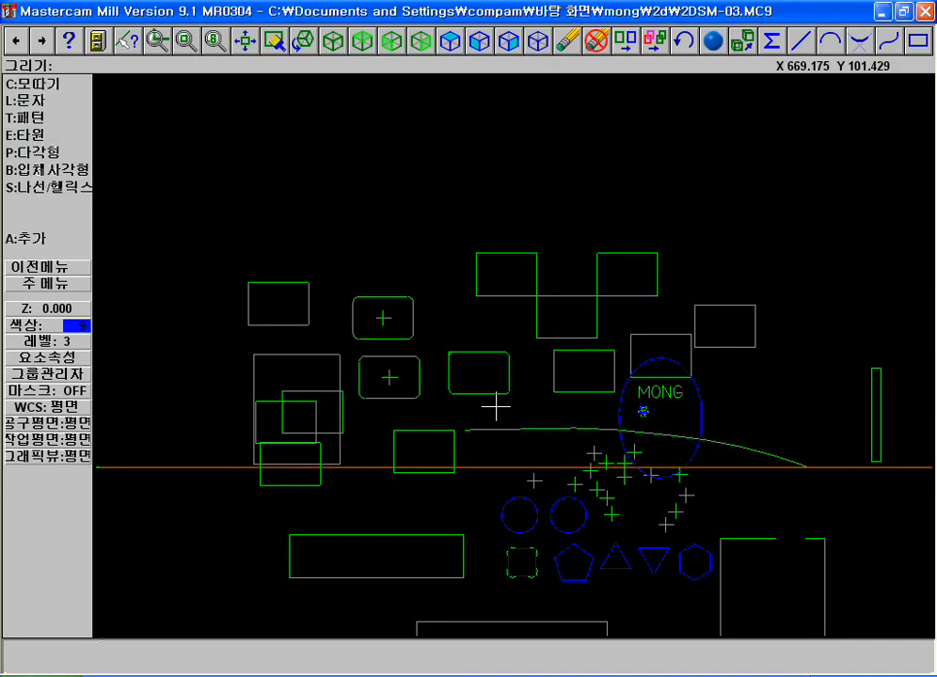
click(36, 241)
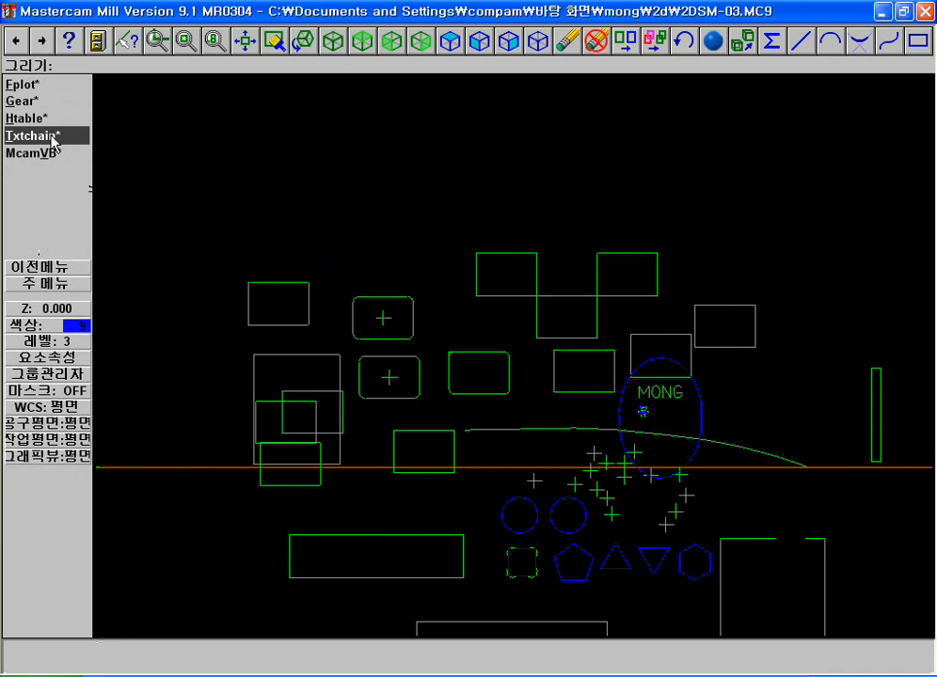
click(58, 269)
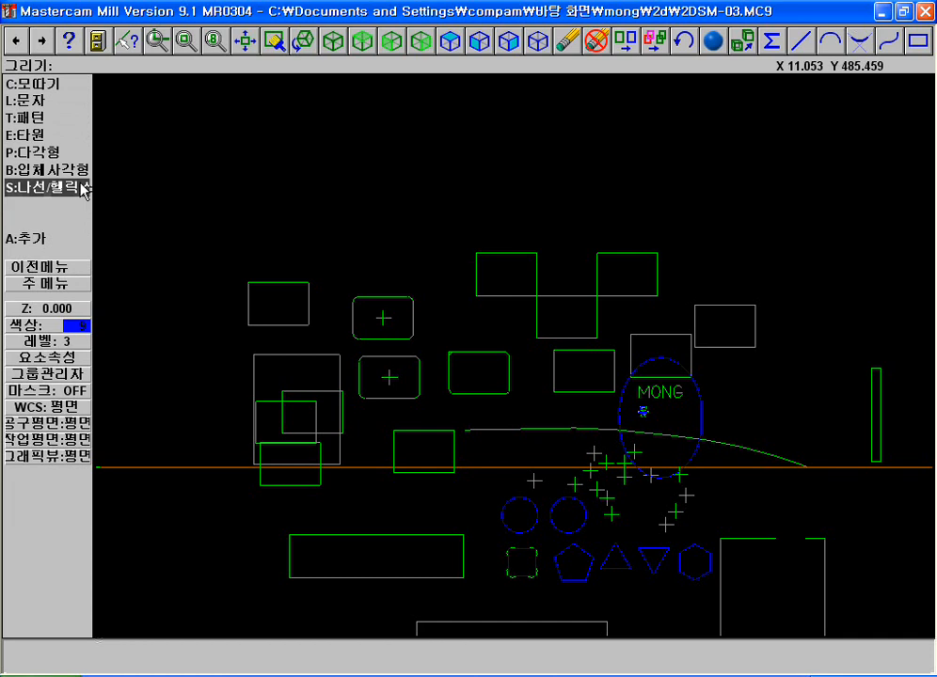
key(Escape)
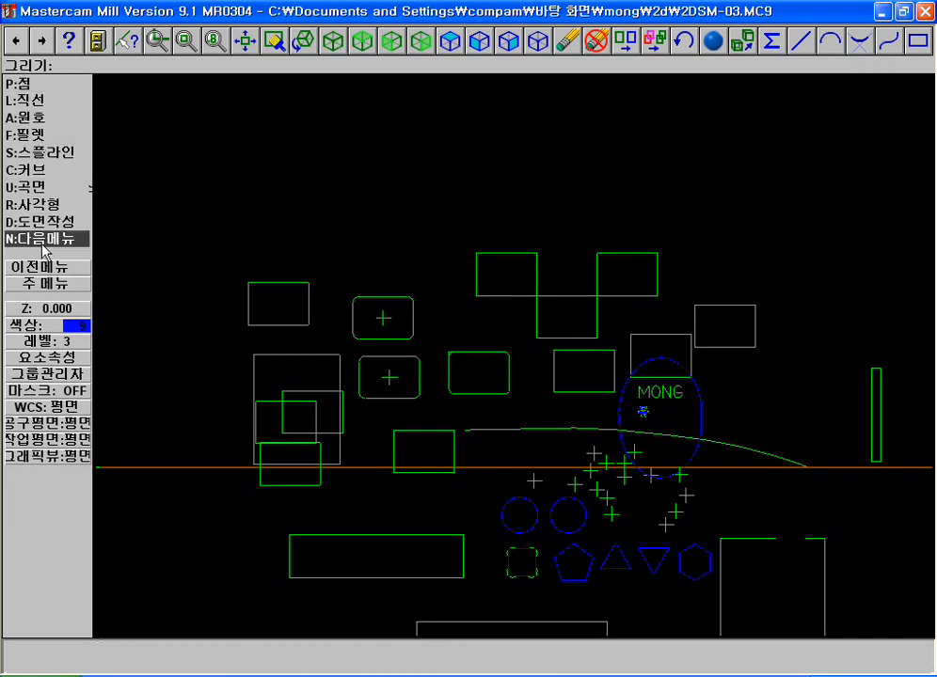
click(47, 280)
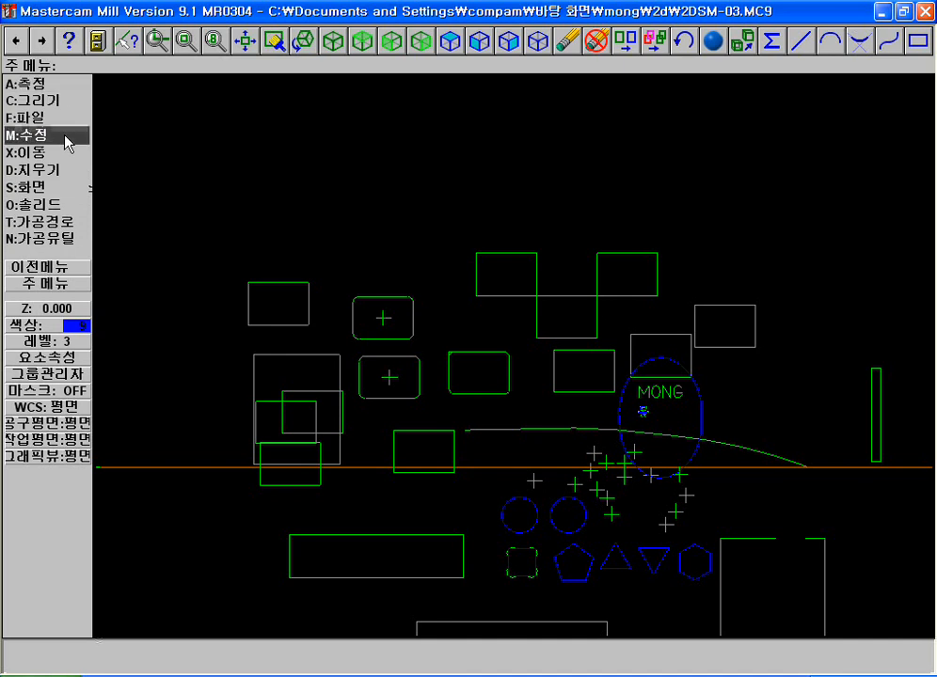